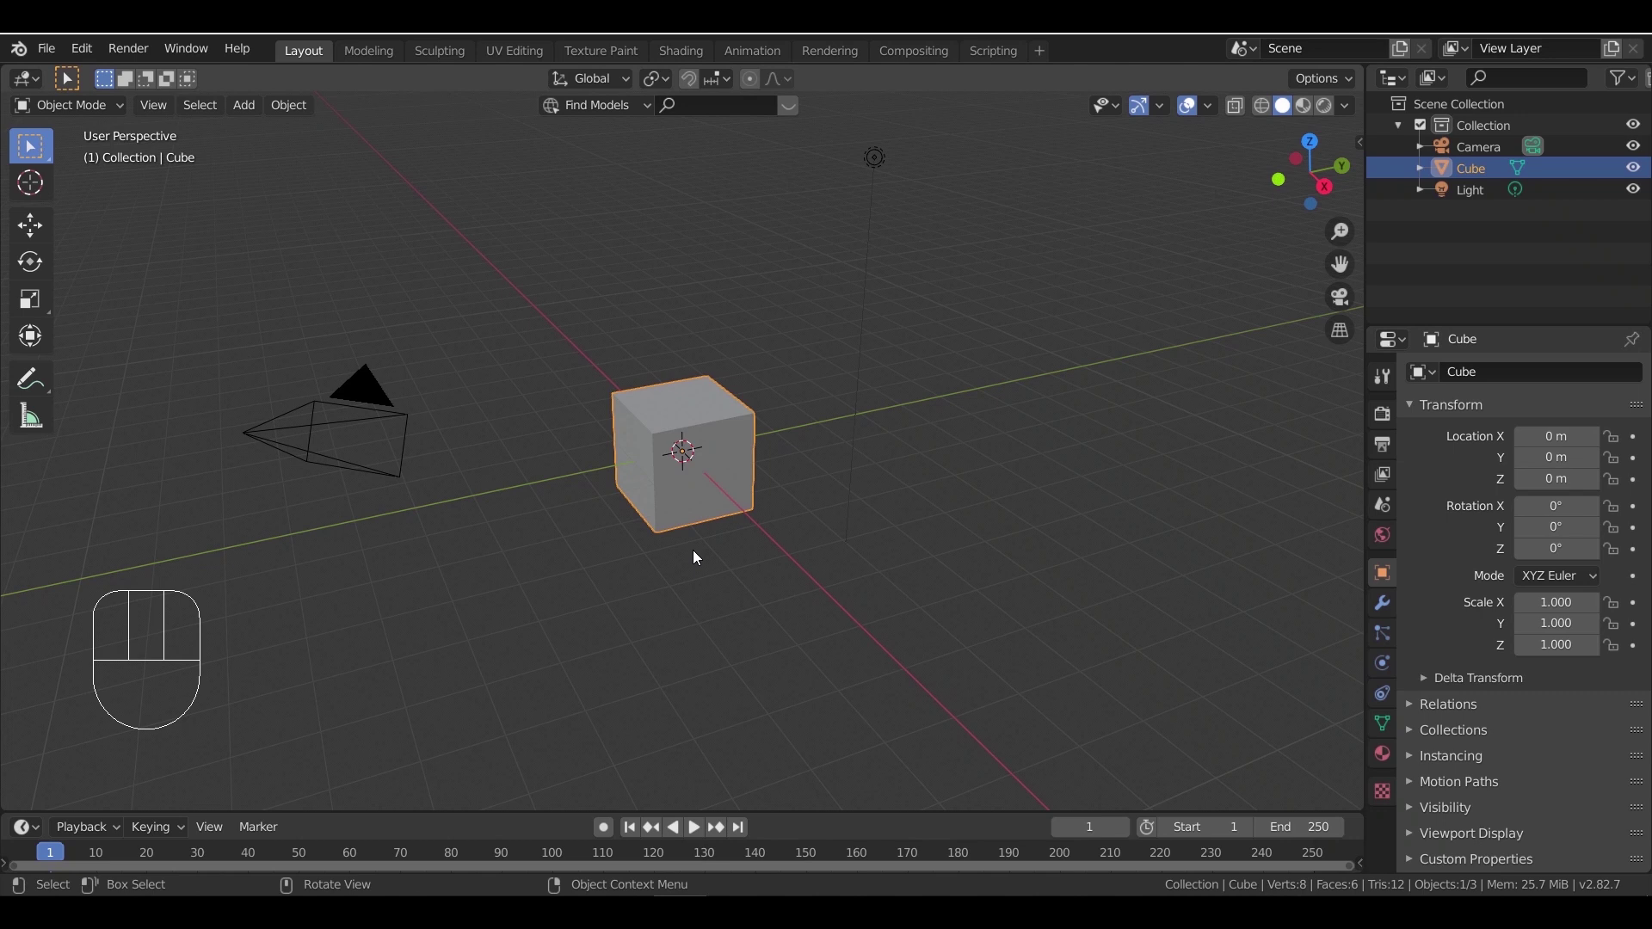
# - Deselect the default cube by clicking empty viewport space, then glance over the File > Import formats
pyautogui.click(716, 565)
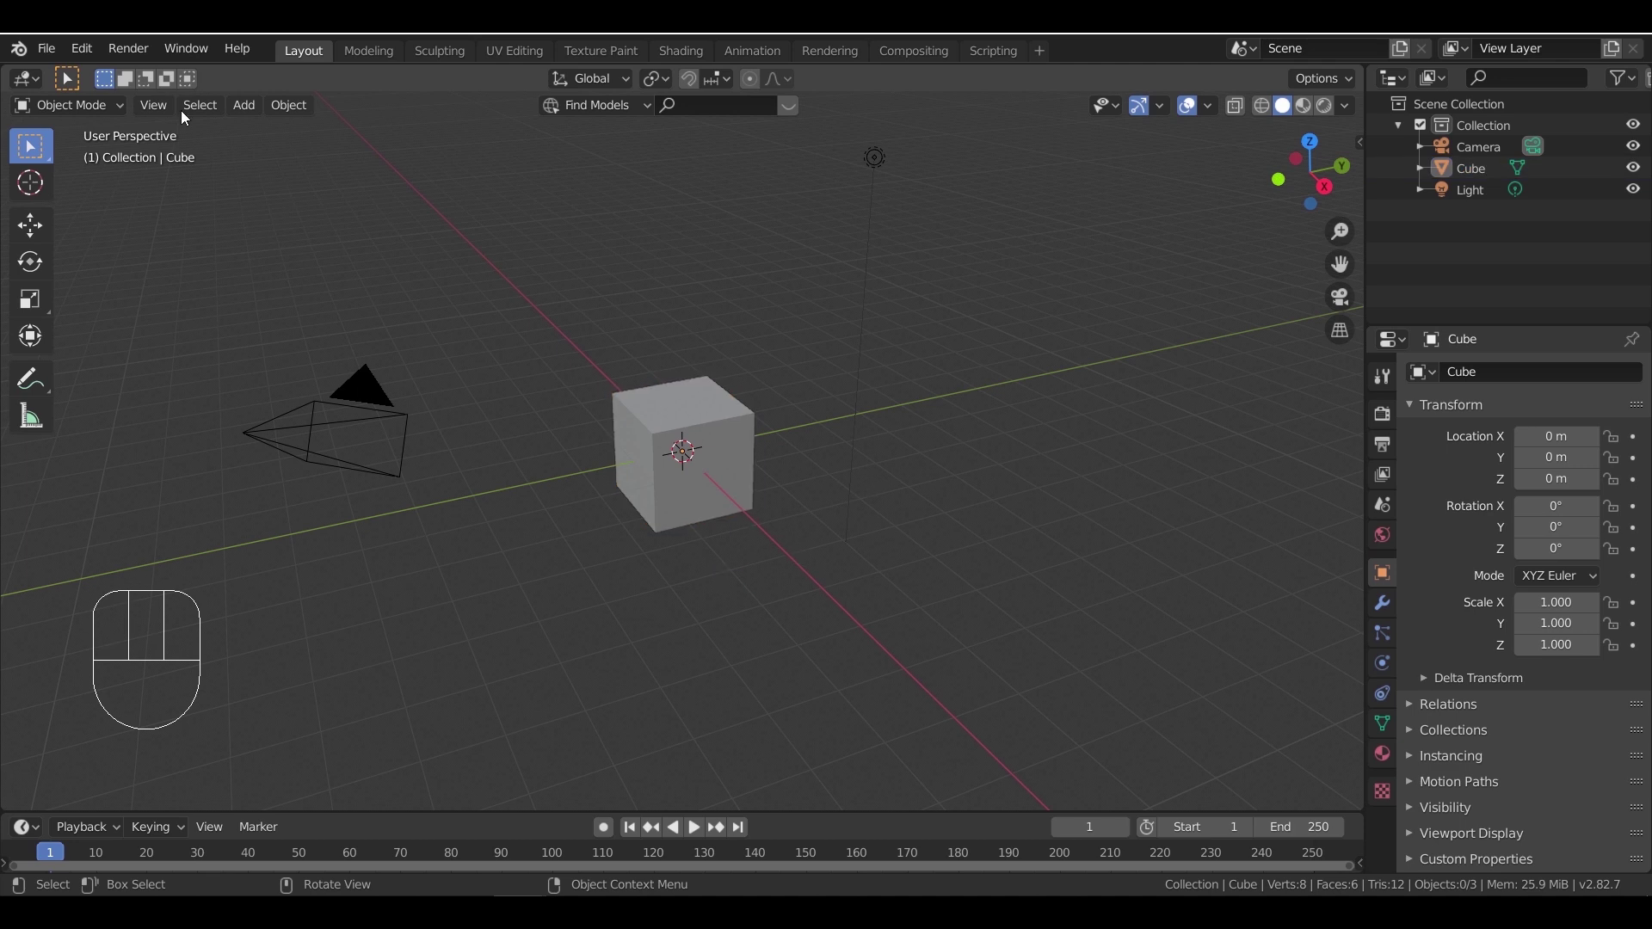
pyautogui.click(49, 48)
pyautogui.moveTo(163, 343)
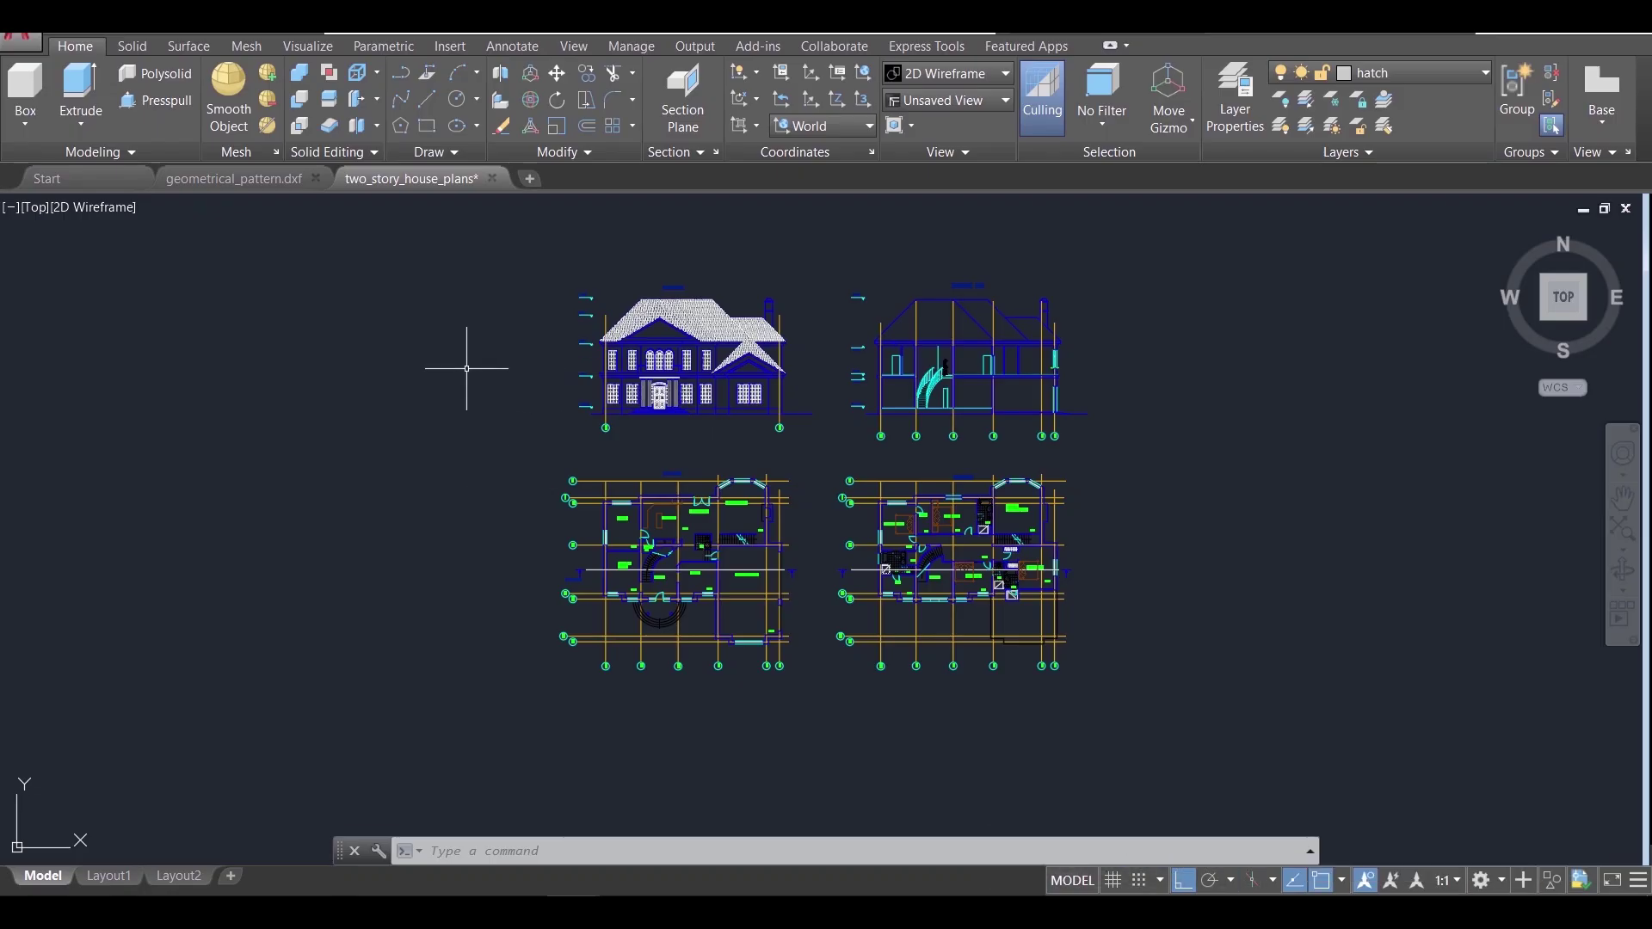
pyautogui.click(533, 261)
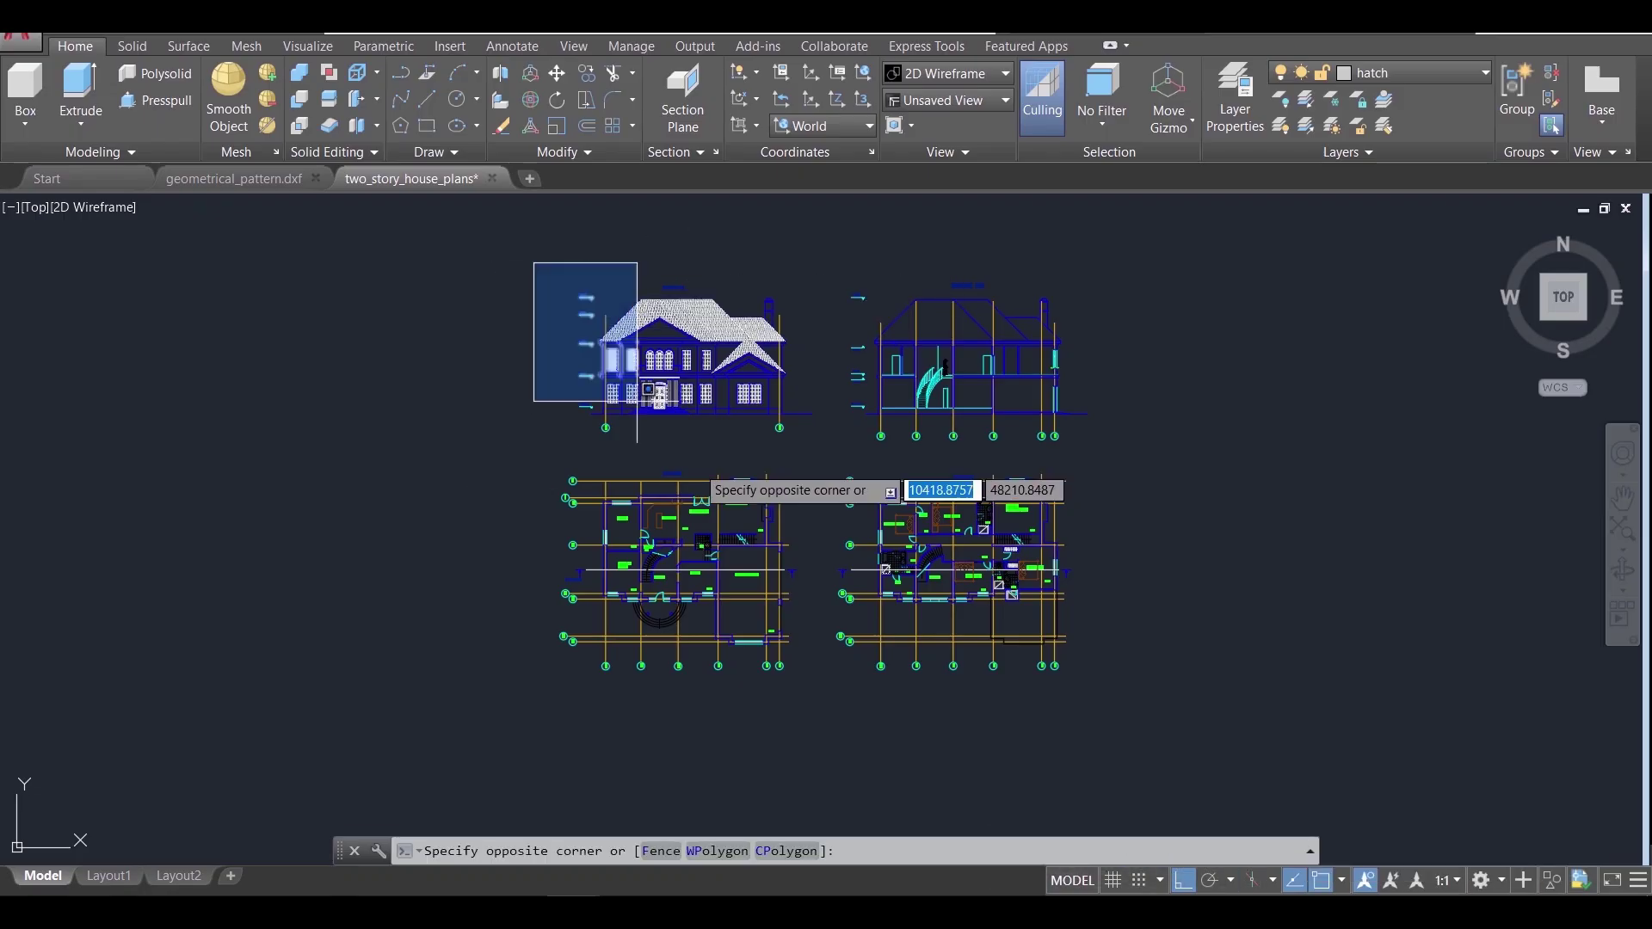
pyautogui.click(422, 346)
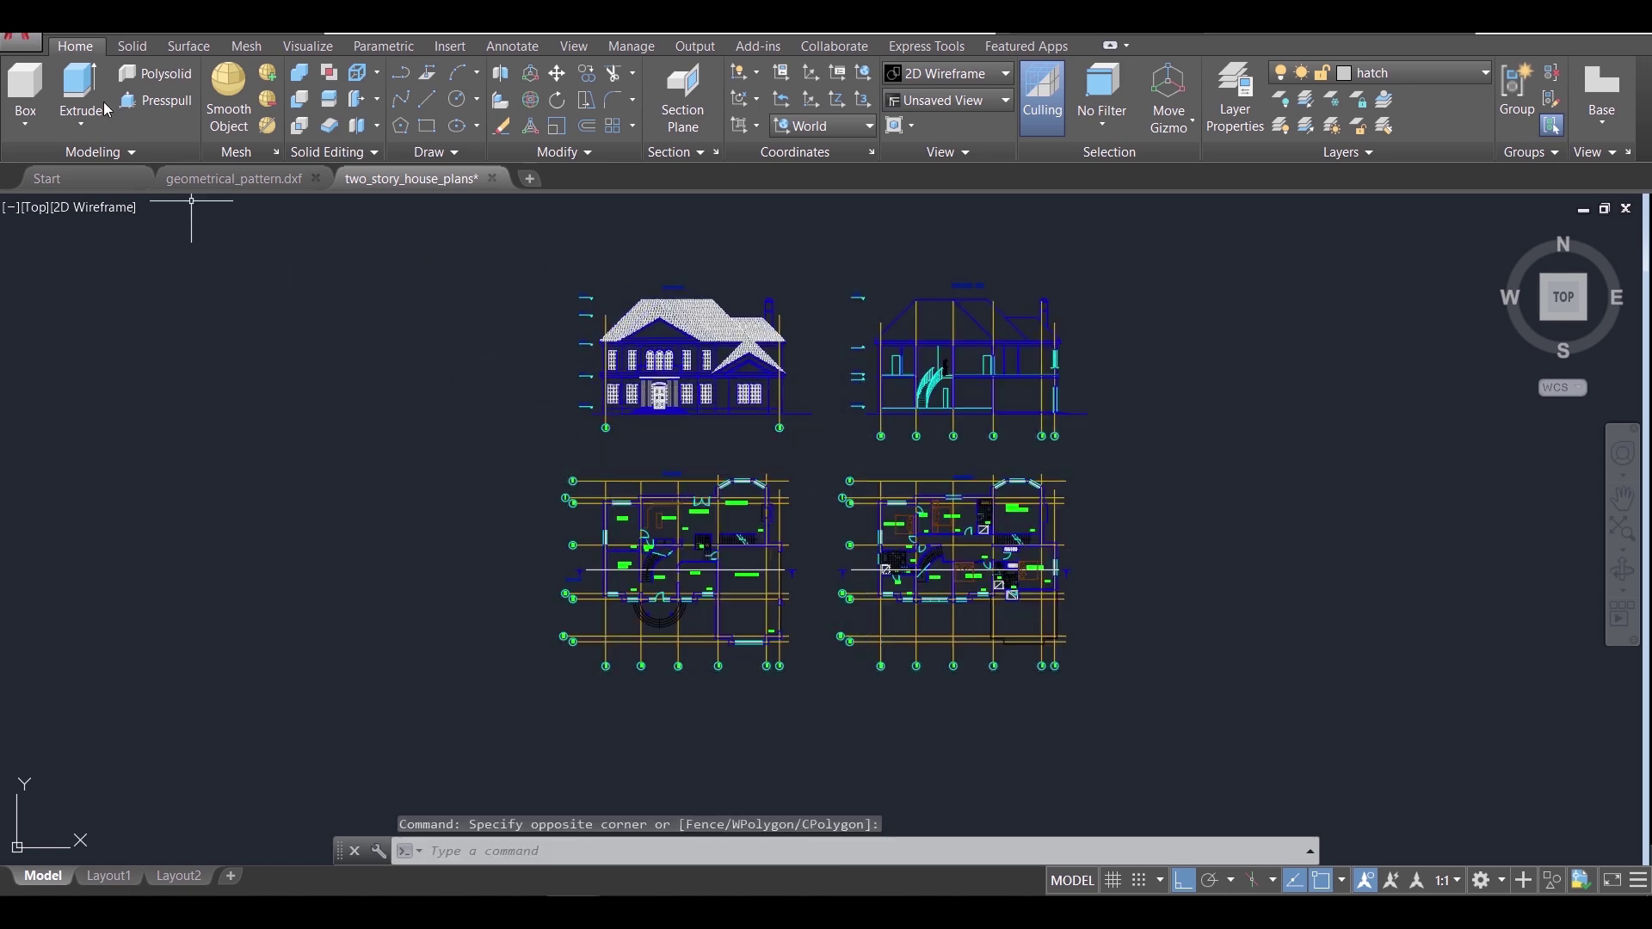
pyautogui.click(35, 40)
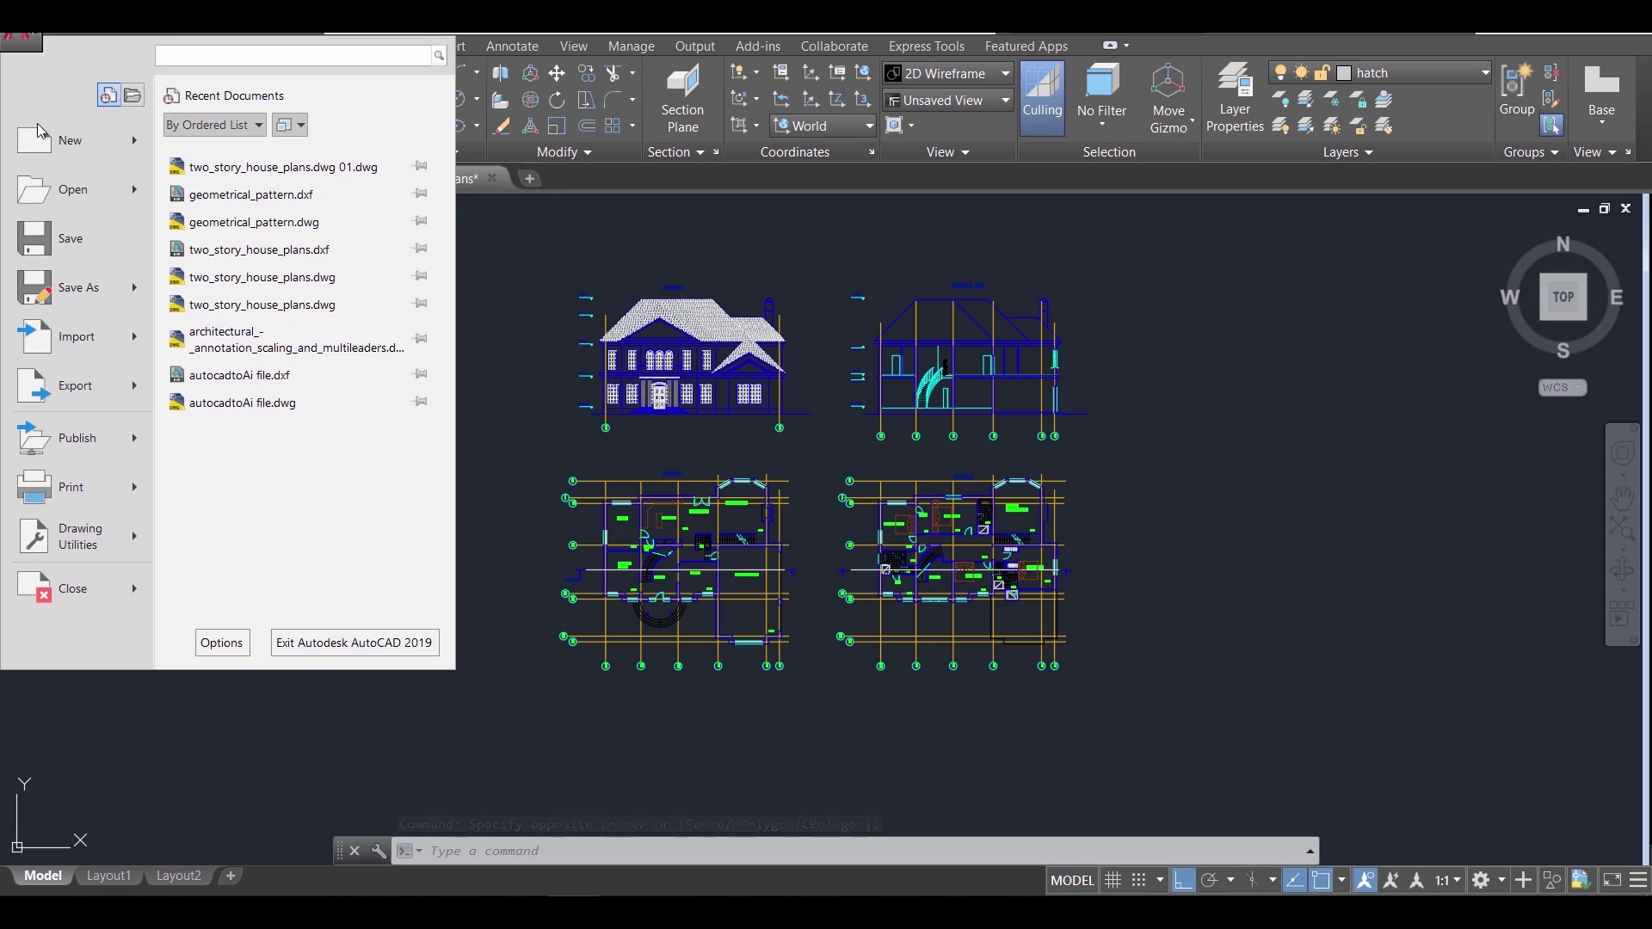
pyautogui.click(82, 286)
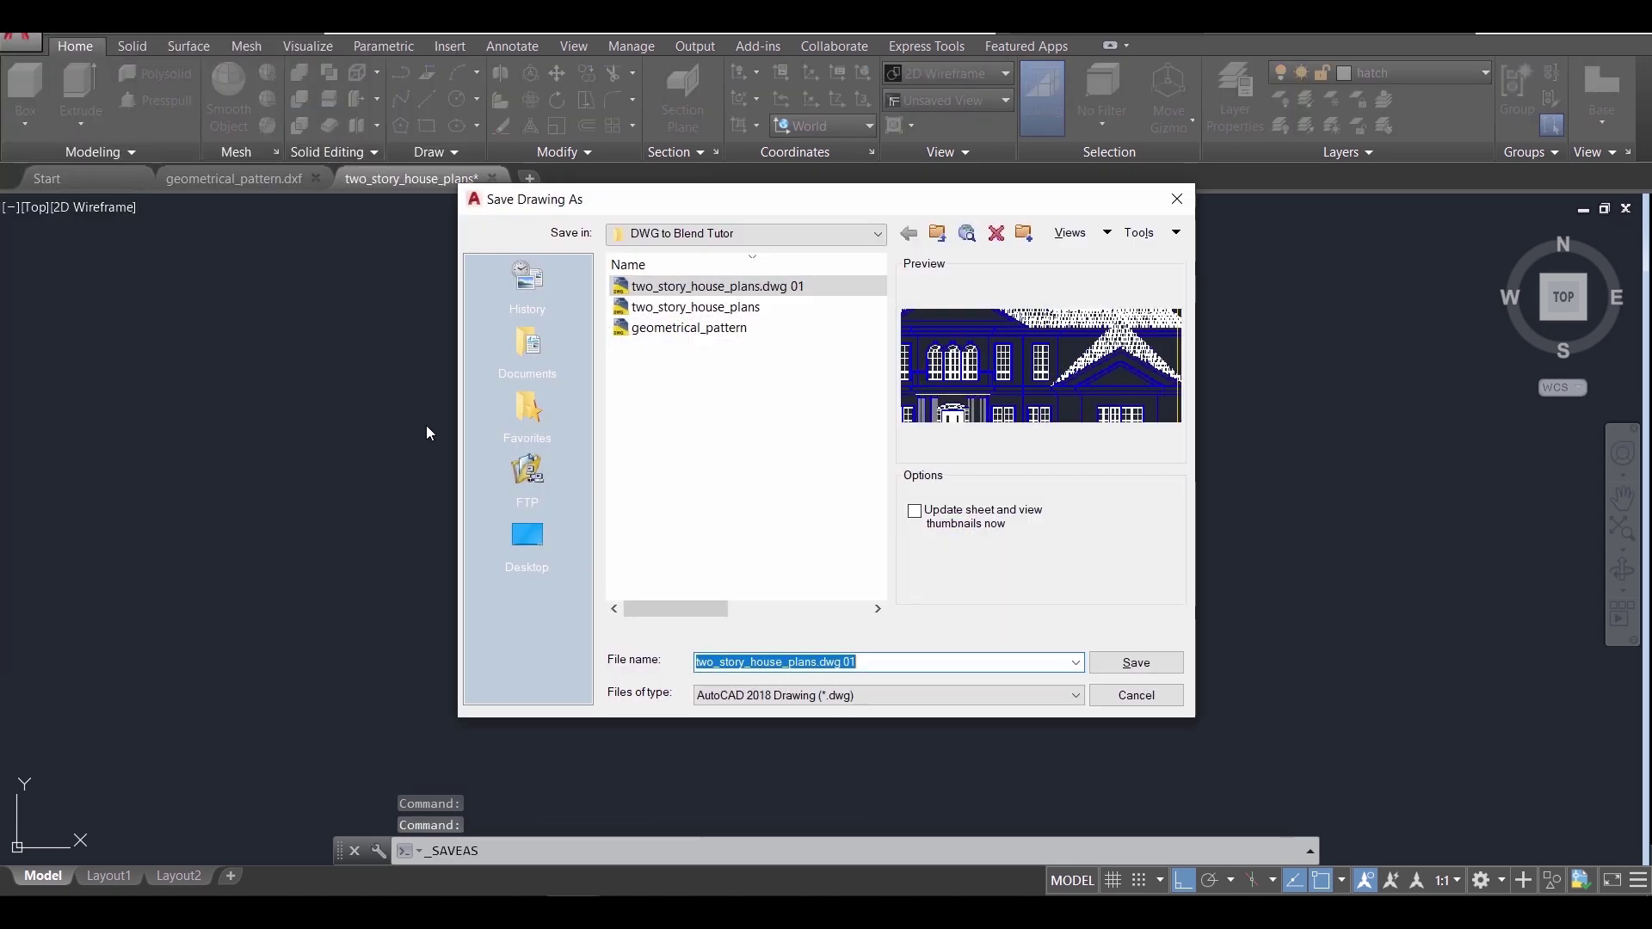
pyautogui.click(897, 695)
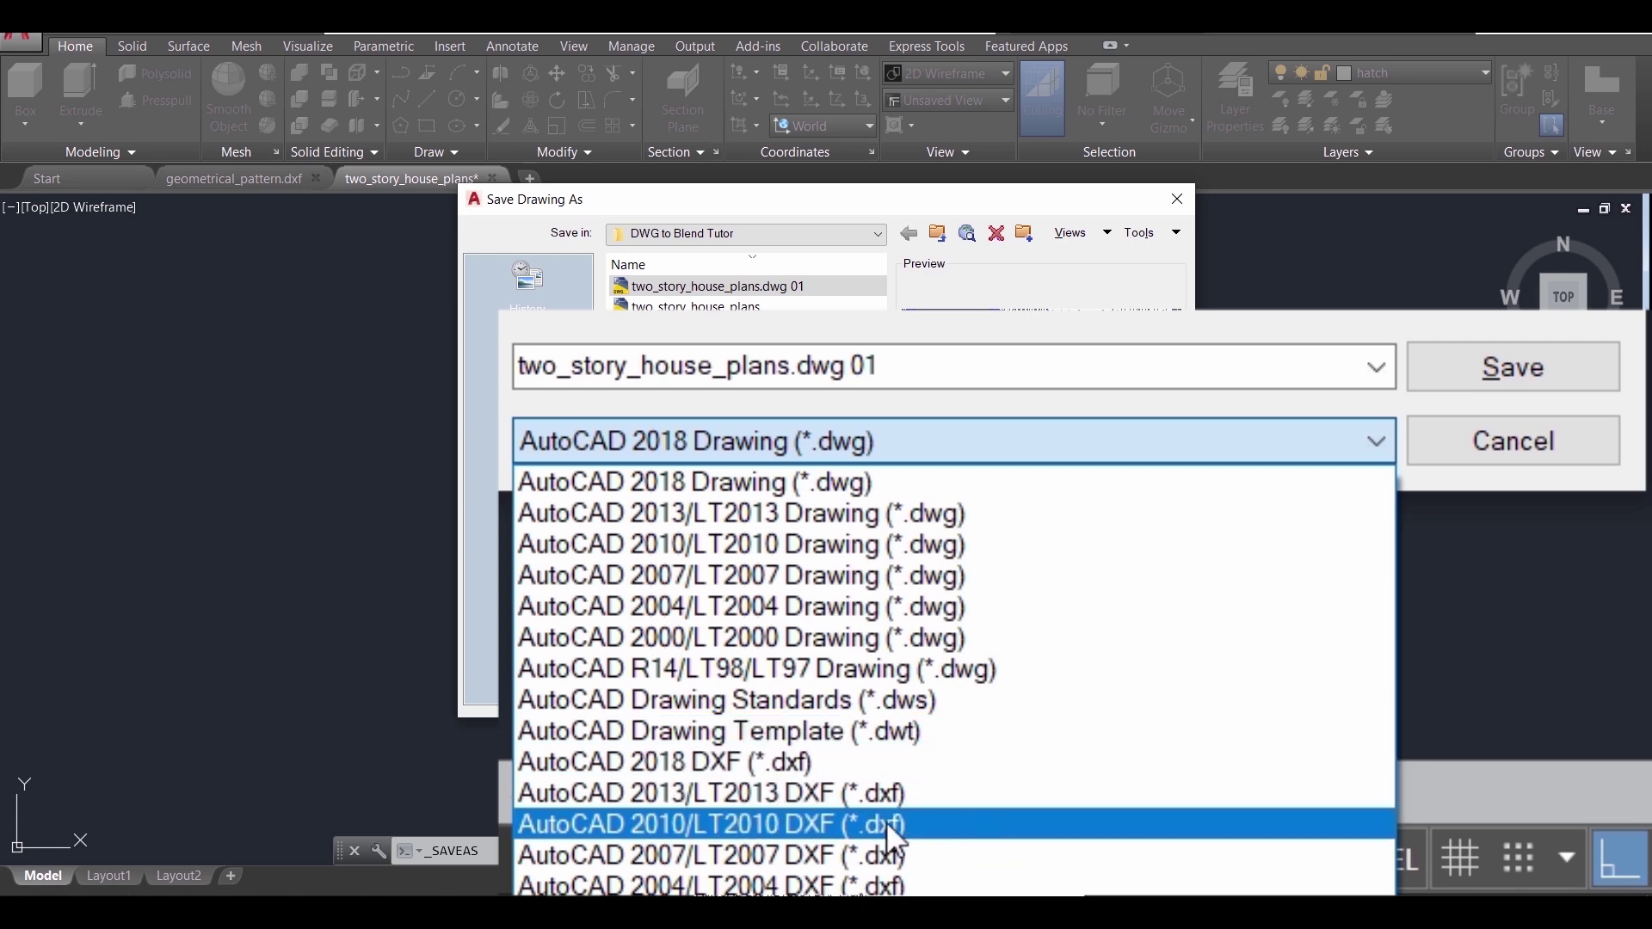
pyautogui.click(1174, 483)
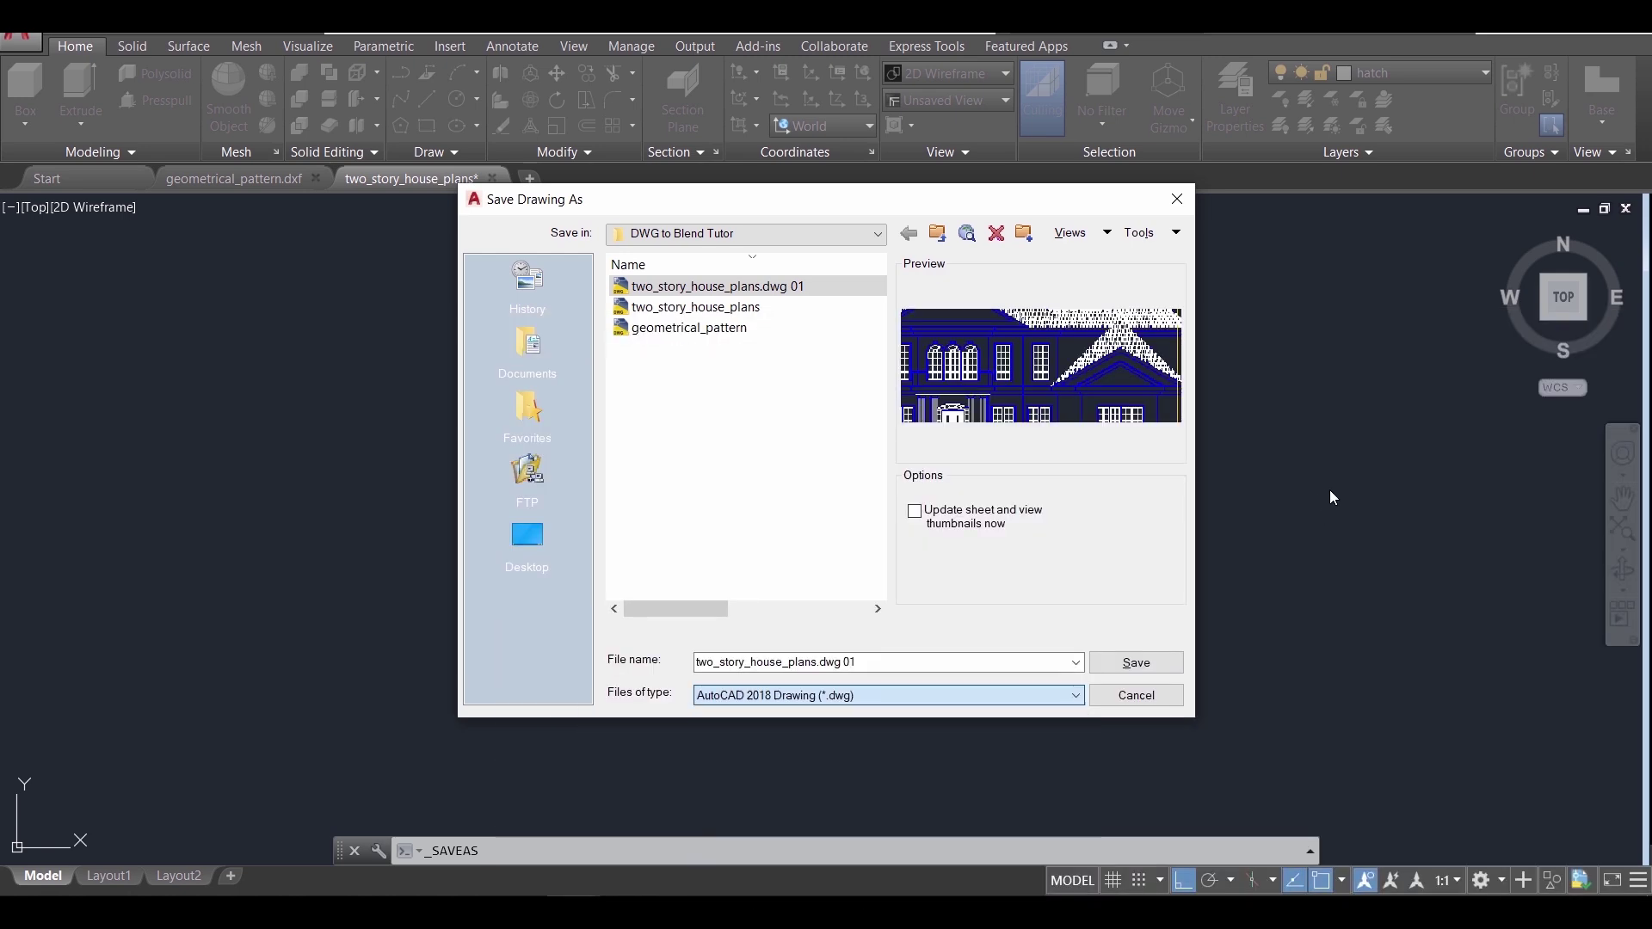
pyautogui.click(1179, 200)
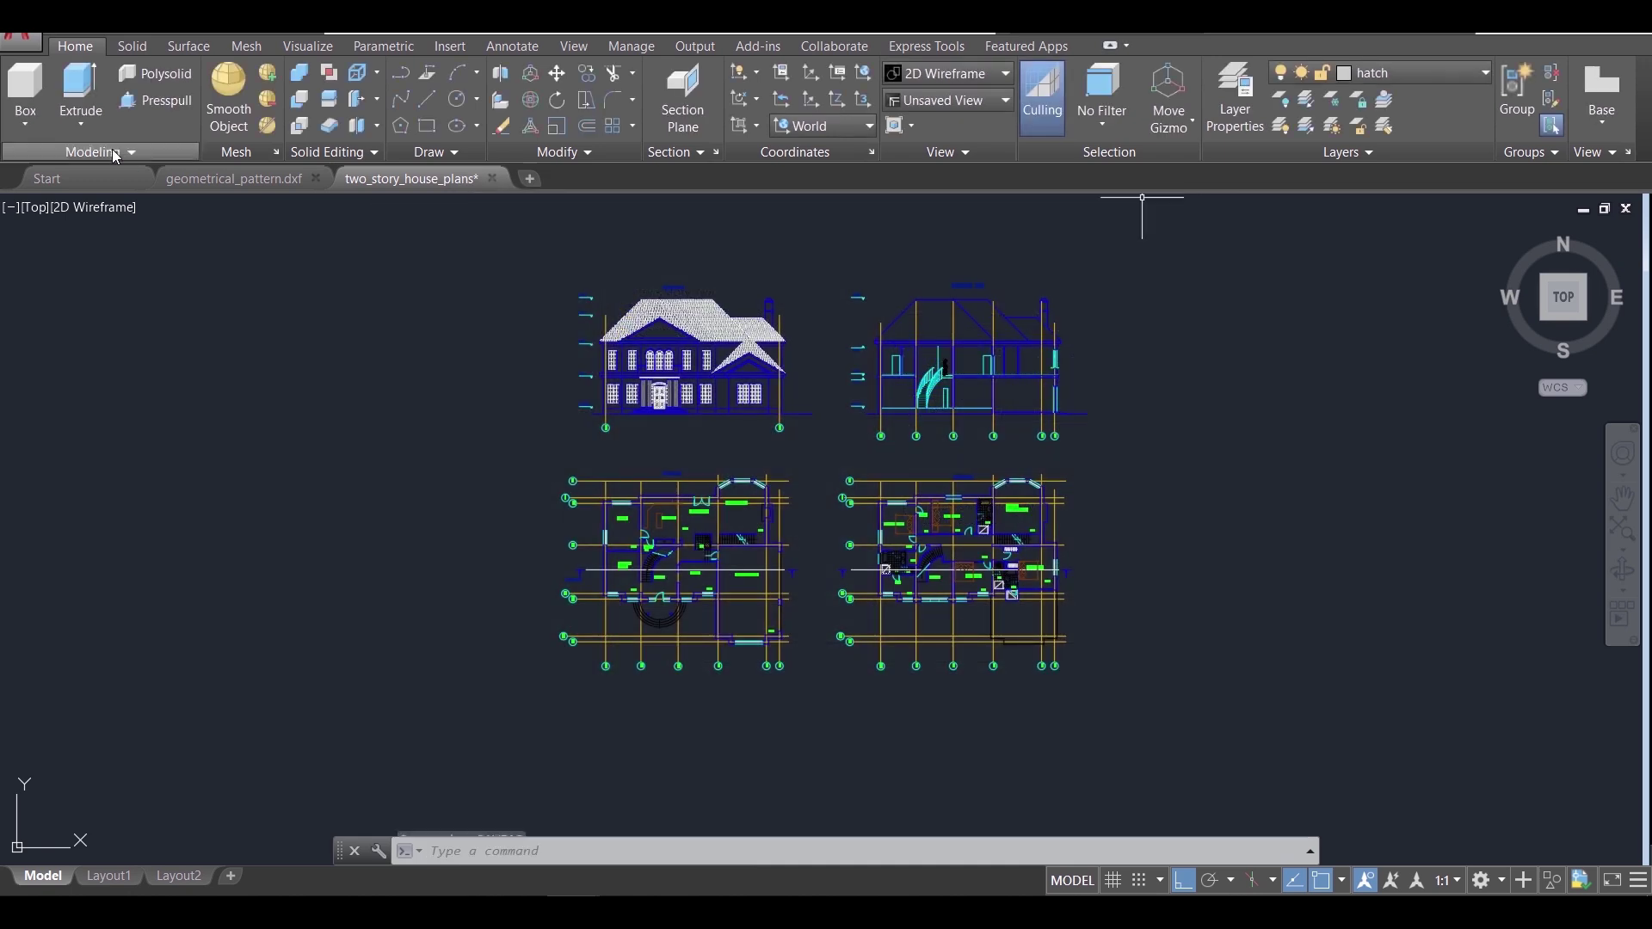
# - Open Export > Other Formats, browse the available file types, then cancel the export
pyautogui.click(19, 43)
pyautogui.moveTo(101, 395)
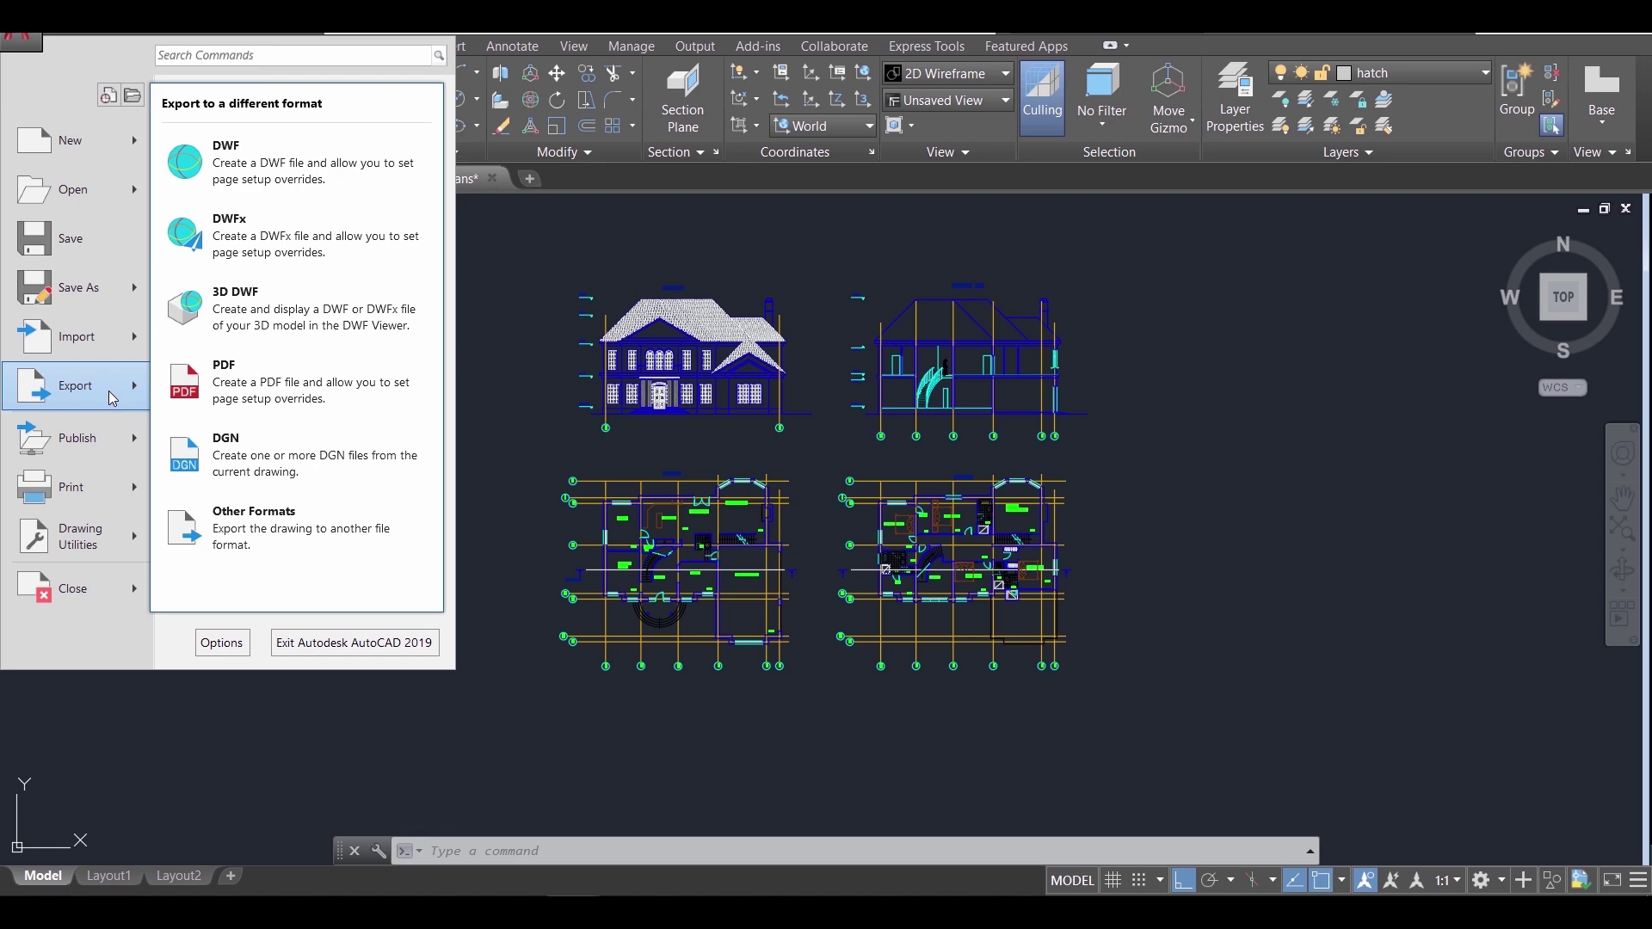
pyautogui.click(249, 527)
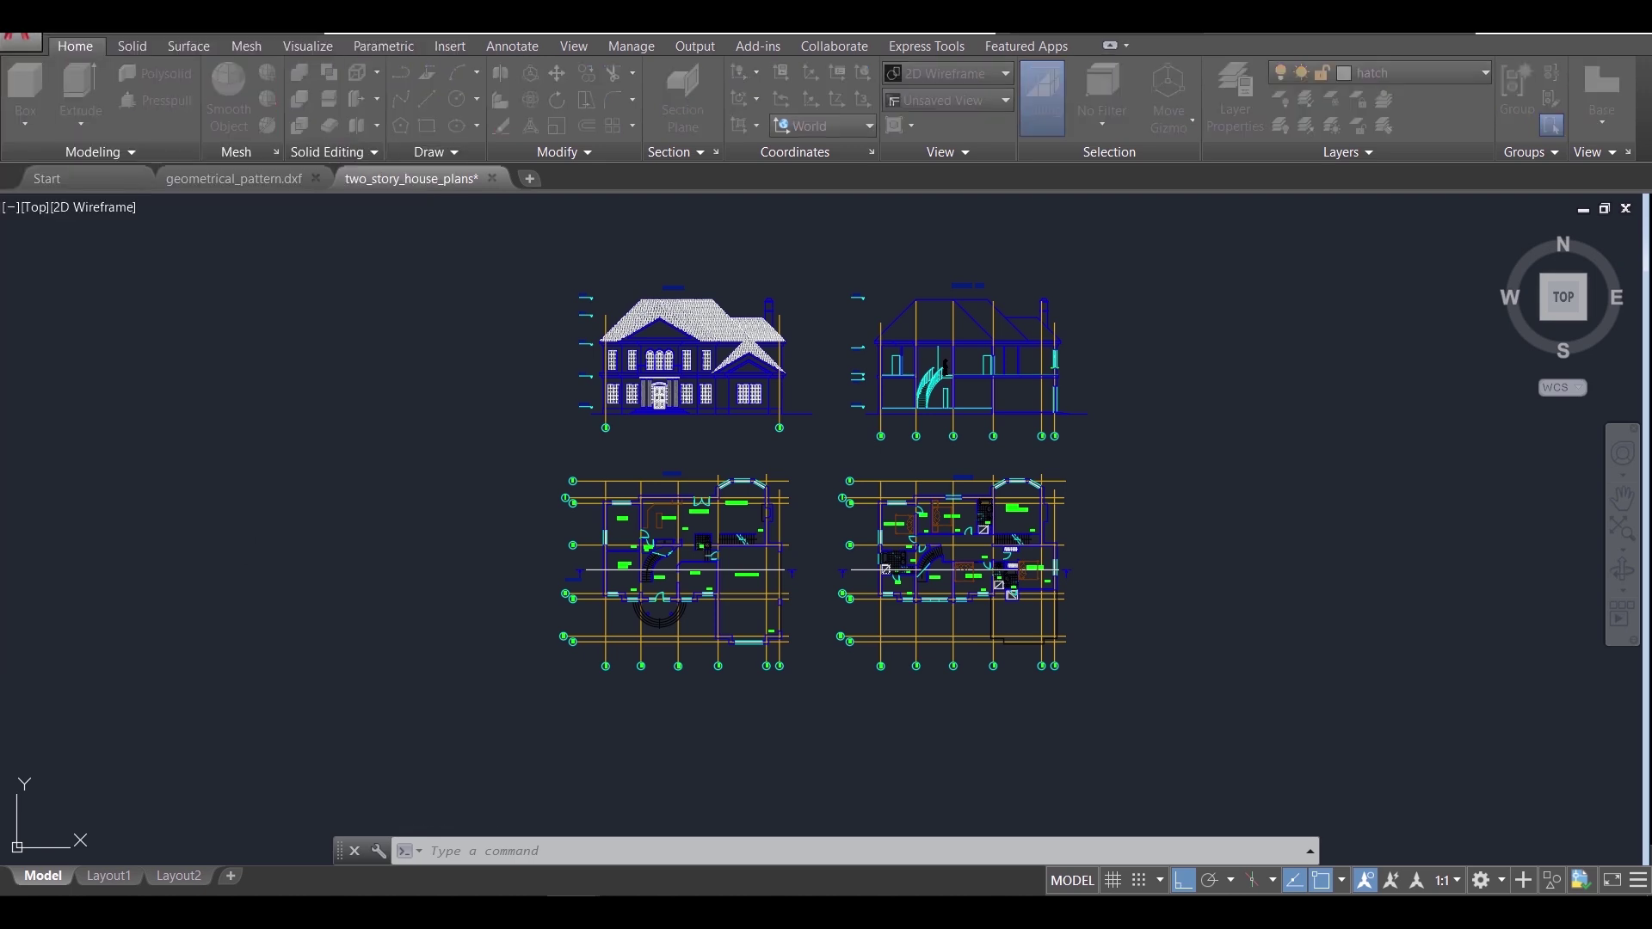
pyautogui.click(850, 695)
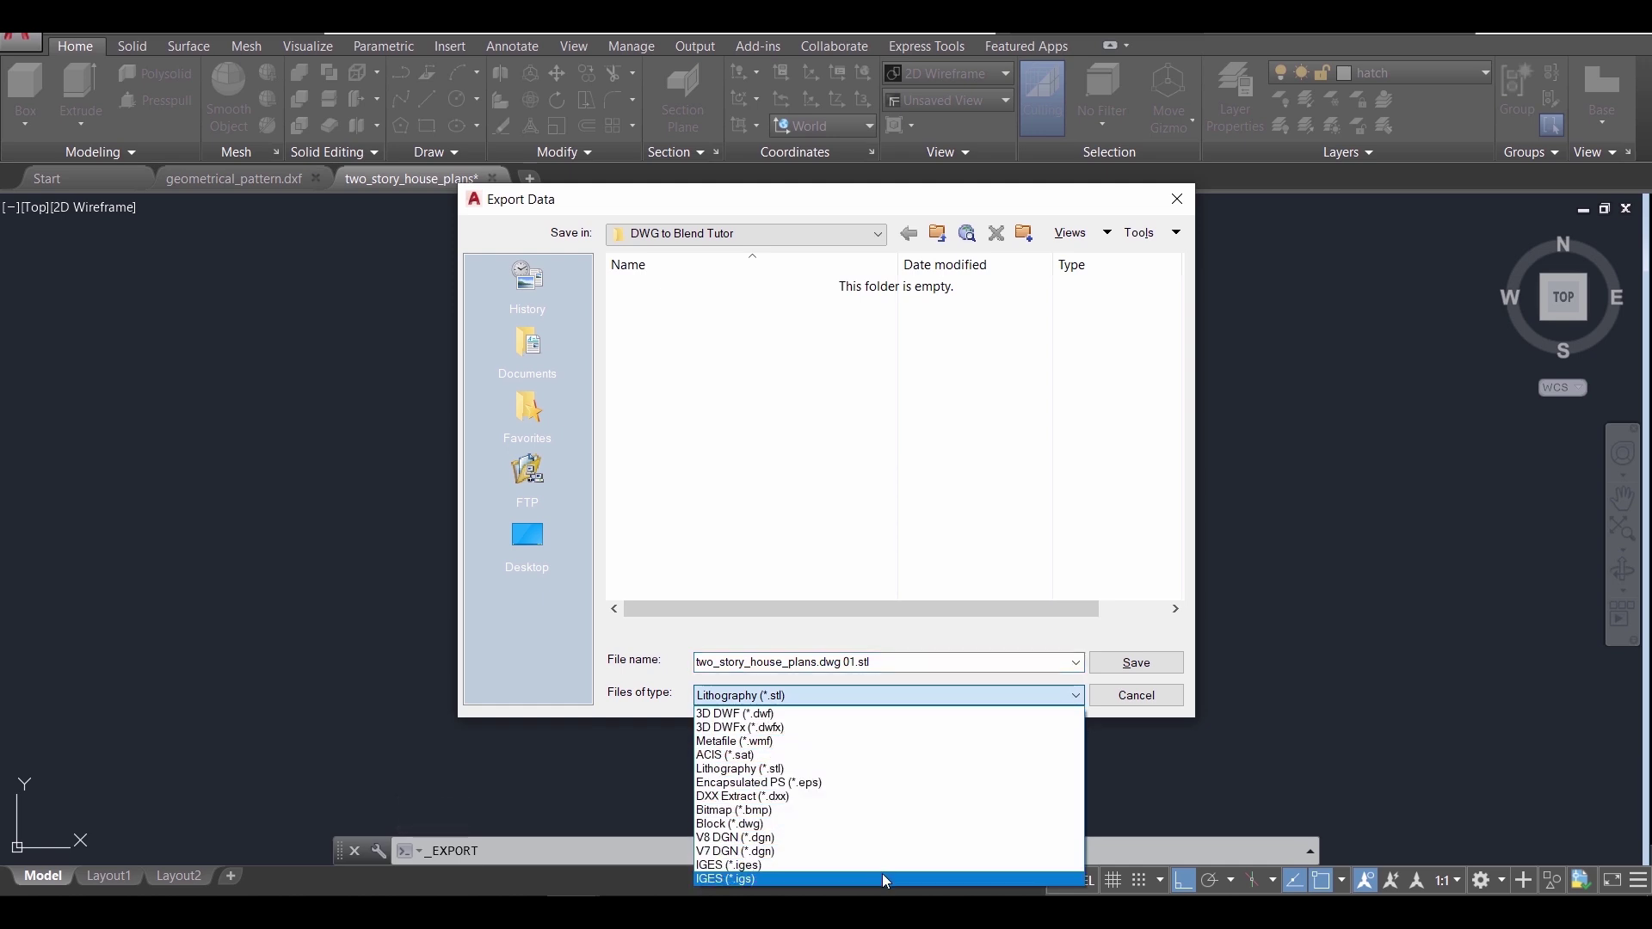
pyautogui.click(1111, 702)
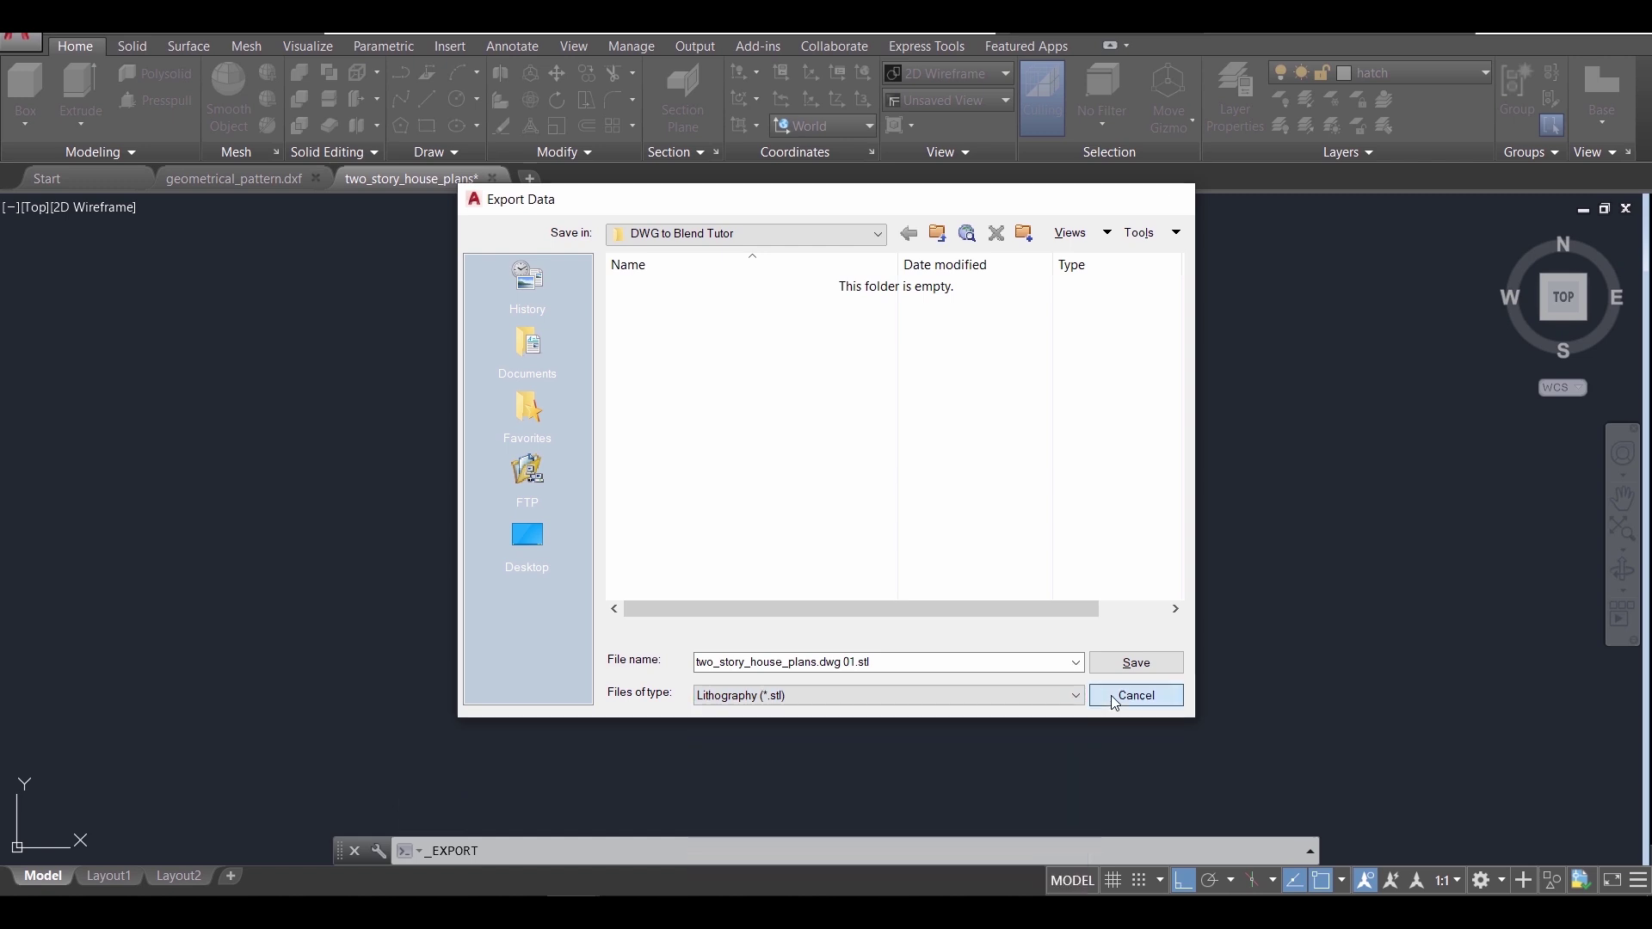
pyautogui.click(1134, 696)
# - Save the drawing as AutoCAD 2010/LT2010 DXF named 'two_story_house_plans.dwg 2 blender.dxf'
pyautogui.click(25, 47)
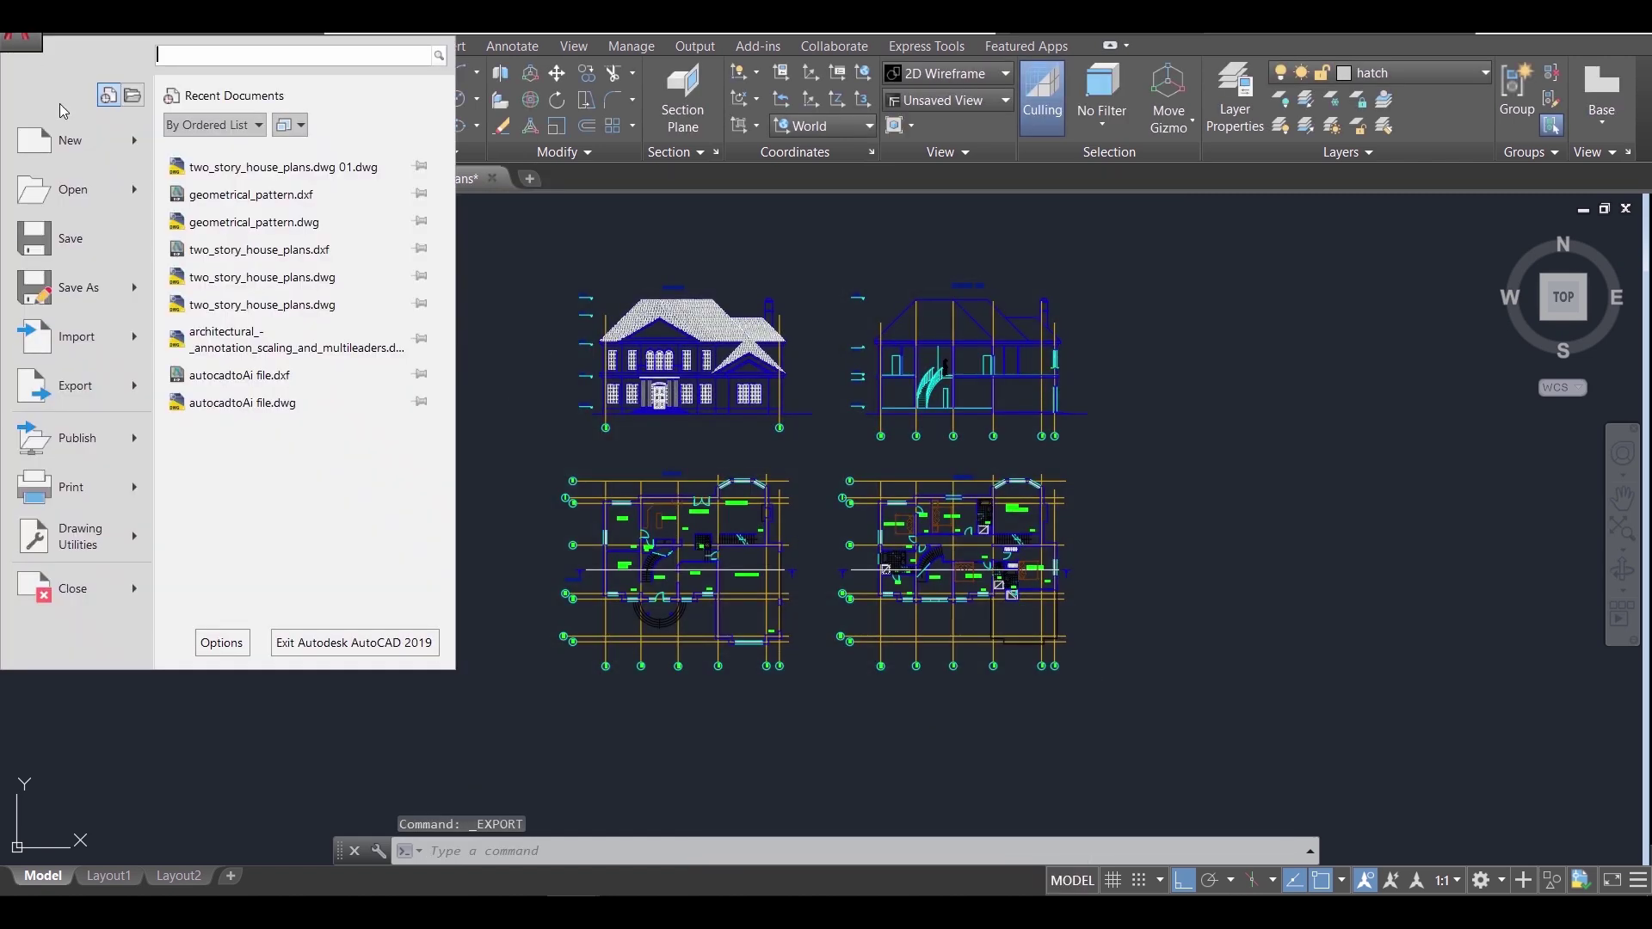
pyautogui.click(56, 288)
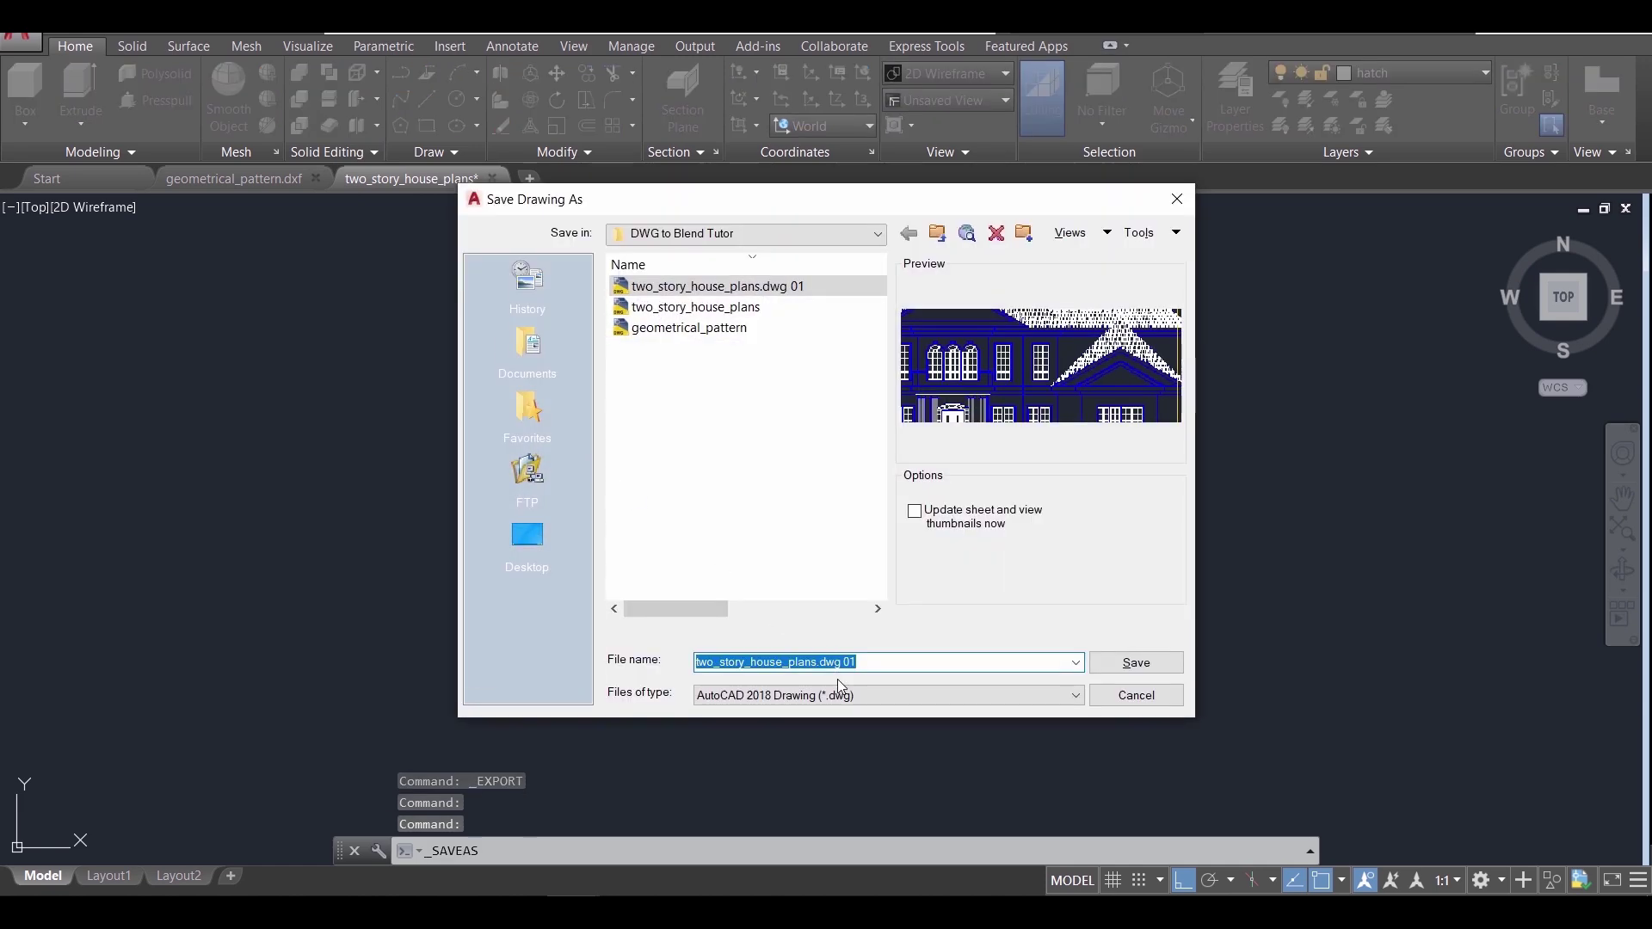
pyautogui.click(838, 693)
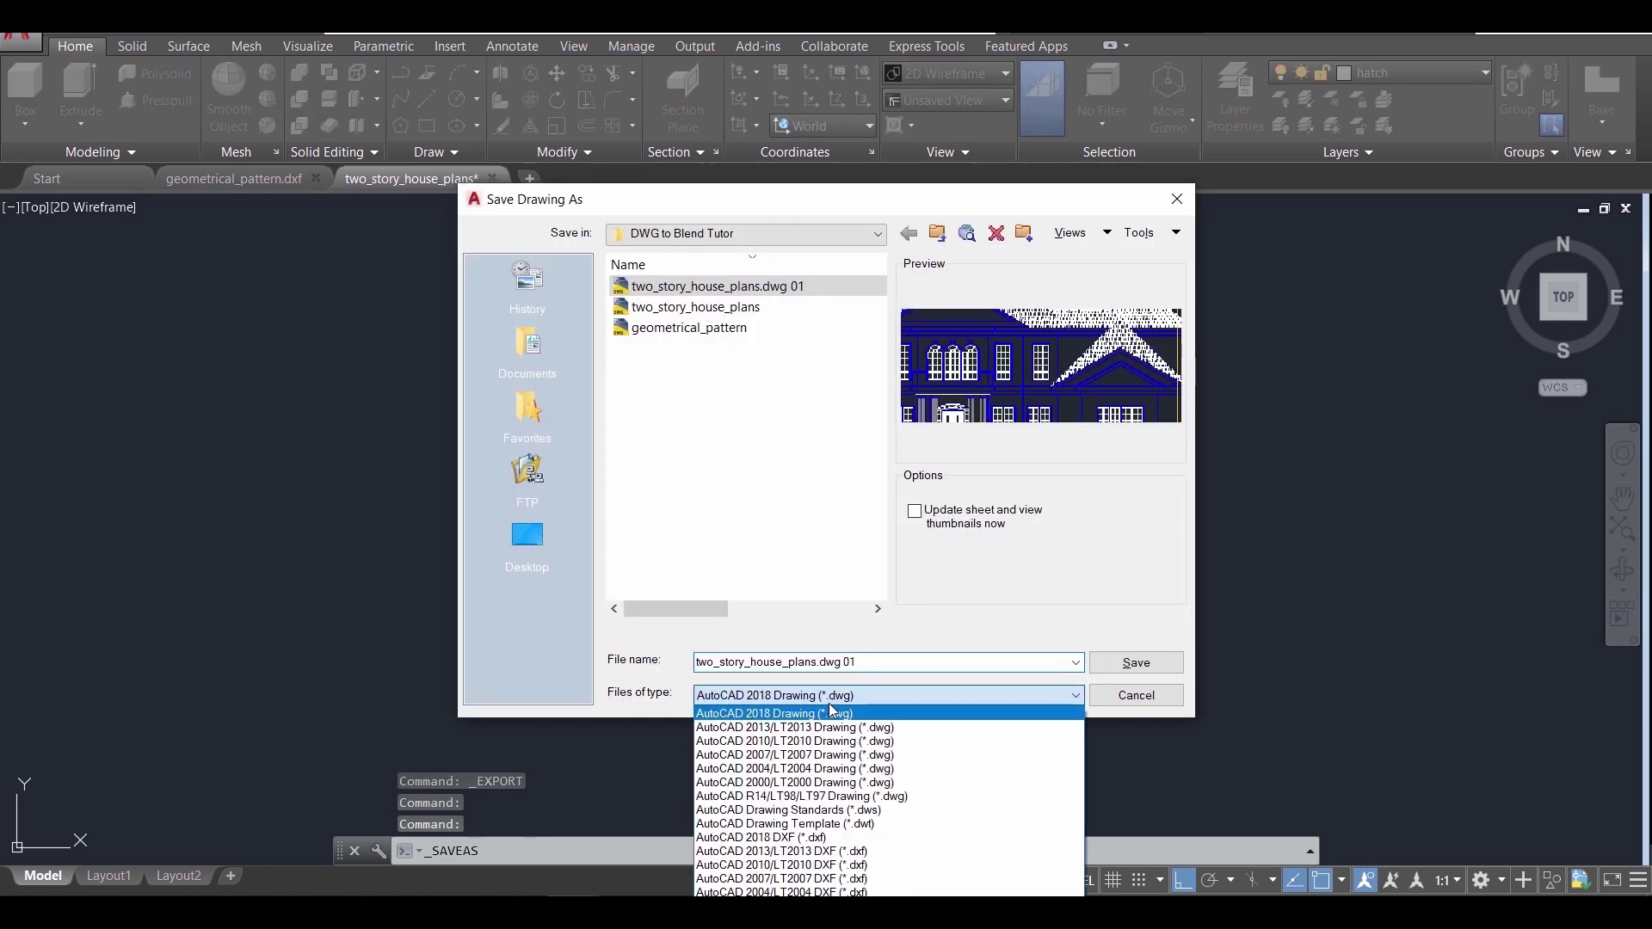
pyautogui.click(824, 865)
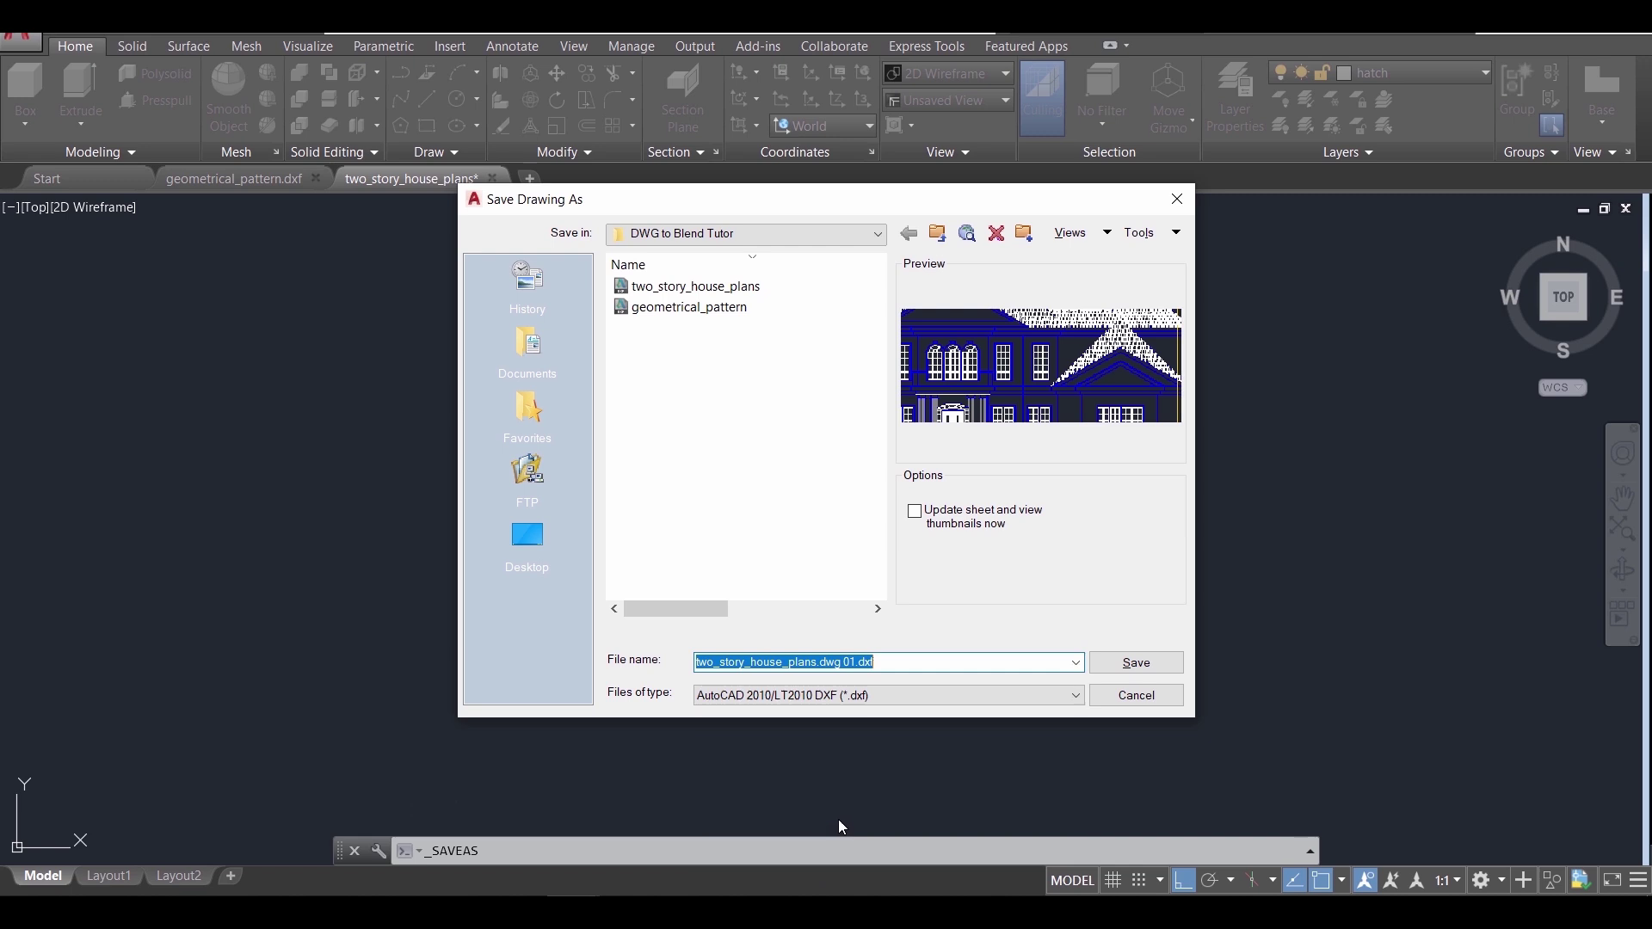
pyautogui.click(893, 663)
pyautogui.press('BackSpace')
pyautogui.press('BackSpace')
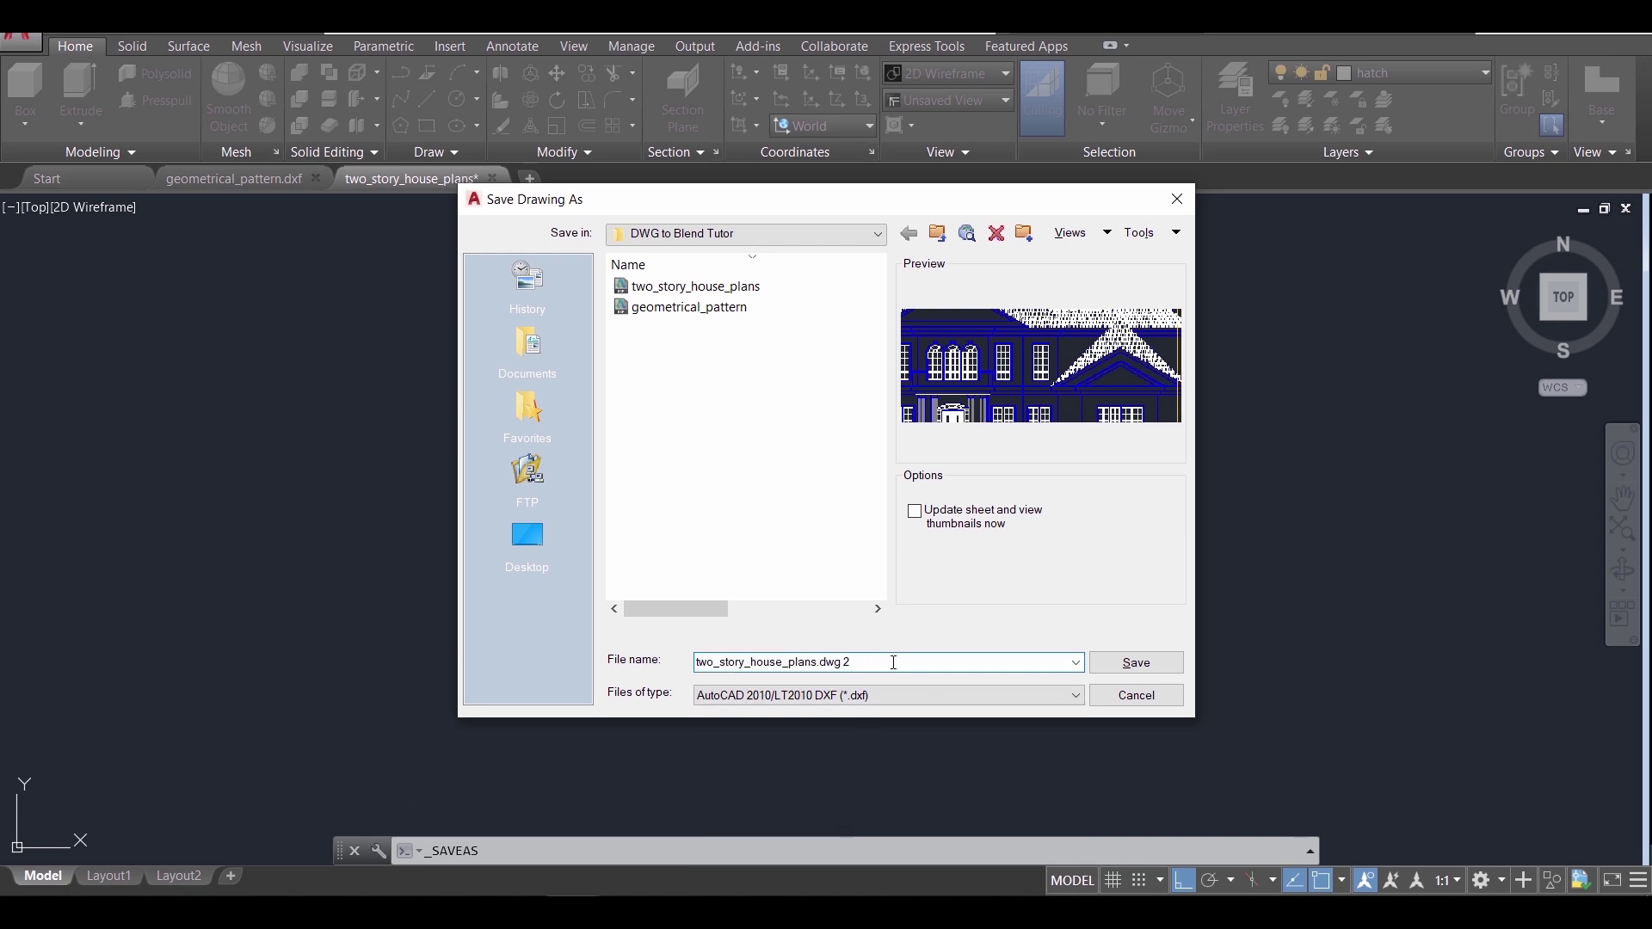
pyautogui.click(1136, 661)
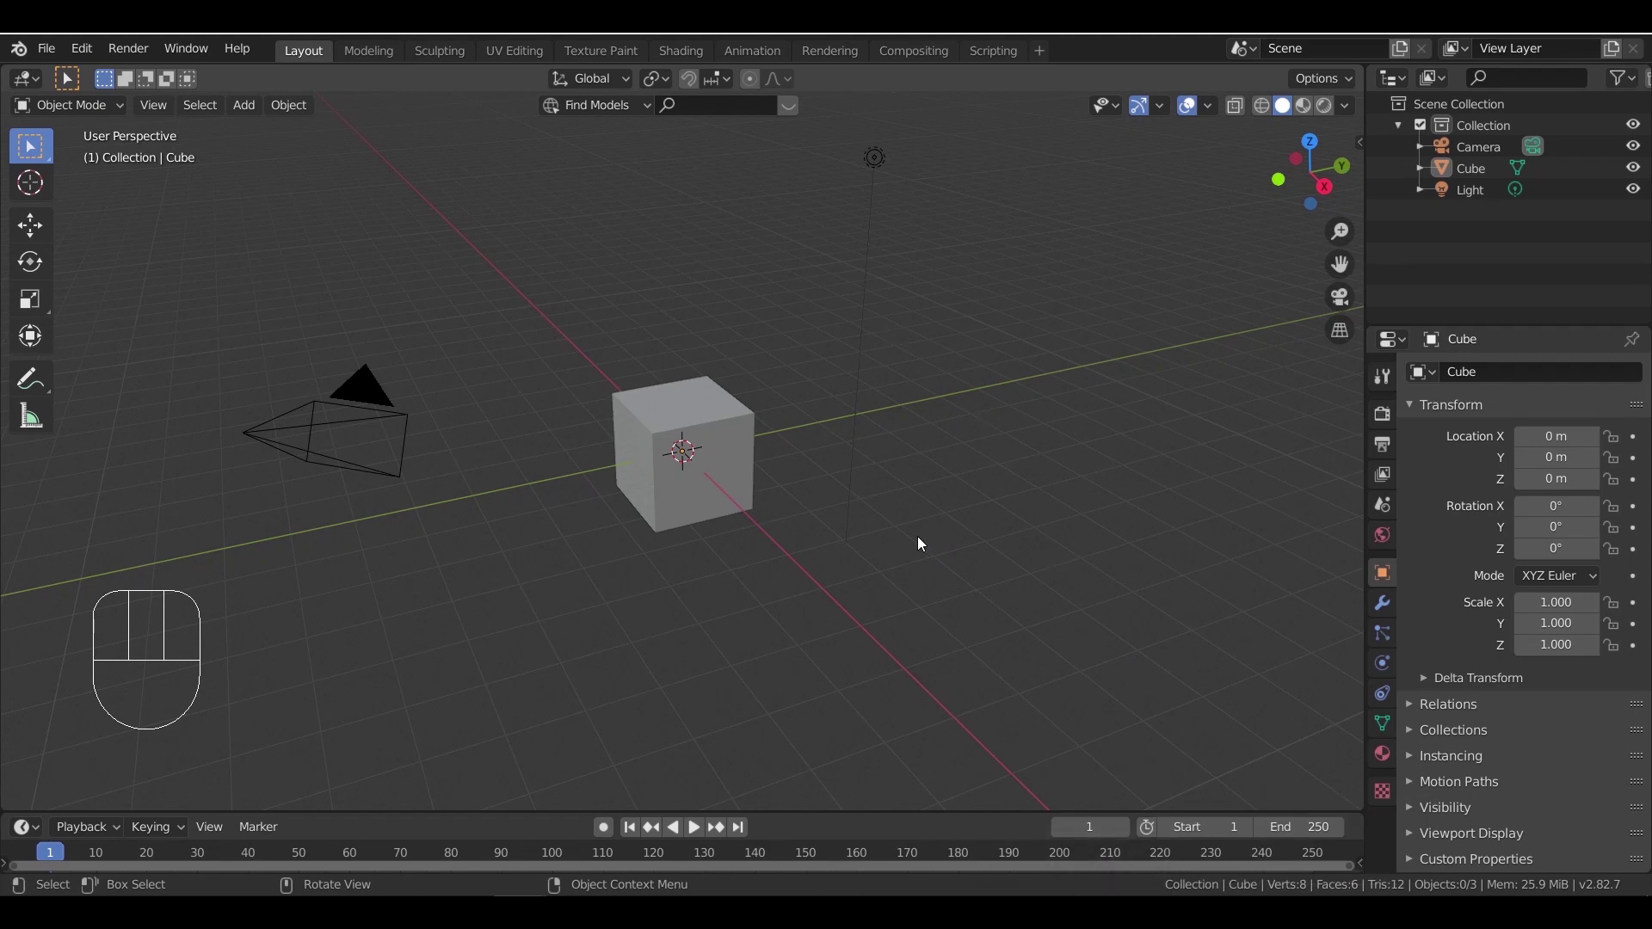
# - In Preferences, search add-ons for 'auto' and enable Import-Export: Import AutoCAD DXF Format
pyautogui.click(87, 48)
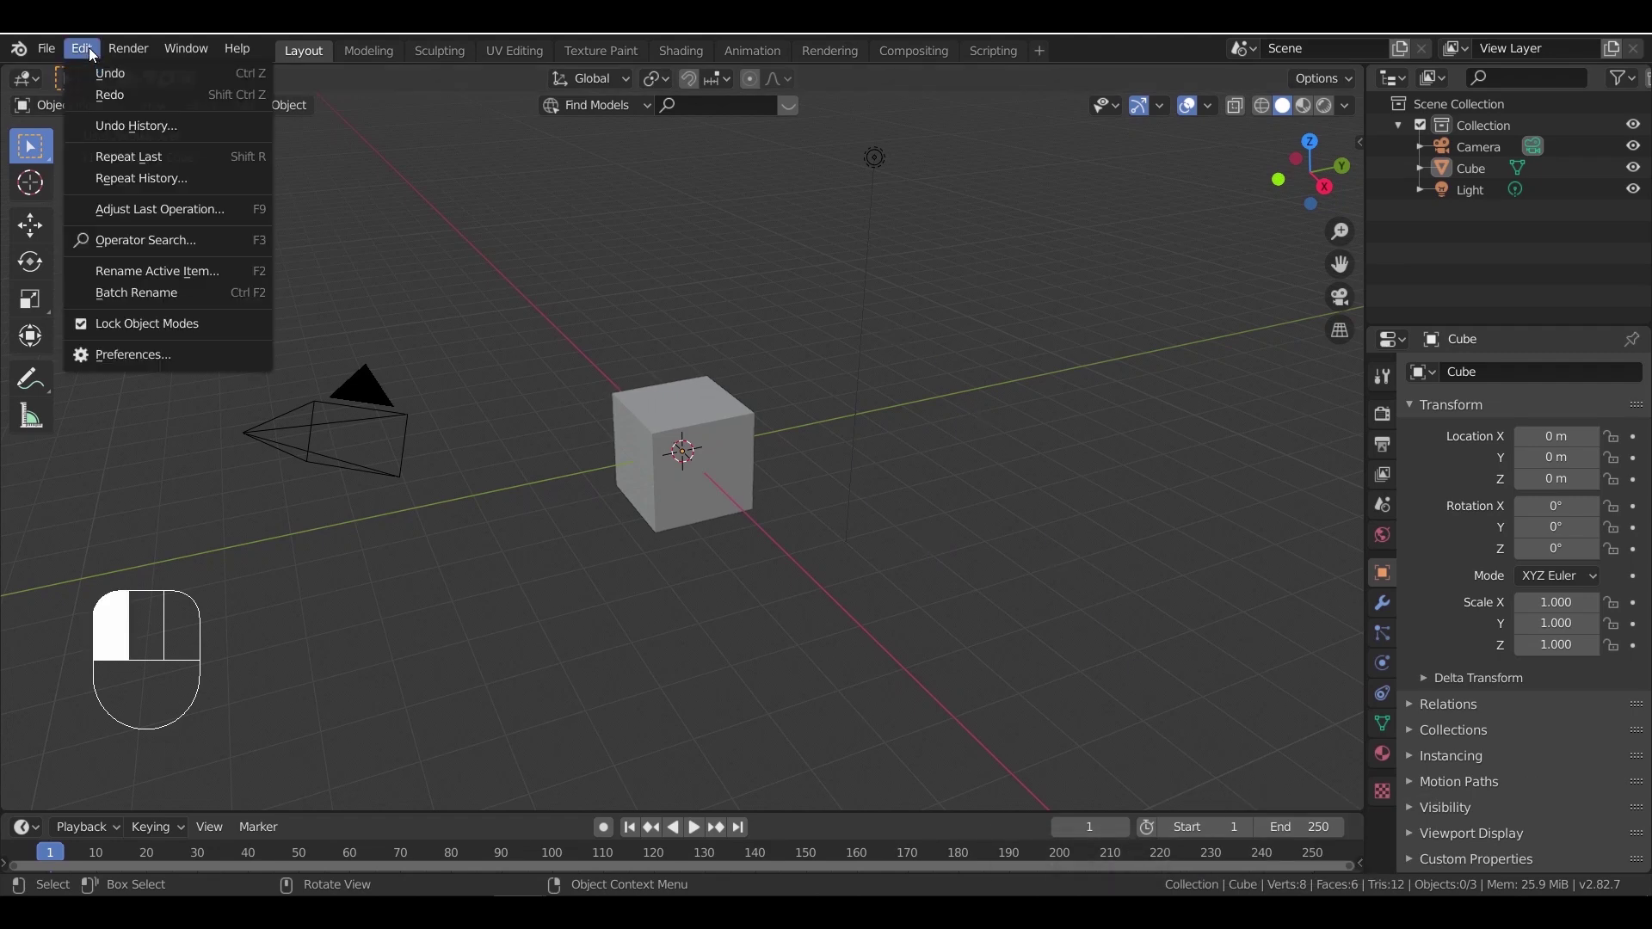
pyautogui.click(199, 346)
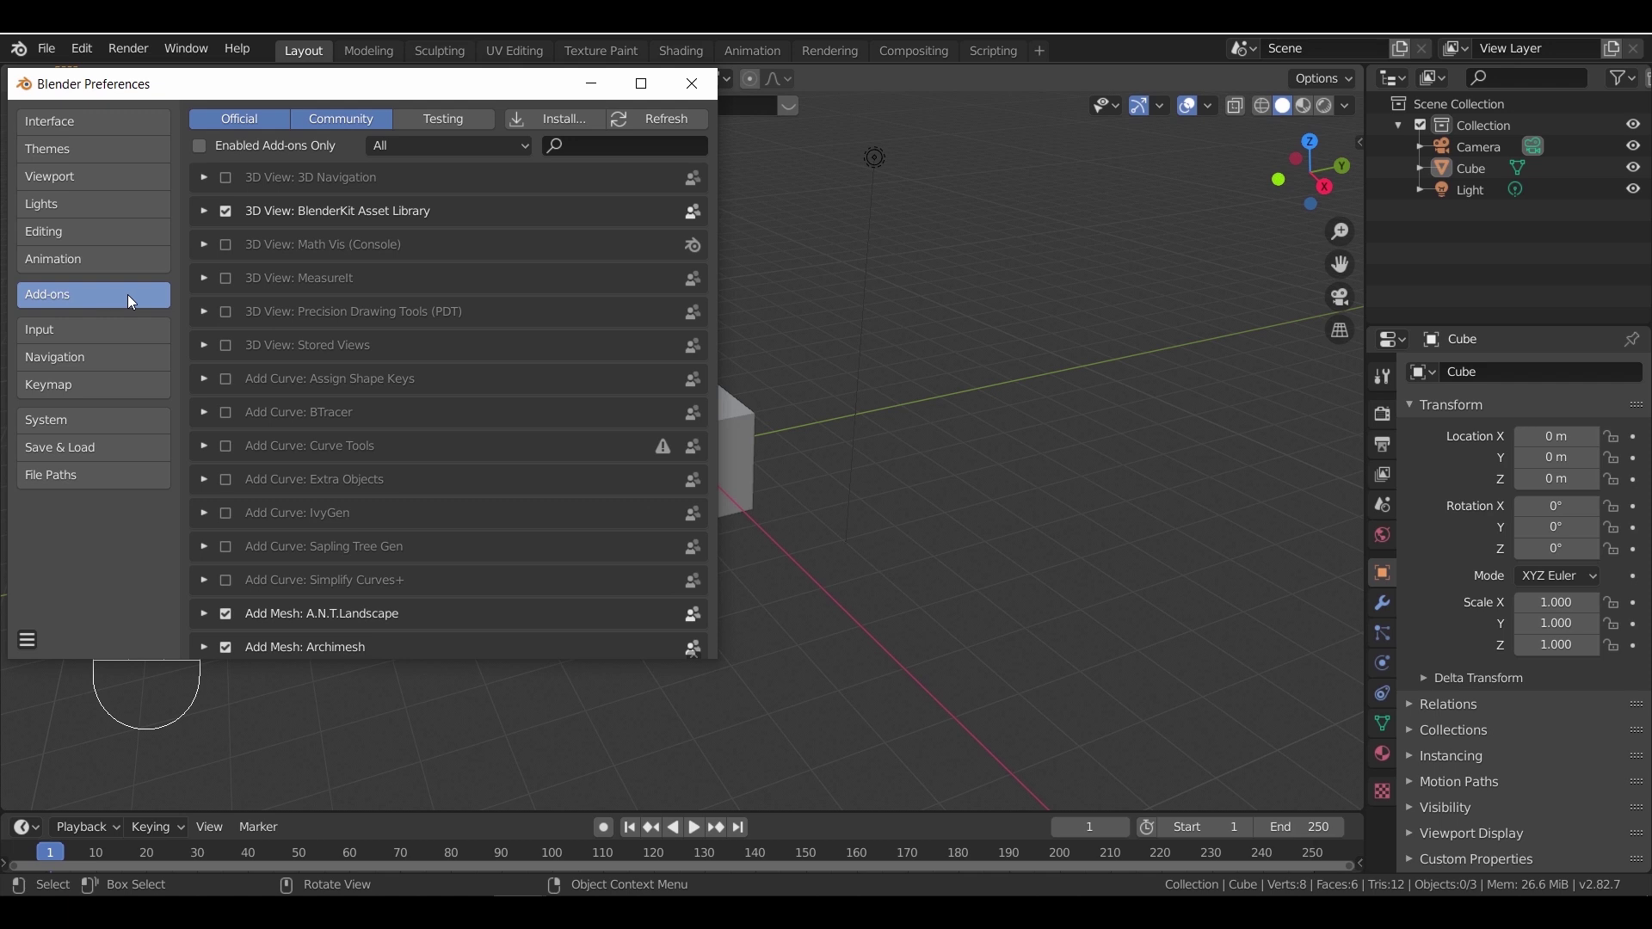
pyautogui.click(602, 151)
pyautogui.write('a')
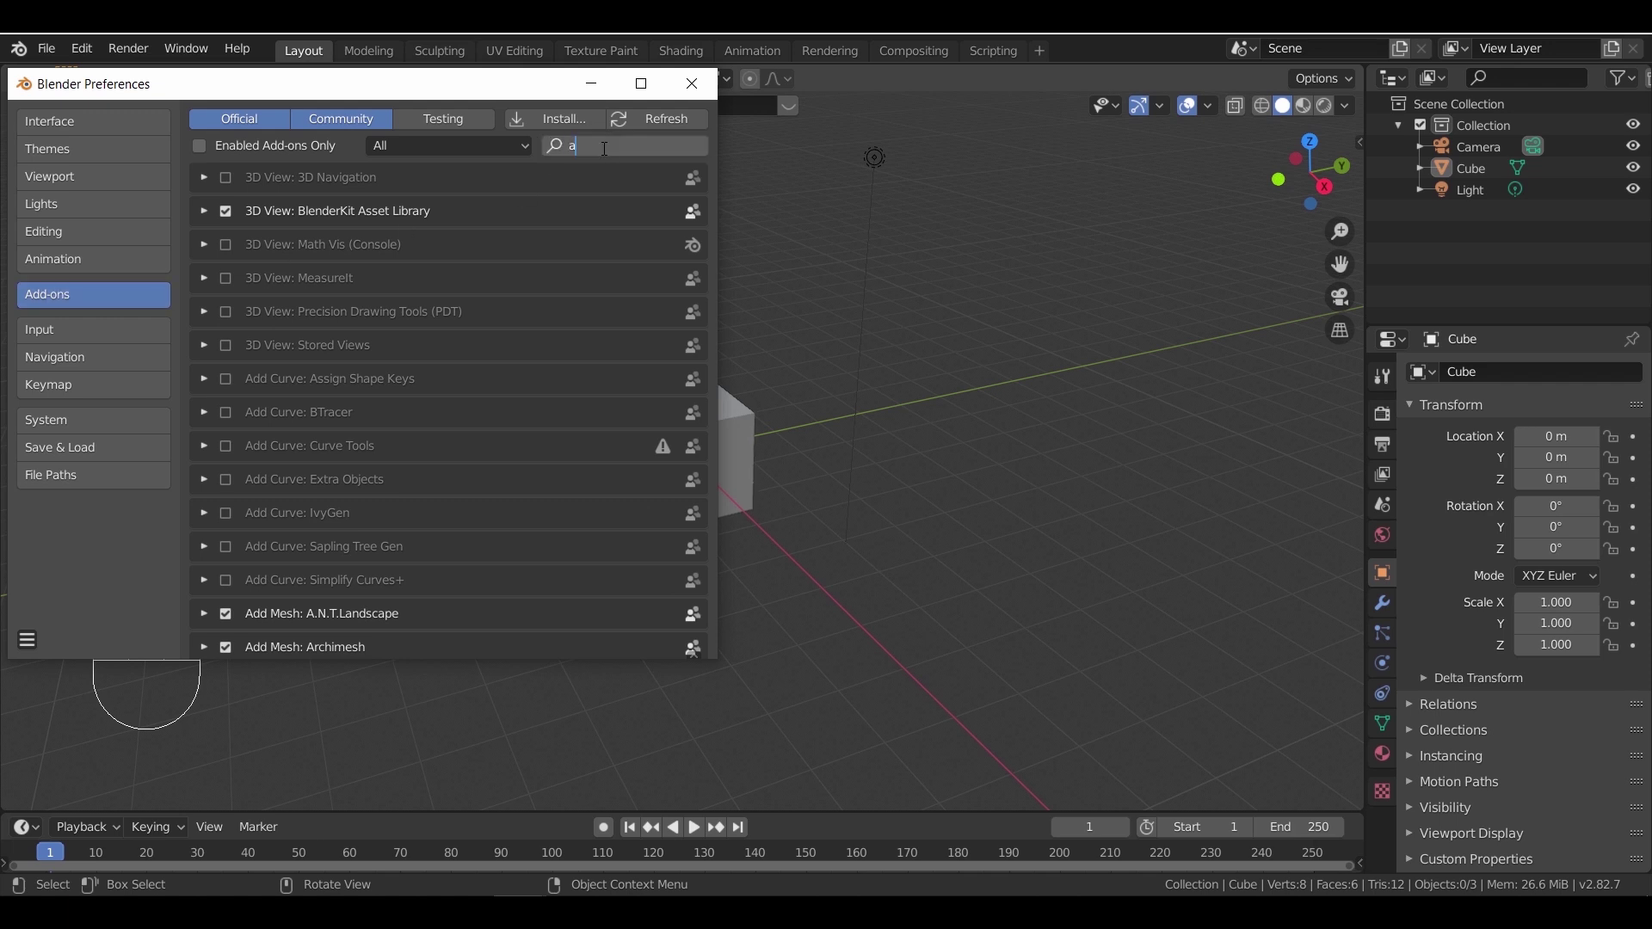
pyautogui.write('uto')
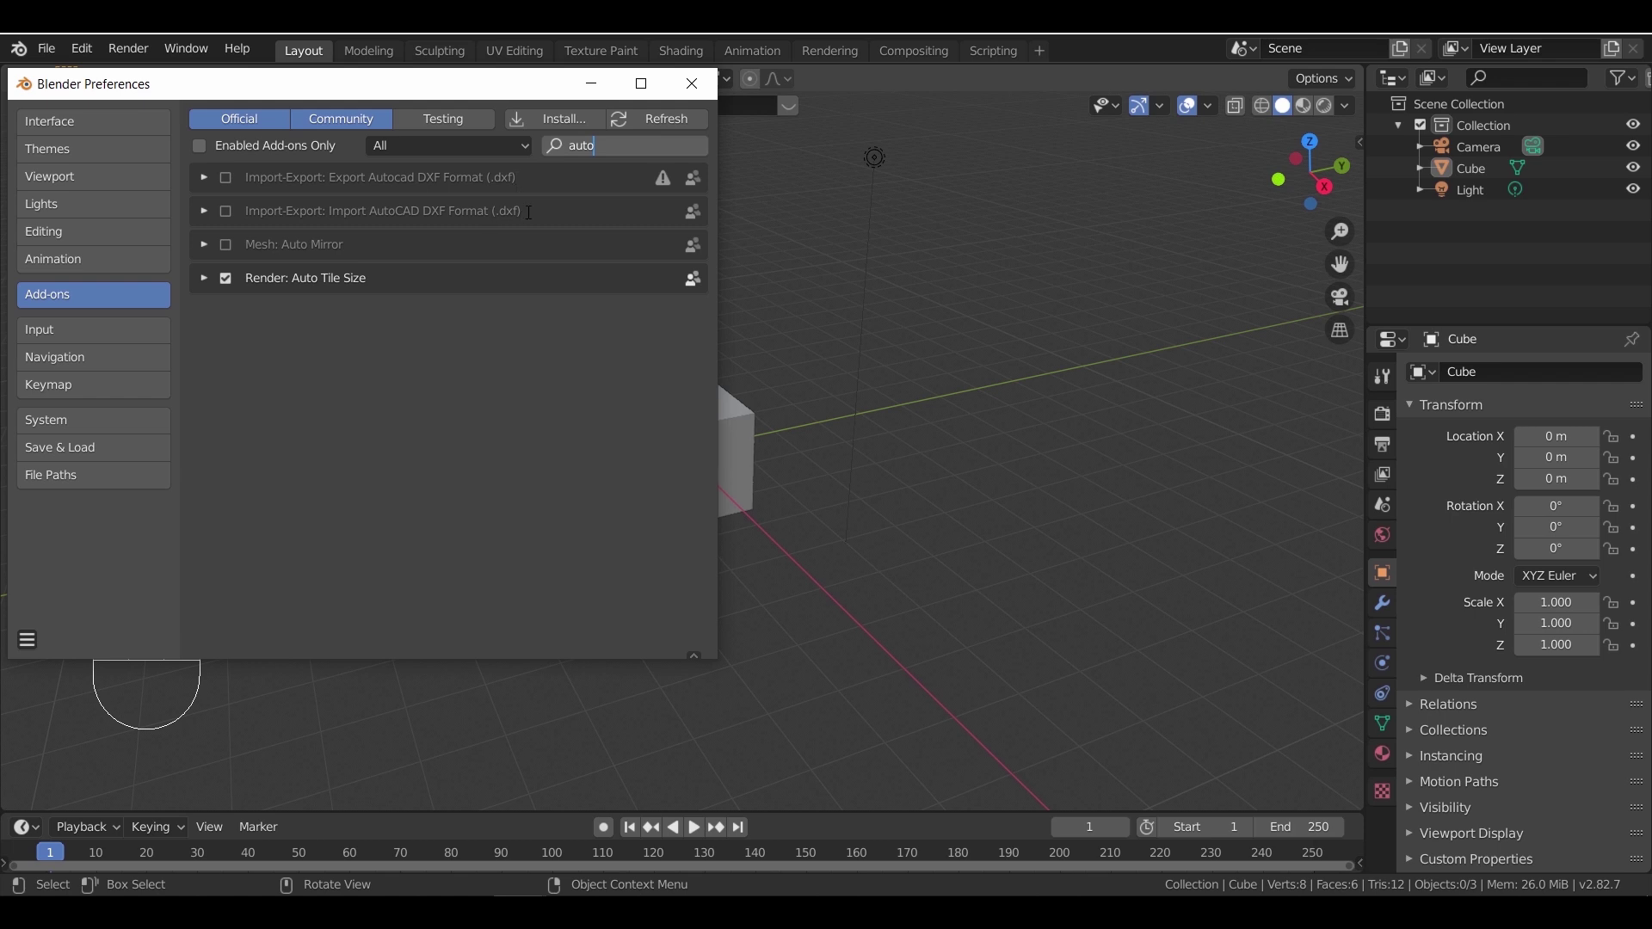
pyautogui.click(226, 211)
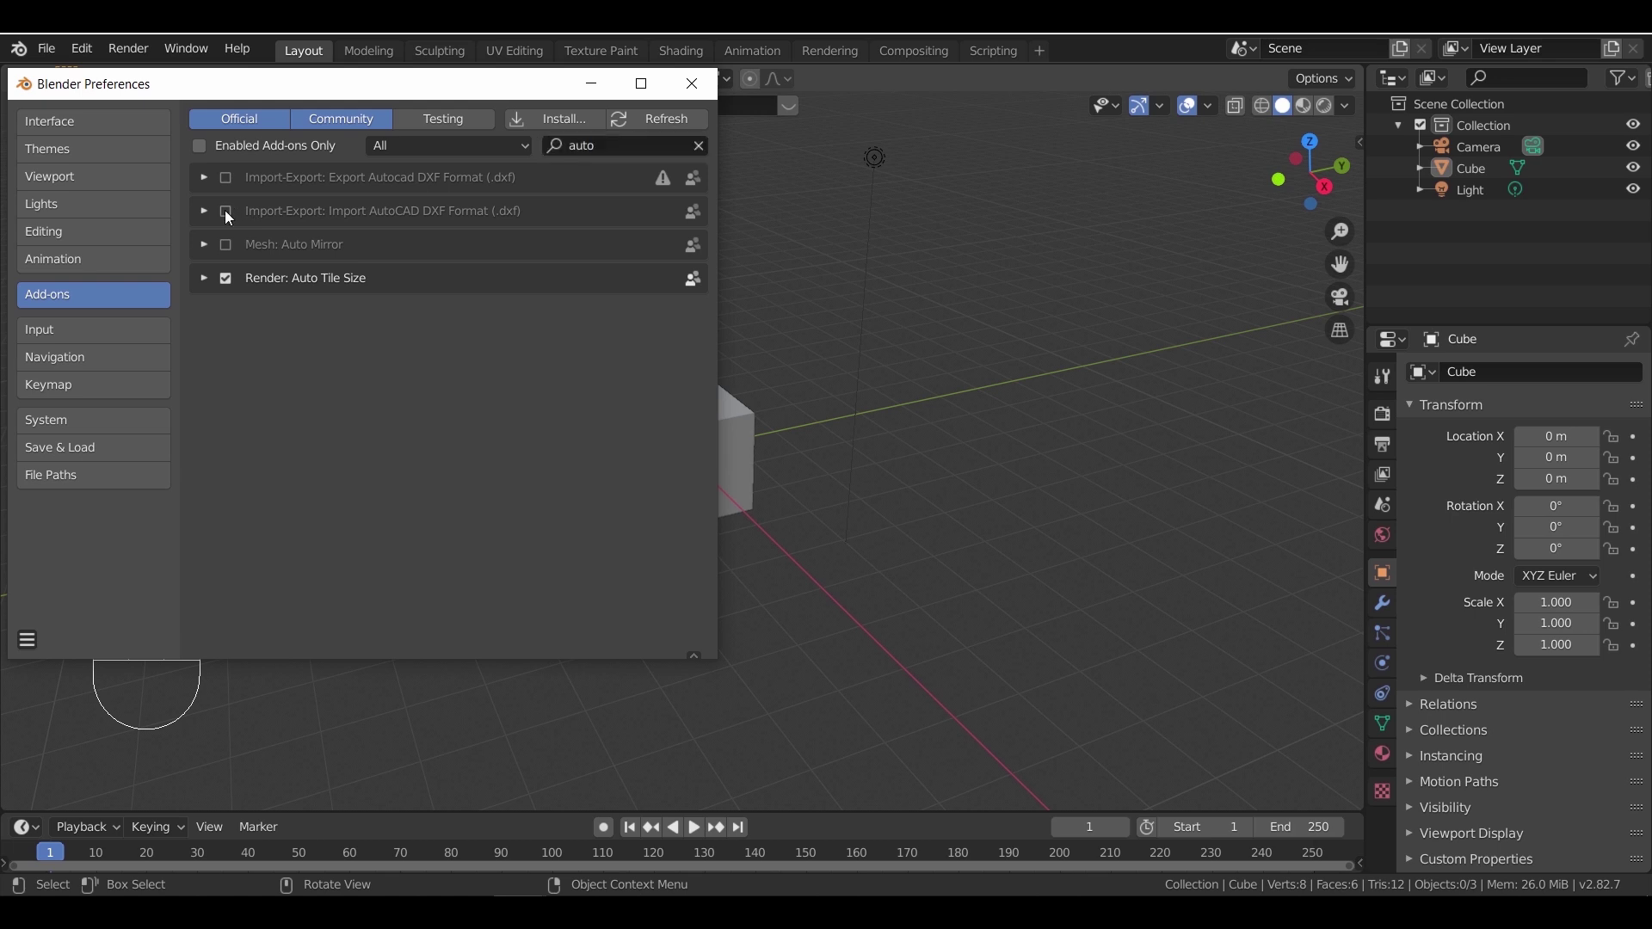
pyautogui.click(689, 85)
# - Delete the default camera, cube and light, and switch to the top view
pyautogui.moveTo(968, 255); pyautogui.dragTo(364, 576)
pyautogui.press('x')
pyautogui.click(501, 536)
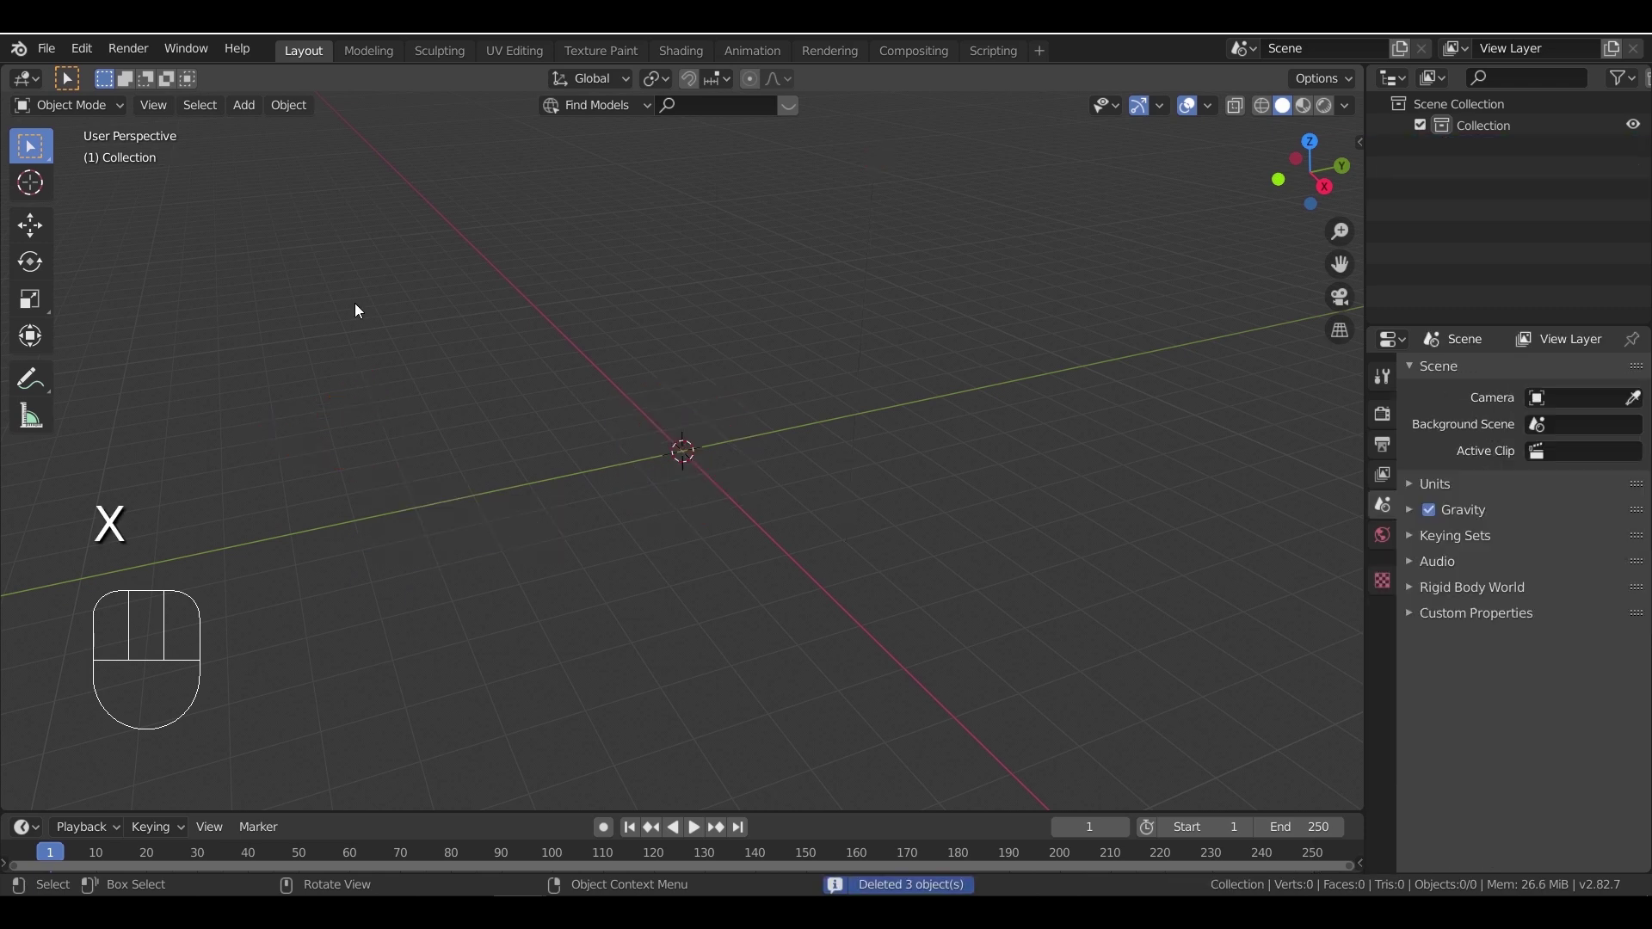
pyautogui.click(48, 48)
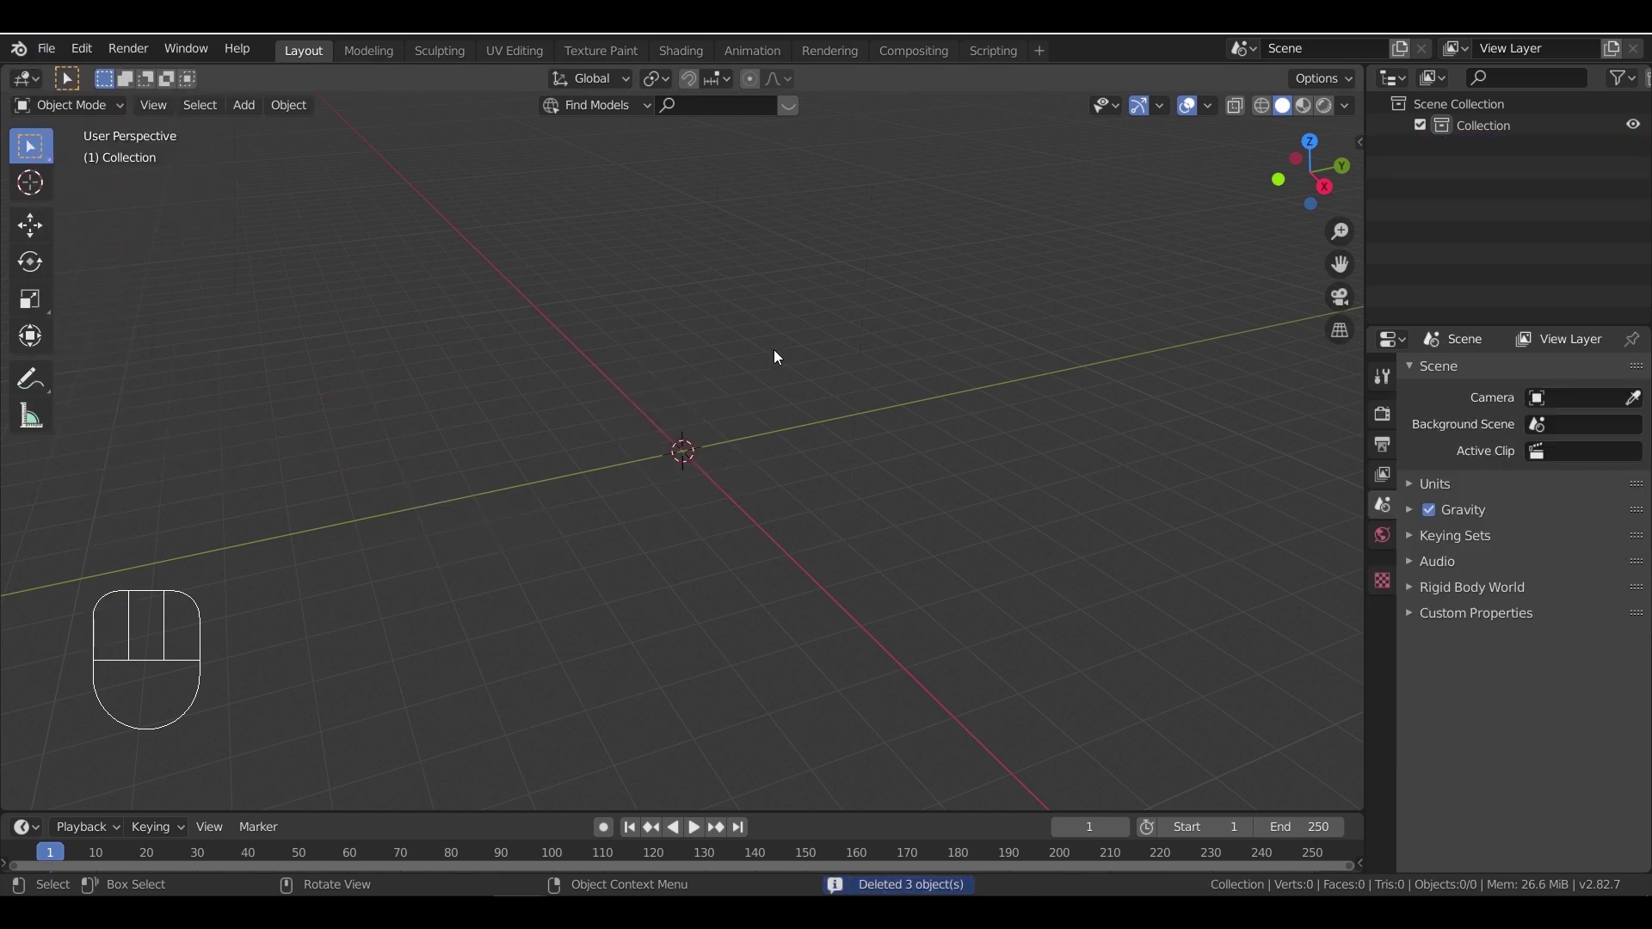
pyautogui.press('KP_7')
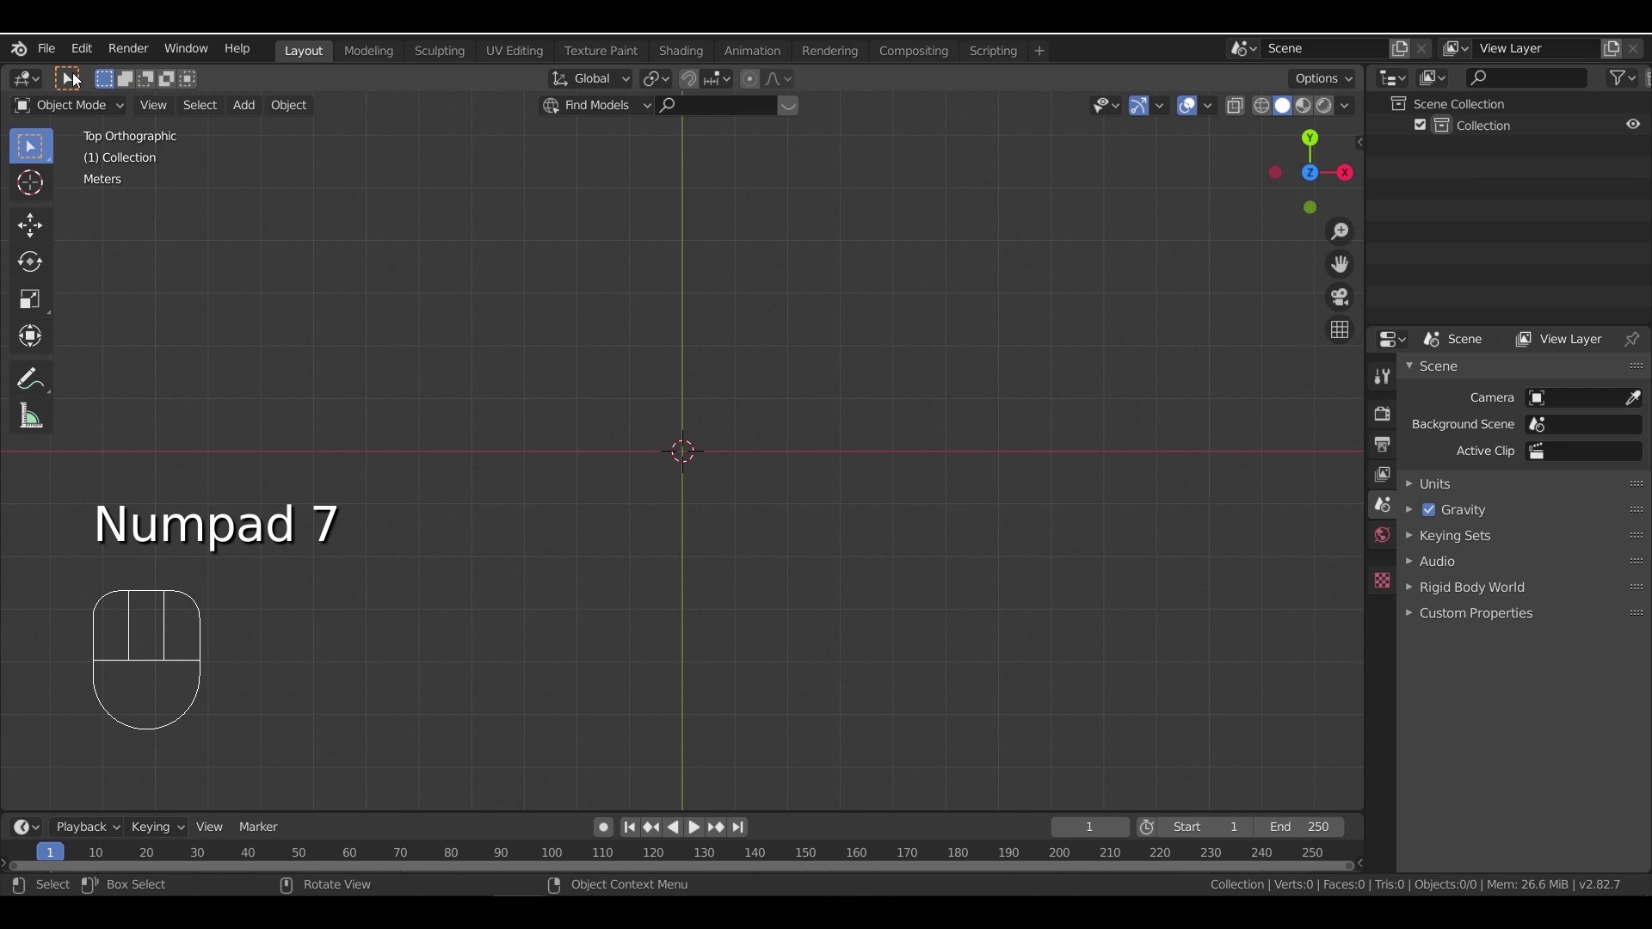
# - Import 'two_story_house_plans.dwg 2 blender.dxf' from the DWG to Blend Tutor folder as AutoCAD DXF
pyautogui.click(48, 50)
pyautogui.moveTo(182, 352)
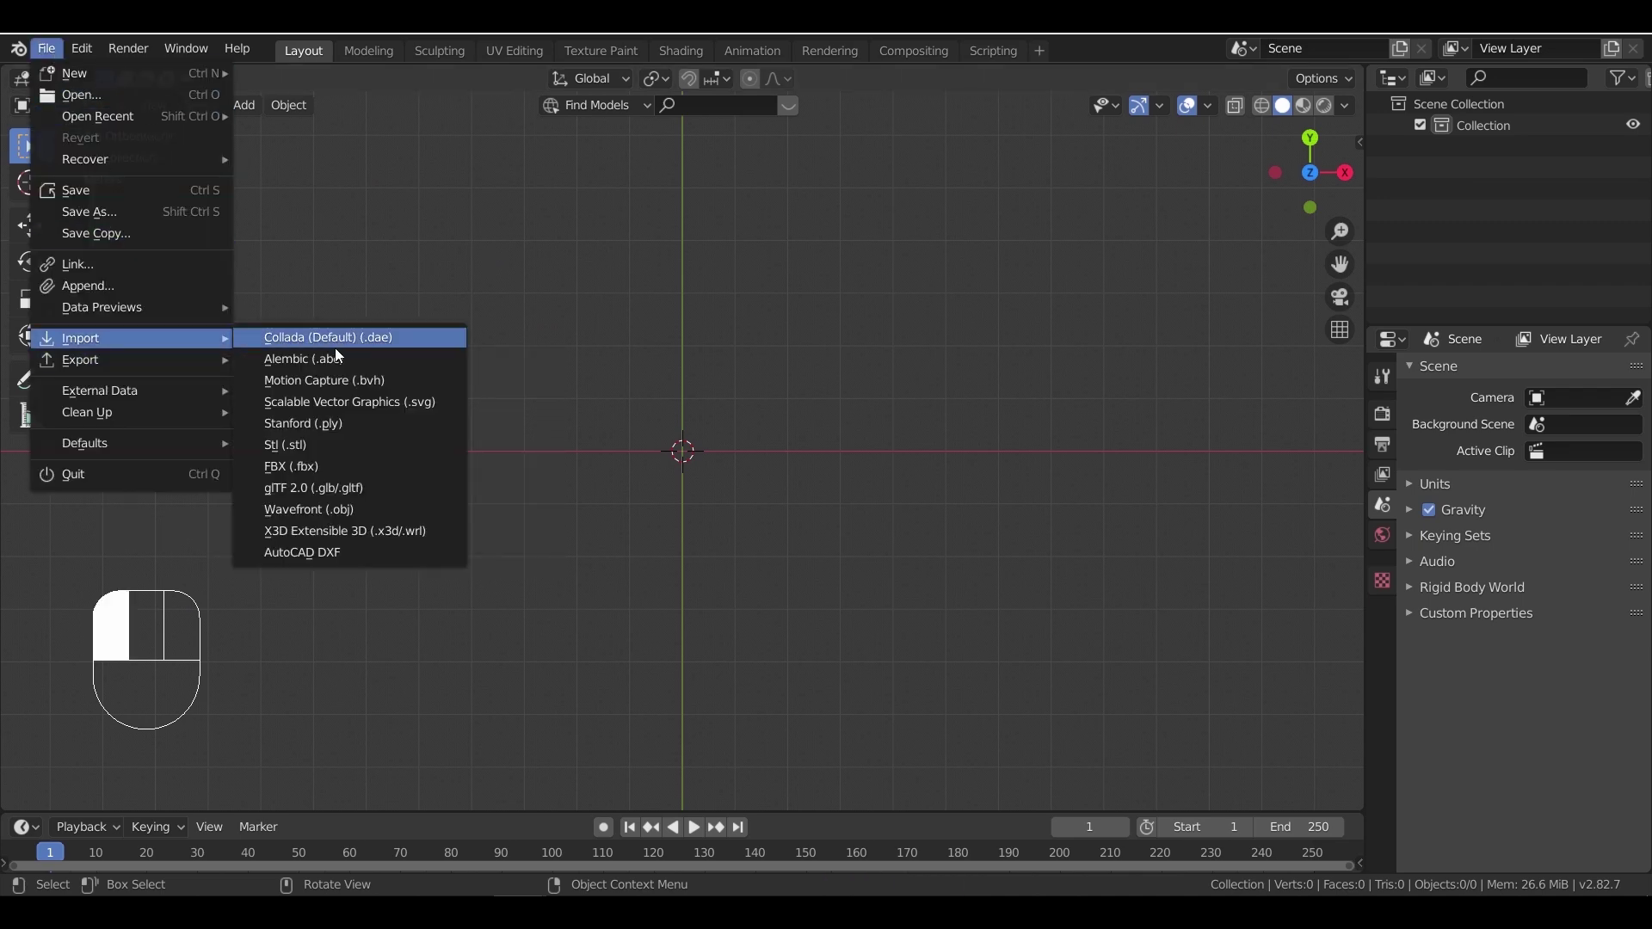
pyautogui.click(390, 553)
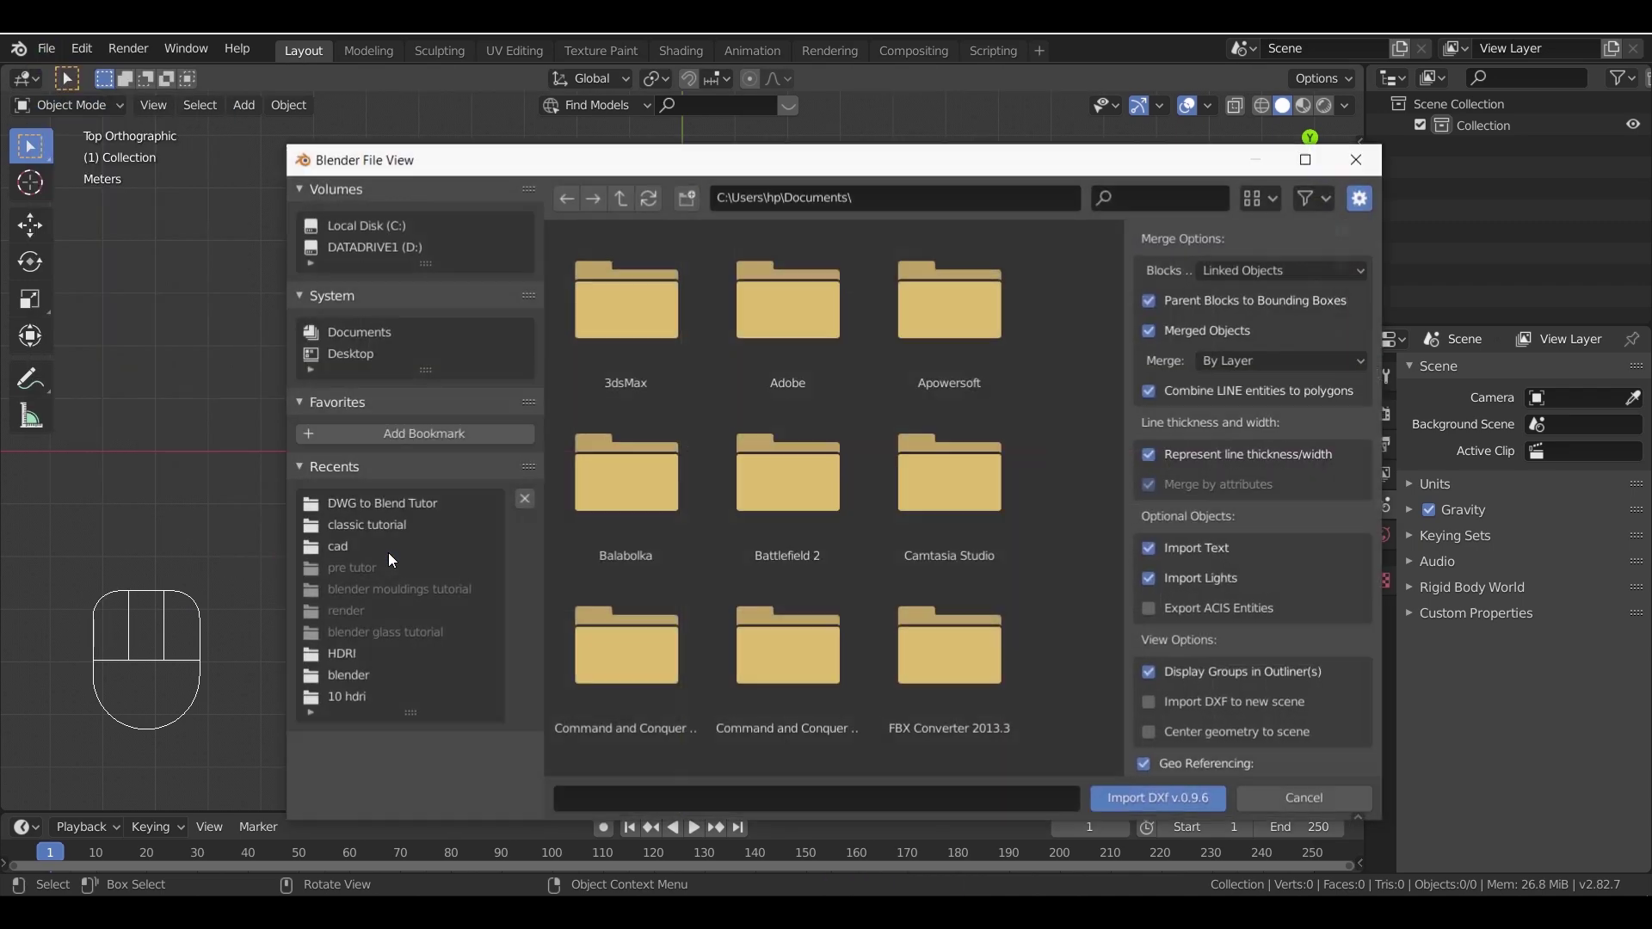
pyautogui.click(365, 505)
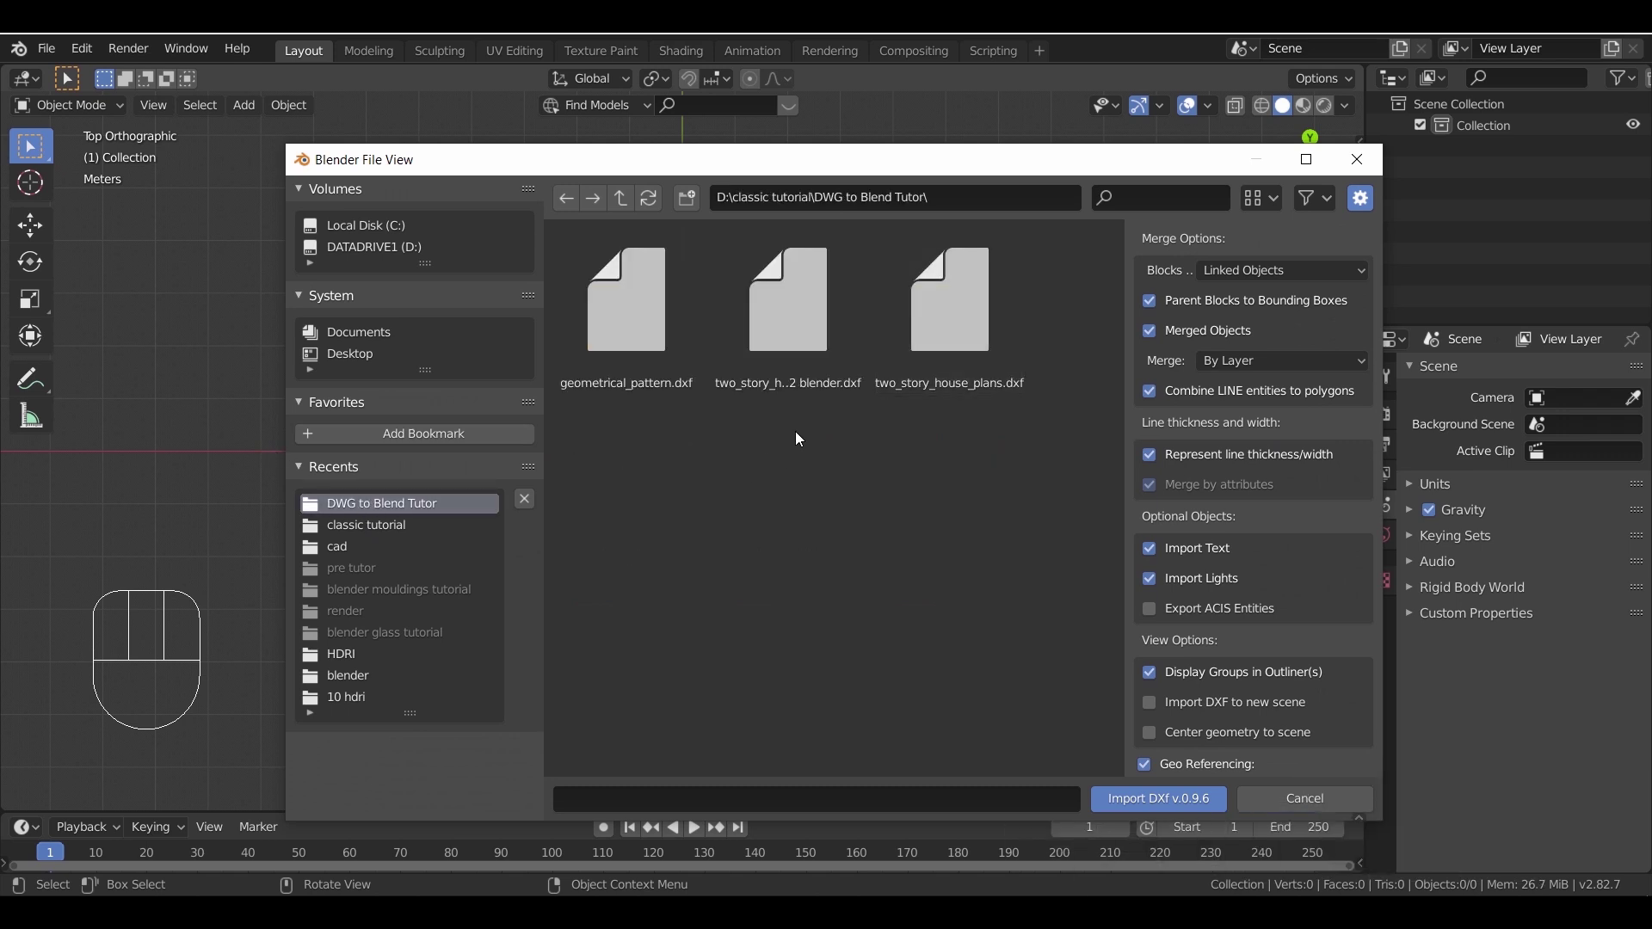
pyautogui.click(795, 365)
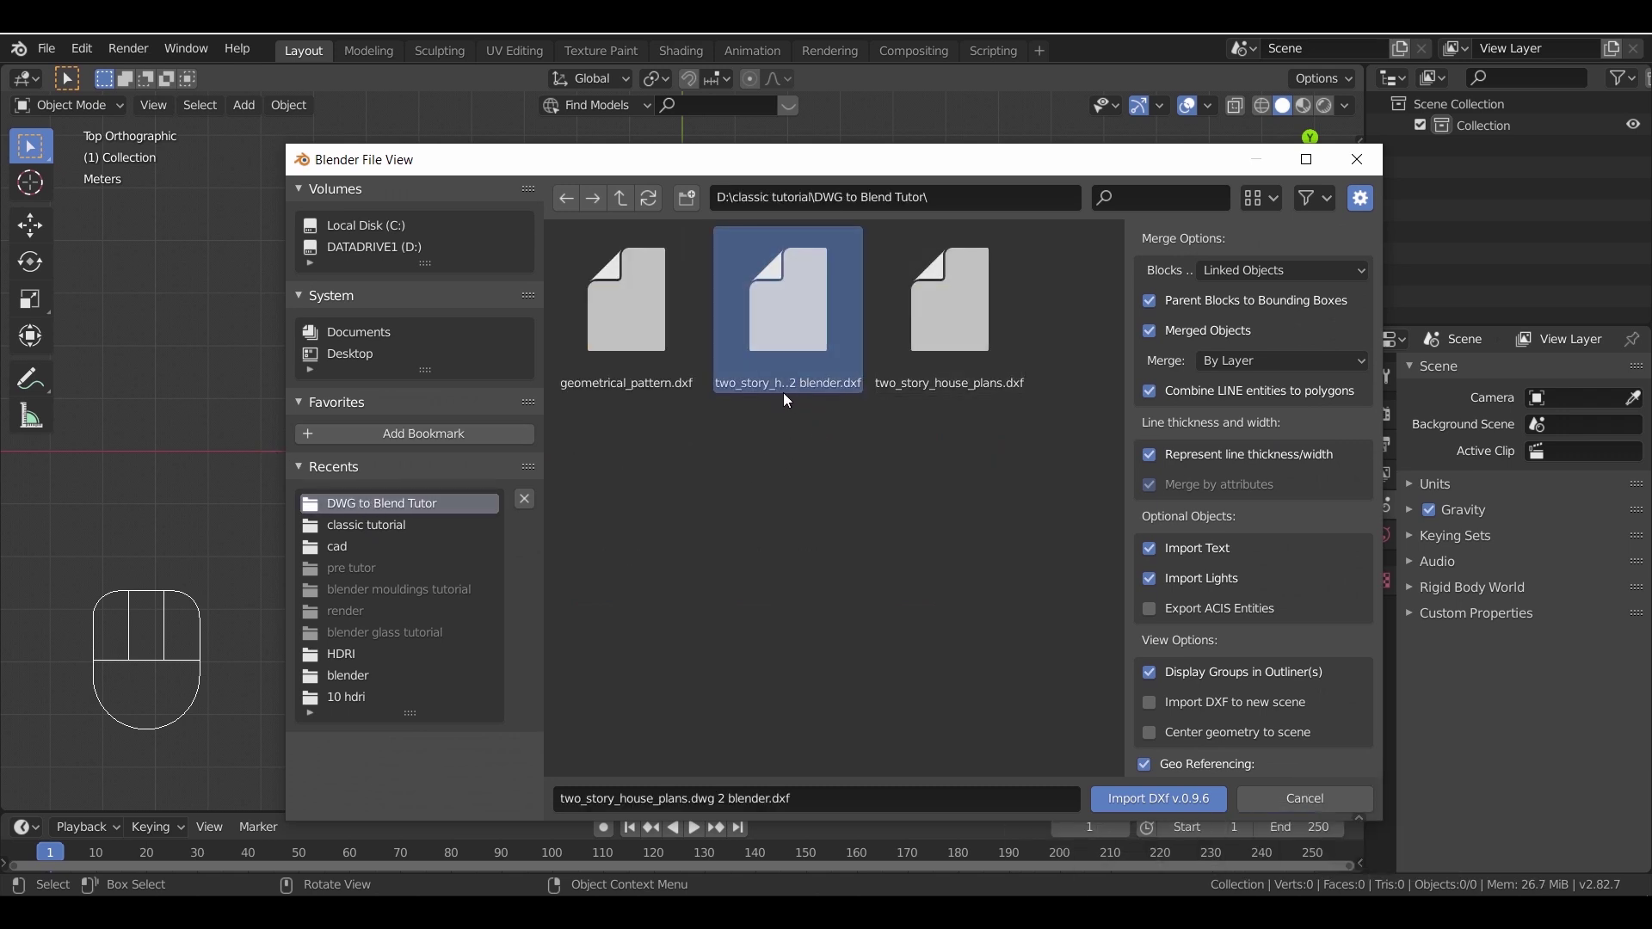
pyautogui.click(1143, 794)
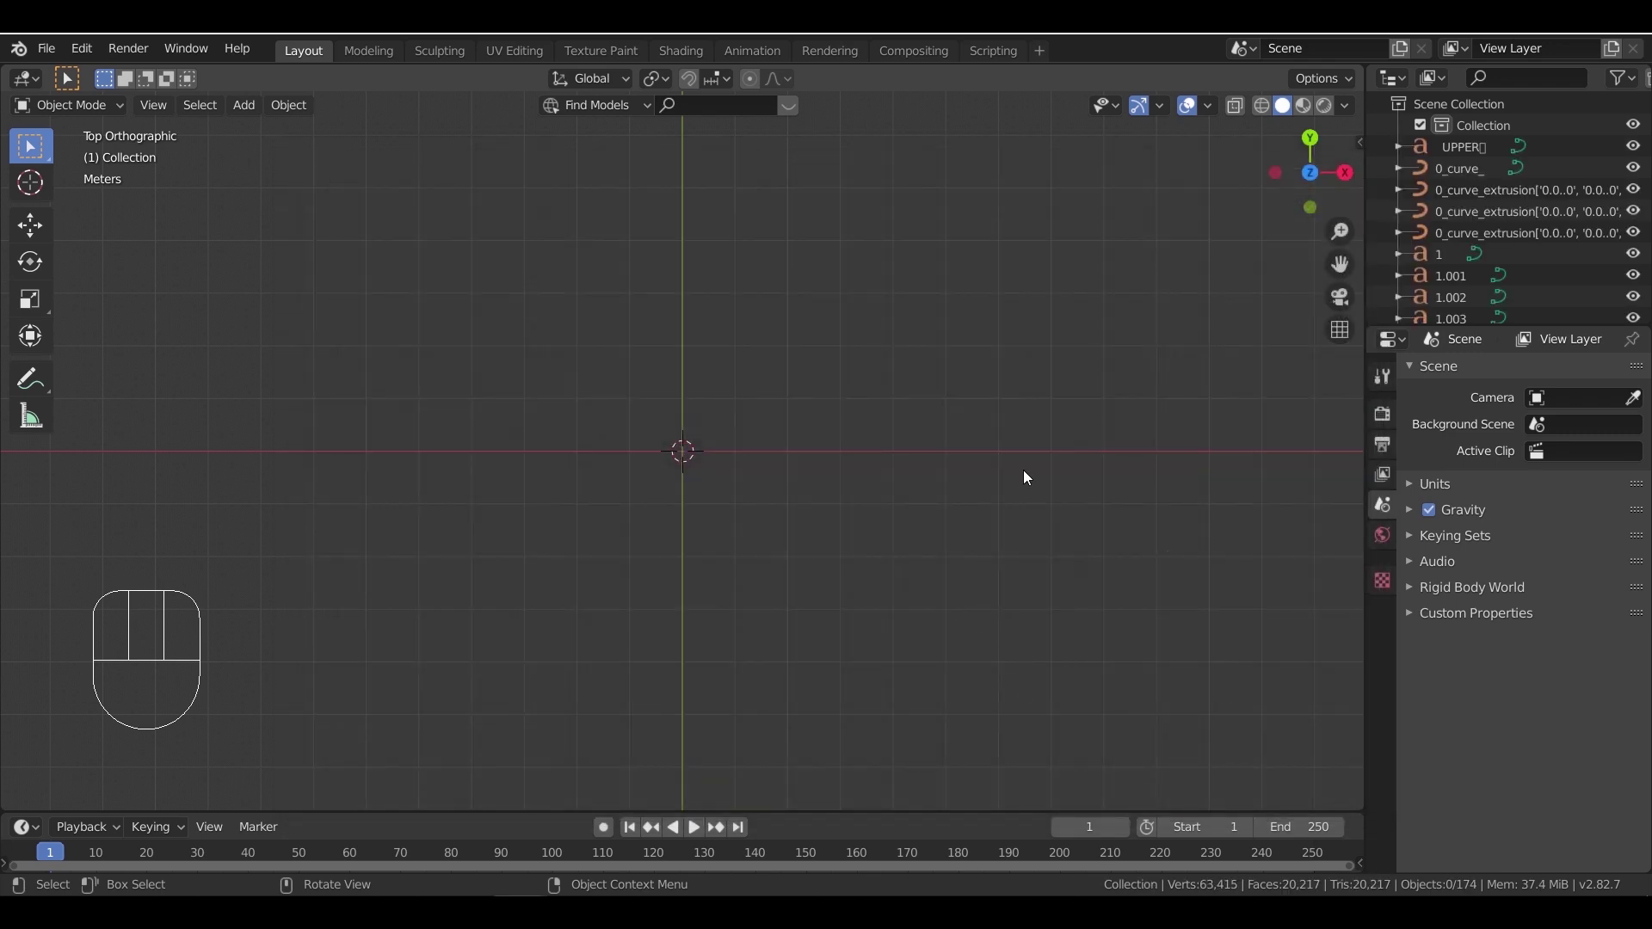
# - Select the UPPER text object and frame it in the view
pyautogui.click(1486, 148)
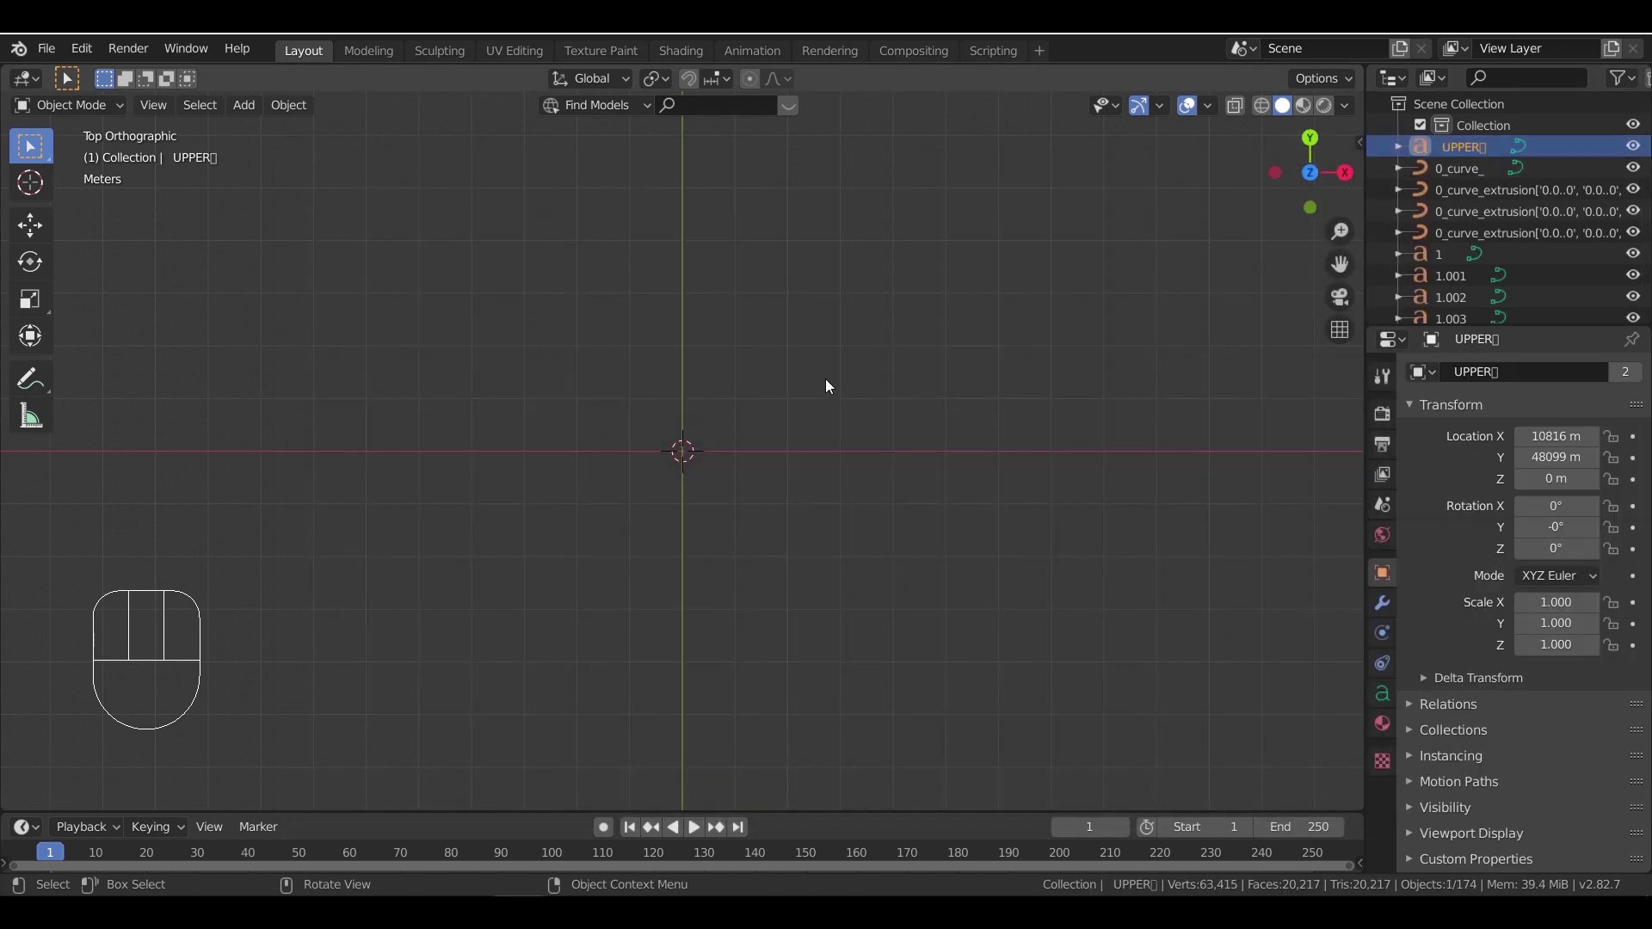
pyautogui.press('KP_Decimal')
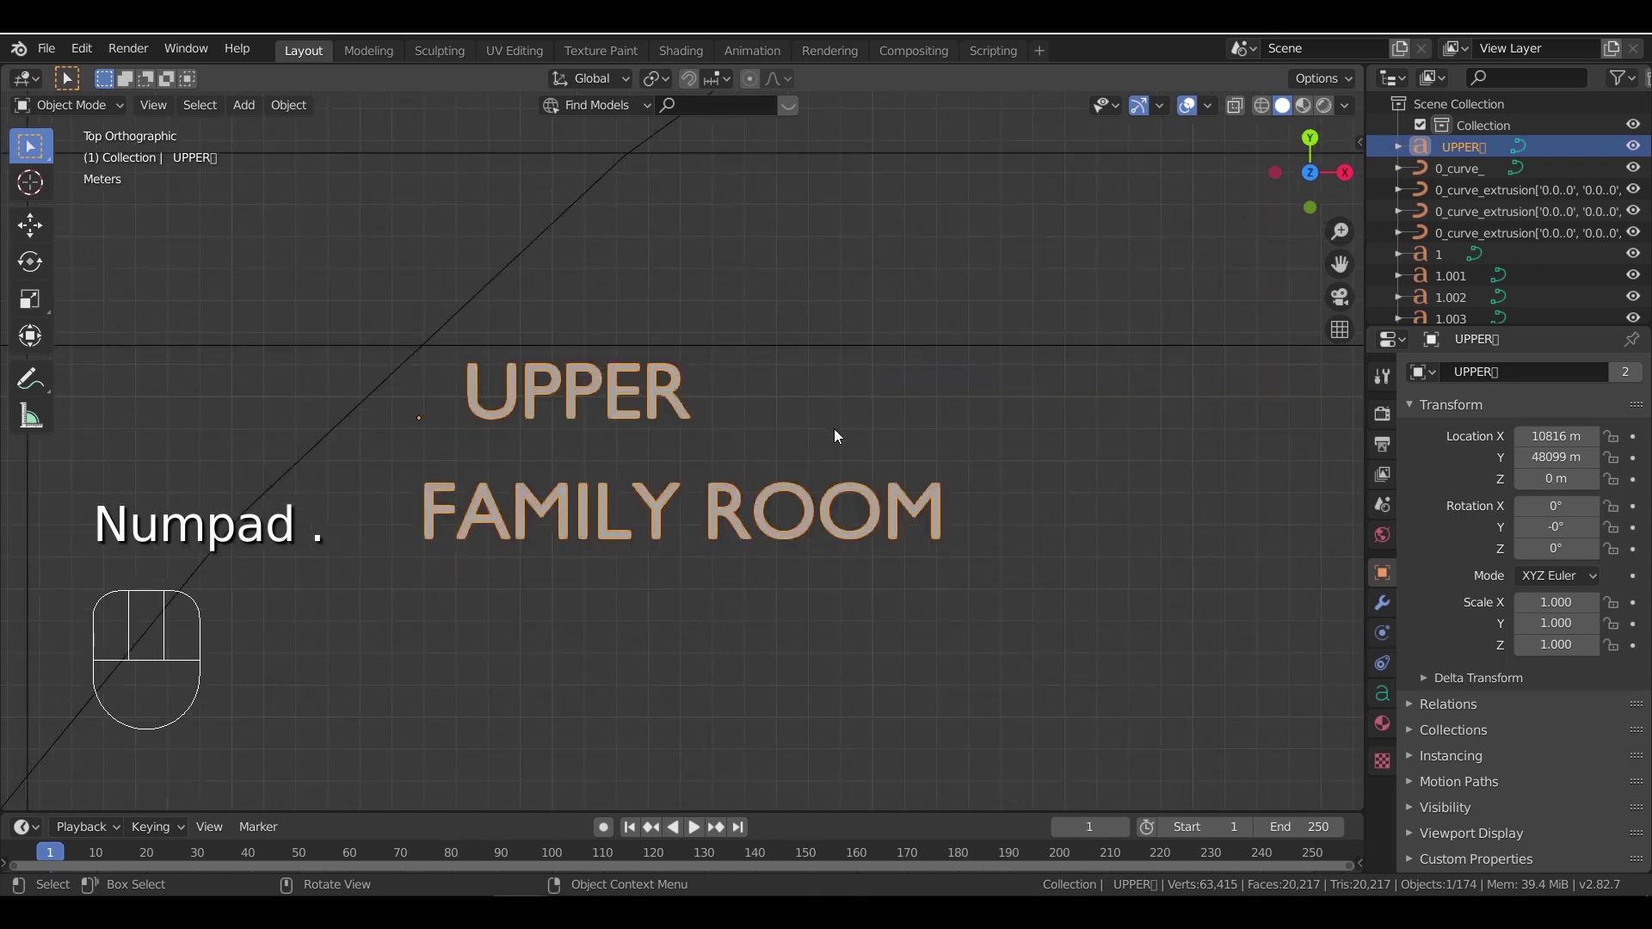
pyautogui.scroll(-15, 837, 437)
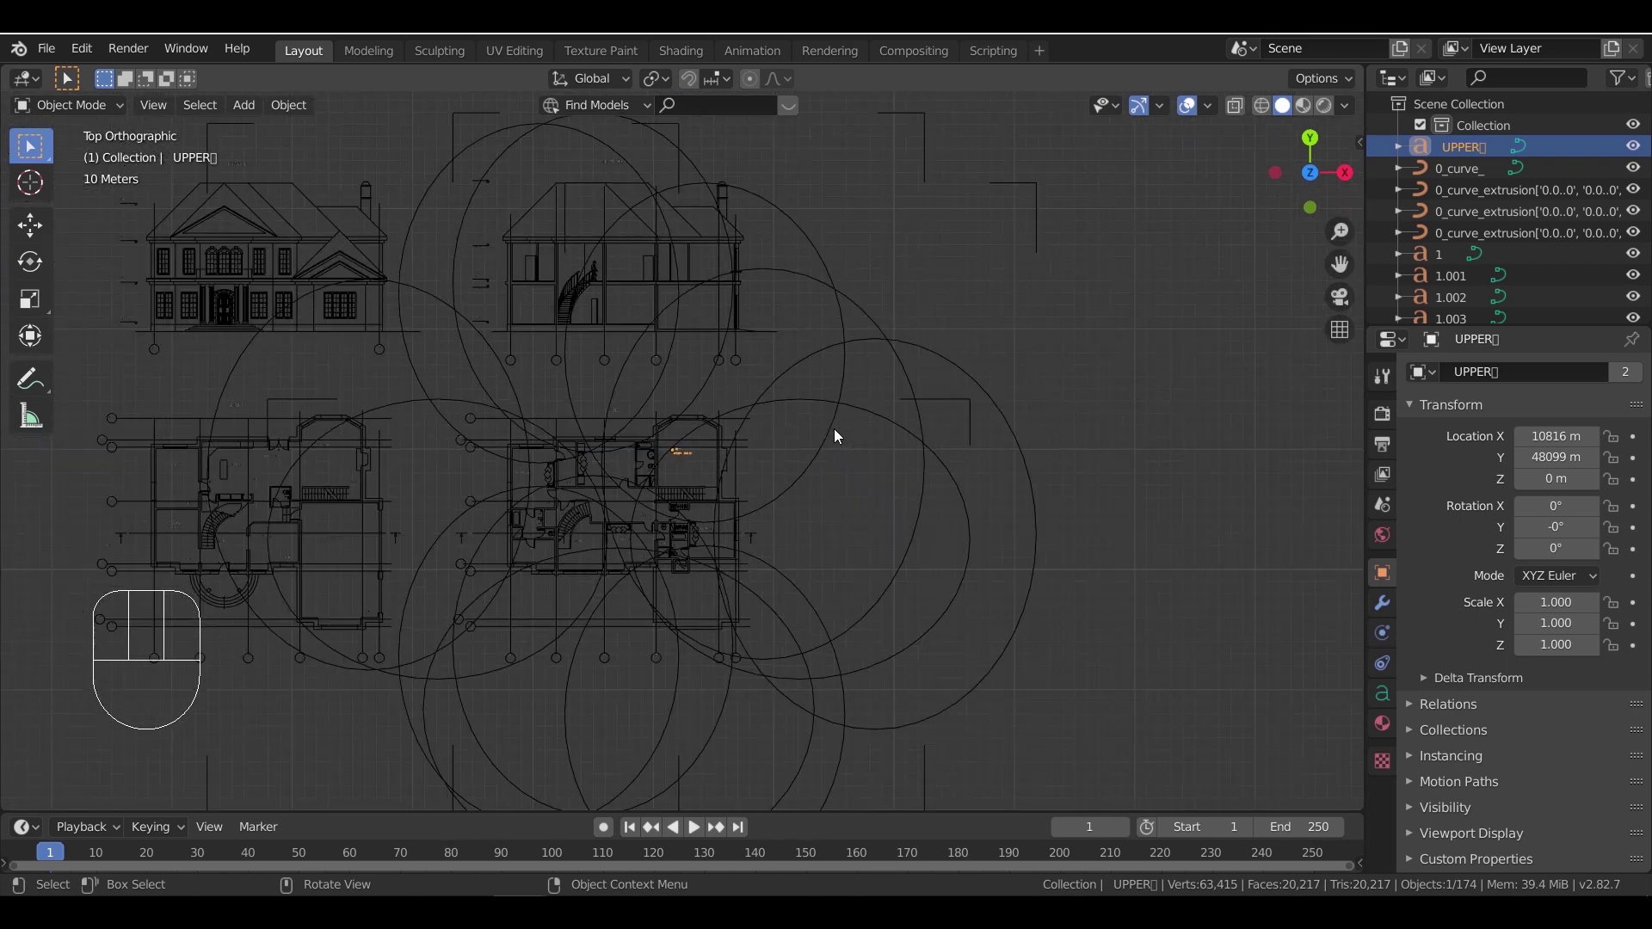
pyautogui.scroll(-4, 834, 436)
pyautogui.scroll(2, 451, 496)
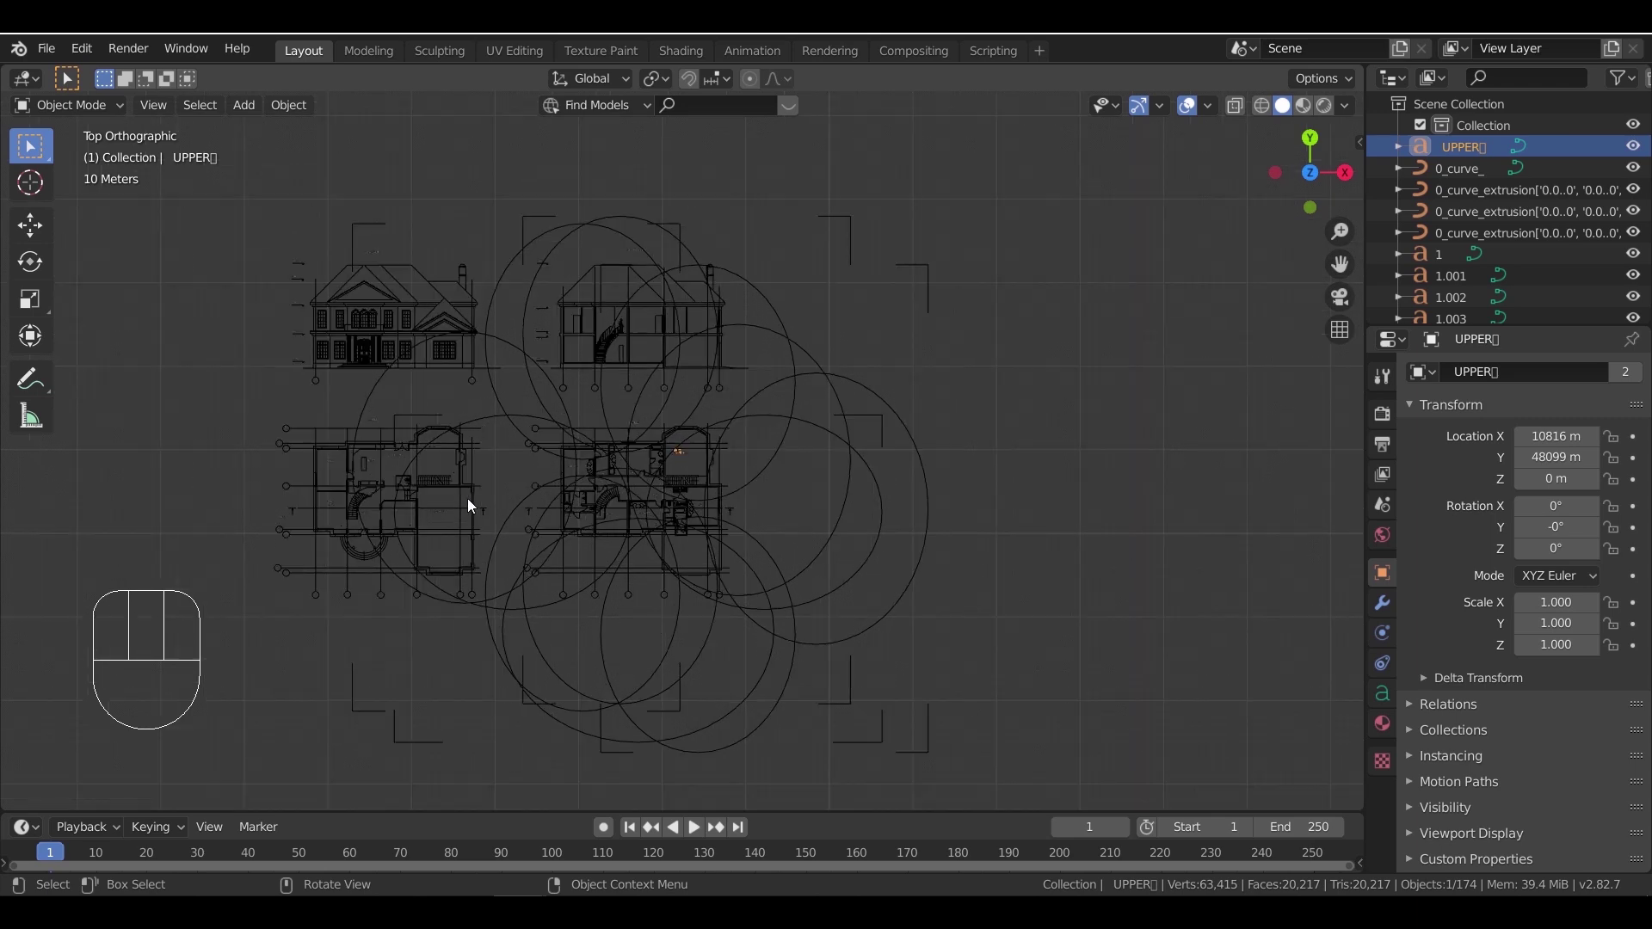
# - Delete the stray border frames, the four overlapping circles and the black ellipse
pyautogui.moveTo(979, 221); pyautogui.dragTo(831, 293)
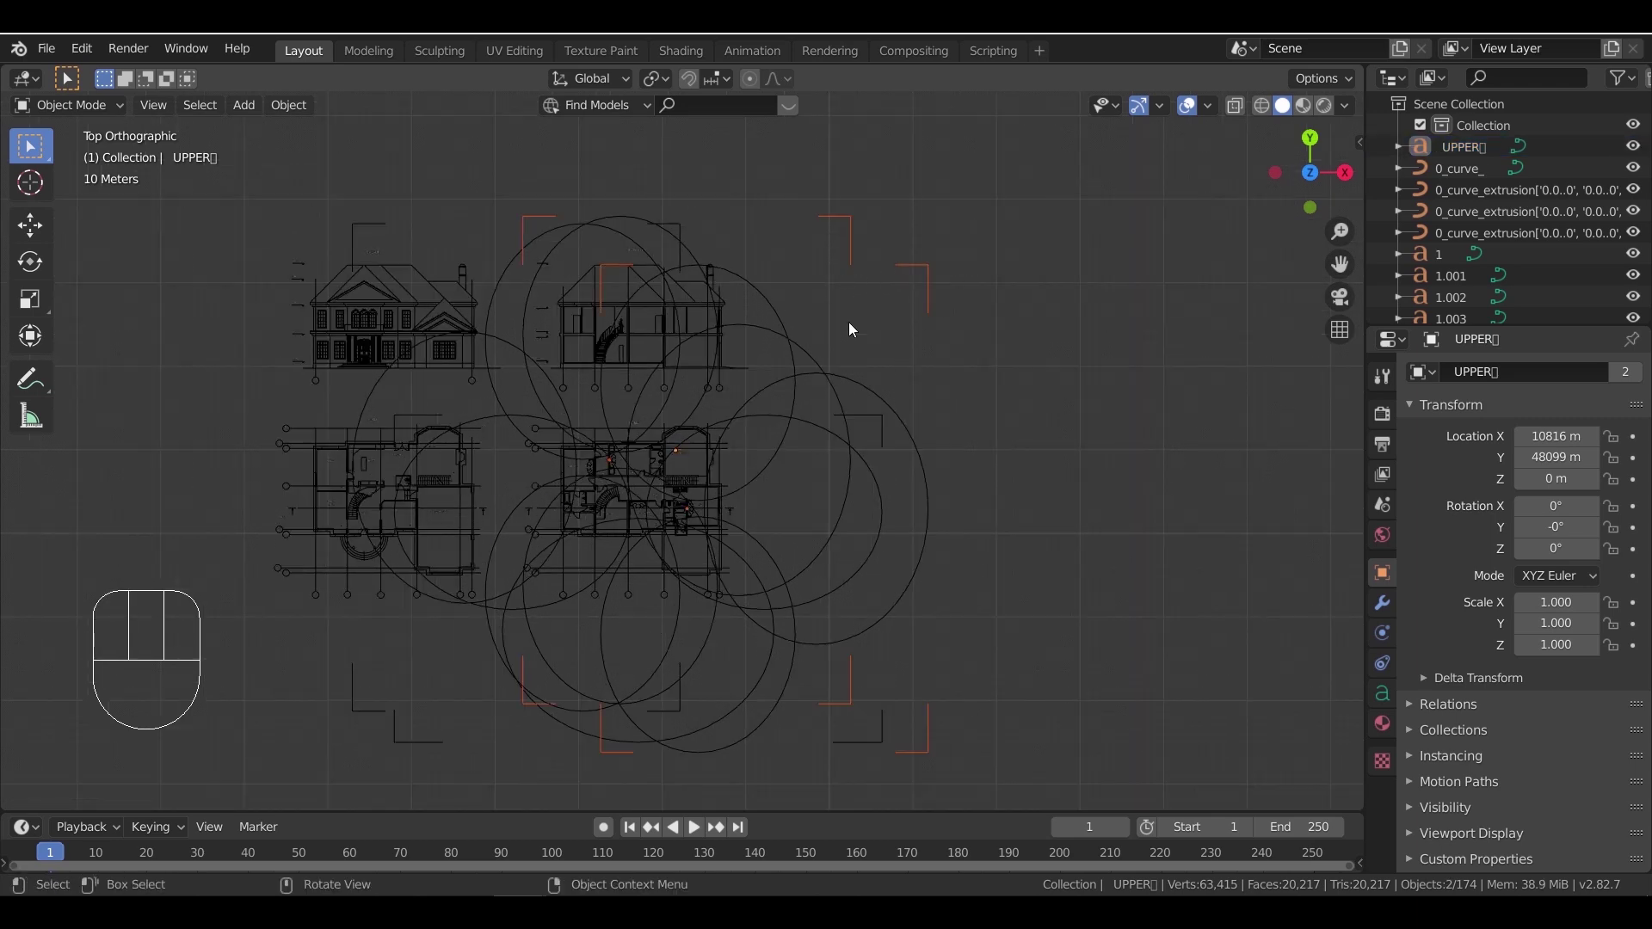
pyautogui.press('x')
pyautogui.click(942, 333)
pyautogui.moveTo(931, 336); pyautogui.dragTo(860, 437)
pyautogui.press('x')
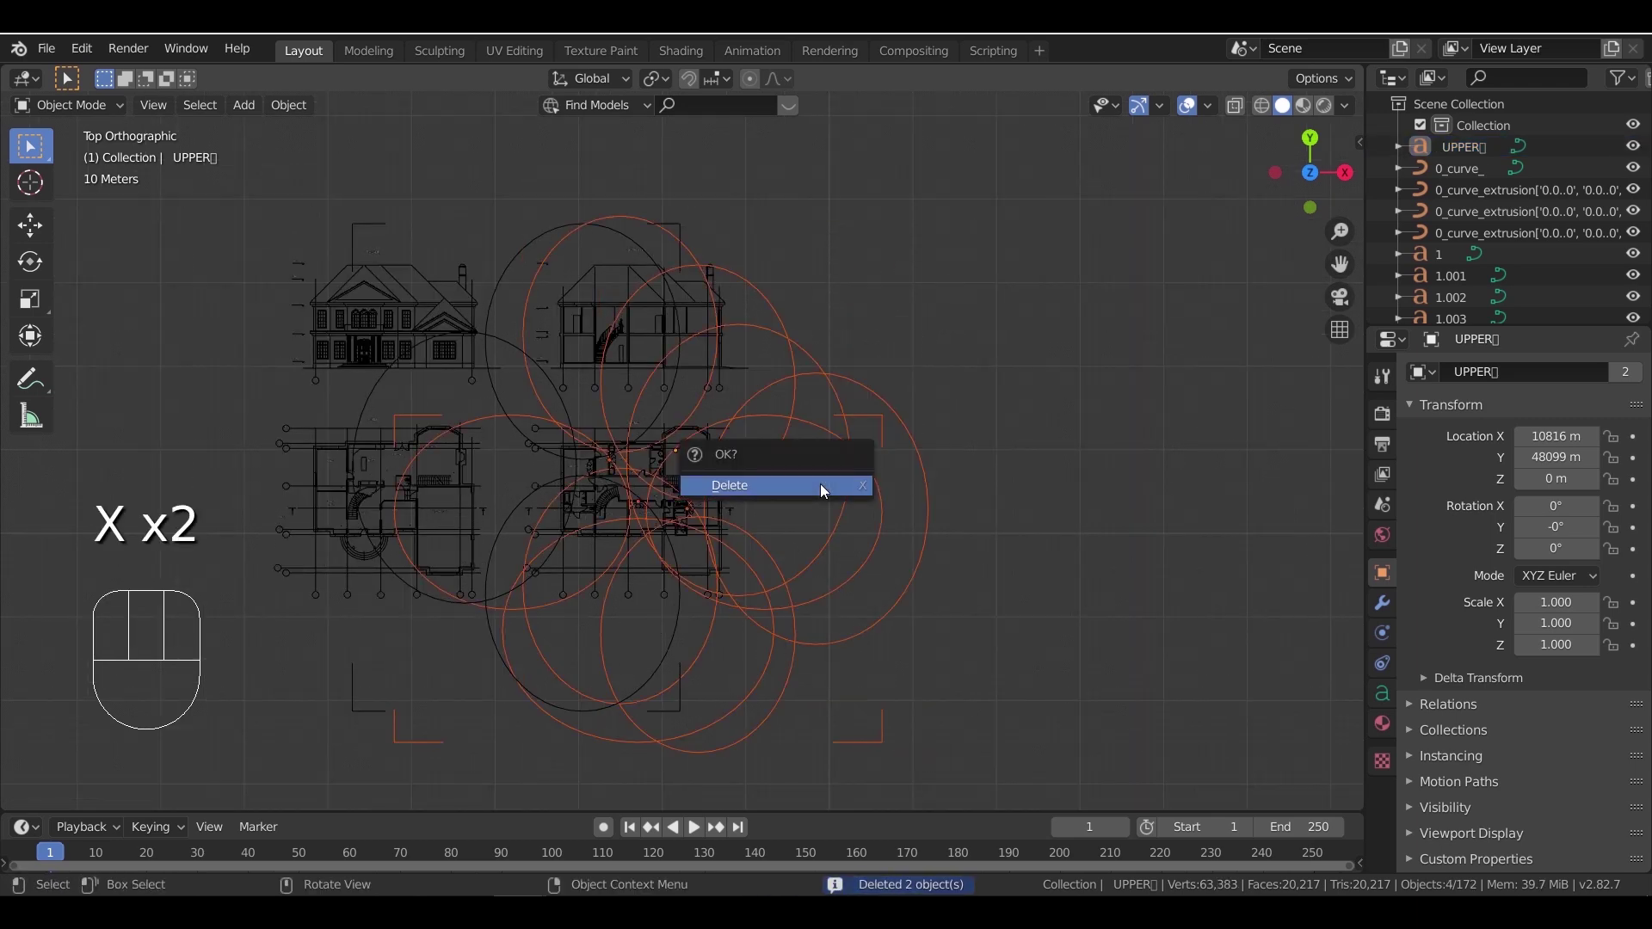
pyautogui.click(822, 487)
pyautogui.click(540, 219)
pyautogui.press('x')
pyautogui.click(525, 245)
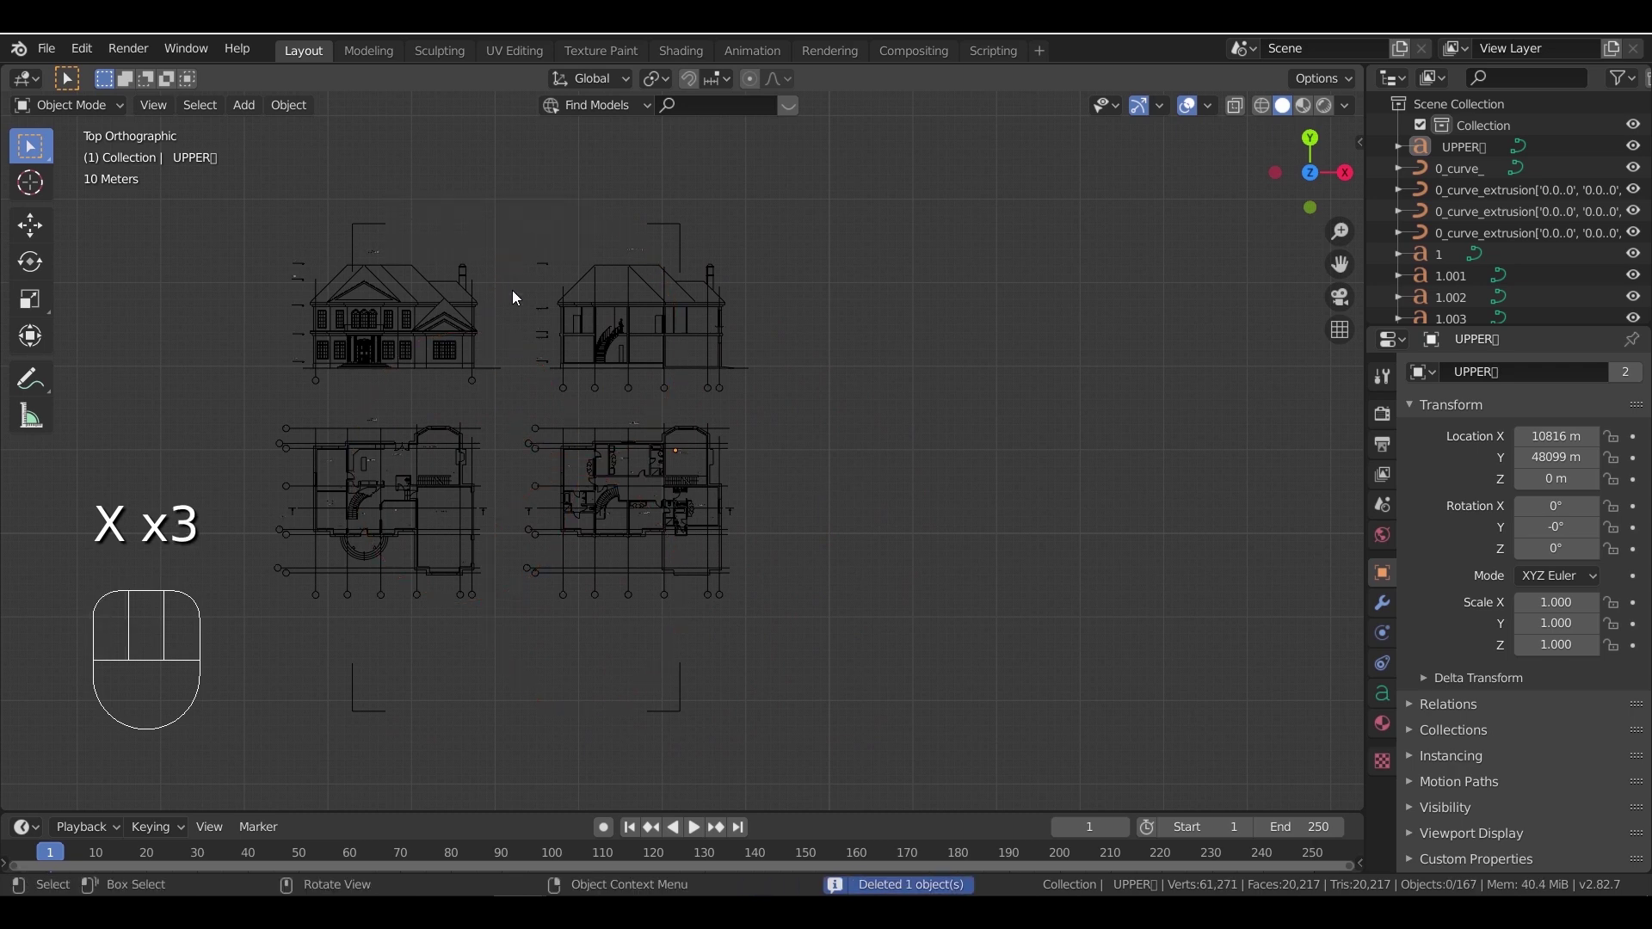
pyautogui.moveTo(702, 694); pyautogui.dragTo(353, 768)
pyautogui.press('x')
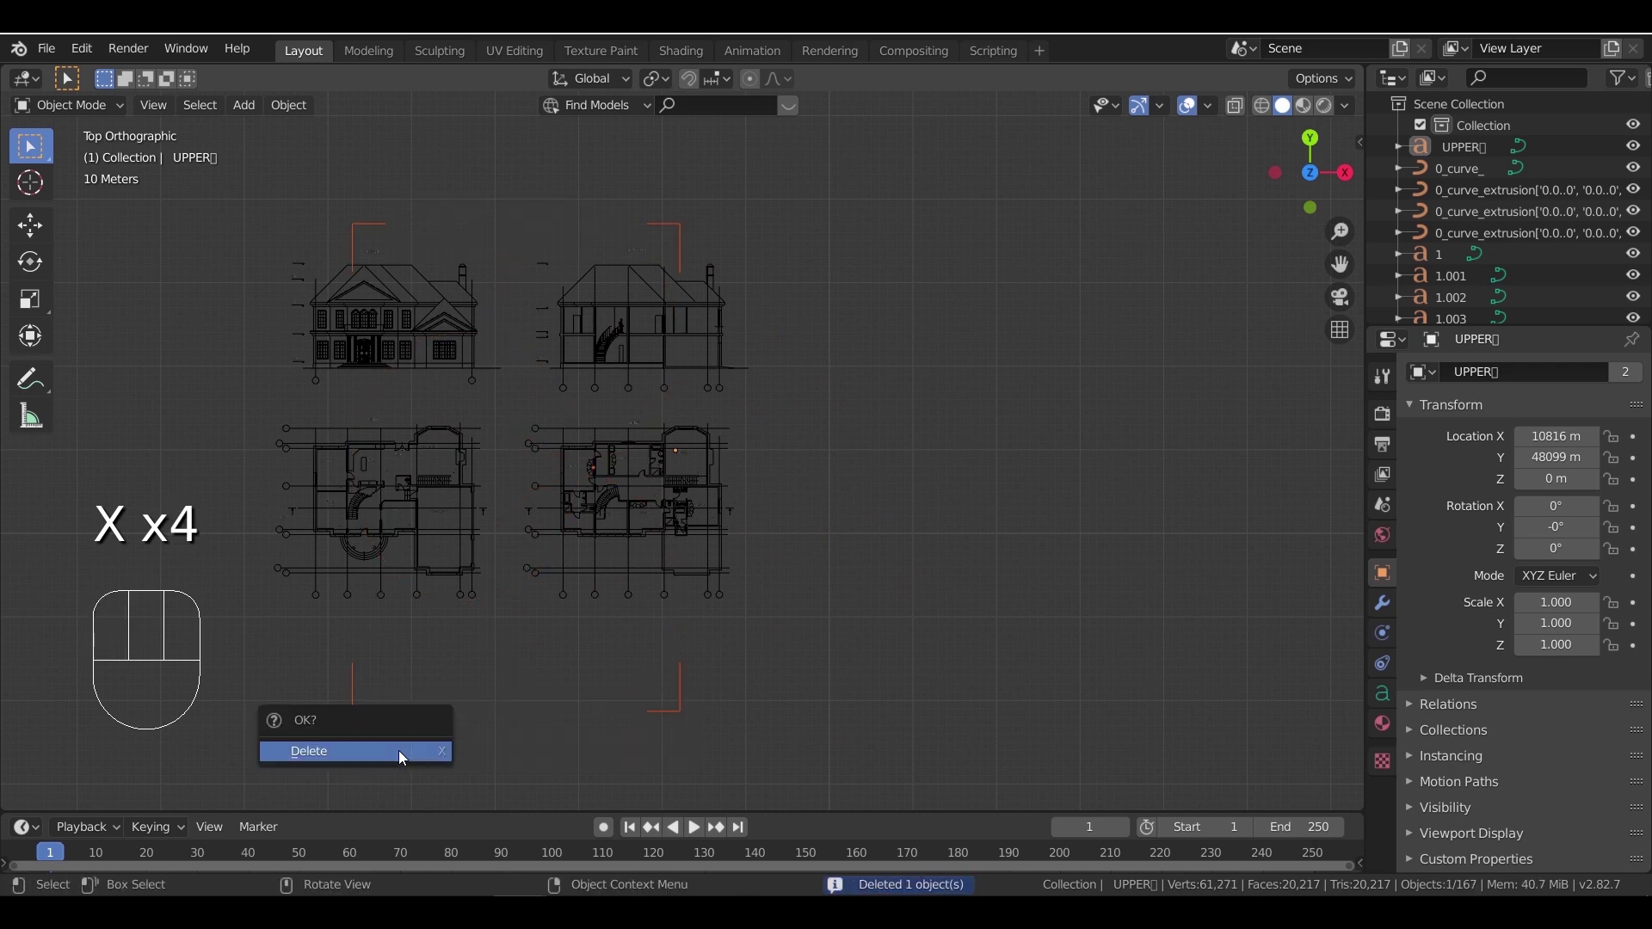
pyautogui.click(400, 750)
# - Pan and zoom across the floor plans, then centre the house front elevation
pyautogui.keyDown('shift'); pyautogui.moveTo(764, 558); pyautogui.dragTo(958, 554, button='middle'); pyautogui.keyUp('shift')
pyautogui.scroll(3, 978, 560)
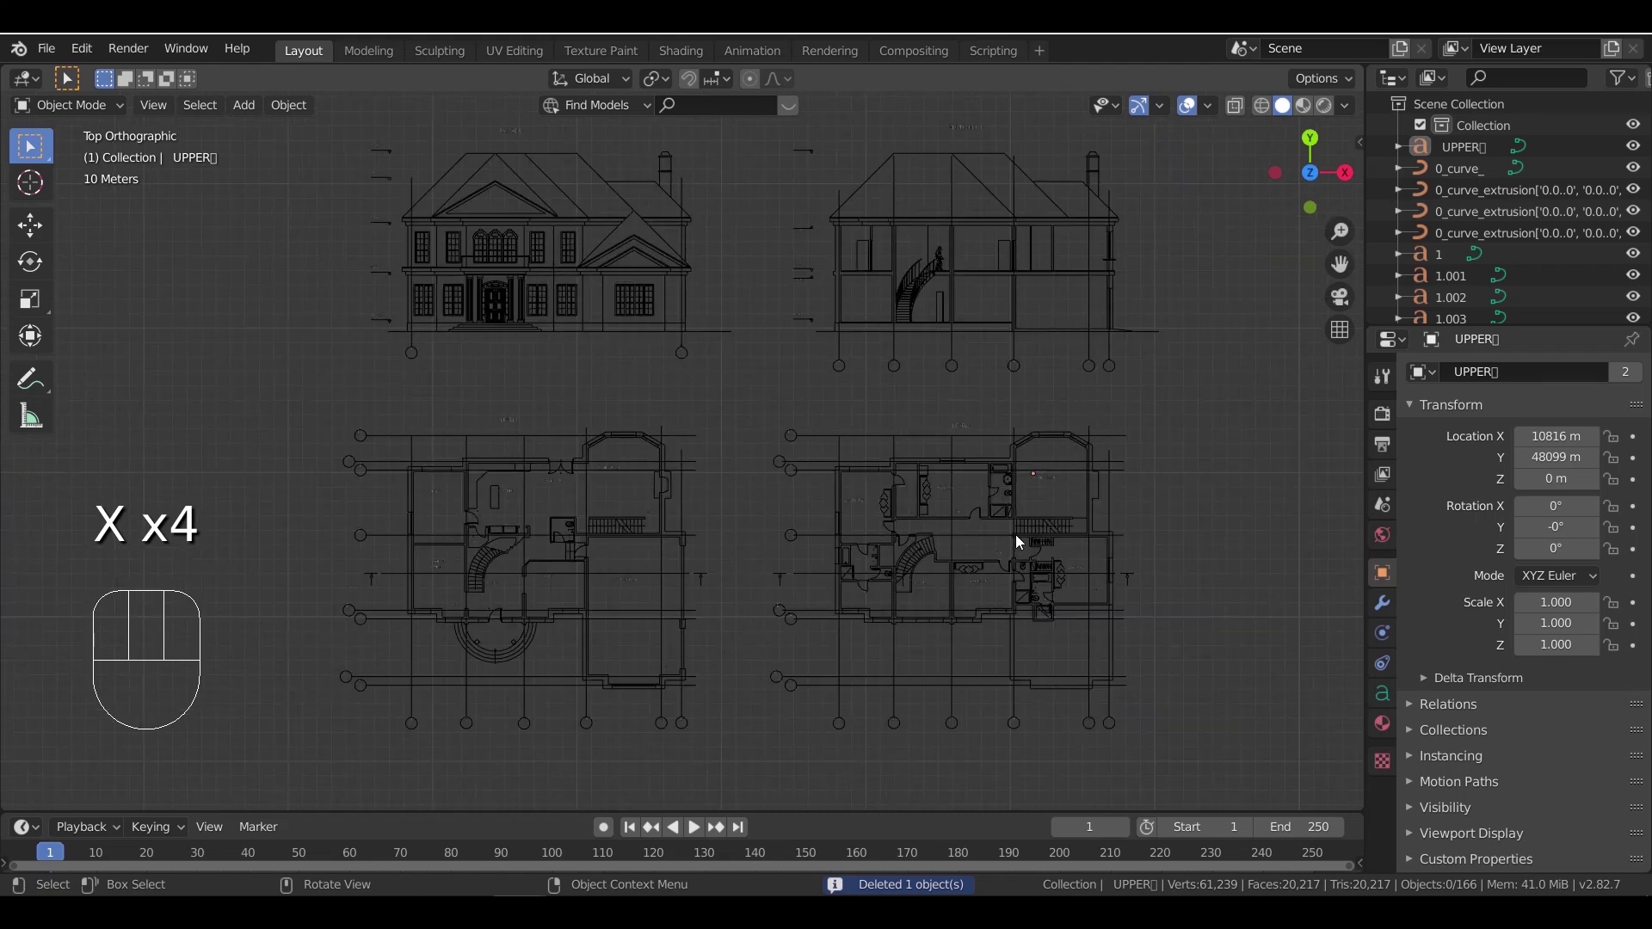
pyautogui.scroll(3, 1018, 540)
pyautogui.scroll(-4, 777, 491)
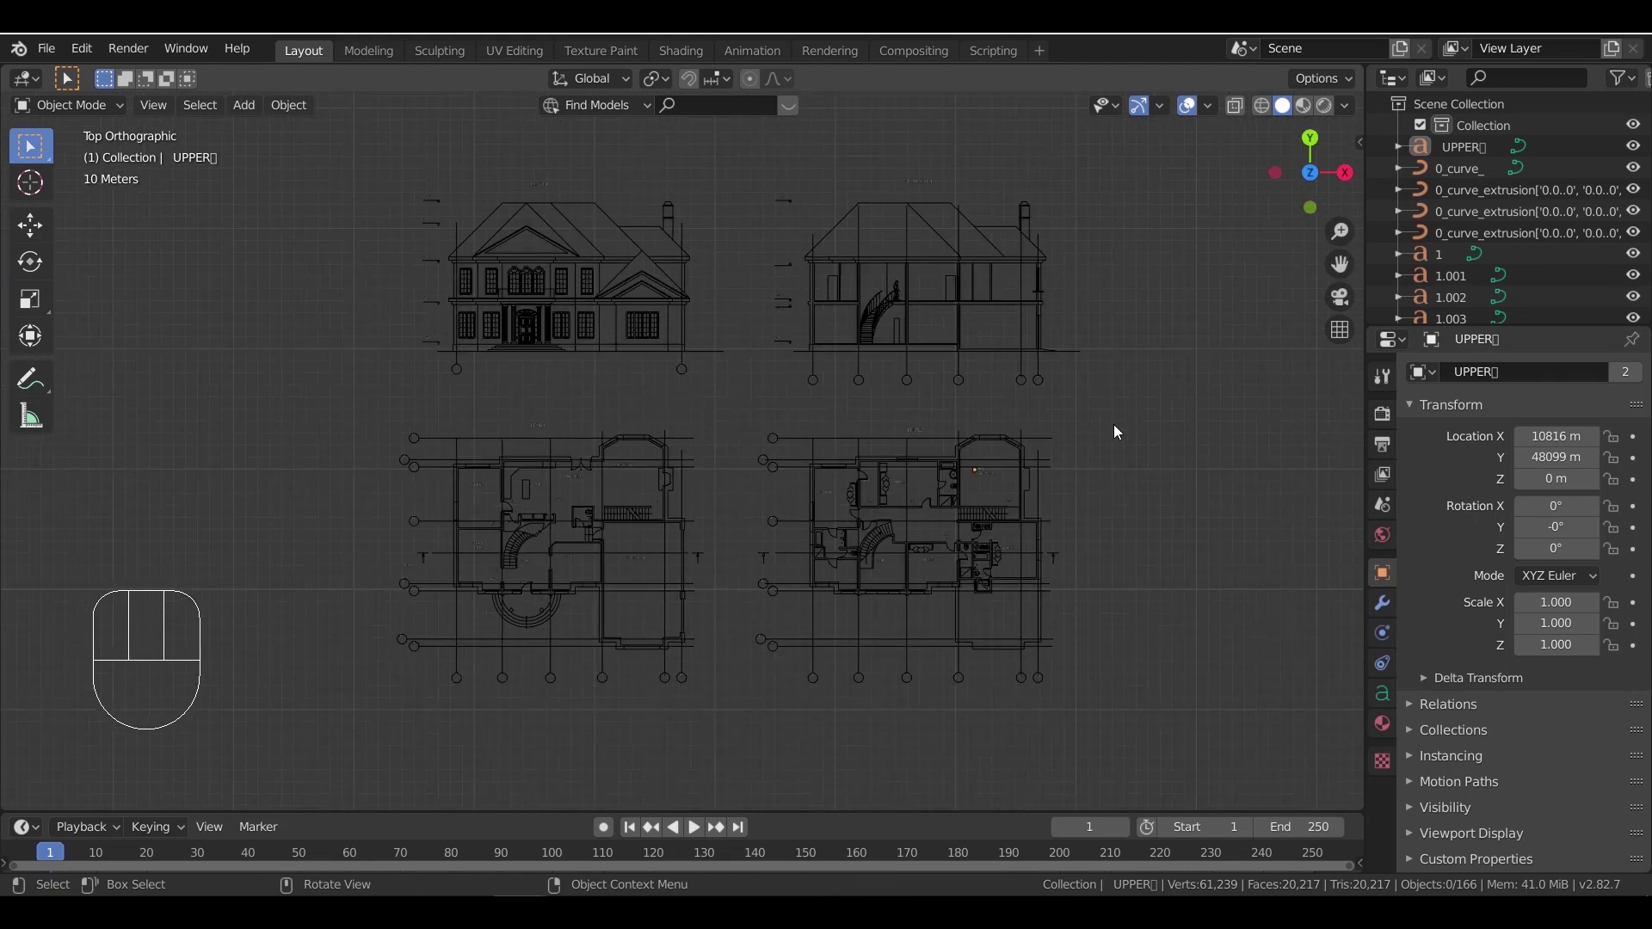
pyautogui.keyDown('shift'); pyautogui.moveTo(1110, 427); pyautogui.dragTo(1069, 411, button='middle'); pyautogui.keyUp('shift')
pyautogui.scroll(4, 599, 473)
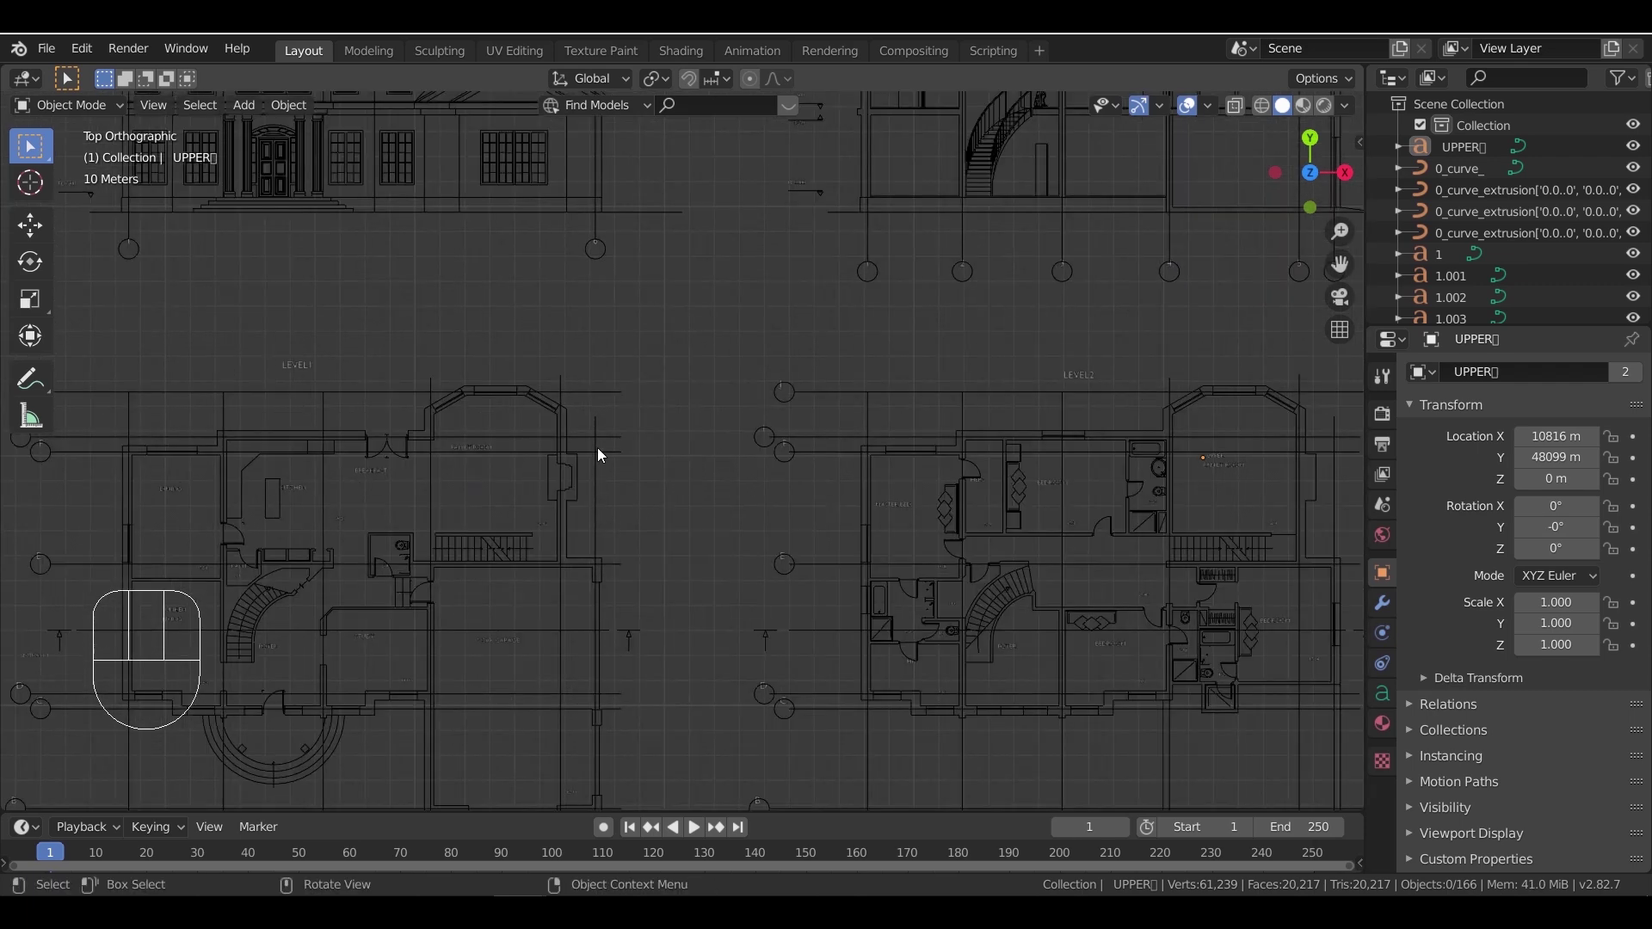
pyautogui.keyDown('shift'); pyautogui.moveTo(601, 455); pyautogui.dragTo(958, 391, button='middle'); pyautogui.keyUp('shift')
pyautogui.scroll(8, 958, 390)
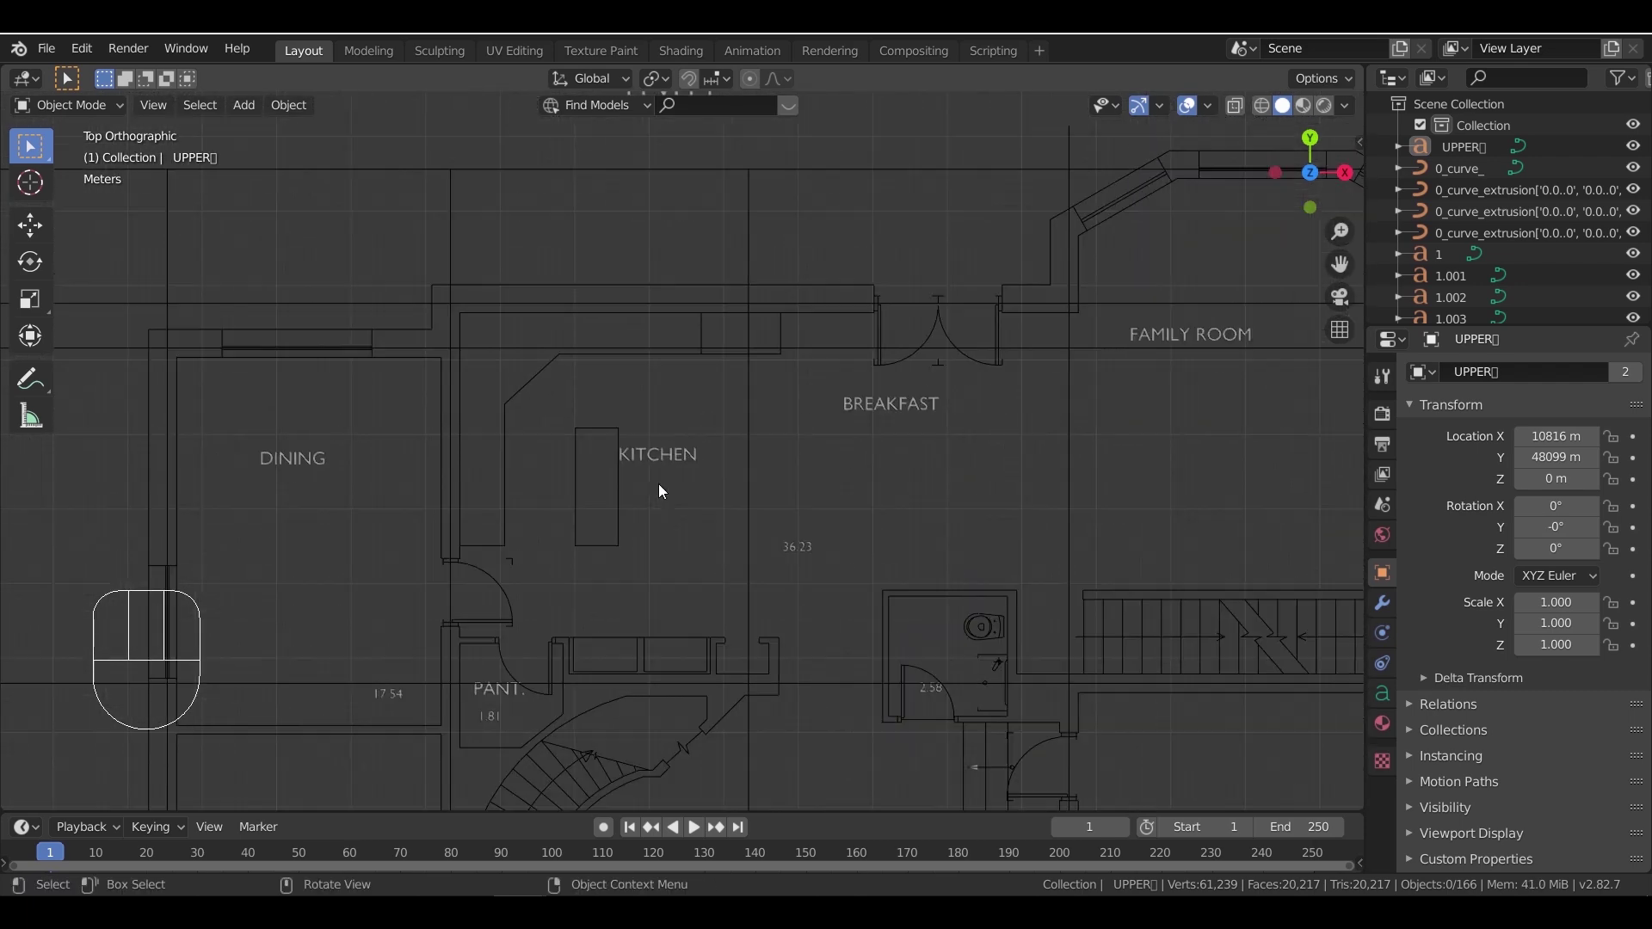
pyautogui.scroll(-3, 658, 491)
pyautogui.keyDown('shift'); pyautogui.moveTo(659, 492); pyautogui.dragTo(813, 635, button='middle'); pyautogui.keyUp('shift')
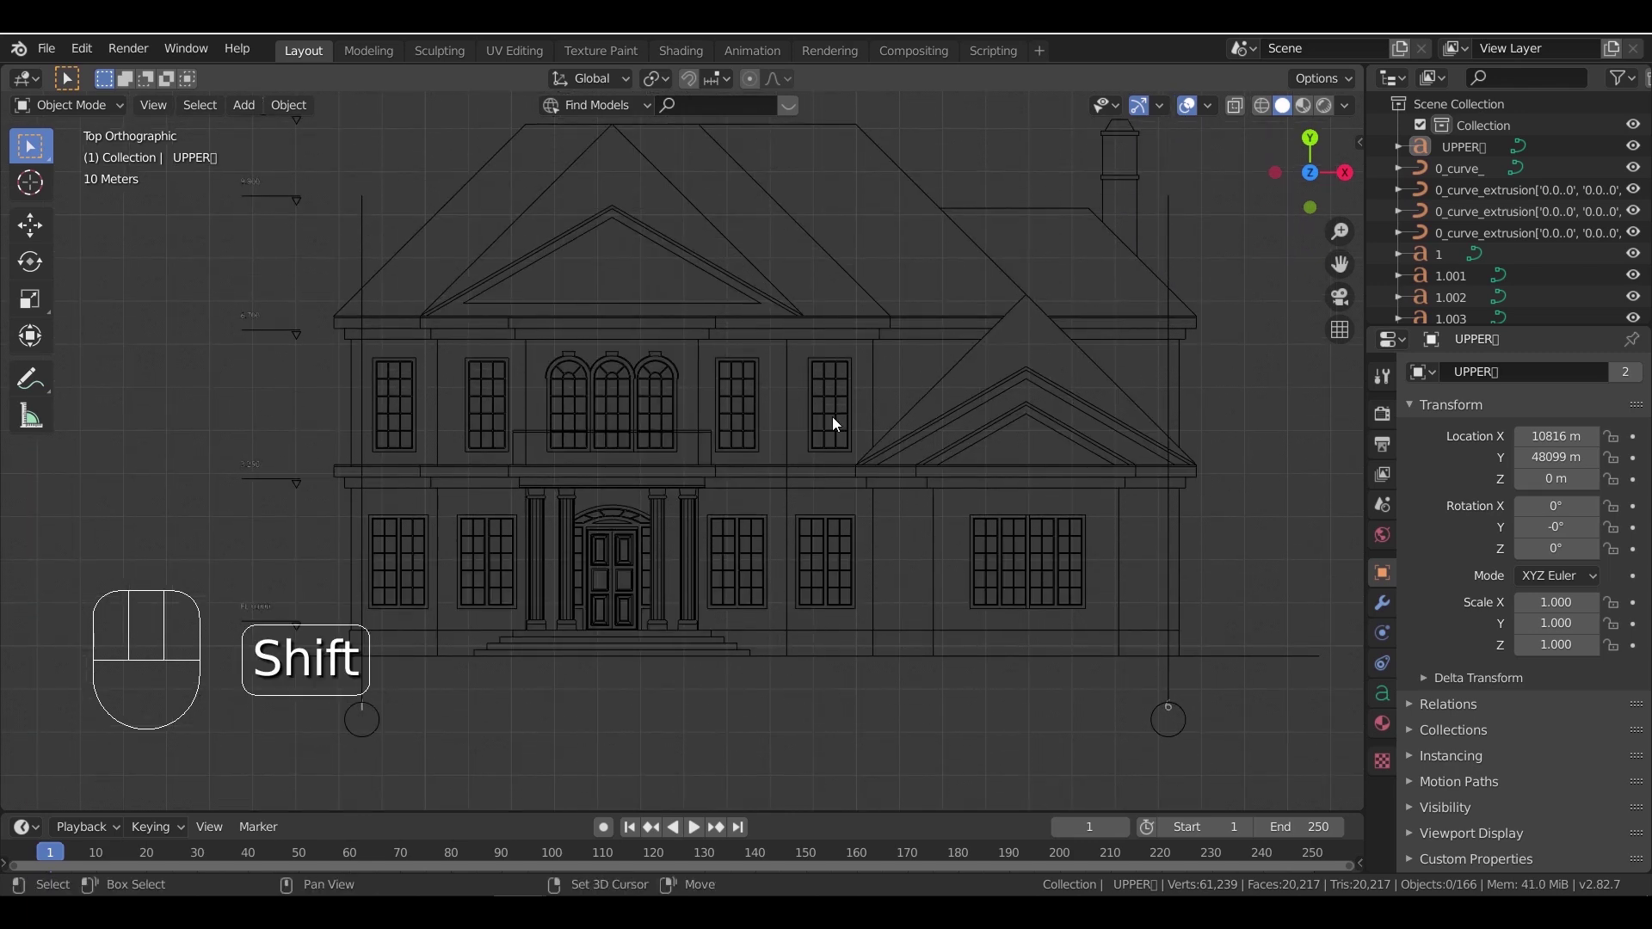
pyautogui.keyDown('shift'); pyautogui.moveTo(833, 417); pyautogui.dragTo(663, 458, button='middle'); pyautogui.keyUp('shift')
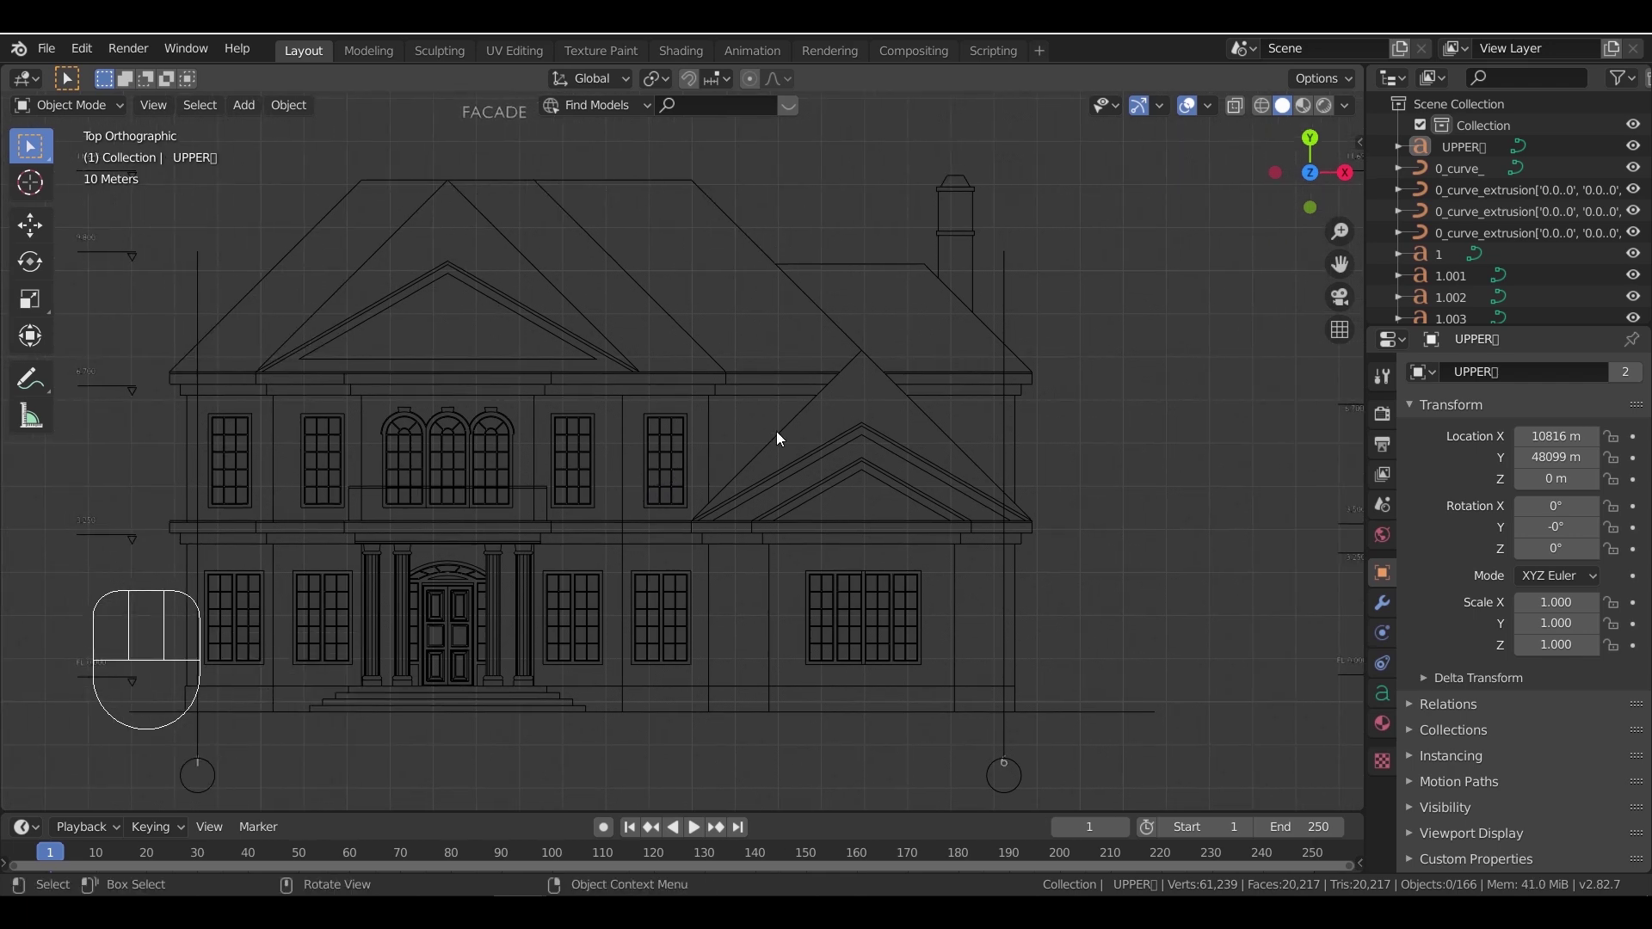
# - Select the elevation's window, then the whole wall_curve_ object, and recentre the view
pyautogui.click(673, 474)
pyautogui.scroll(3, 828, 659)
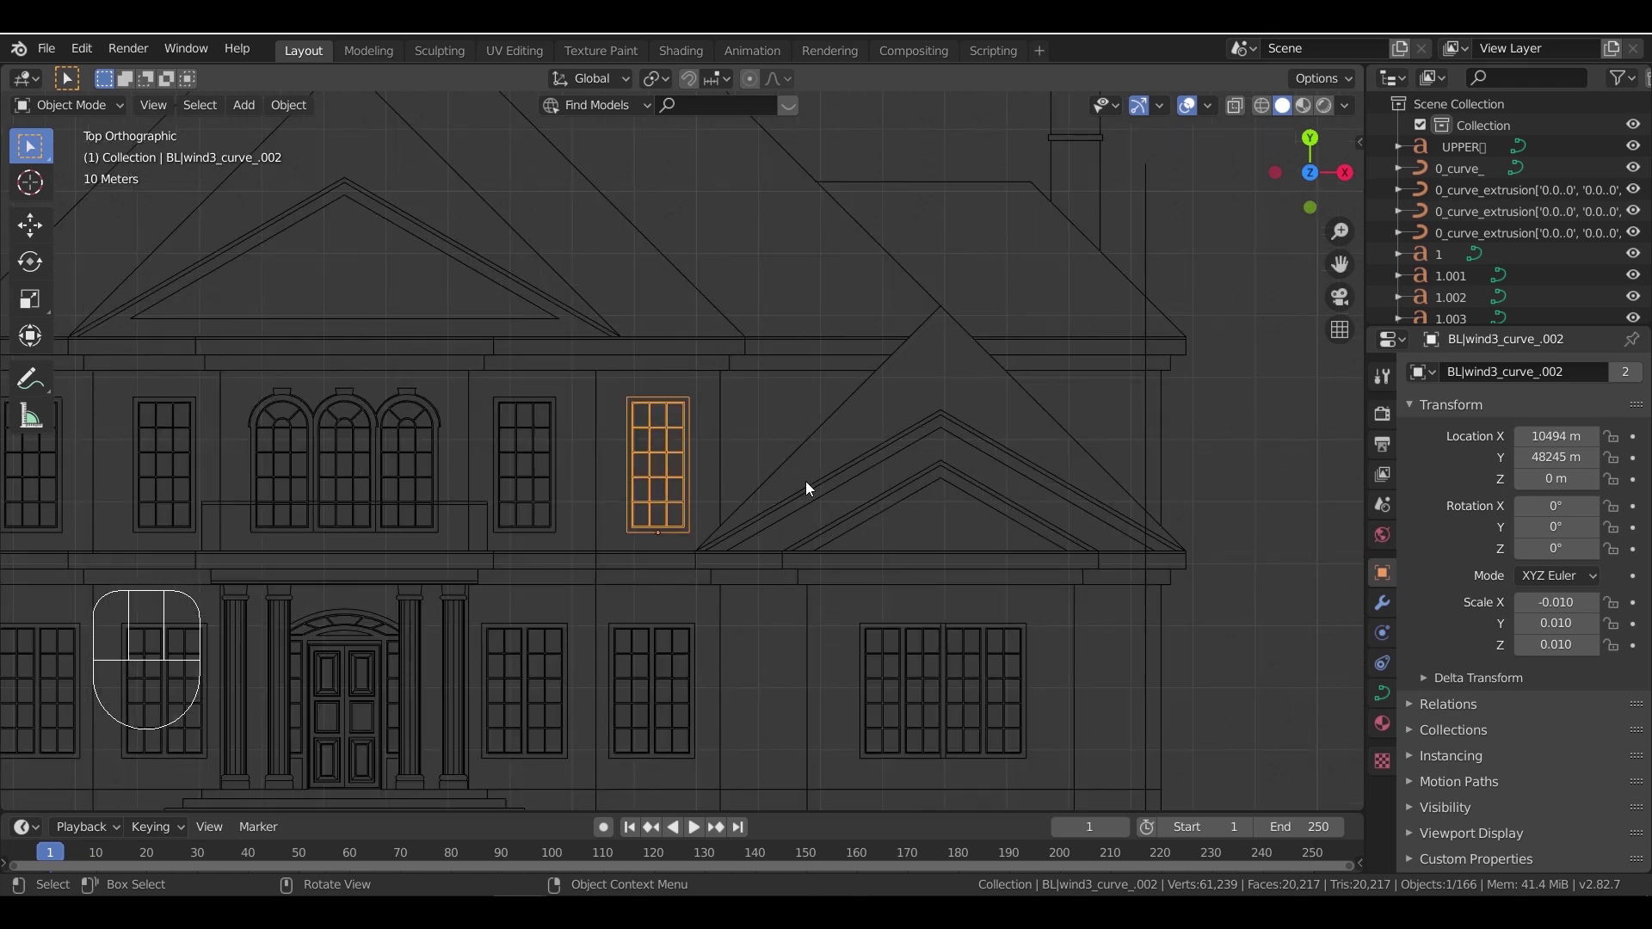
pyautogui.scroll(-2, 809, 485)
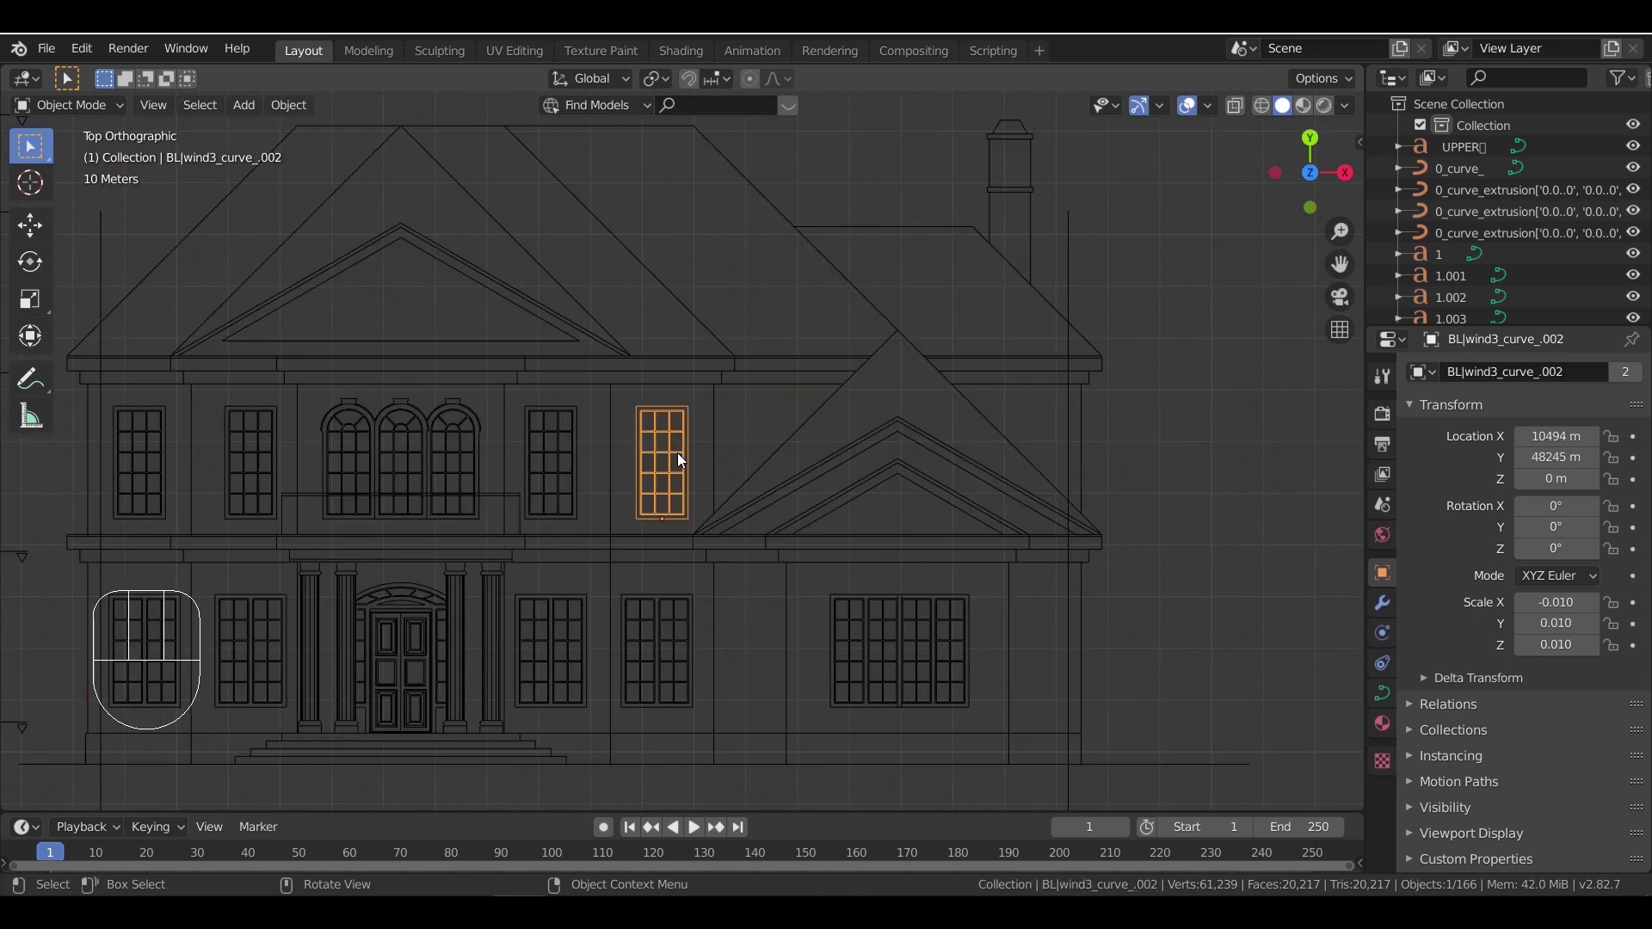
pyautogui.click(564, 465)
pyautogui.scroll(-7, 561, 451)
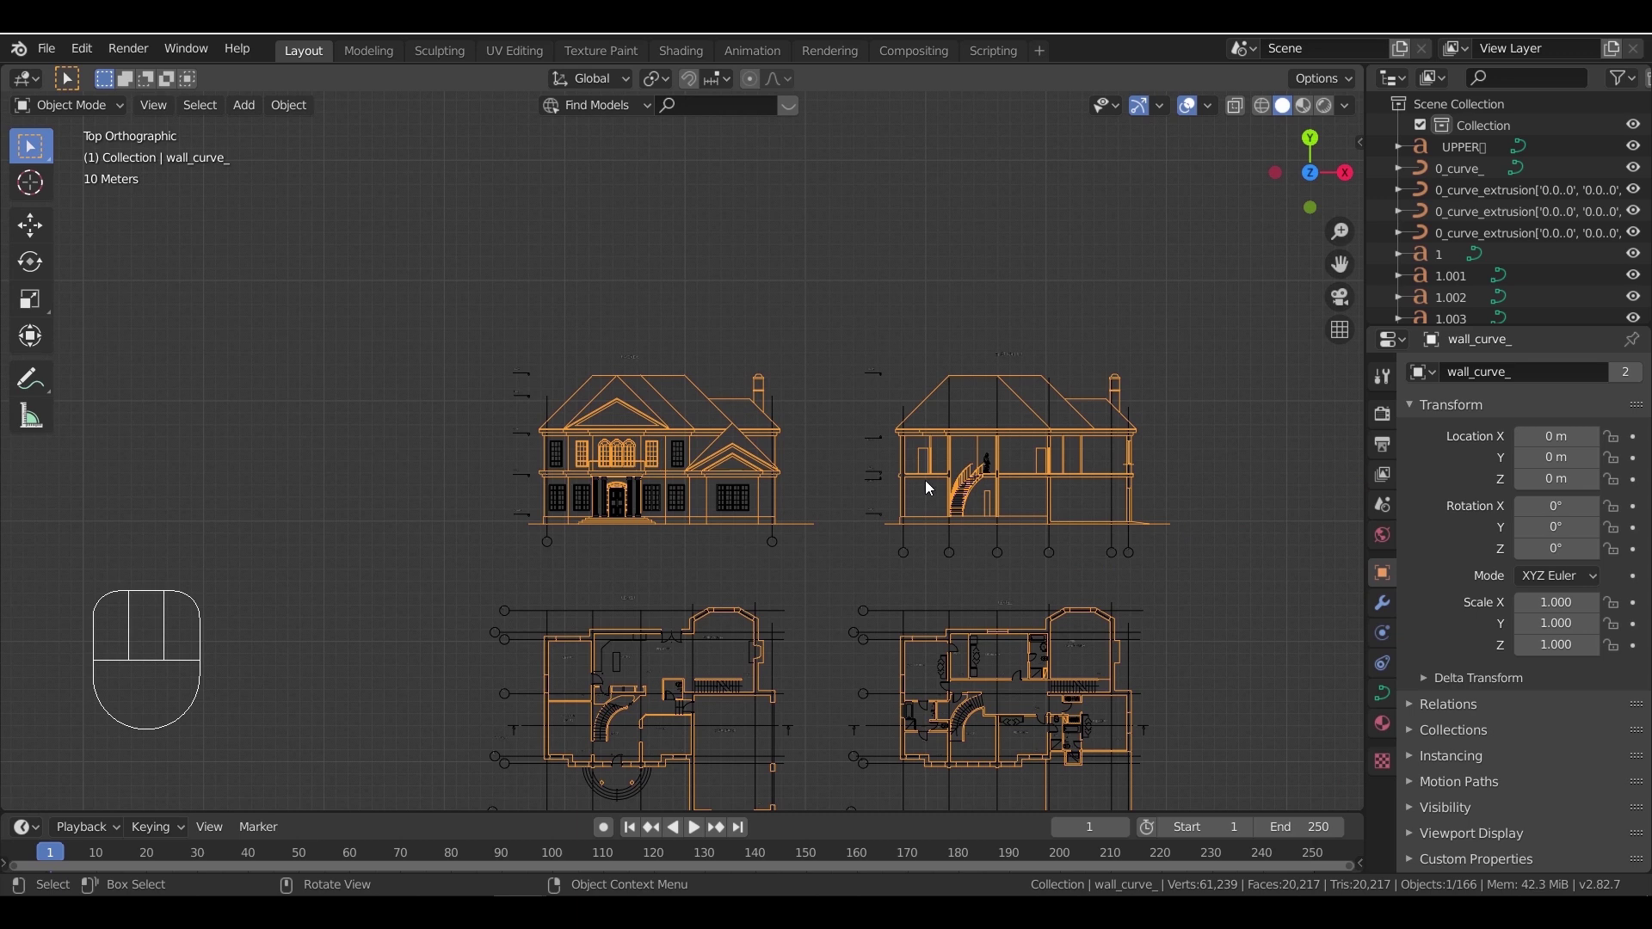
pyautogui.keyDown('shift'); pyautogui.moveTo(679, 639); pyautogui.dragTo(642, 462, button='middle'); pyautogui.keyUp('shift')
pyautogui.scroll(2, 642, 462)
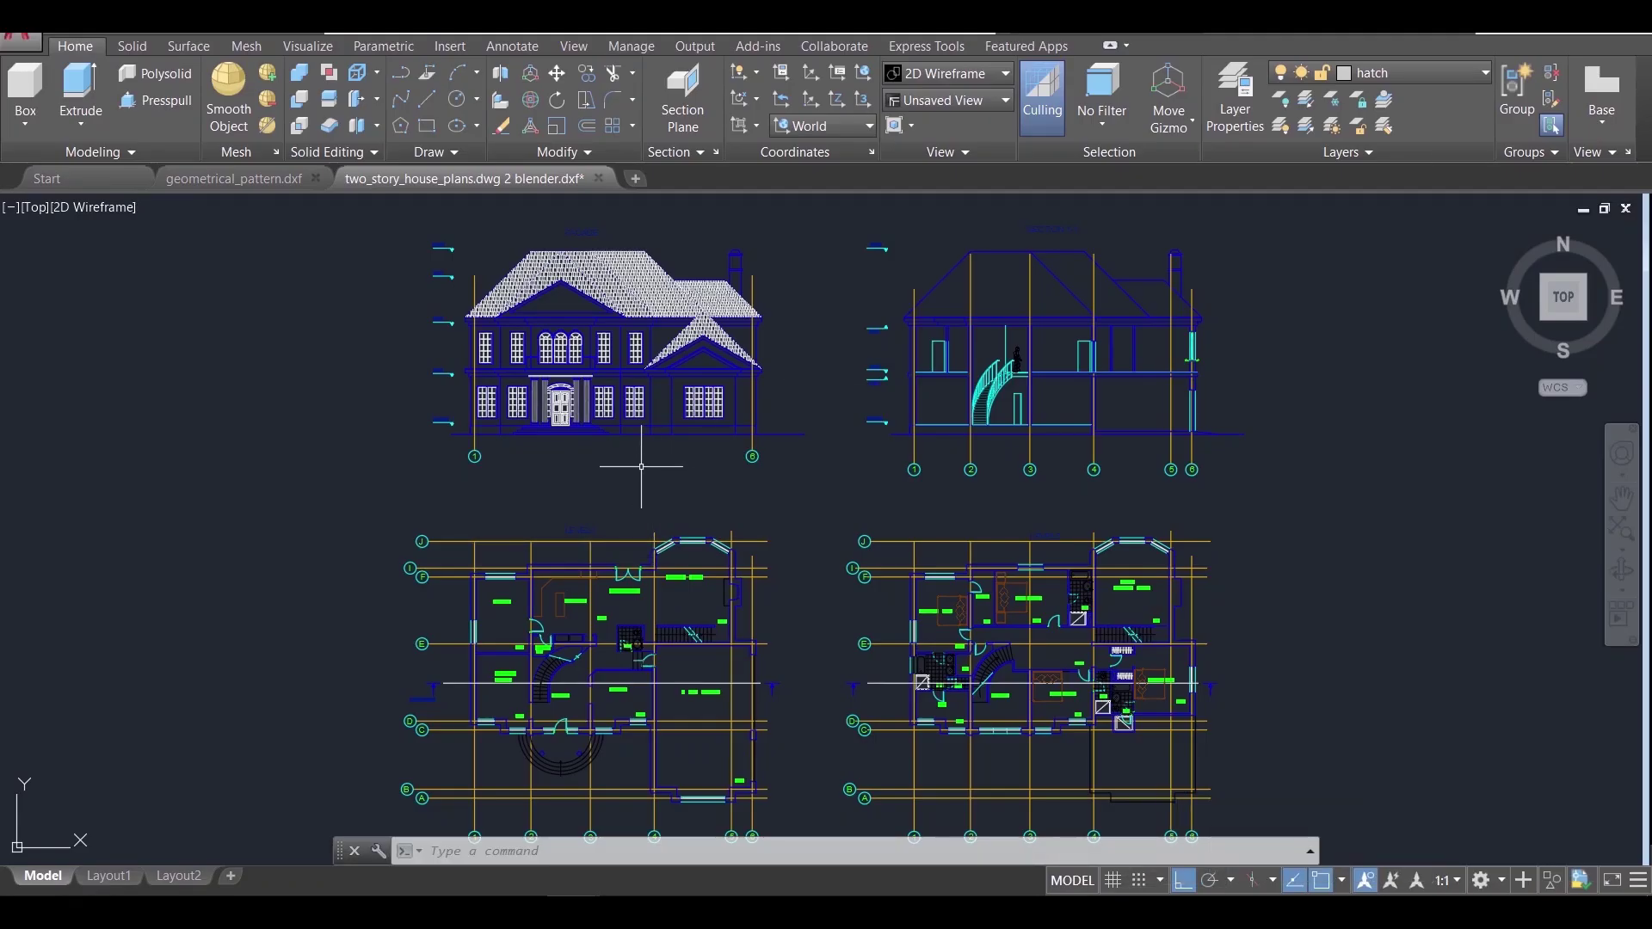
# - Select the elevation's bottom line and a left wall of the right floor plan
pyautogui.click(821, 396)
pyautogui.click(769, 483)
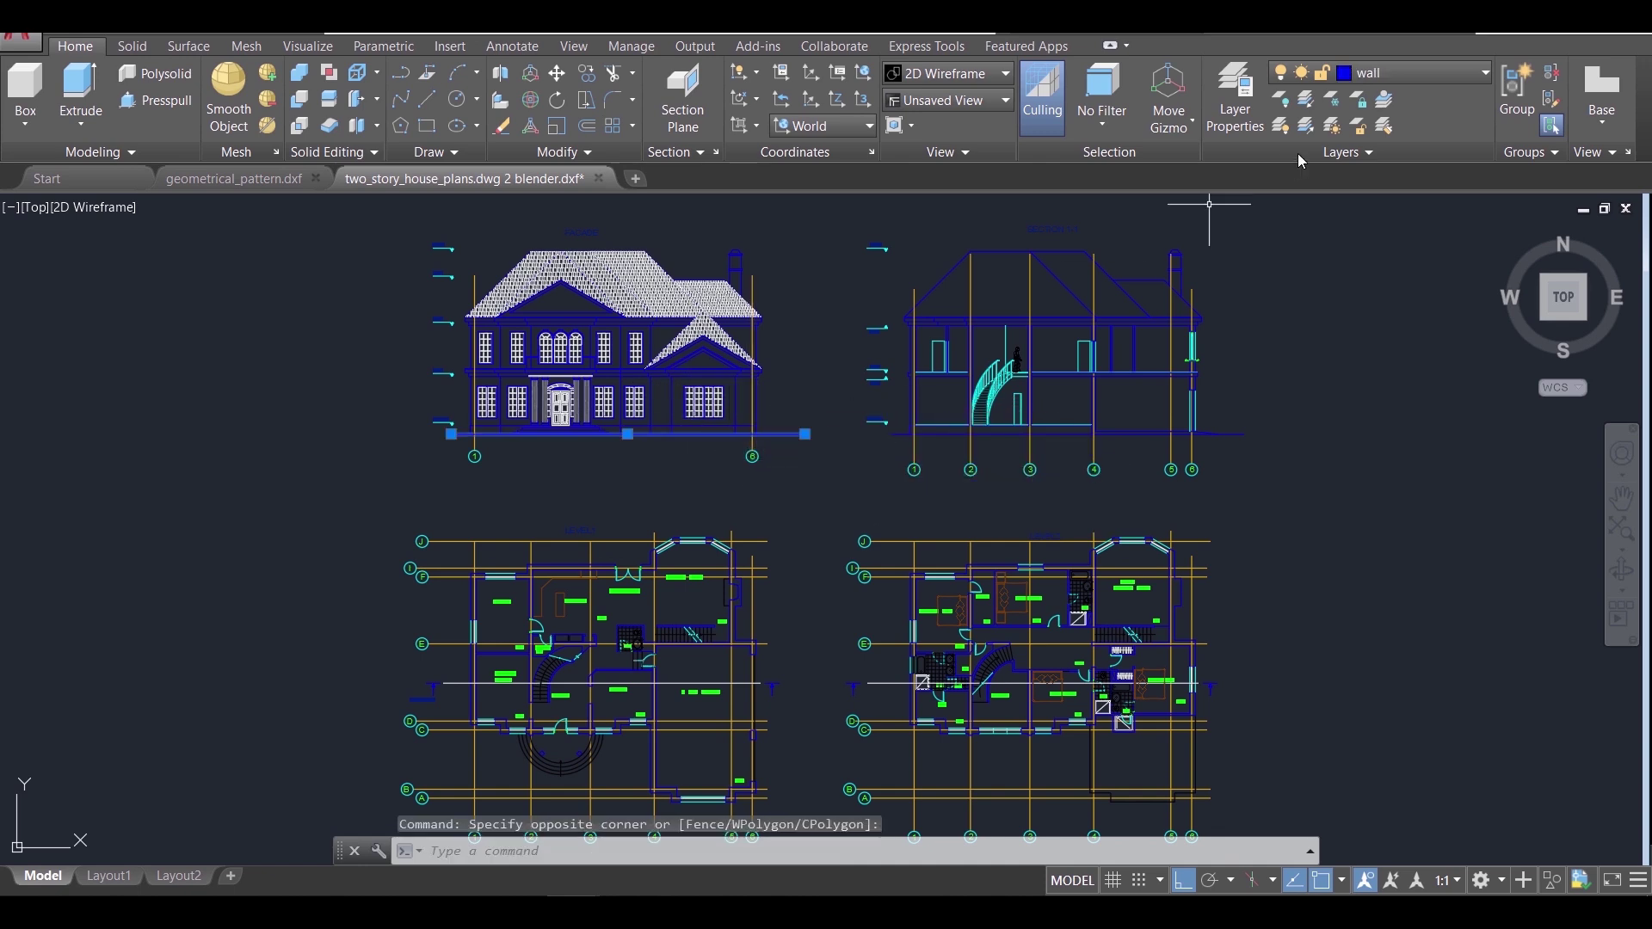
pyautogui.click(911, 595)
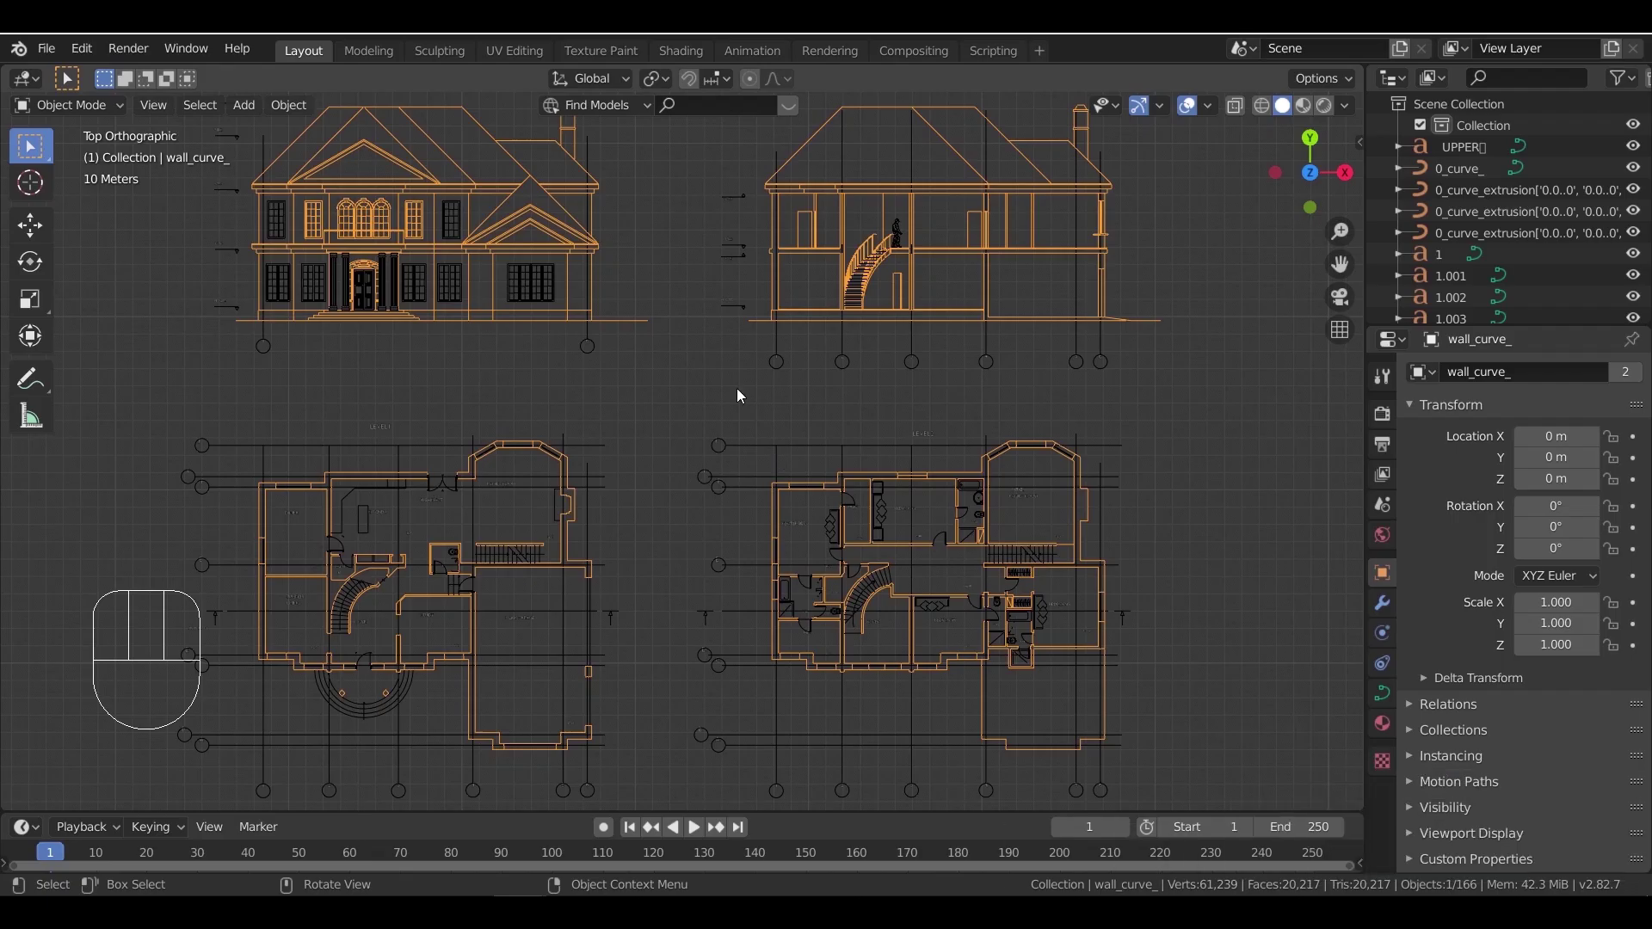
# - Zoom and pan in on a wall corner by the Sunken Living room of the left floor plan
pyautogui.scroll(2, 716, 416)
pyautogui.keyDown('shift'); pyautogui.moveTo(612, 523); pyautogui.dragTo(1050, 269, button='middle'); pyautogui.keyUp('shift')
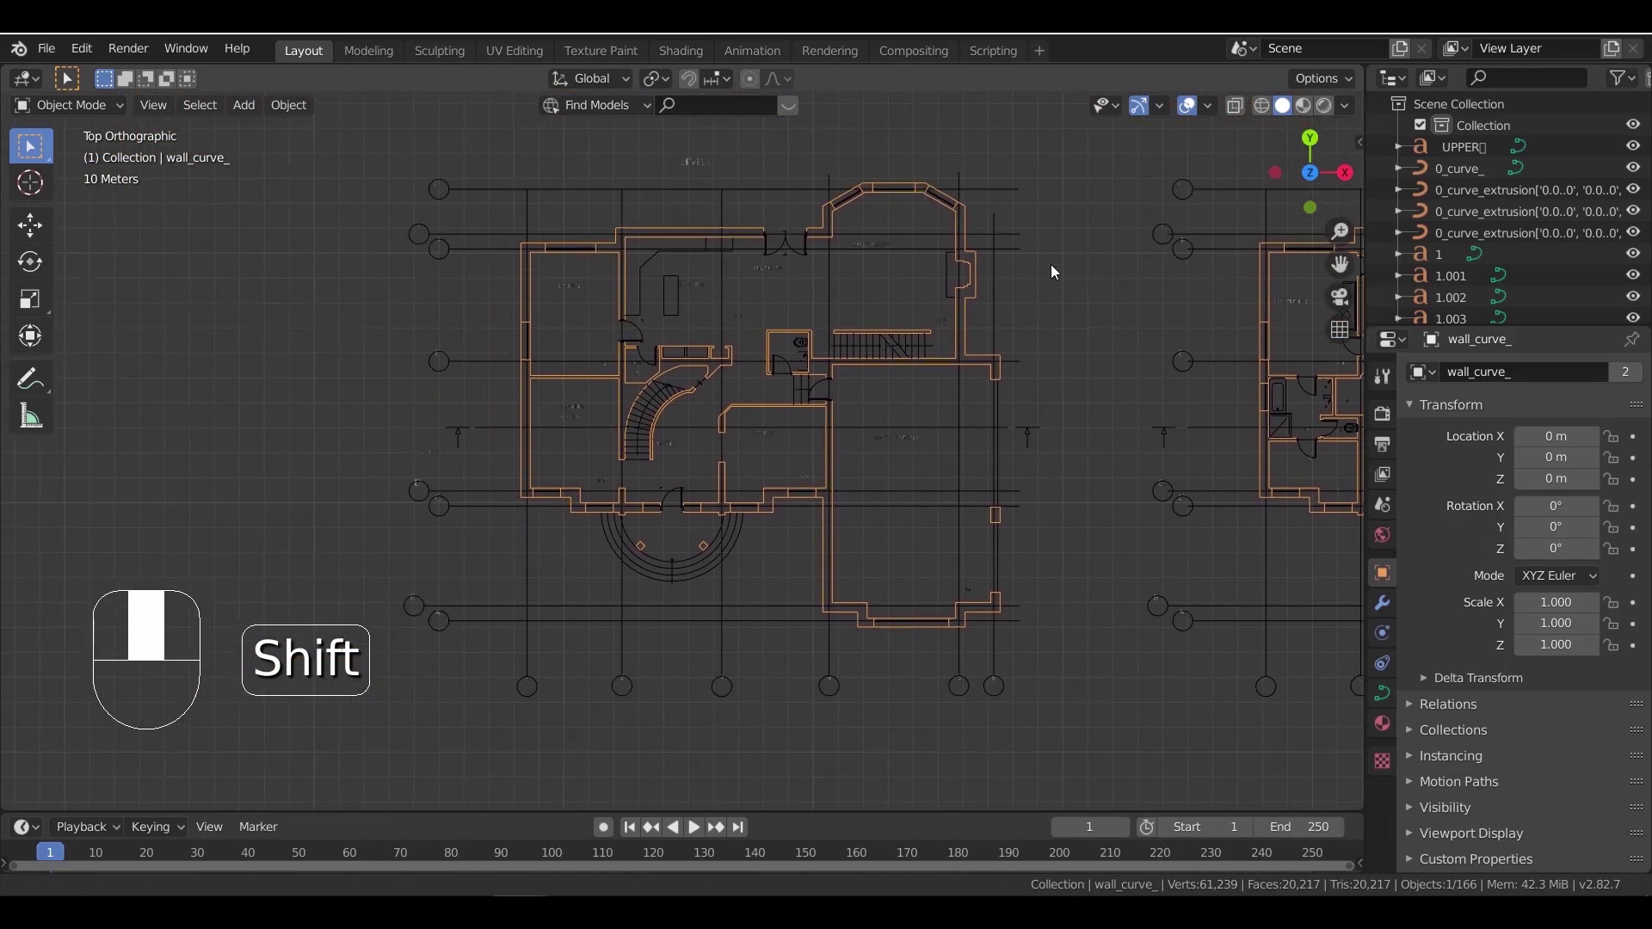
pyautogui.scroll(-1, 648, 519)
pyautogui.scroll(-1, 752, 522)
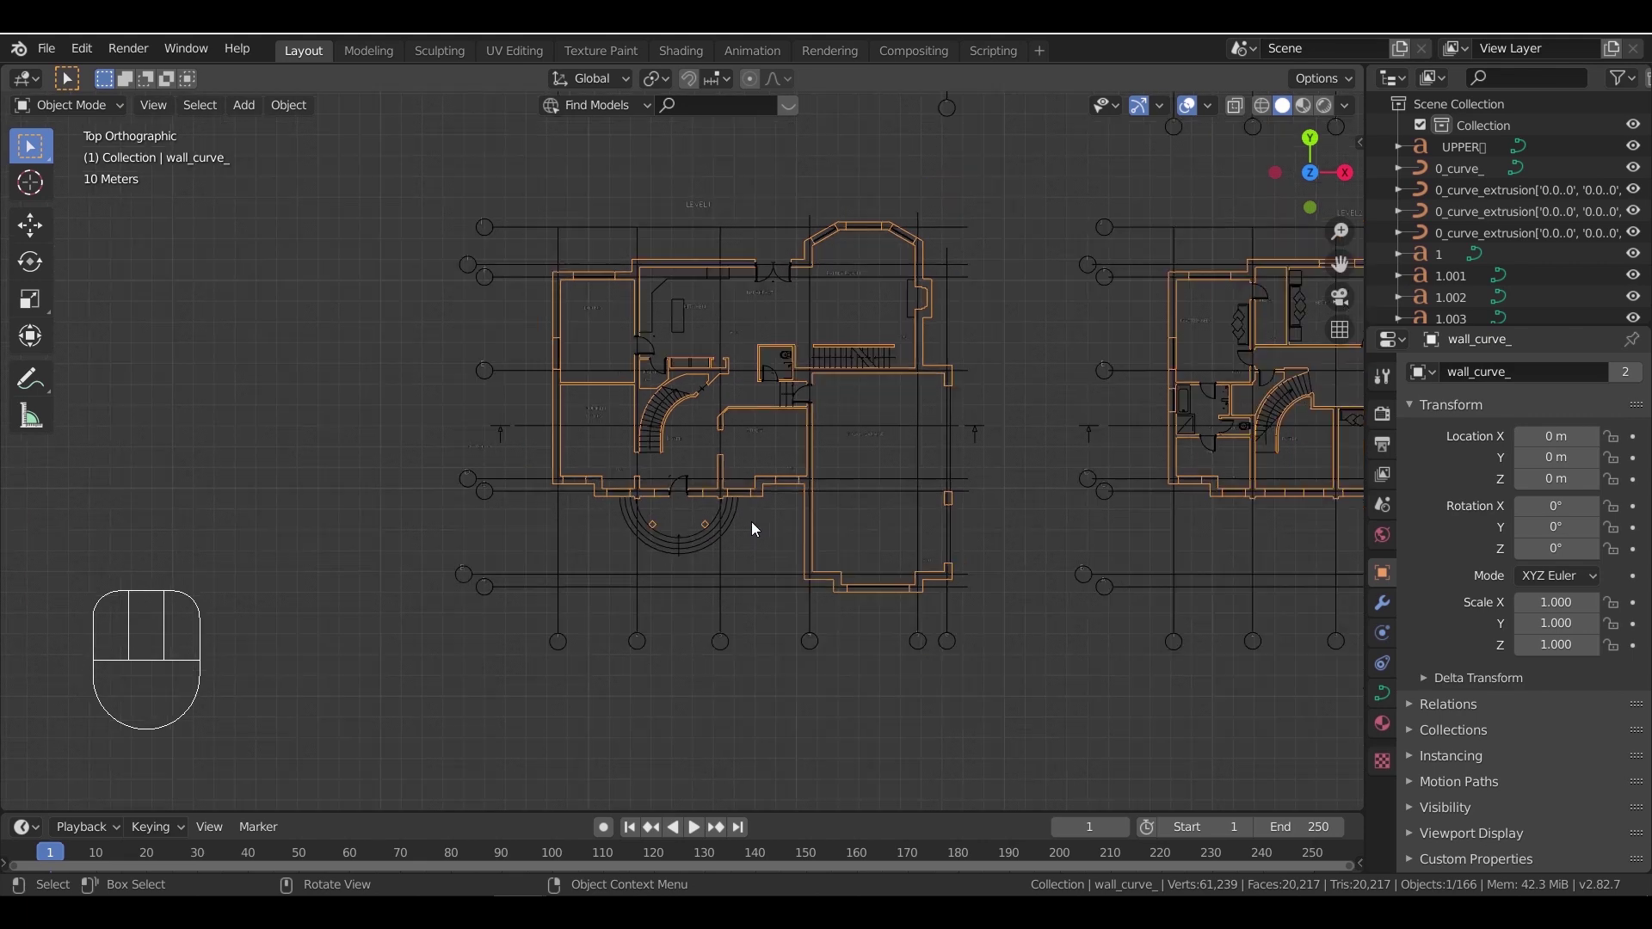
pyautogui.scroll(1, 529, 491)
pyautogui.scroll(2, 530, 489)
pyautogui.keyDown('shift'); pyautogui.moveTo(408, 530); pyautogui.dragTo(736, 514, button='middle'); pyautogui.keyUp('shift')
pyautogui.scroll(2, 613, 432)
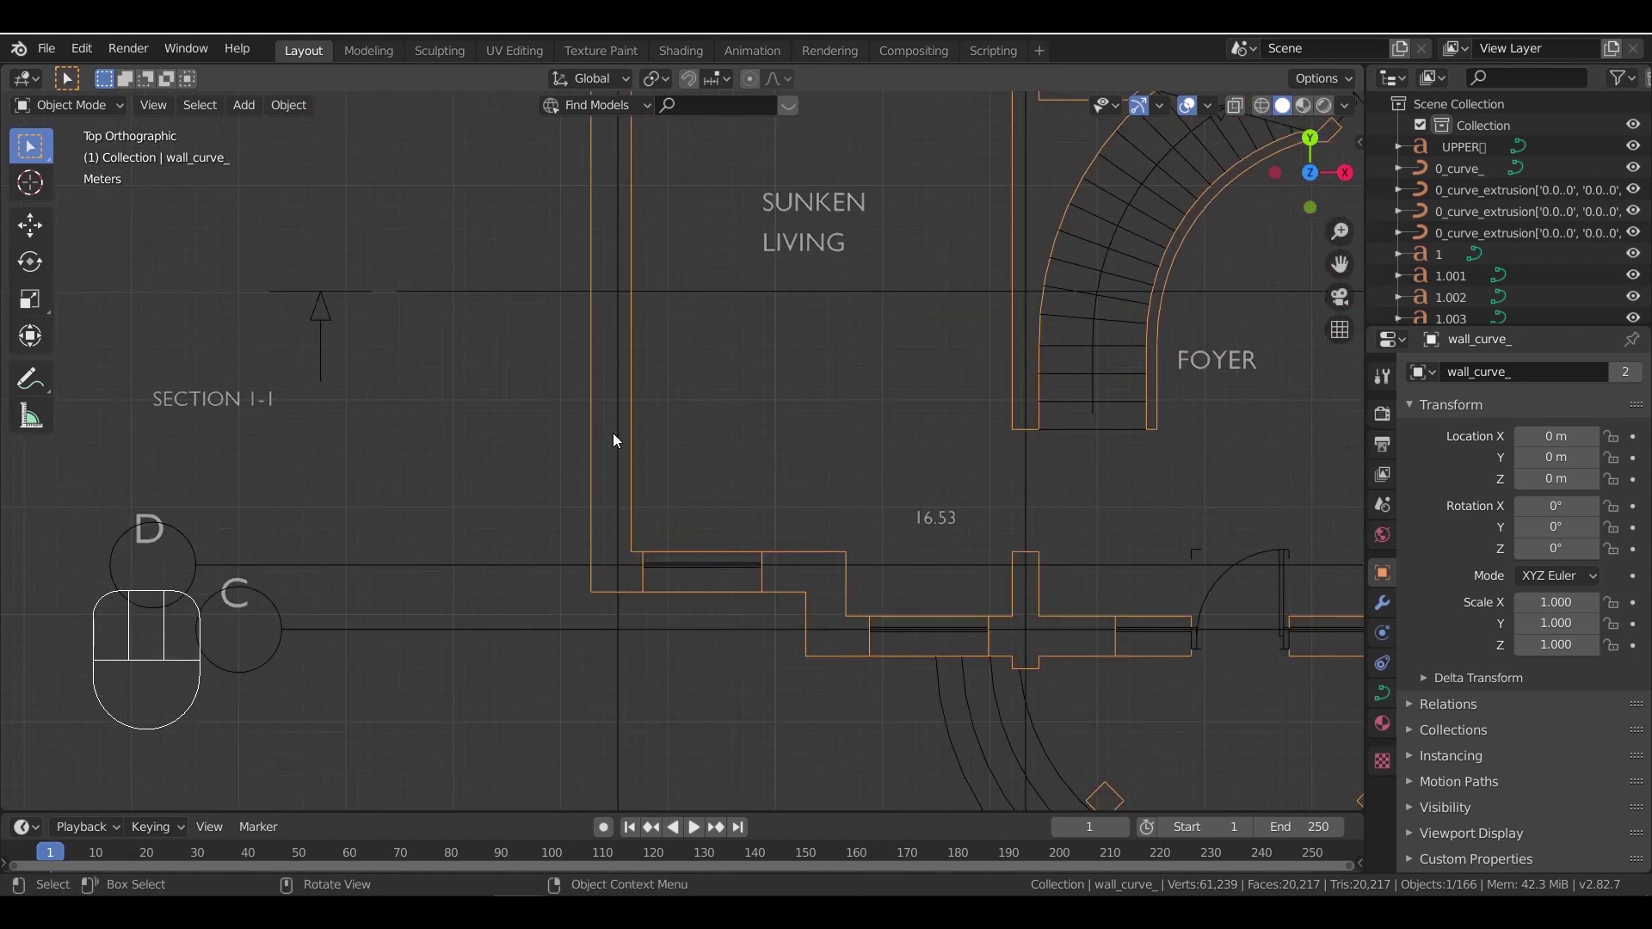
pyautogui.scroll(3, 616, 676)
pyautogui.keyDown('shift'); pyautogui.moveTo(603, 591); pyautogui.dragTo(671, 552, button='middle'); pyautogui.keyUp('shift')
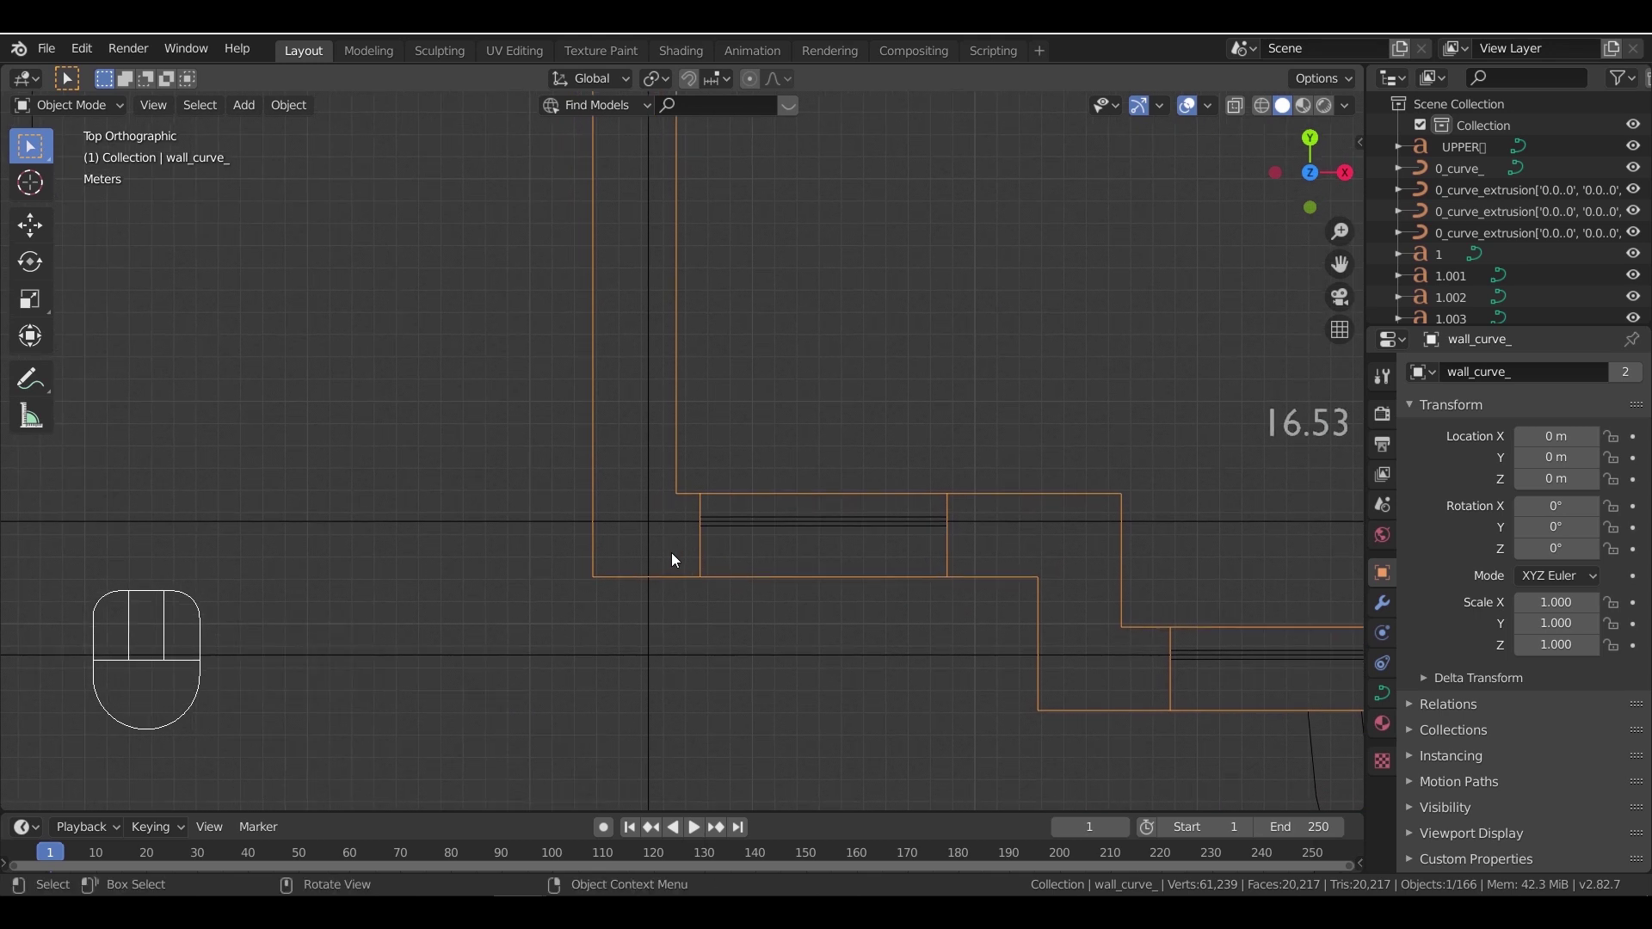
# - Add a mesh plane and rotate it 90° about X with rx90
pyautogui.hotkey('shift', 'a')
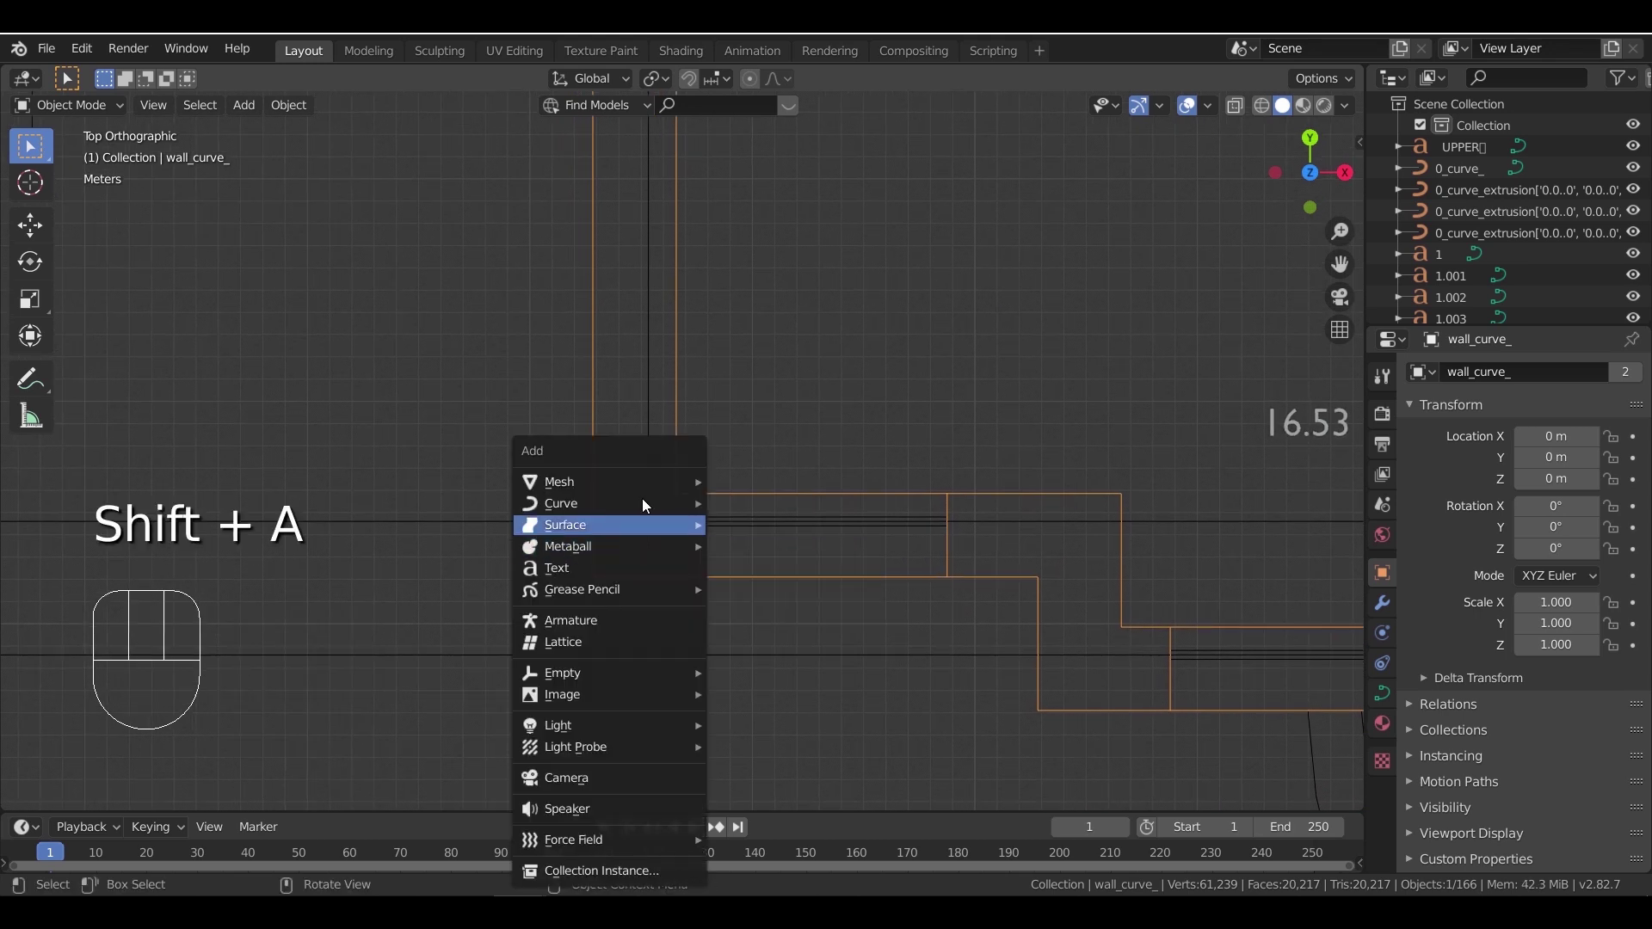
pyautogui.moveTo(661, 484)
pyautogui.click(755, 482)
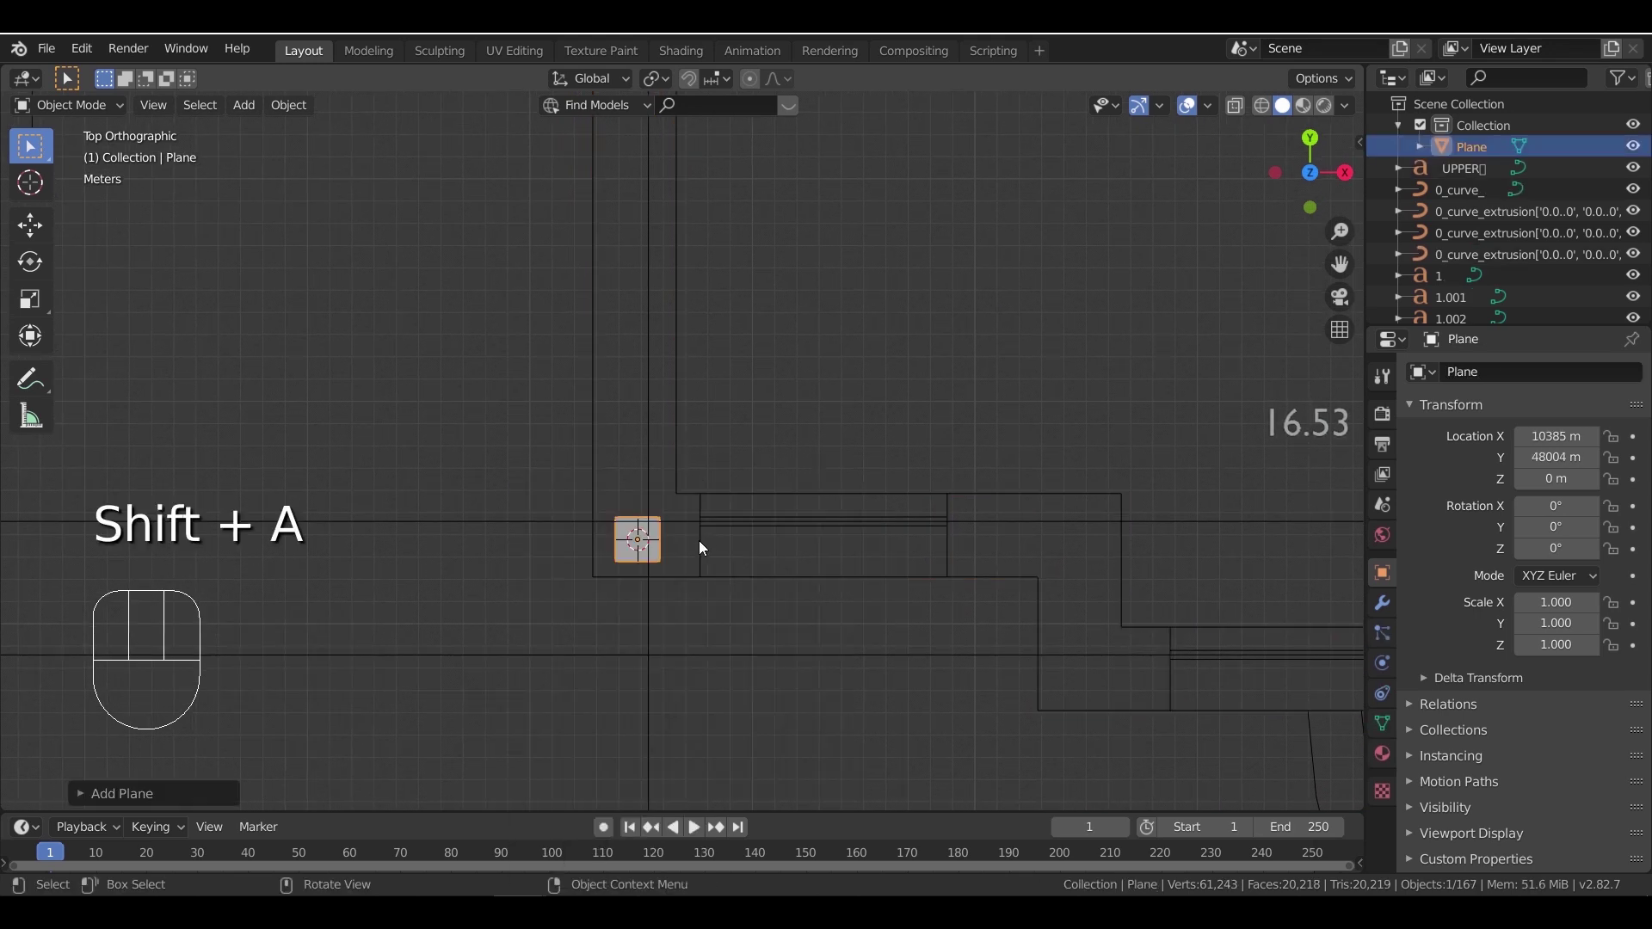
pyautogui.write('rx')
pyautogui.write('90')
pyautogui.press('Return')
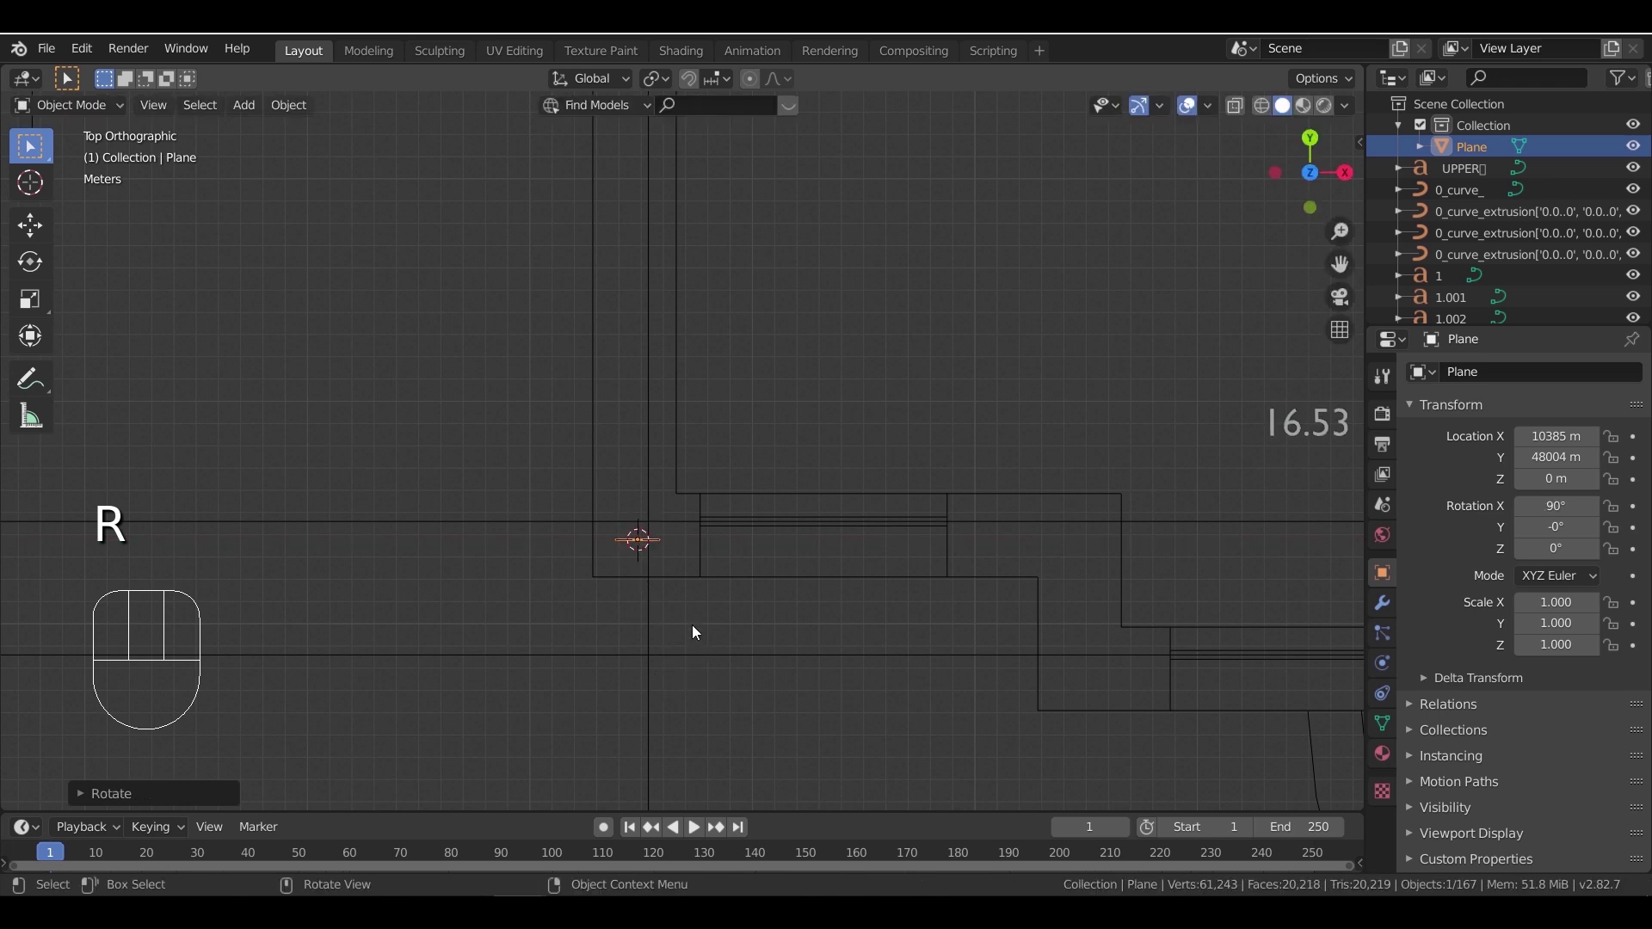
# - Snap the plane onto the wall corner using vertex snapping, then select an edge in Edit Mode
pyautogui.press('g')
pyautogui.hotkey('shift', 'z')
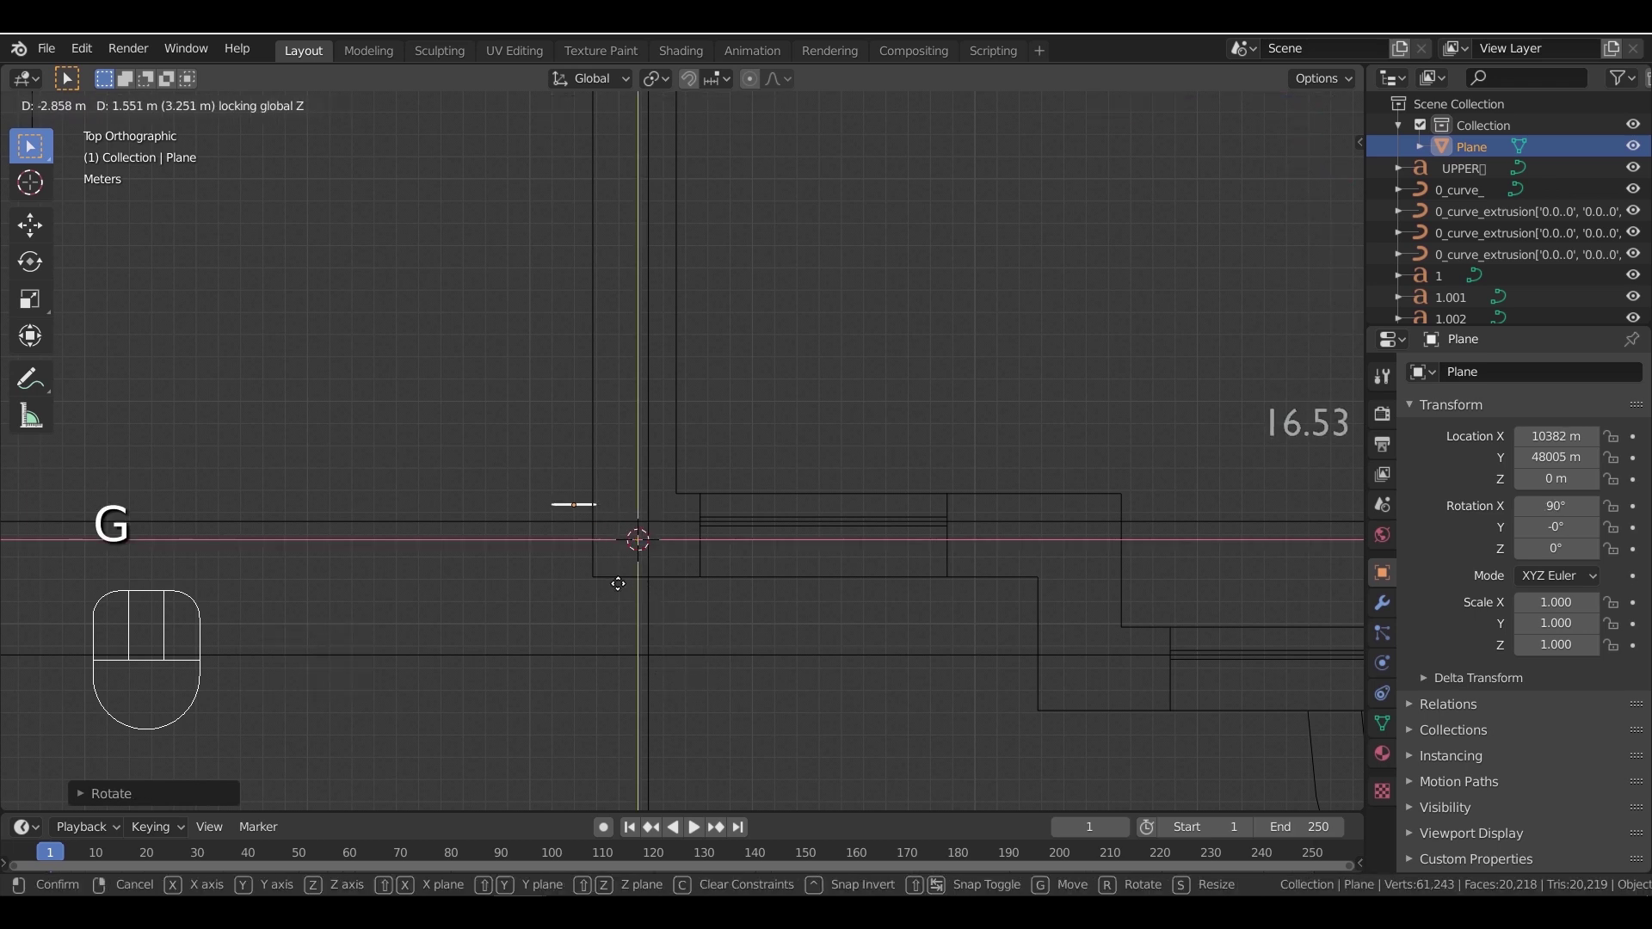
pyautogui.press('Escape')
pyautogui.click(717, 78)
pyautogui.click(680, 164)
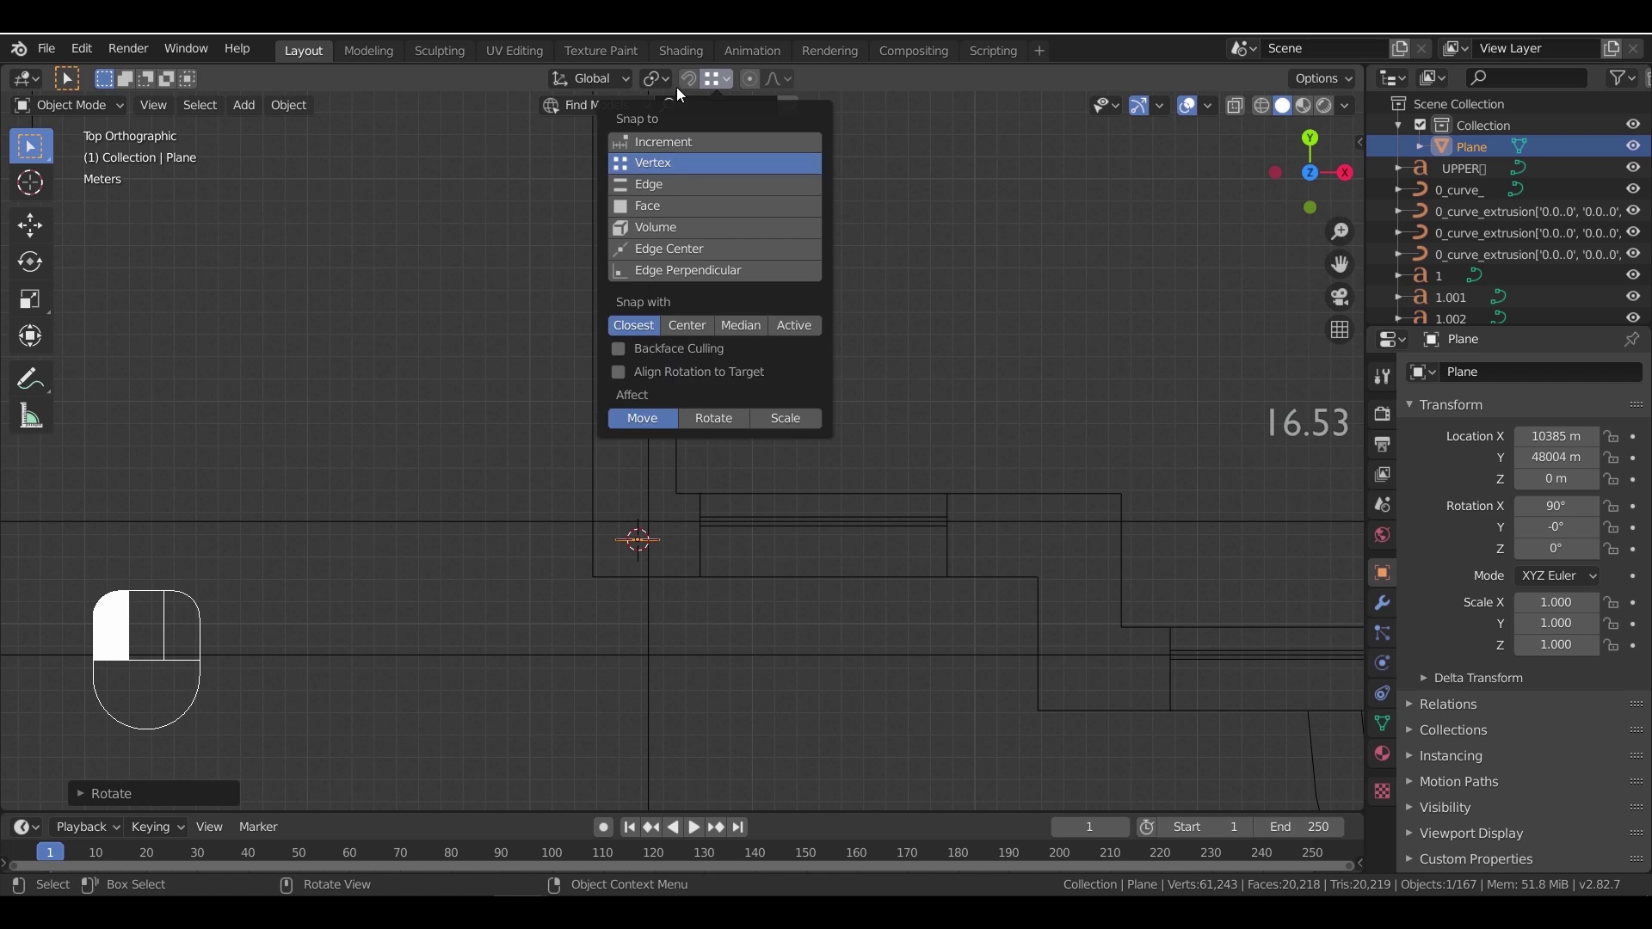
pyautogui.click(687, 77)
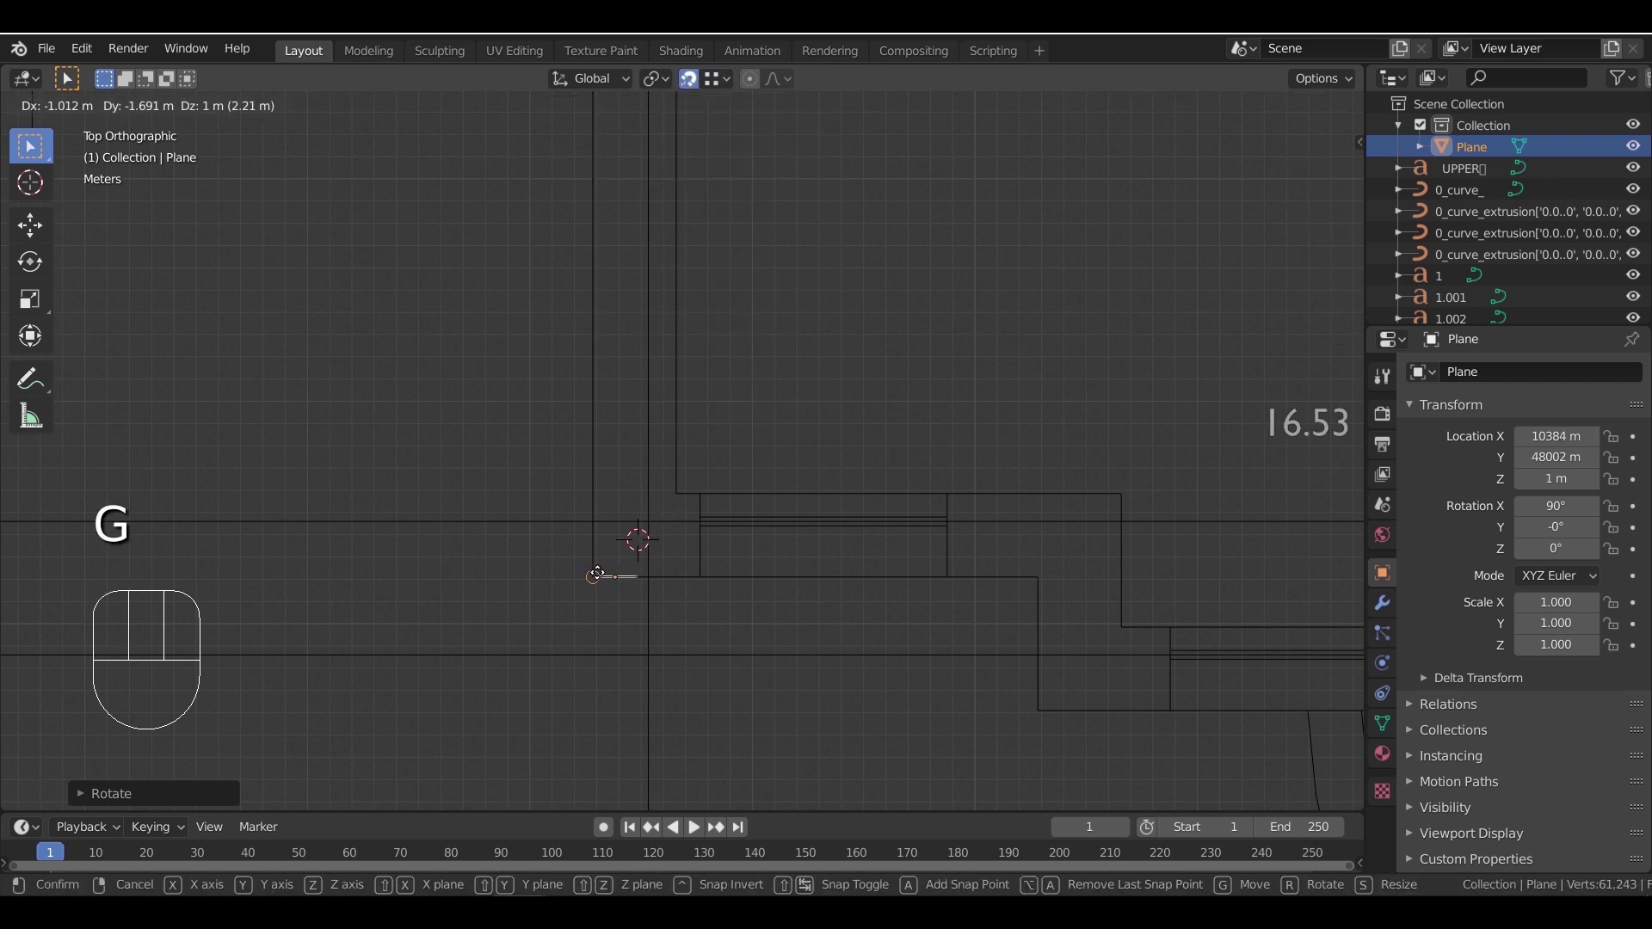
pyautogui.click(597, 575)
pyautogui.scroll(2, 616, 576)
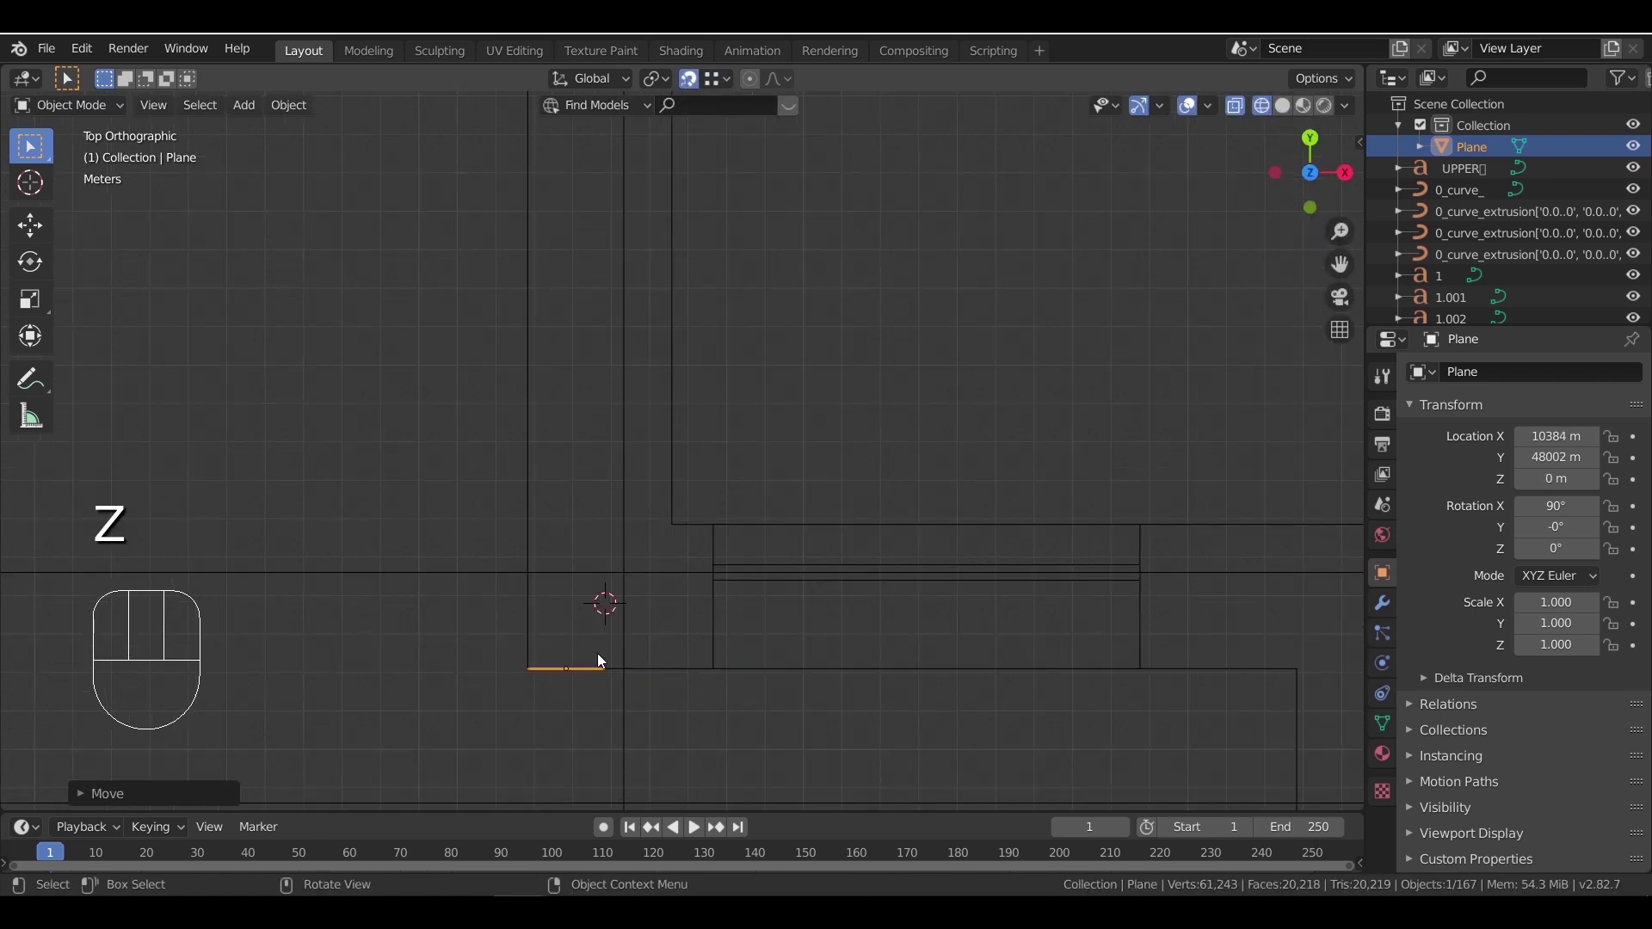
pyautogui.press('Tab')
pyautogui.click(647, 710)
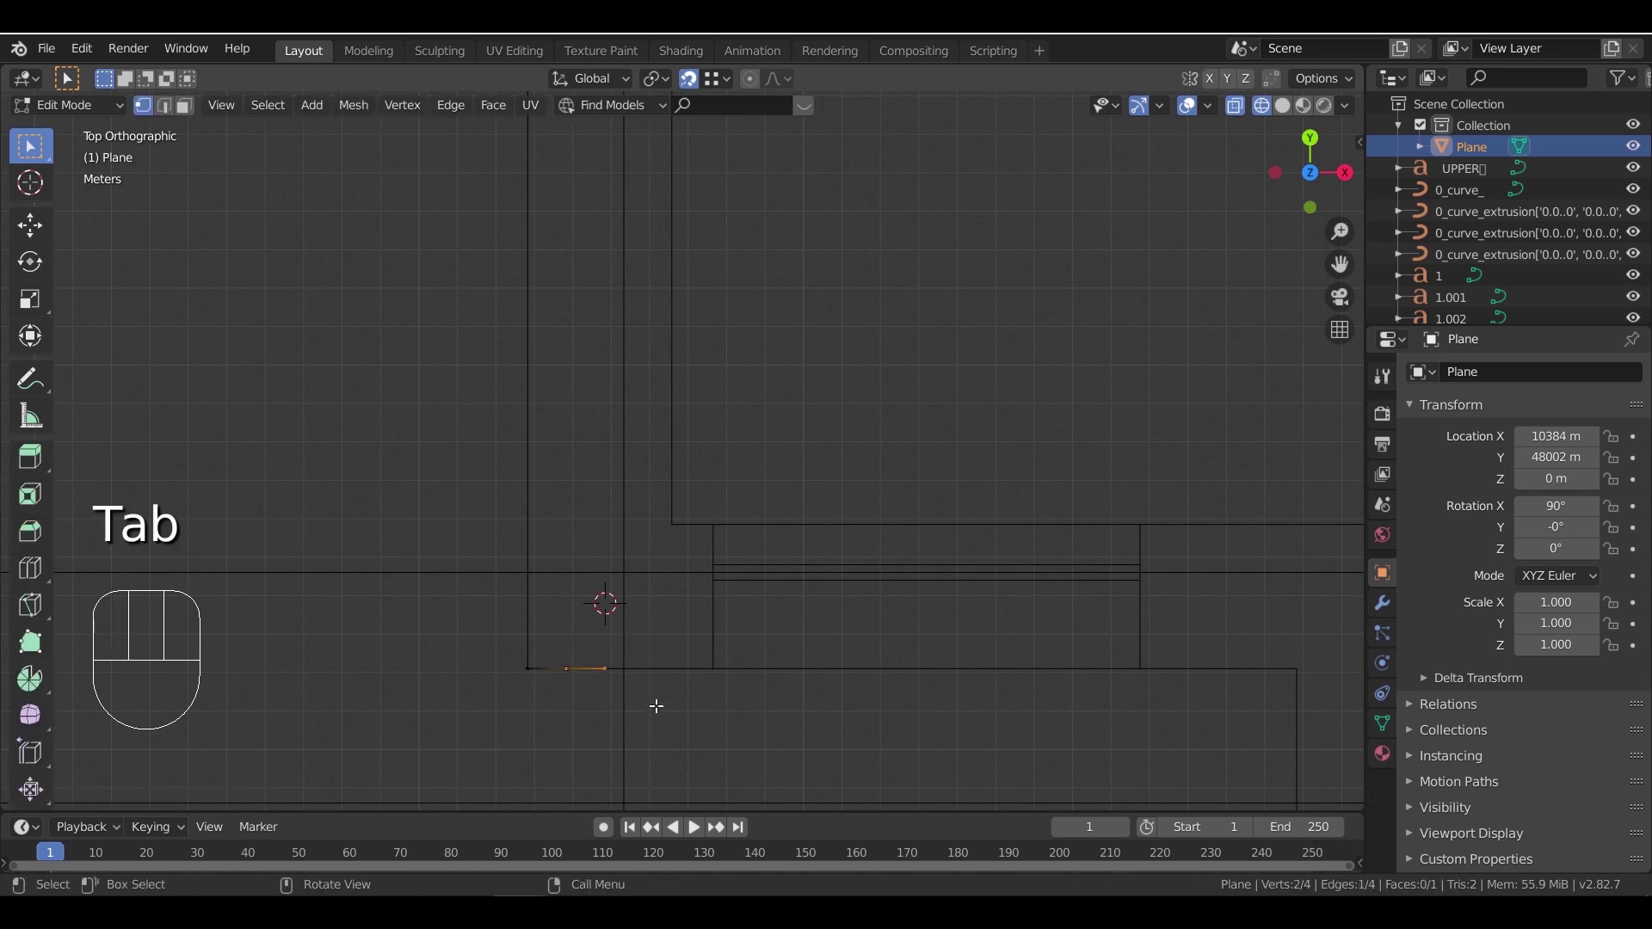
# - Move the plane's edge along X and extrude it along the plan's wall line
pyautogui.press('g')
pyautogui.press('x')
pyautogui.click(719, 685)
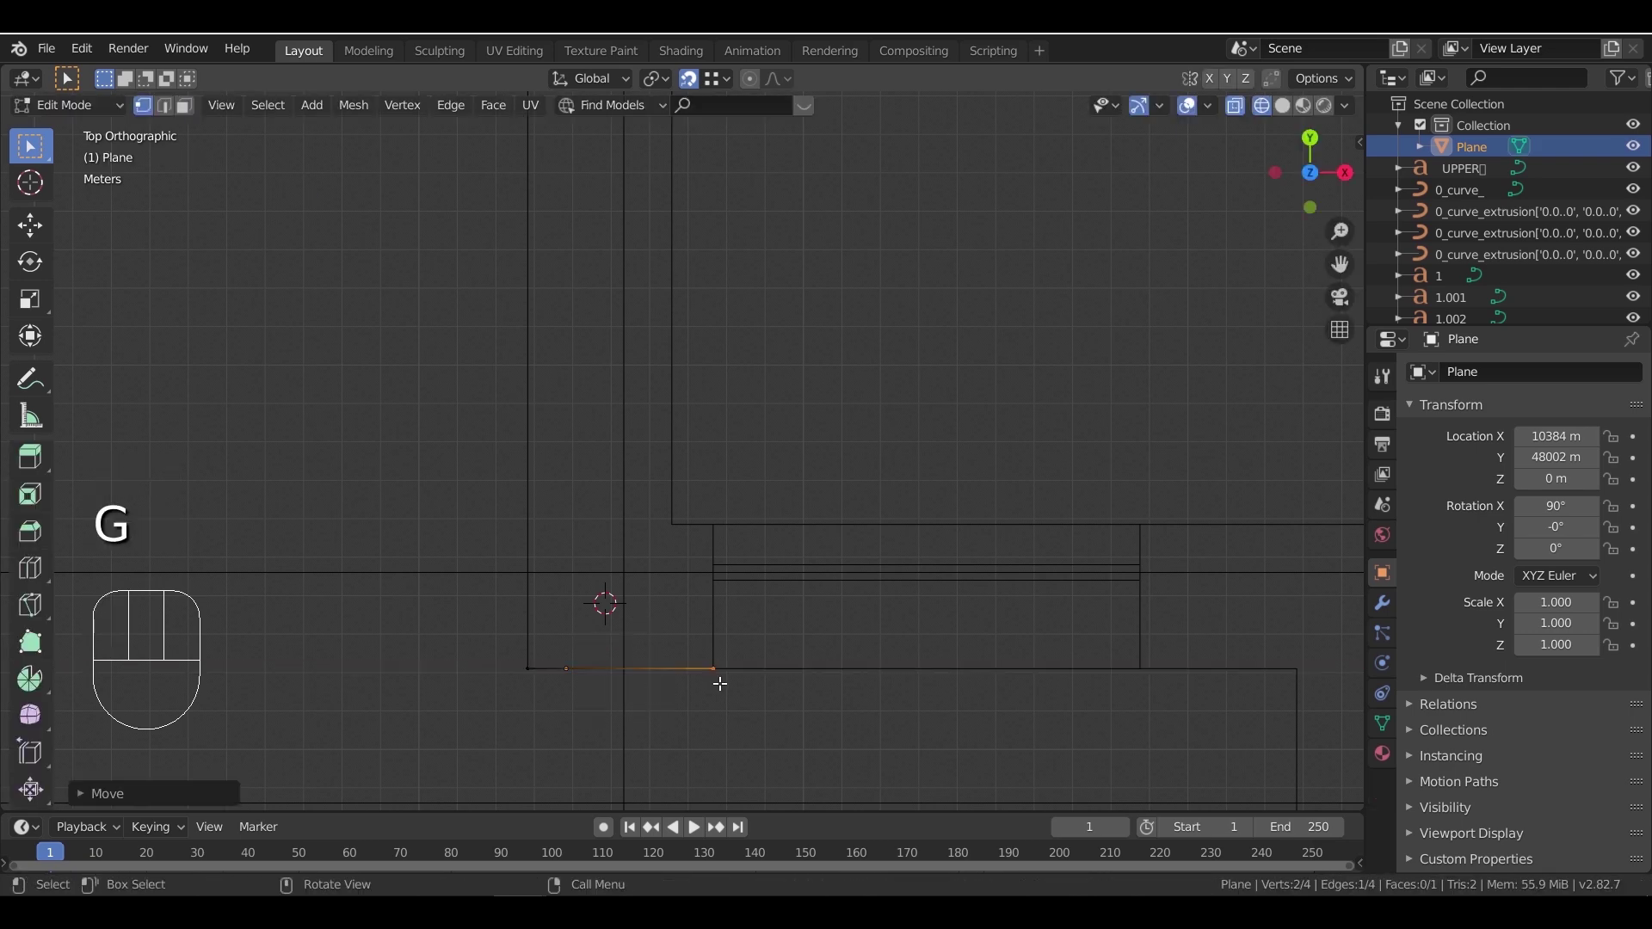
pyautogui.moveTo(721, 687); pyautogui.dragTo(871, 583, button='middle')
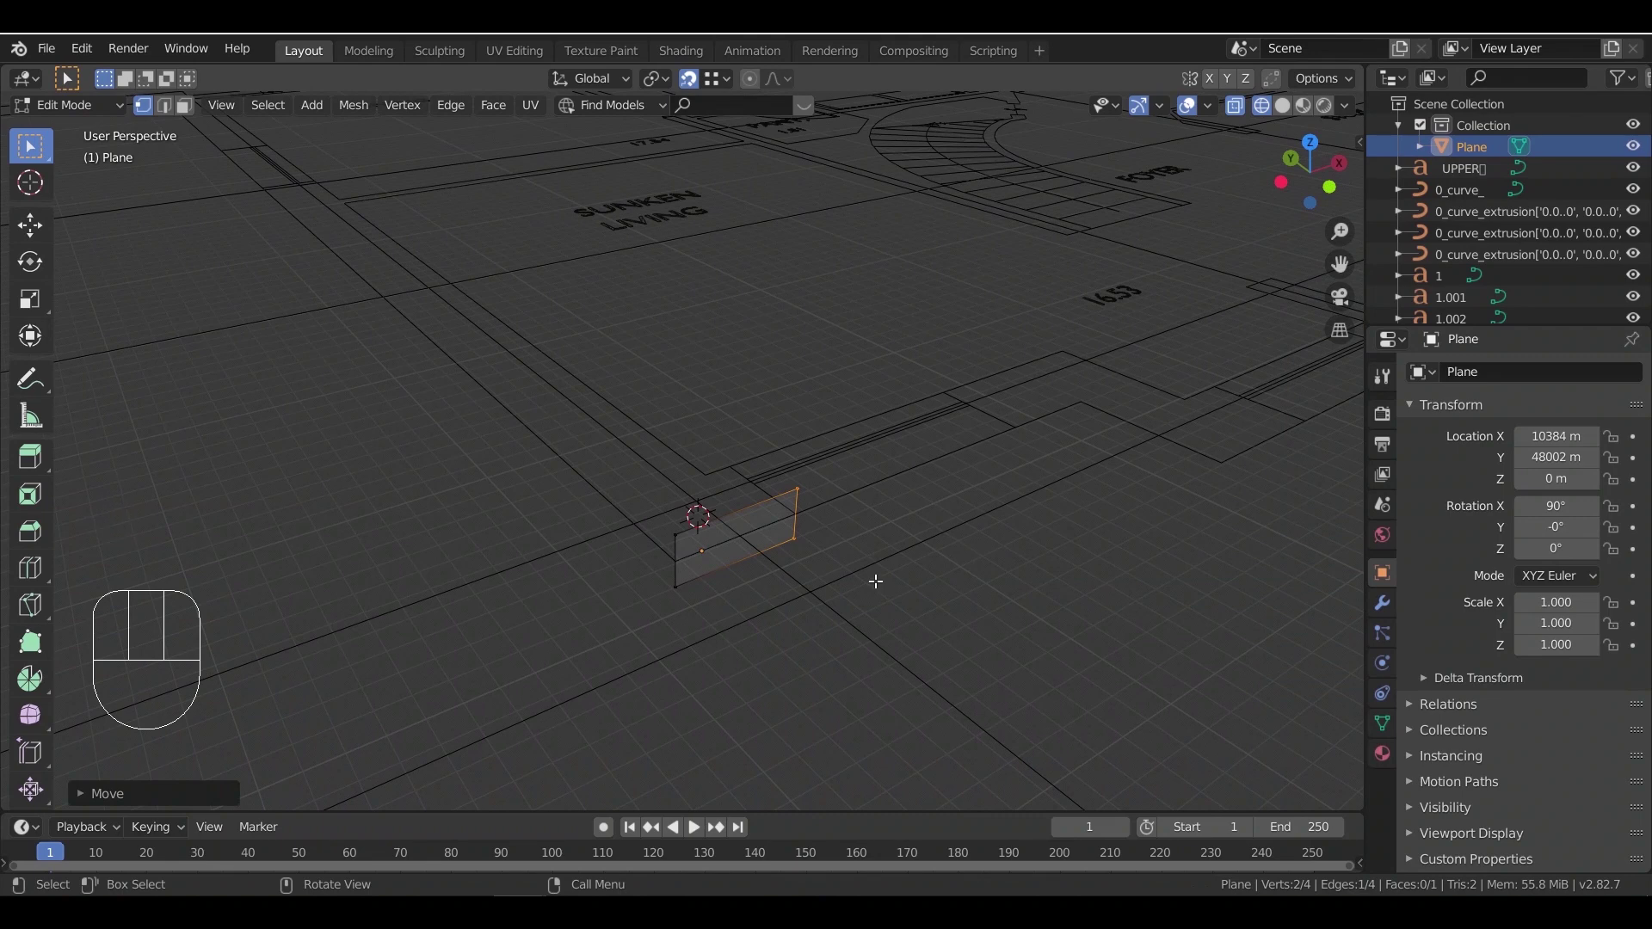
pyautogui.press('e')
pyautogui.click(1022, 435)
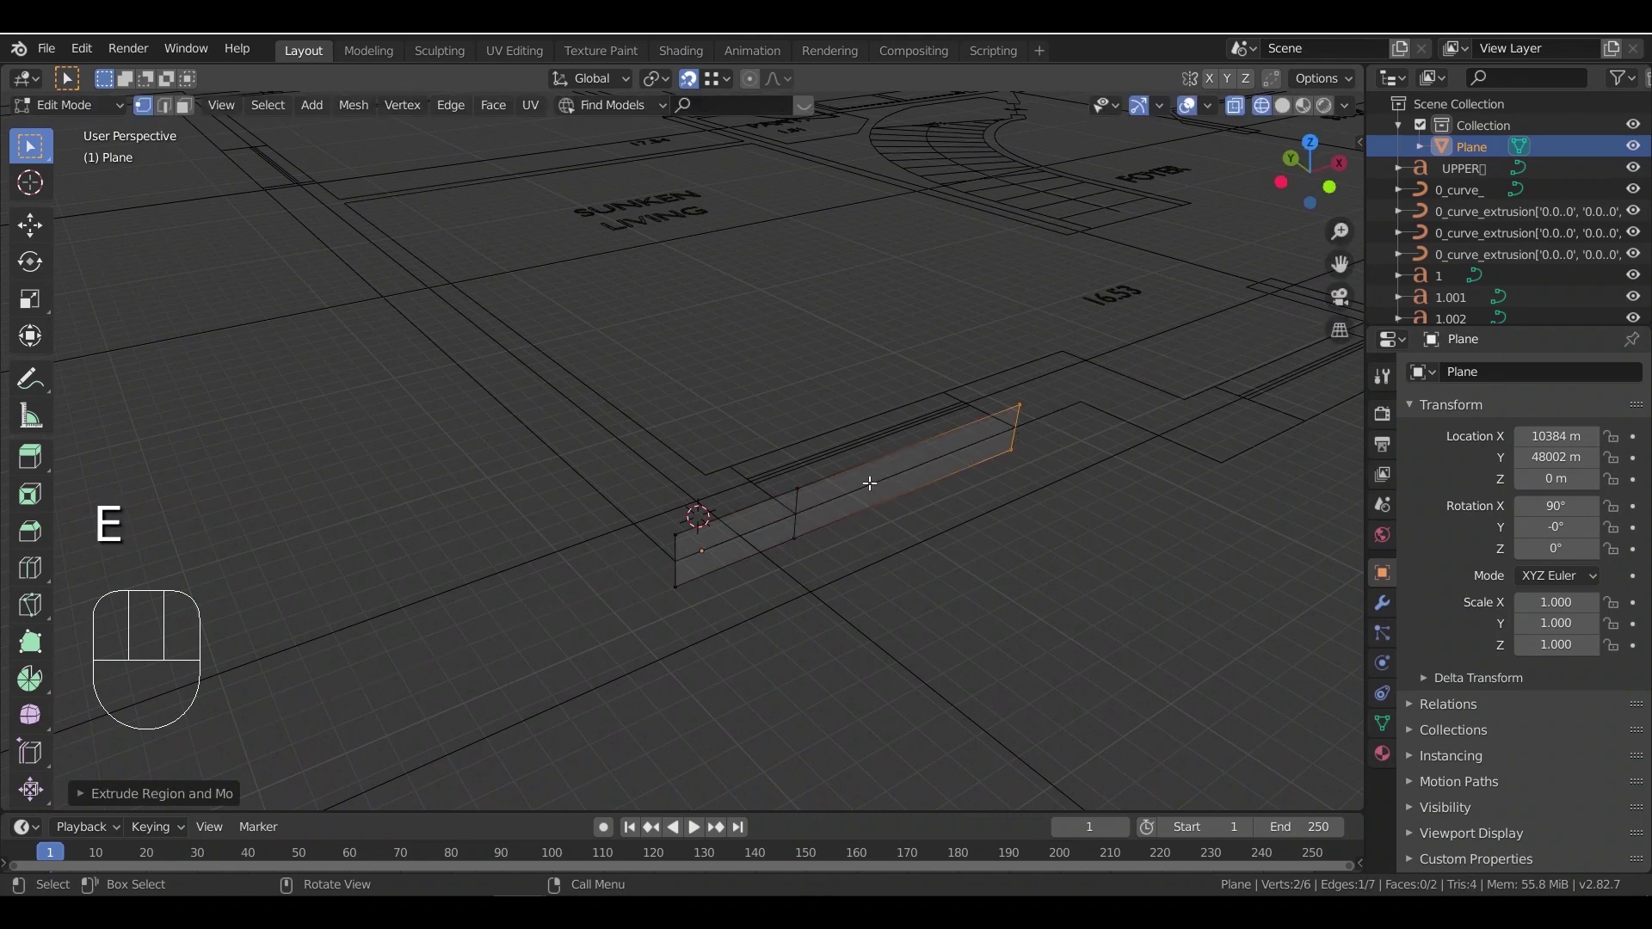
pyautogui.press('a')
pyautogui.press('g')
pyautogui.click(823, 436)
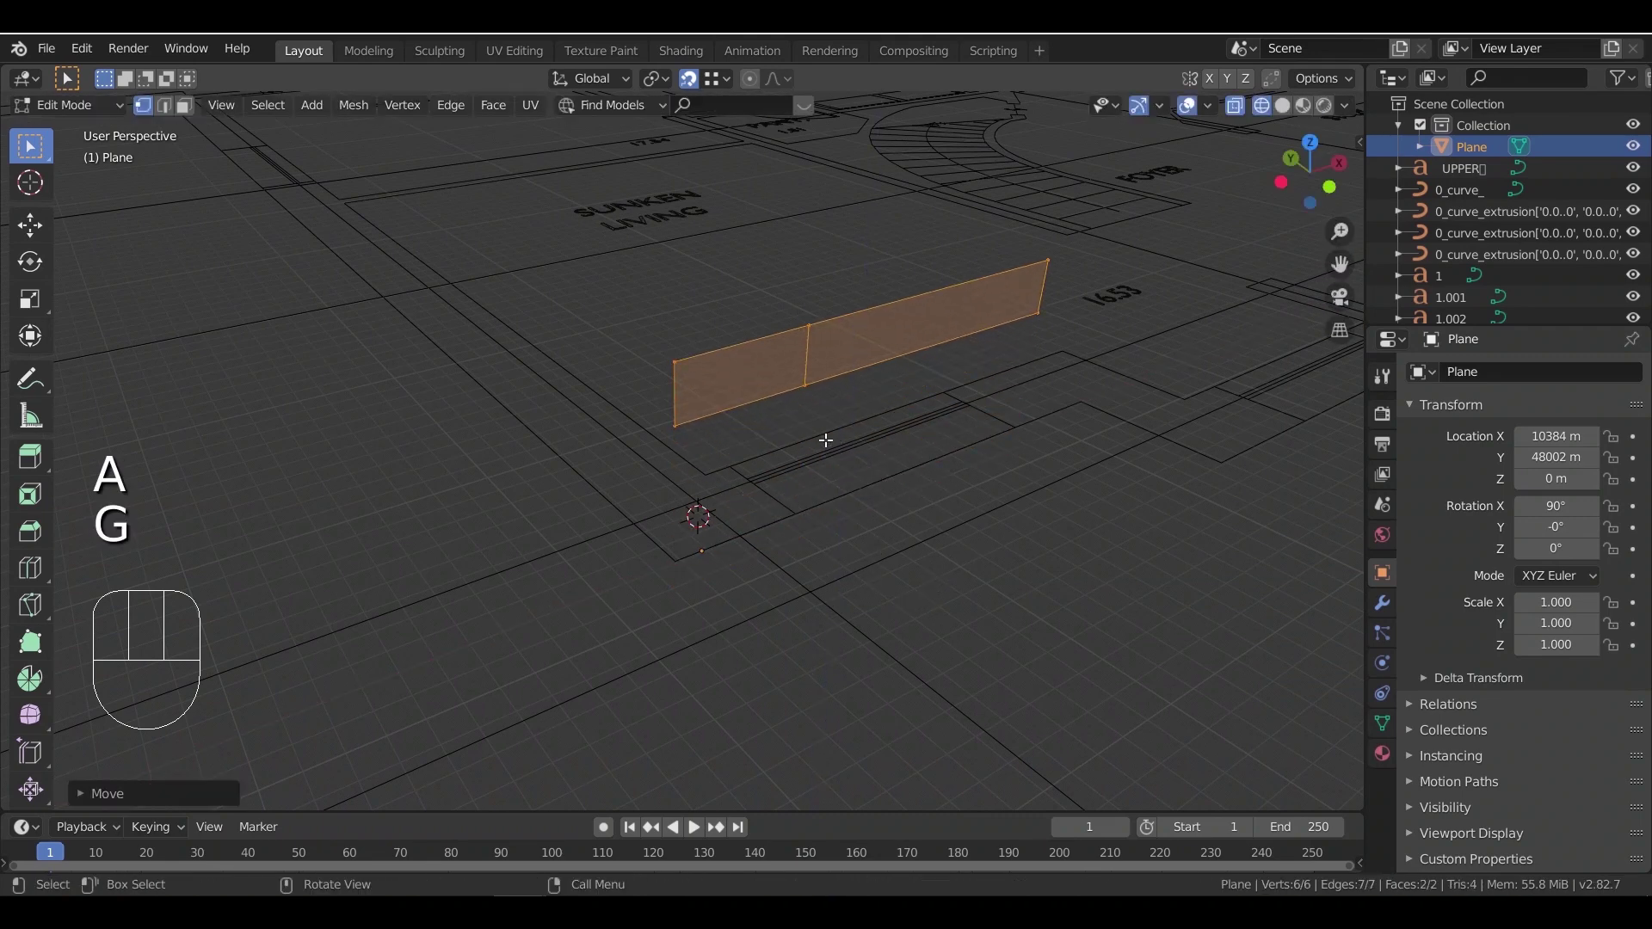
pyautogui.press('g')
pyautogui.click(1007, 524)
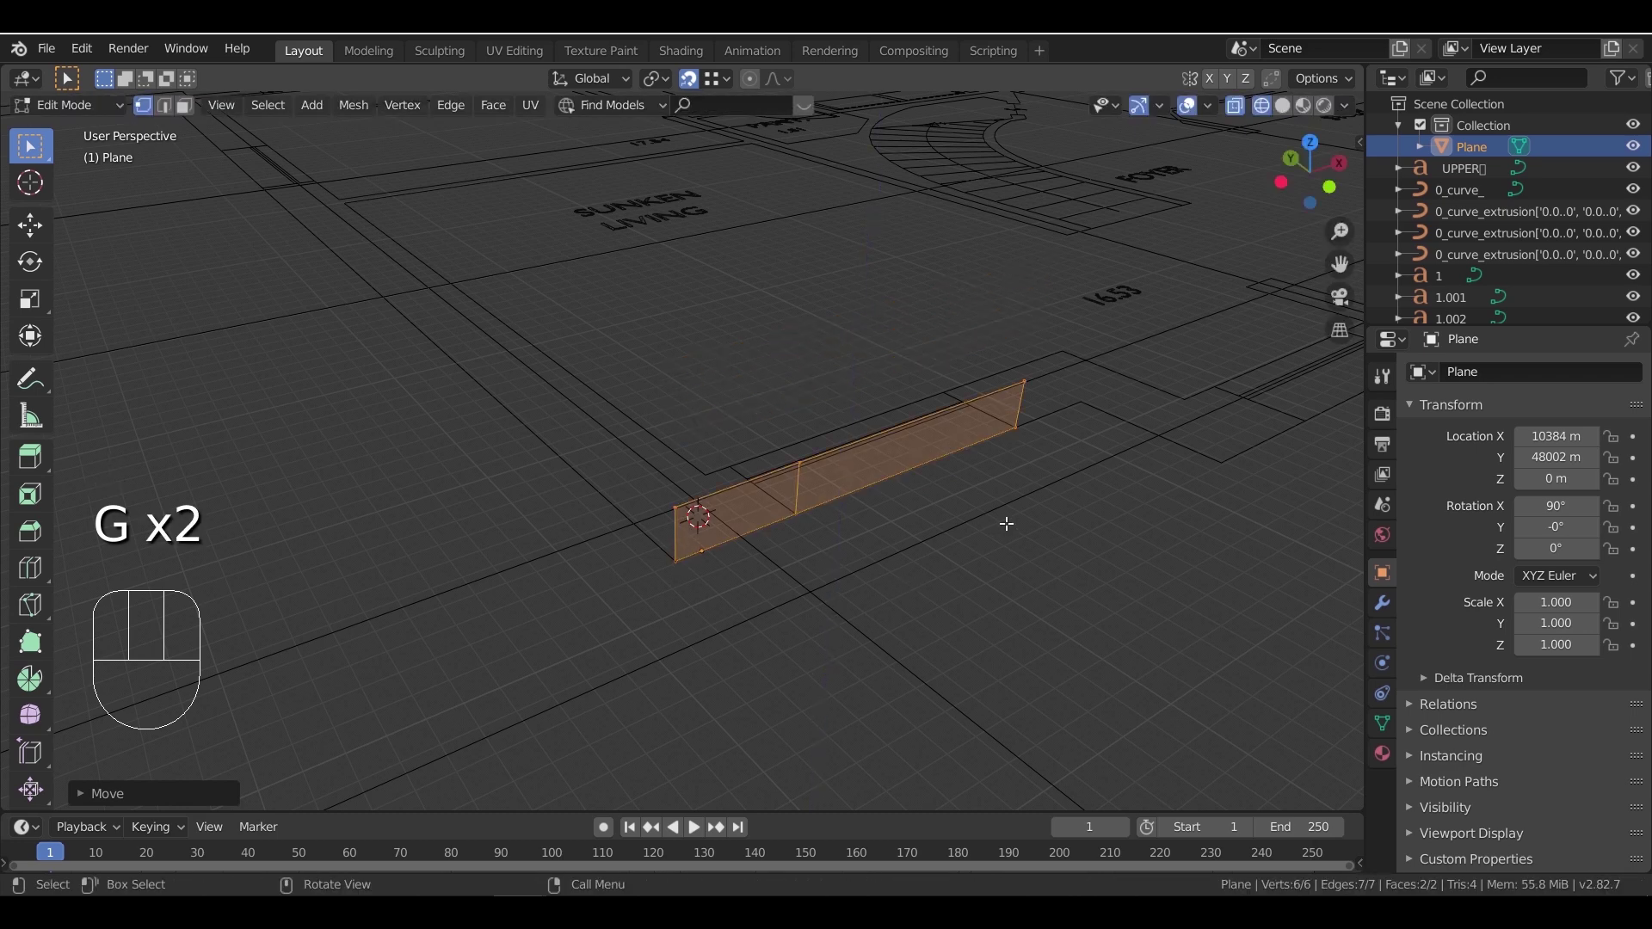
# - Extrude the strip's end edge in two more segments along the Y-axis walls
pyautogui.click(1037, 435)
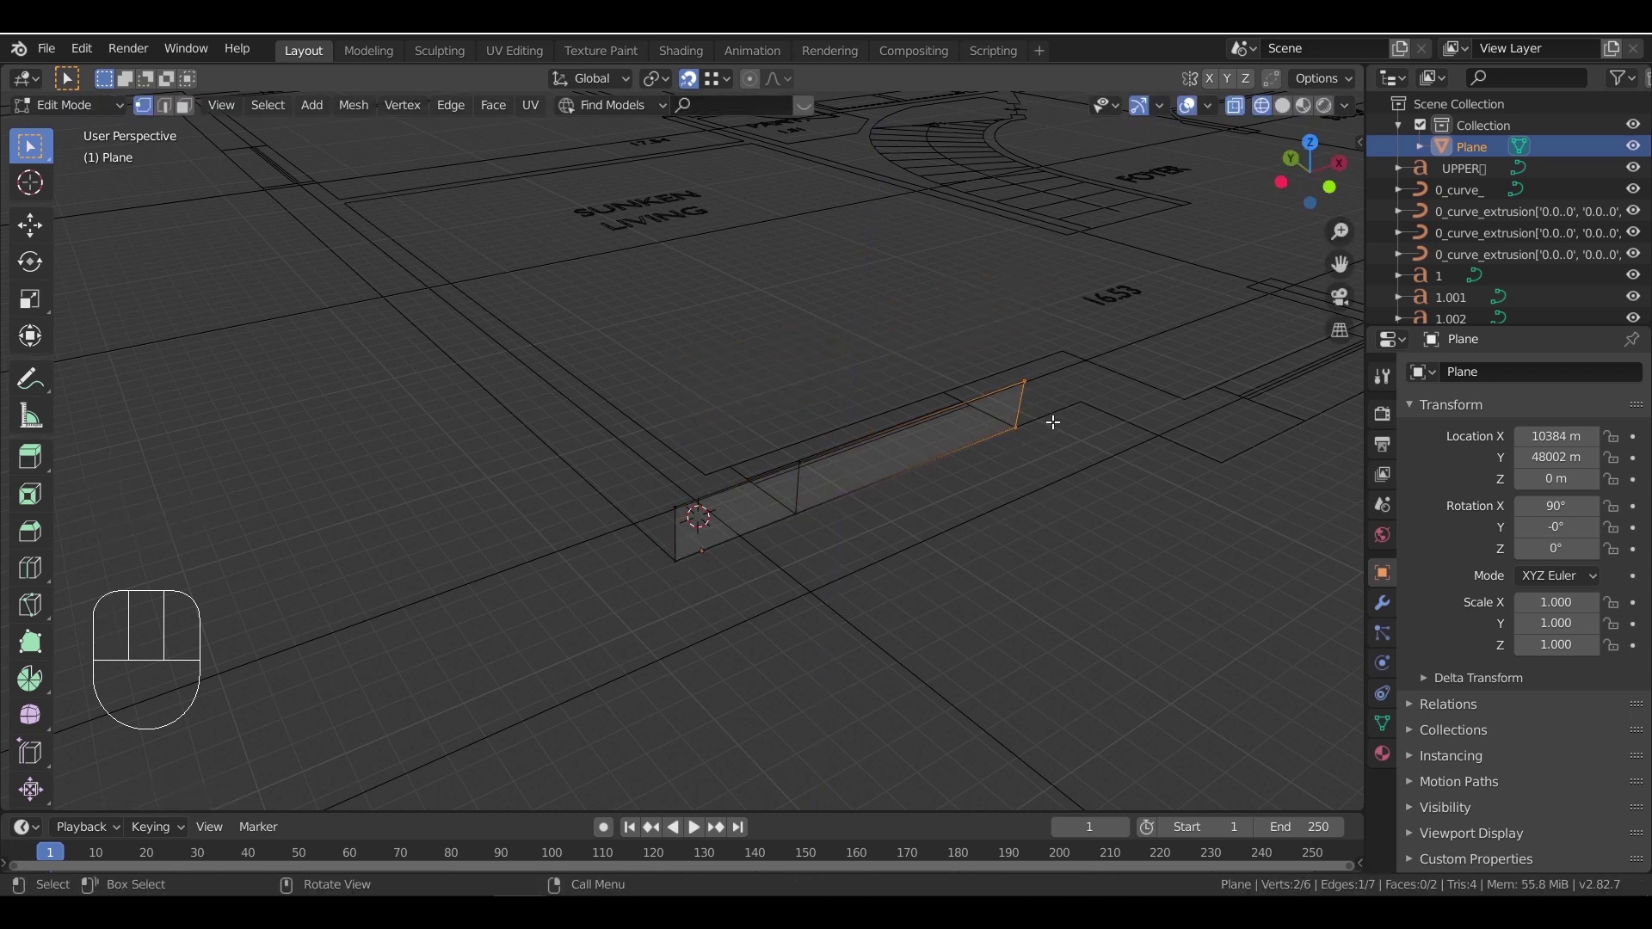
pyautogui.press('e')
pyautogui.click(1086, 408)
pyautogui.press('e')
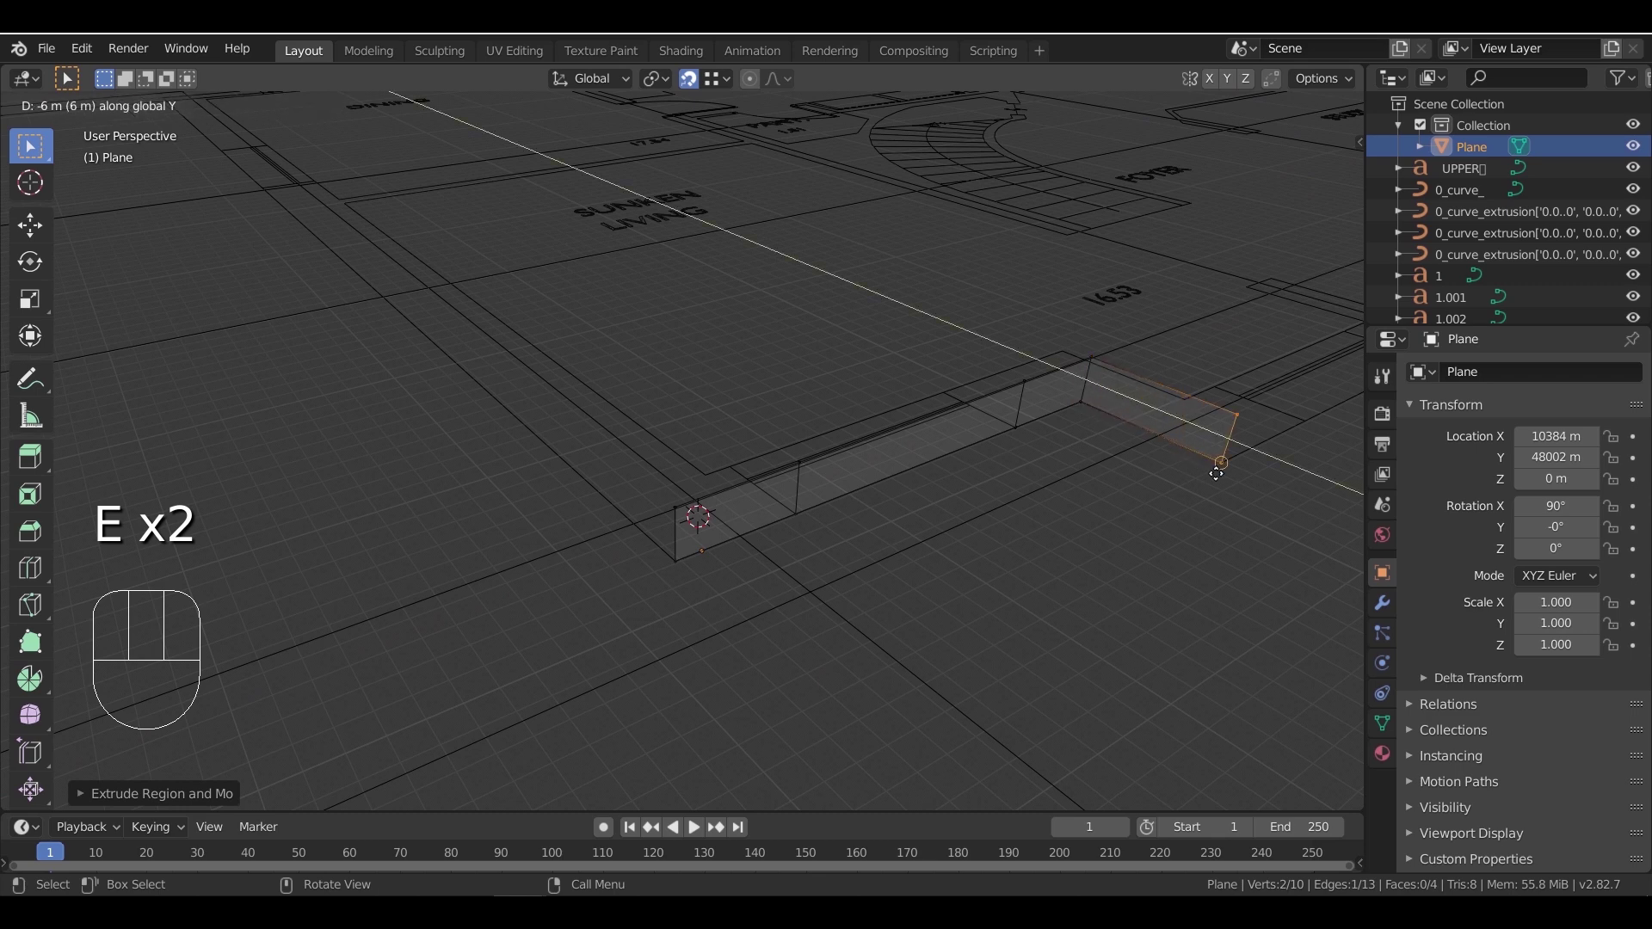
pyautogui.click(1216, 473)
pyautogui.moveTo(1007, 587); pyautogui.dragTo(1025, 501, button='middle')
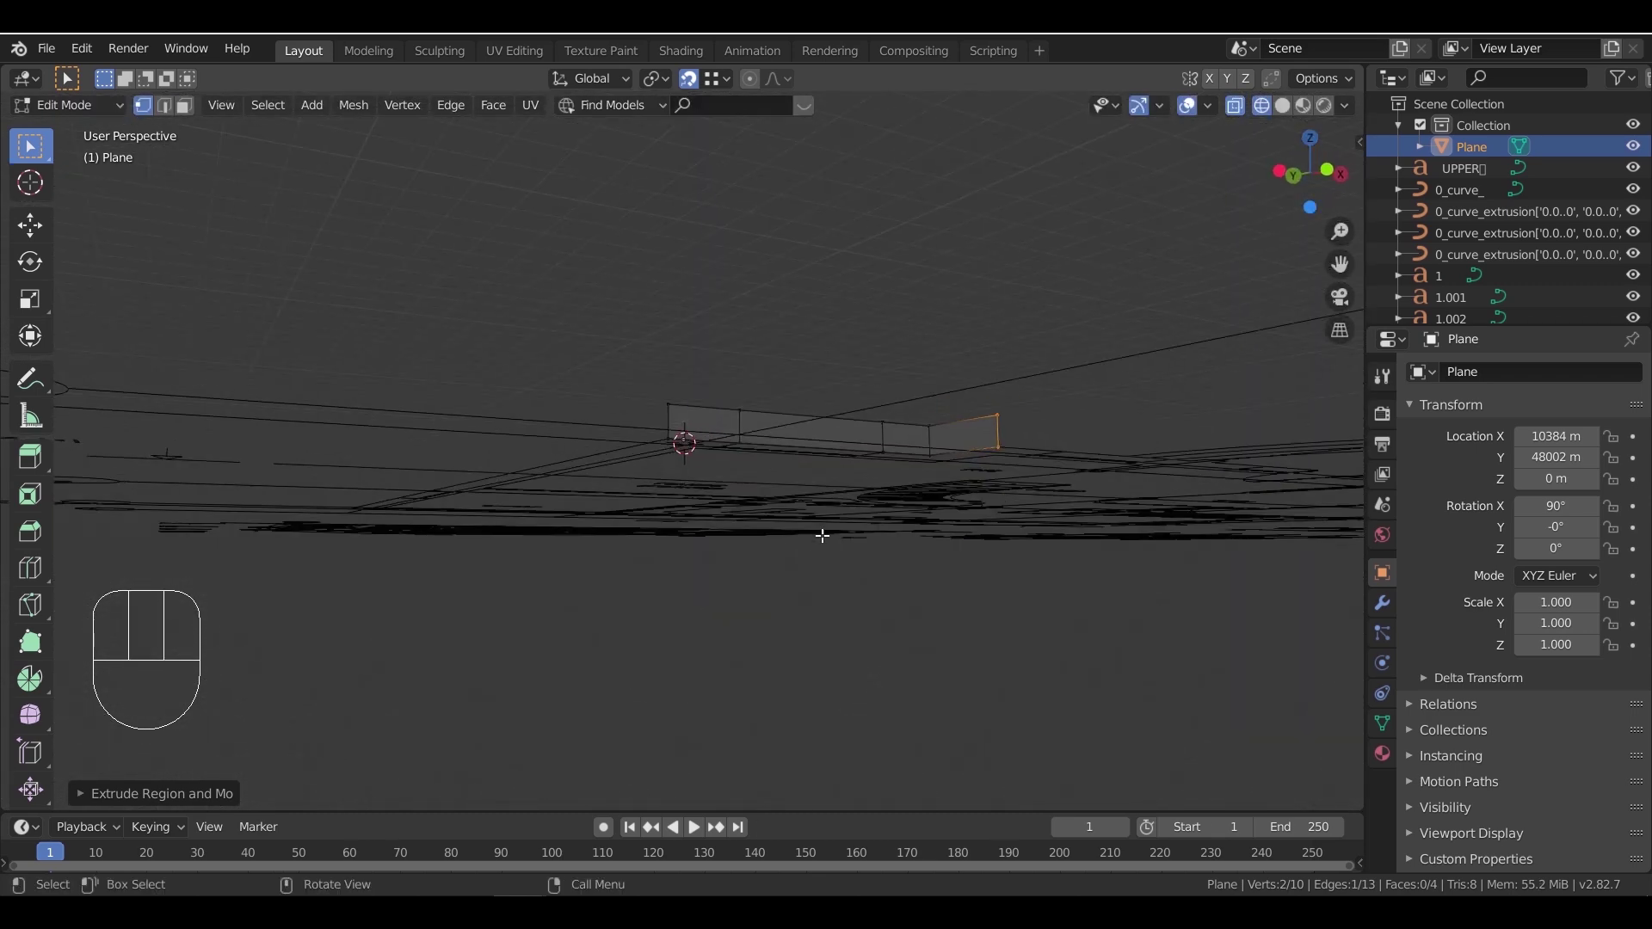
pyautogui.moveTo(822, 535); pyautogui.dragTo(786, 565, button='middle')
pyautogui.press('KP_1')
# - Raise the wall's top edges in front view to set the wall height
pyautogui.moveTo(578, 407); pyautogui.dragTo(1014, 418)
pyautogui.press('g')
pyautogui.click(1061, 140)
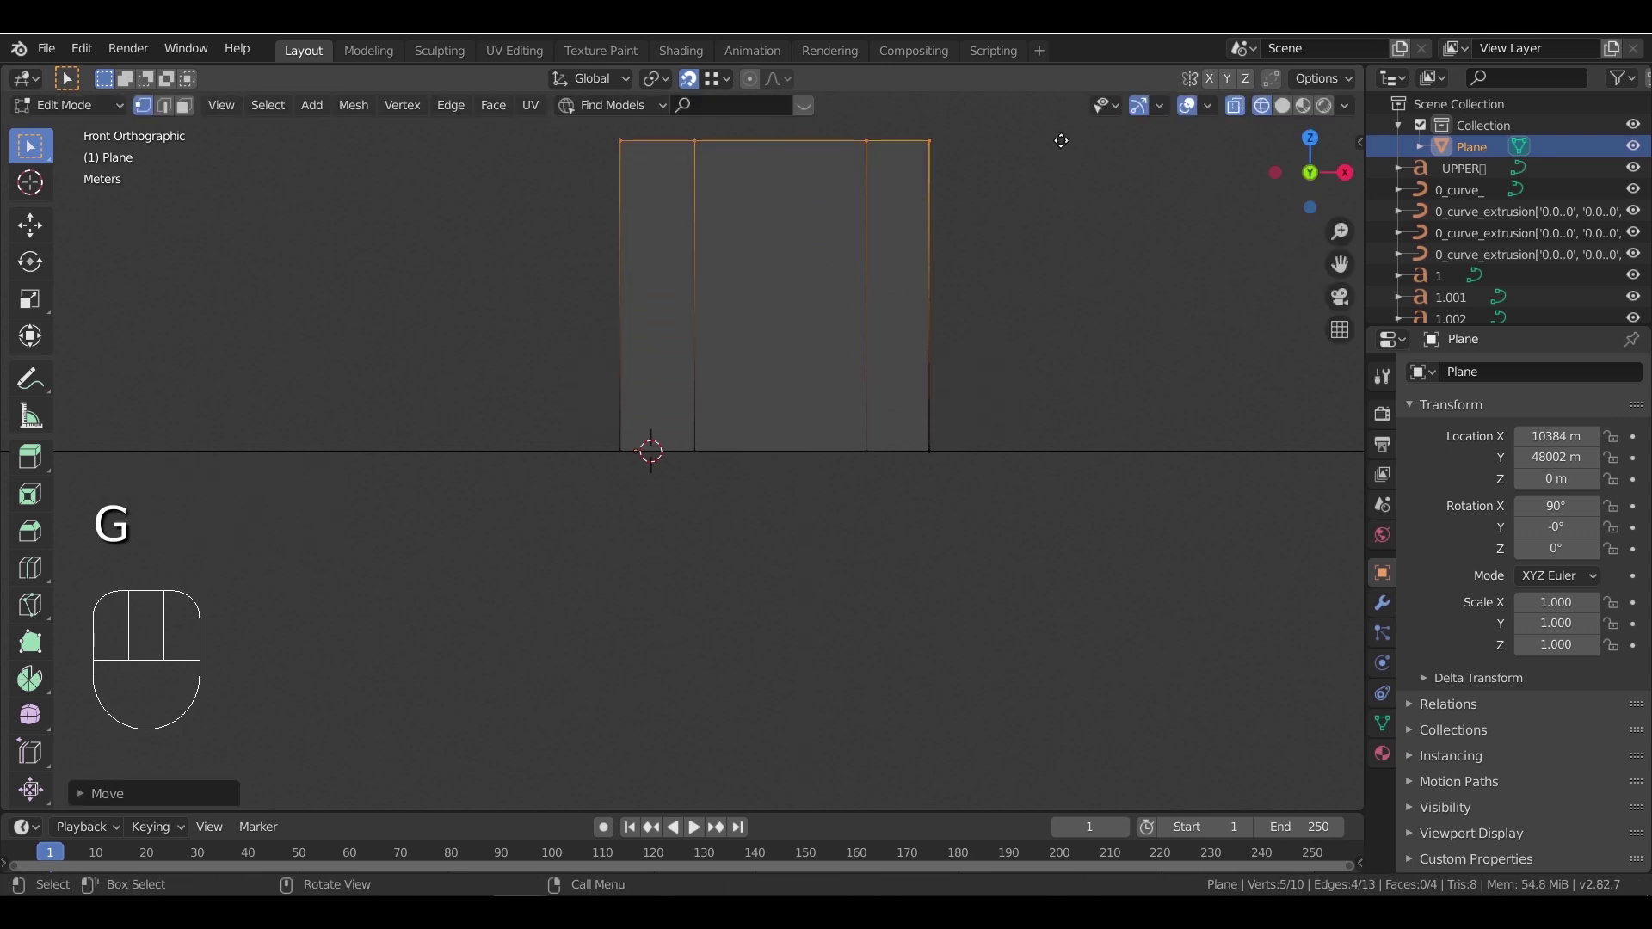
pyautogui.moveTo(834, 390); pyautogui.dragTo(726, 493, button='middle')
pyautogui.scroll(-2, 664, 616)
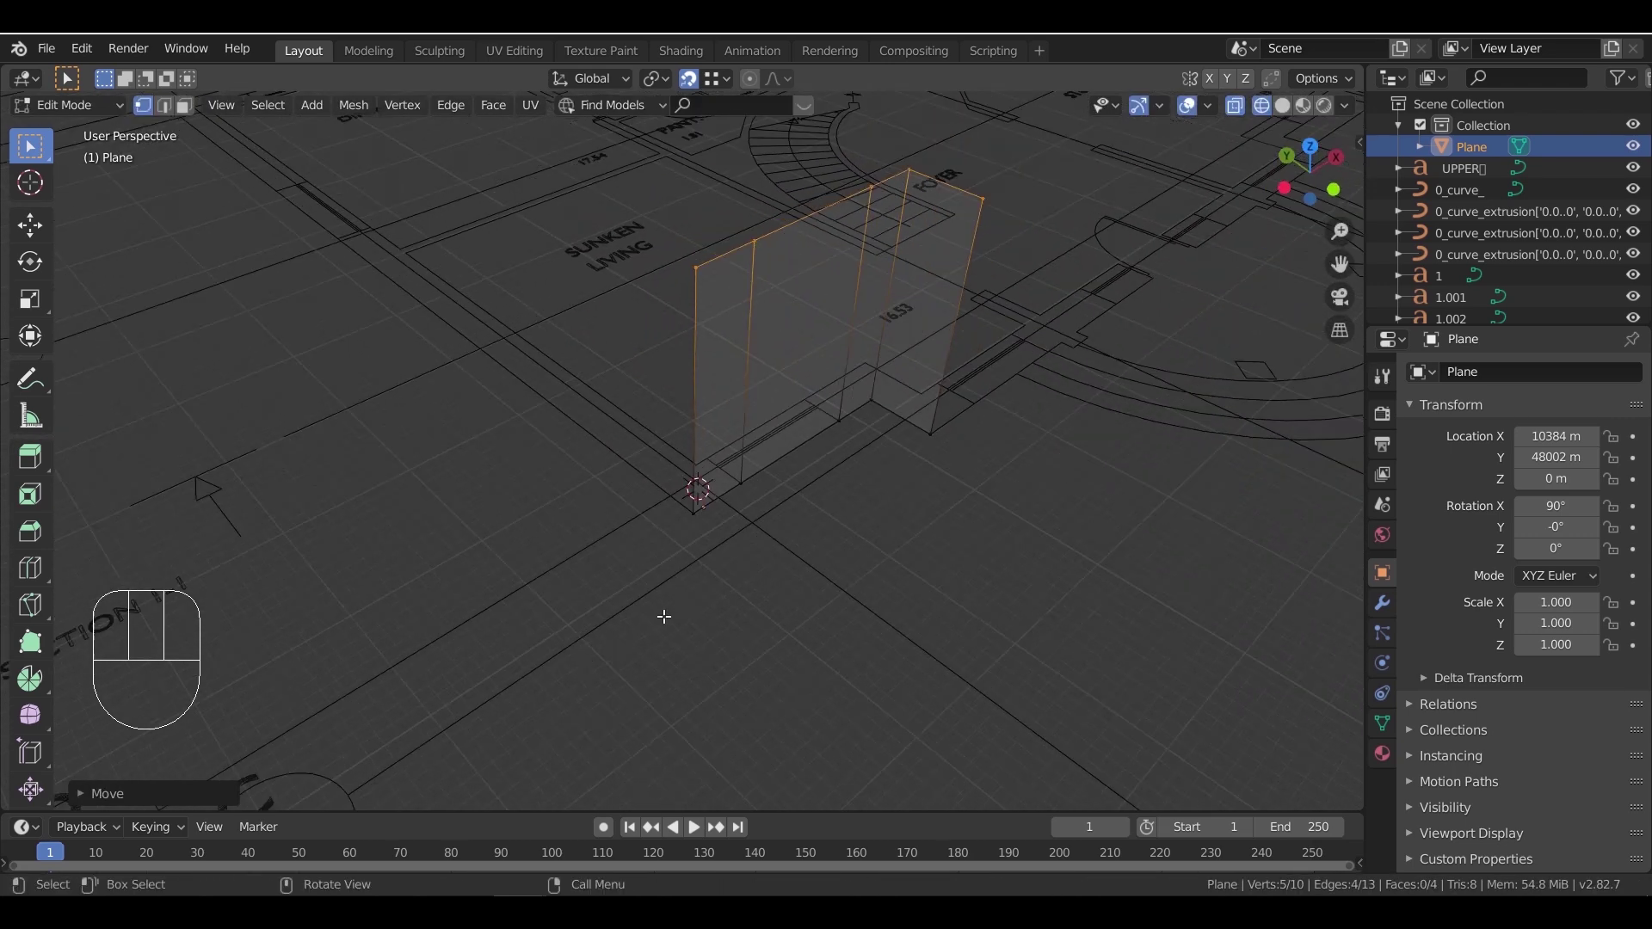
pyautogui.keyDown('shift'); pyautogui.moveTo(664, 616); pyautogui.dragTo(827, 637, button='middle'); pyautogui.keyUp('shift')
pyautogui.moveTo(705, 509); pyautogui.dragTo(630, 508, button='middle')
pyautogui.scroll(-2, 599, 529)
pyautogui.keyDown('shift'); pyautogui.moveTo(826, 609); pyautogui.dragTo(887, 572, button='middle'); pyautogui.keyUp('shift')
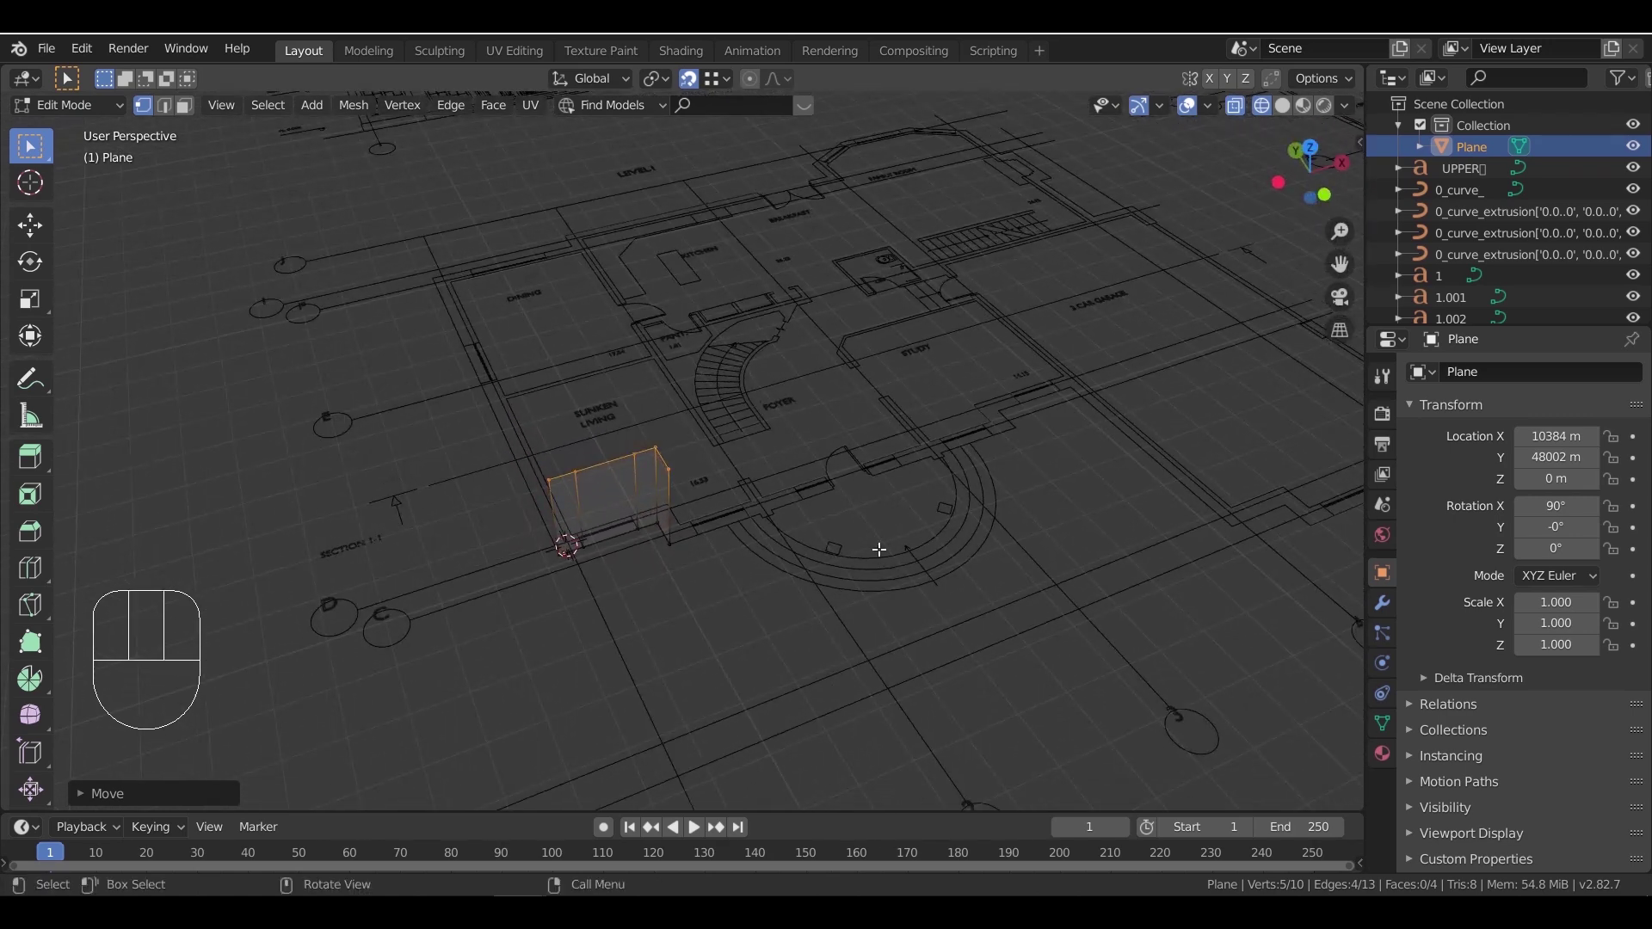
pyautogui.scroll(-2, 864, 541)
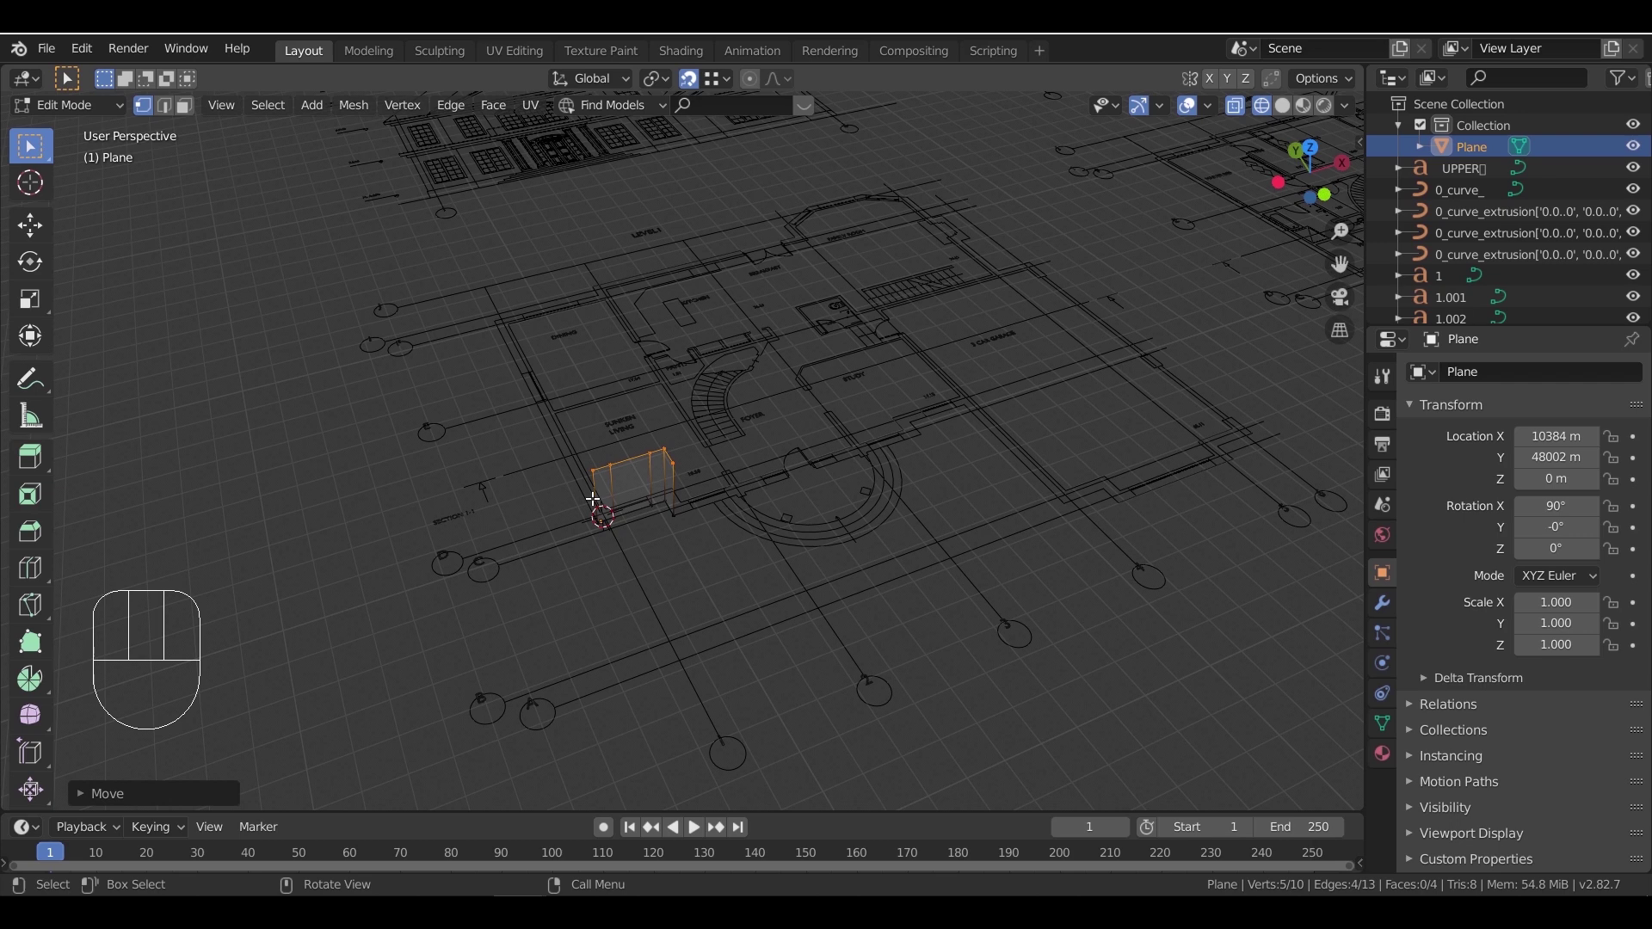
# - Return to Object Mode and switch over to the AutoCAD house plans drawing
pyautogui.press('Tab')
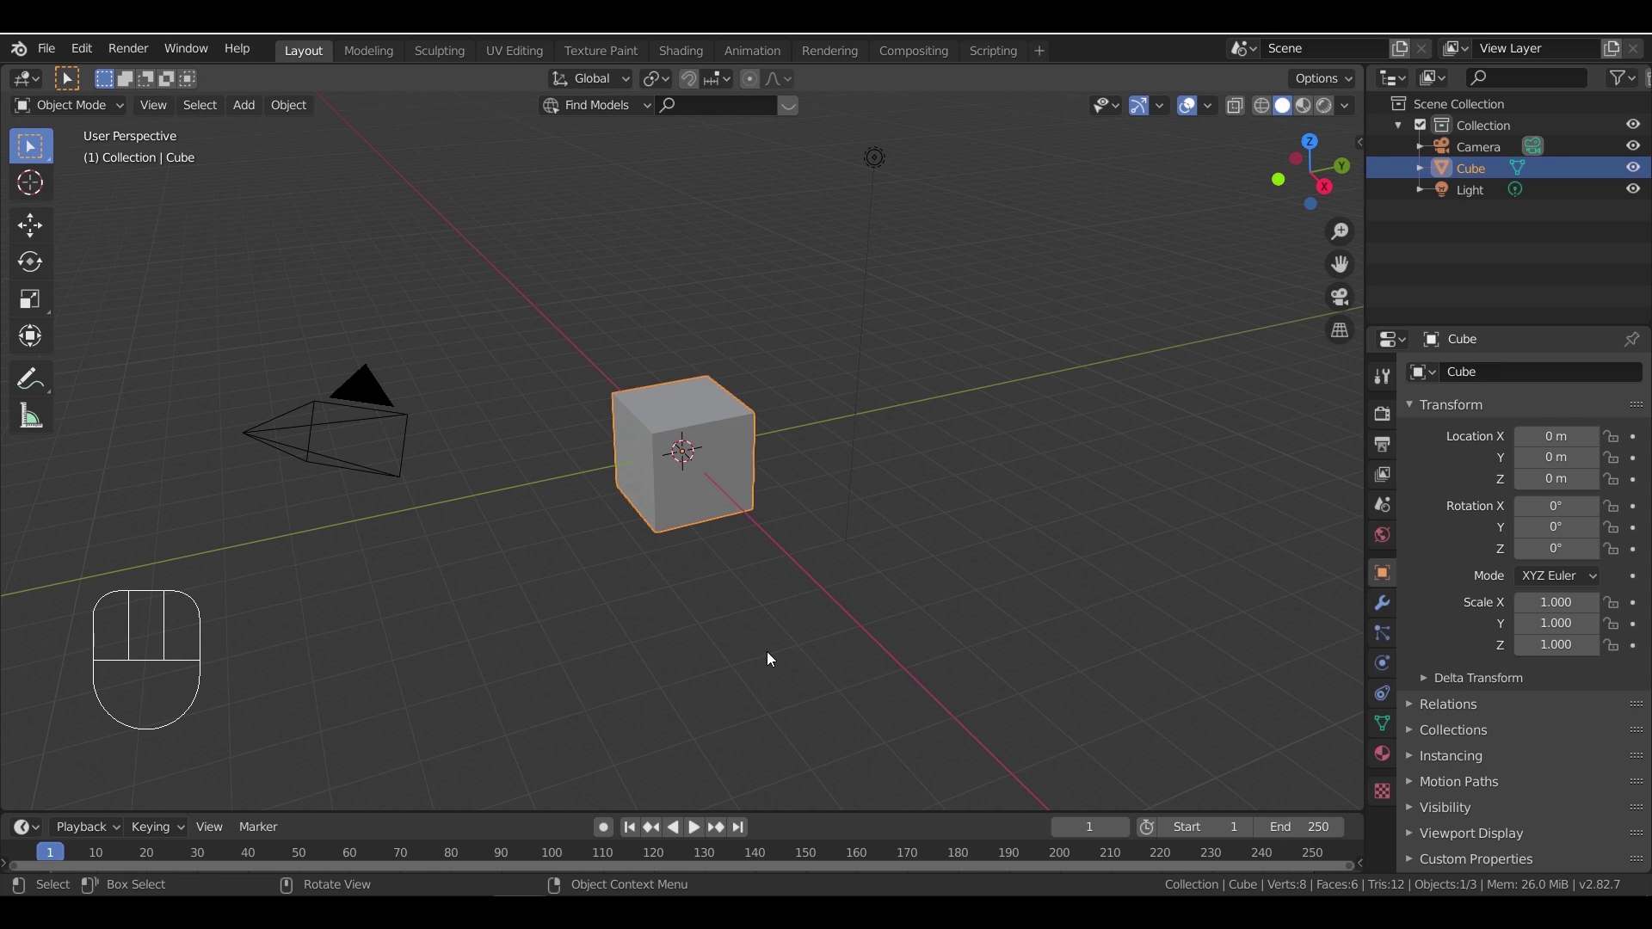
pyautogui.moveTo(585, 912)
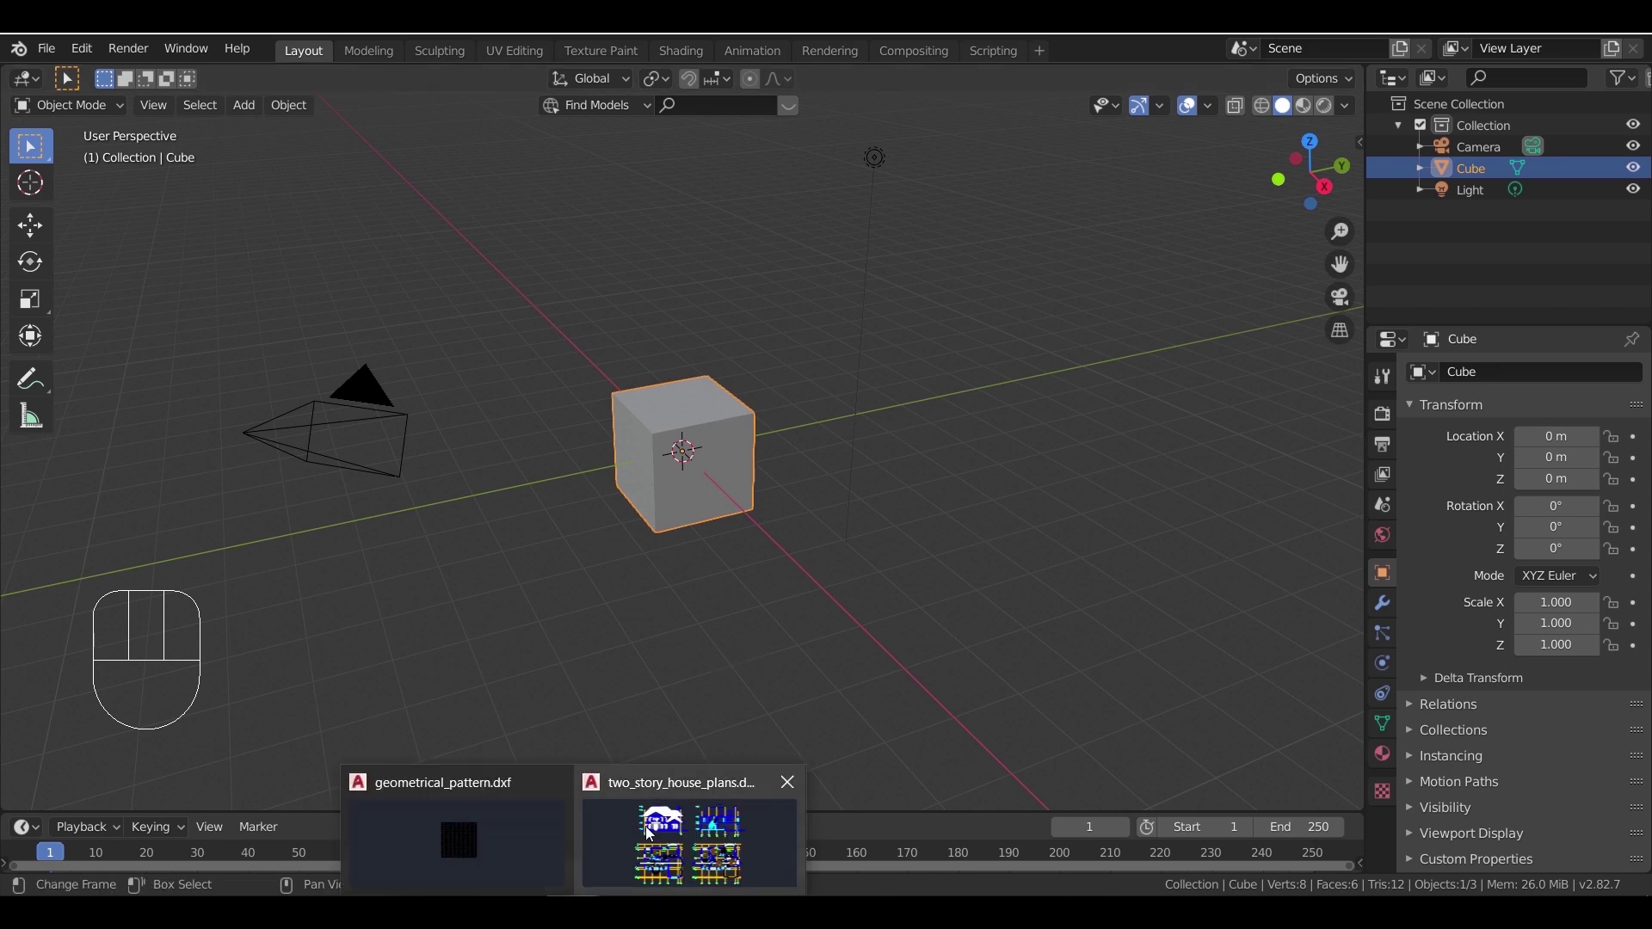
pyautogui.click(645, 826)
# - Save the drawing as '2 blender' in AutoCAD 2010/LT2010 Drawing (*.dwg) format
pyautogui.scroll(-5, 745, 479)
pyautogui.scroll(3, 860, 498)
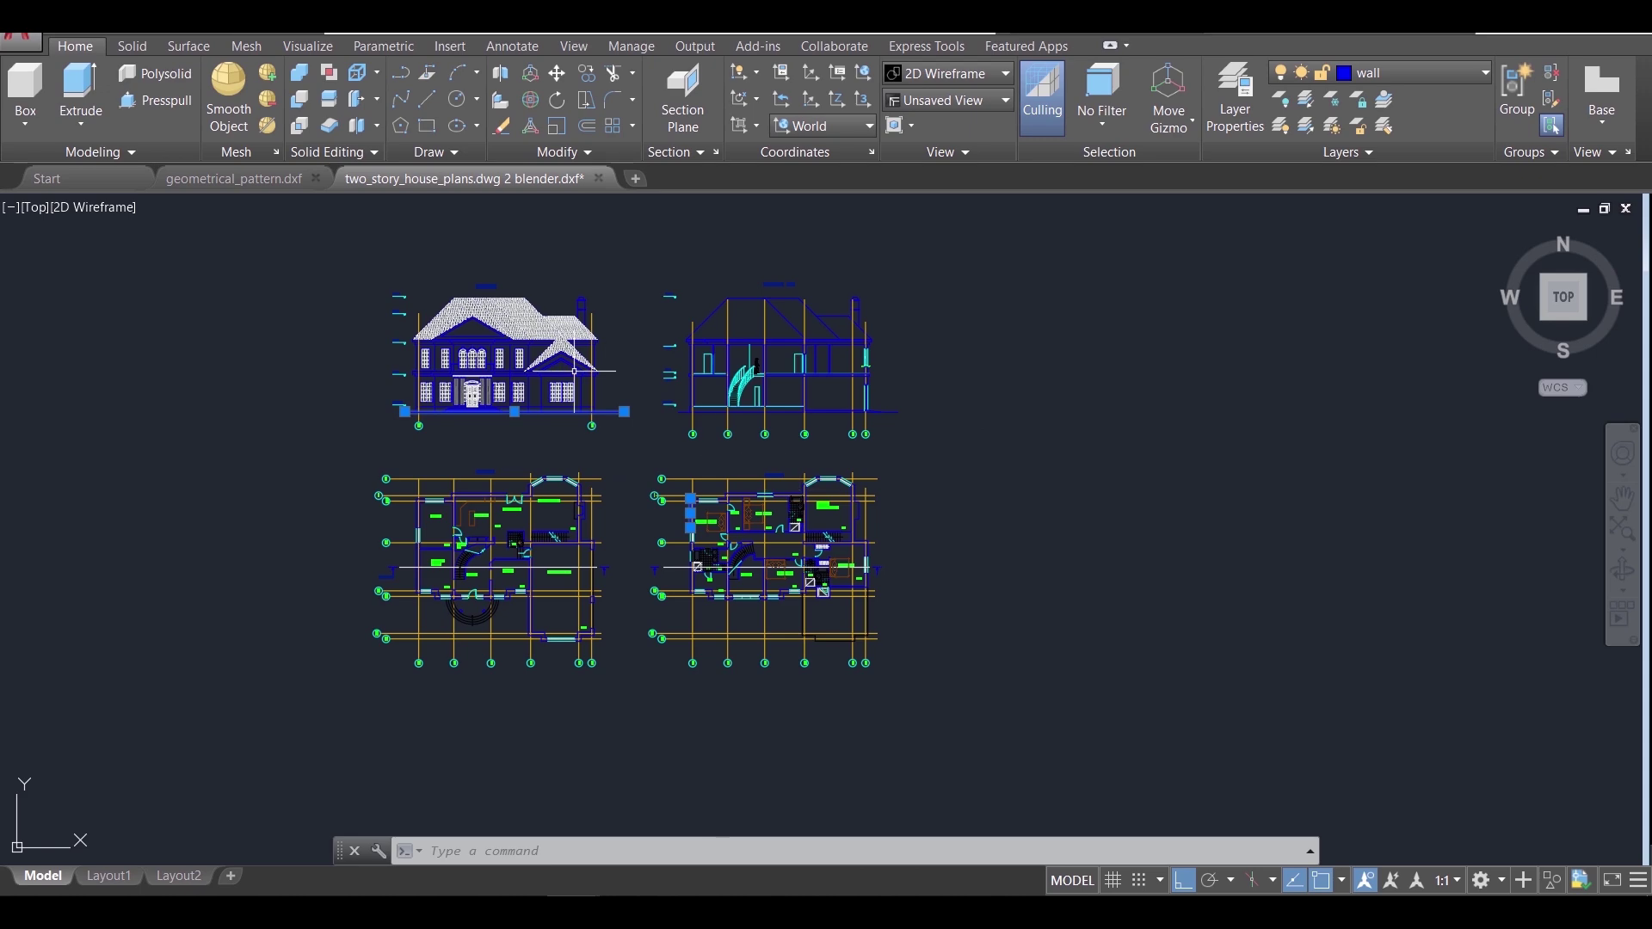
pyautogui.click(18, 43)
pyautogui.click(76, 288)
pyautogui.click(855, 695)
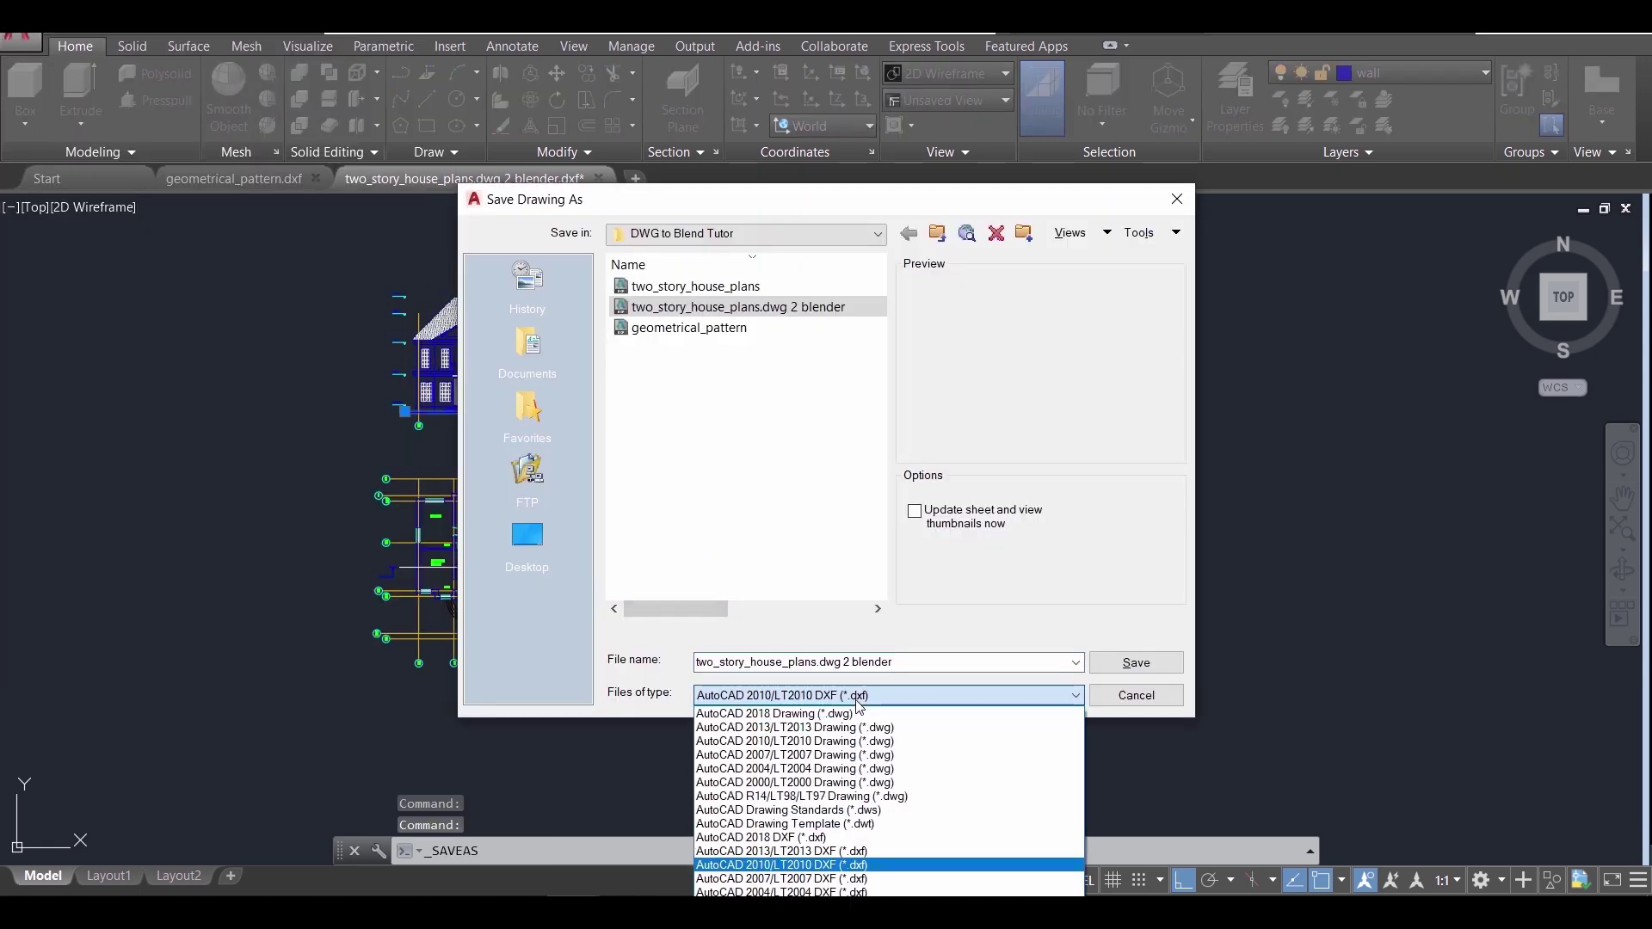
pyautogui.click(871, 741)
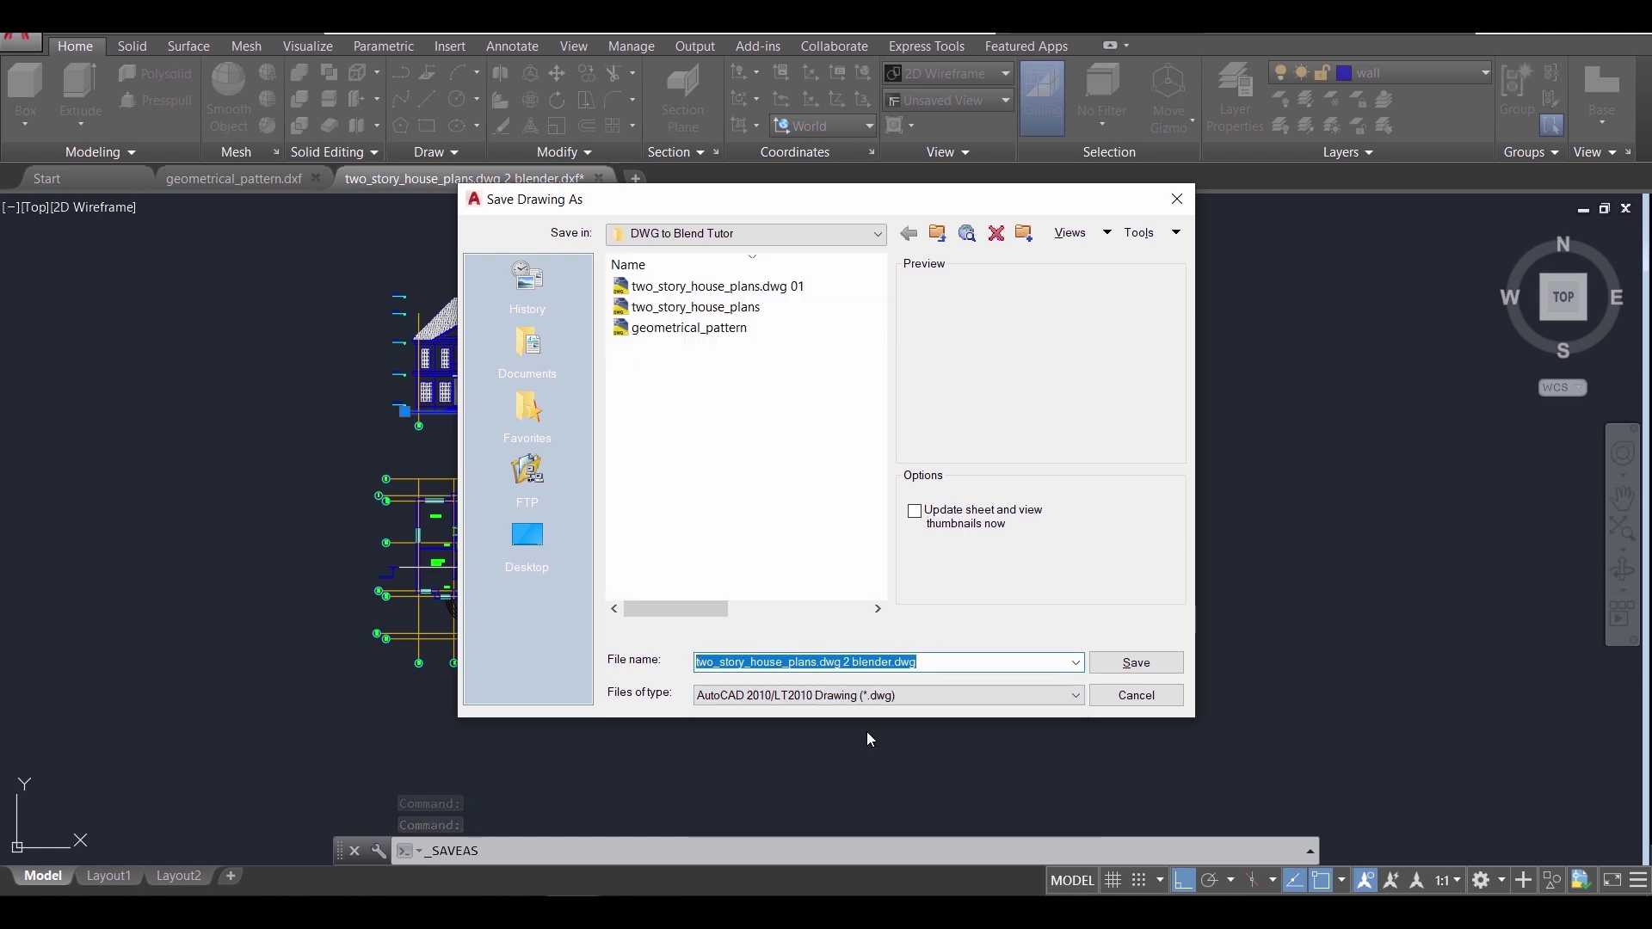
pyautogui.click(937, 662)
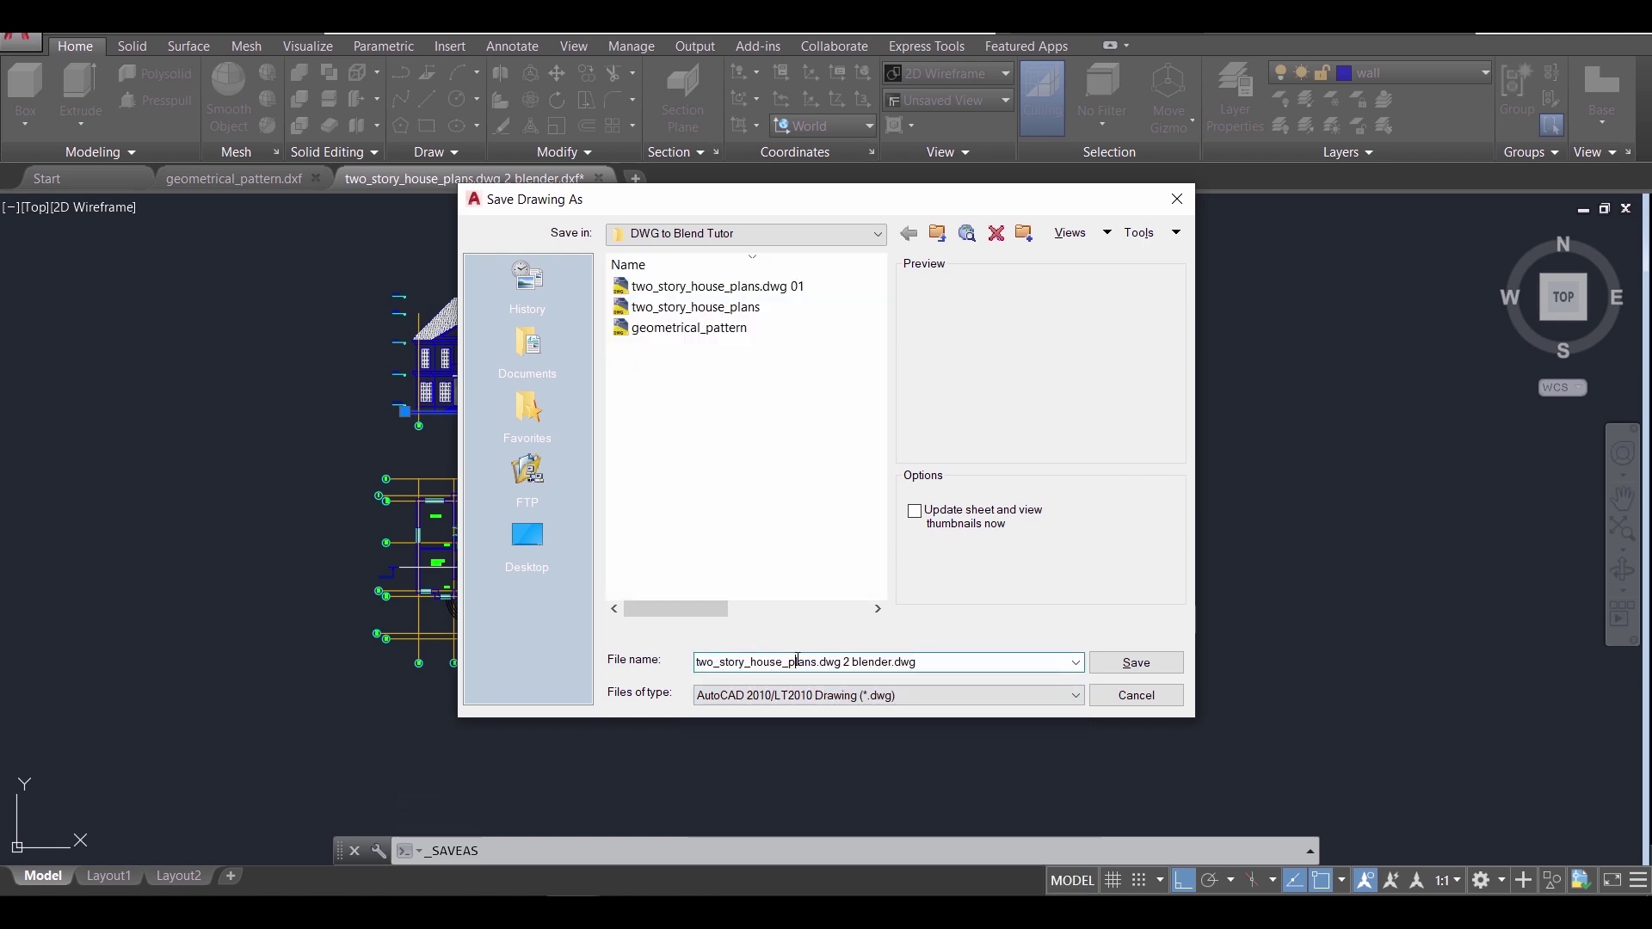
pyautogui.click(1128, 666)
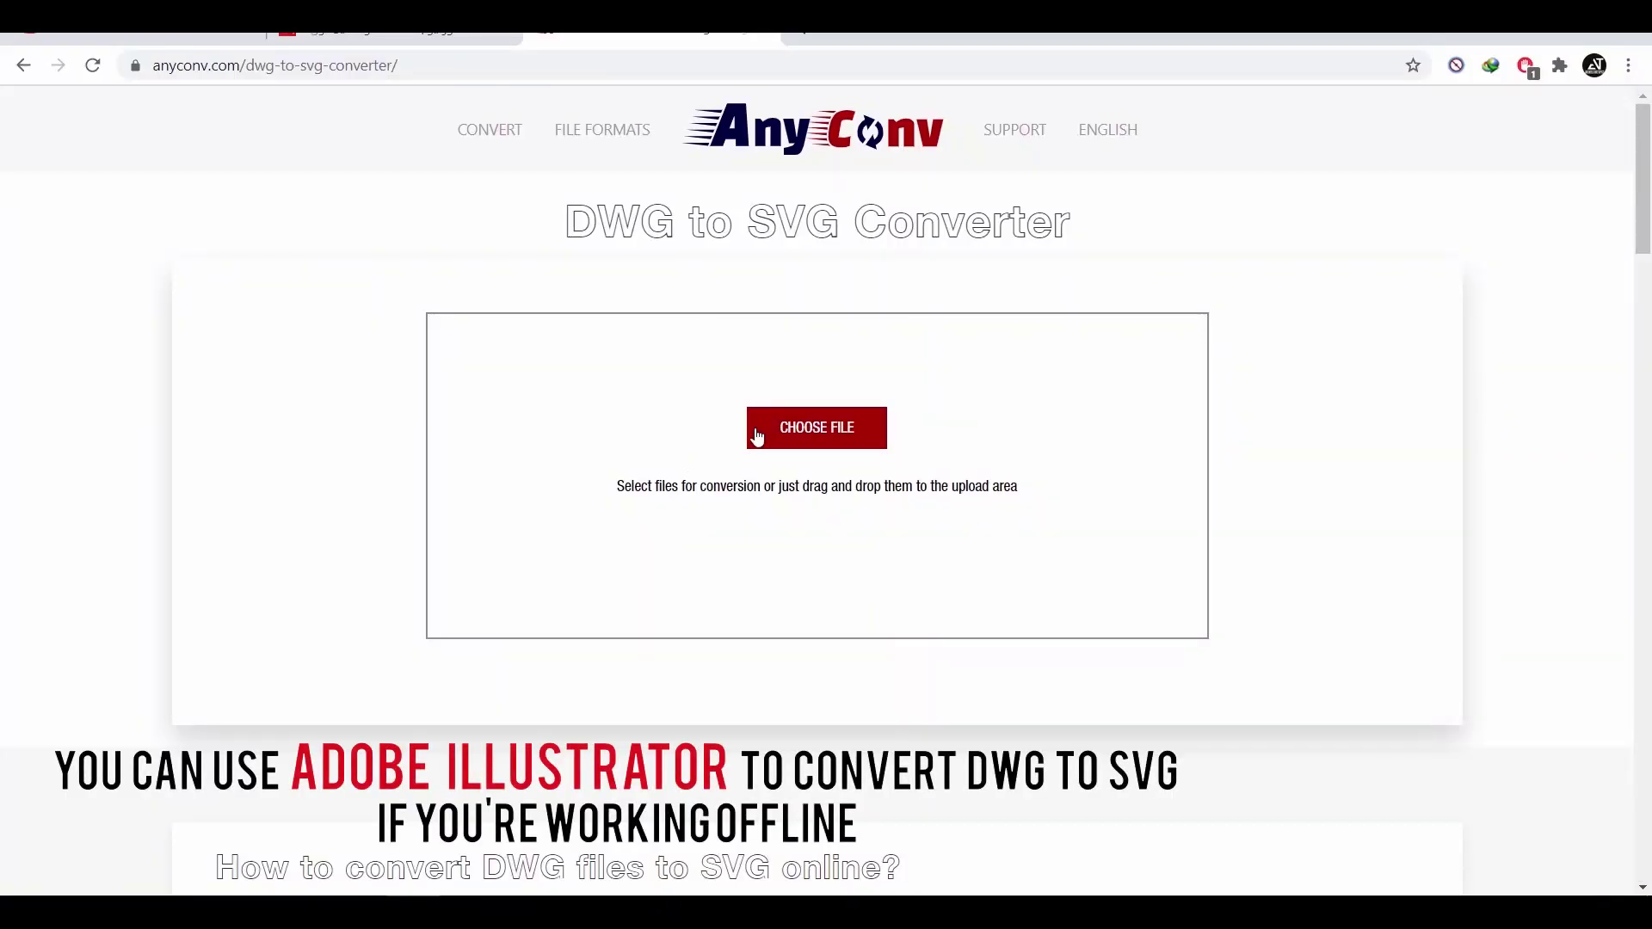
# - Upload 2 blender.dwg to AnyConv, convert it to SVG and download the SVG file
pyautogui.click(835, 435)
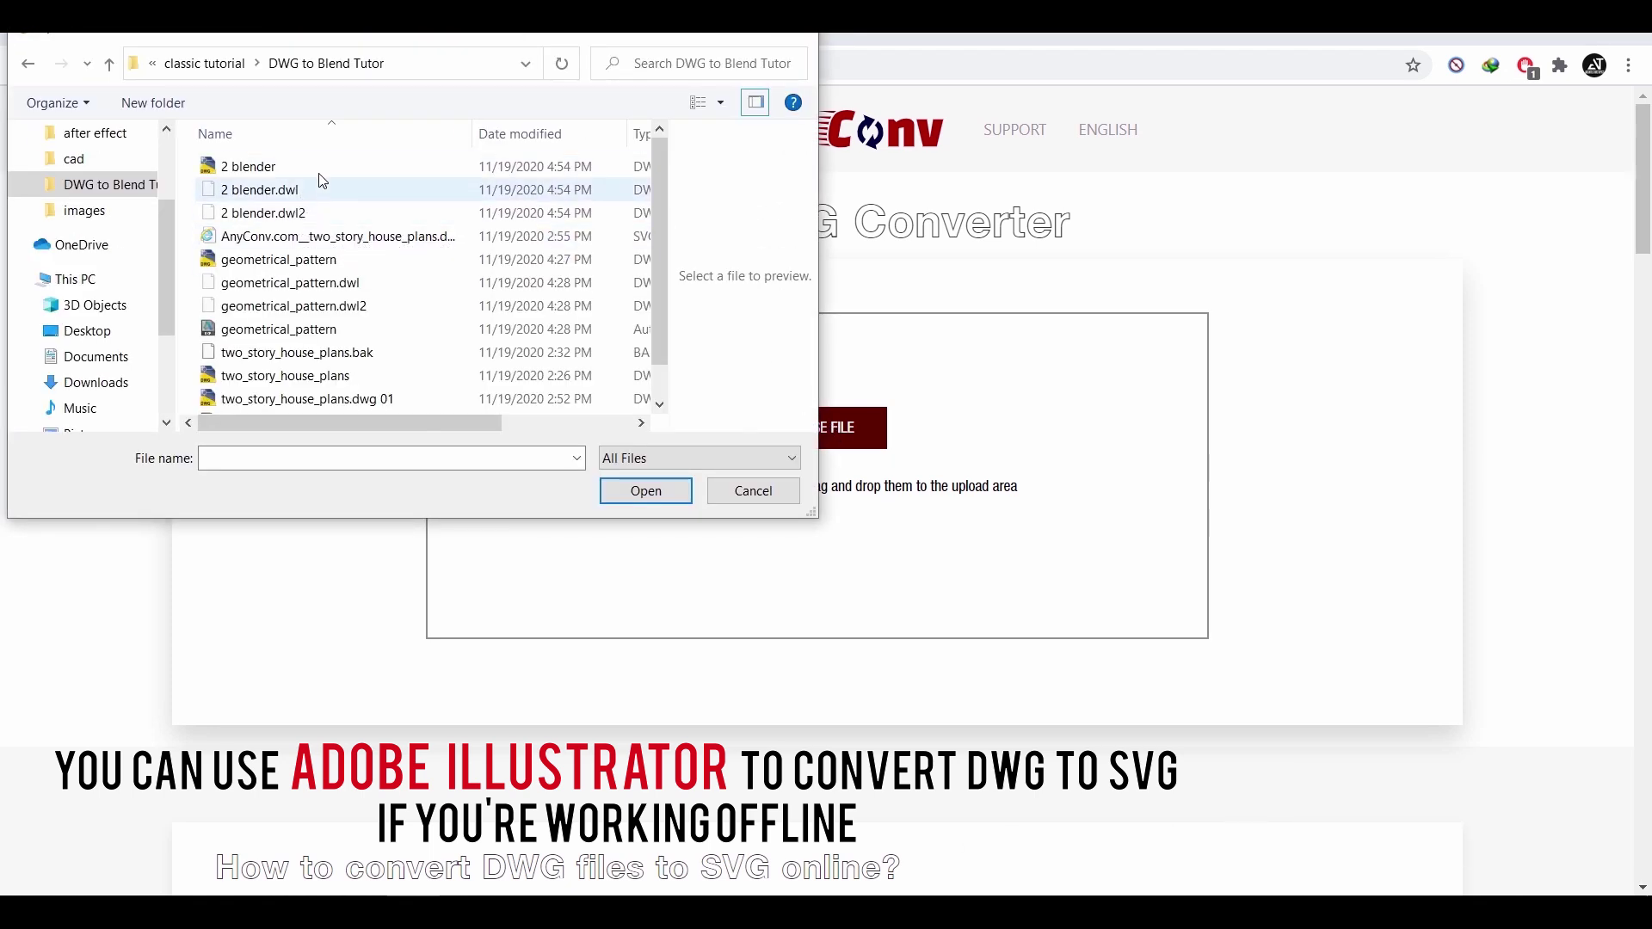
pyautogui.click(303, 167)
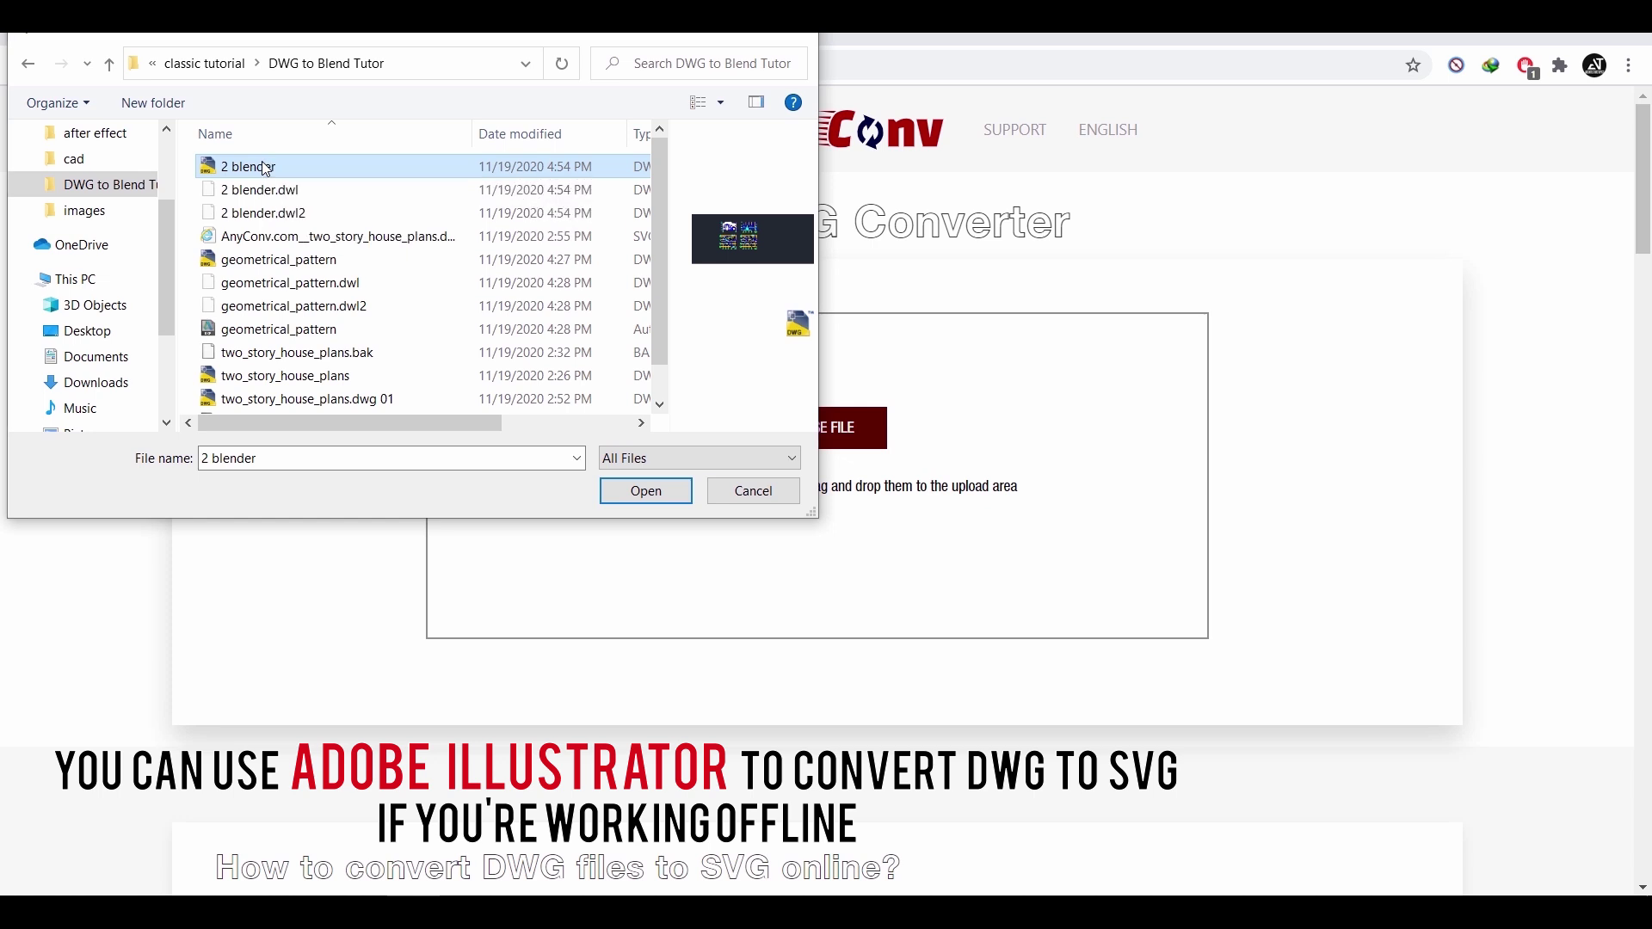
pyautogui.doubleClick(275, 167)
pyautogui.click(772, 468)
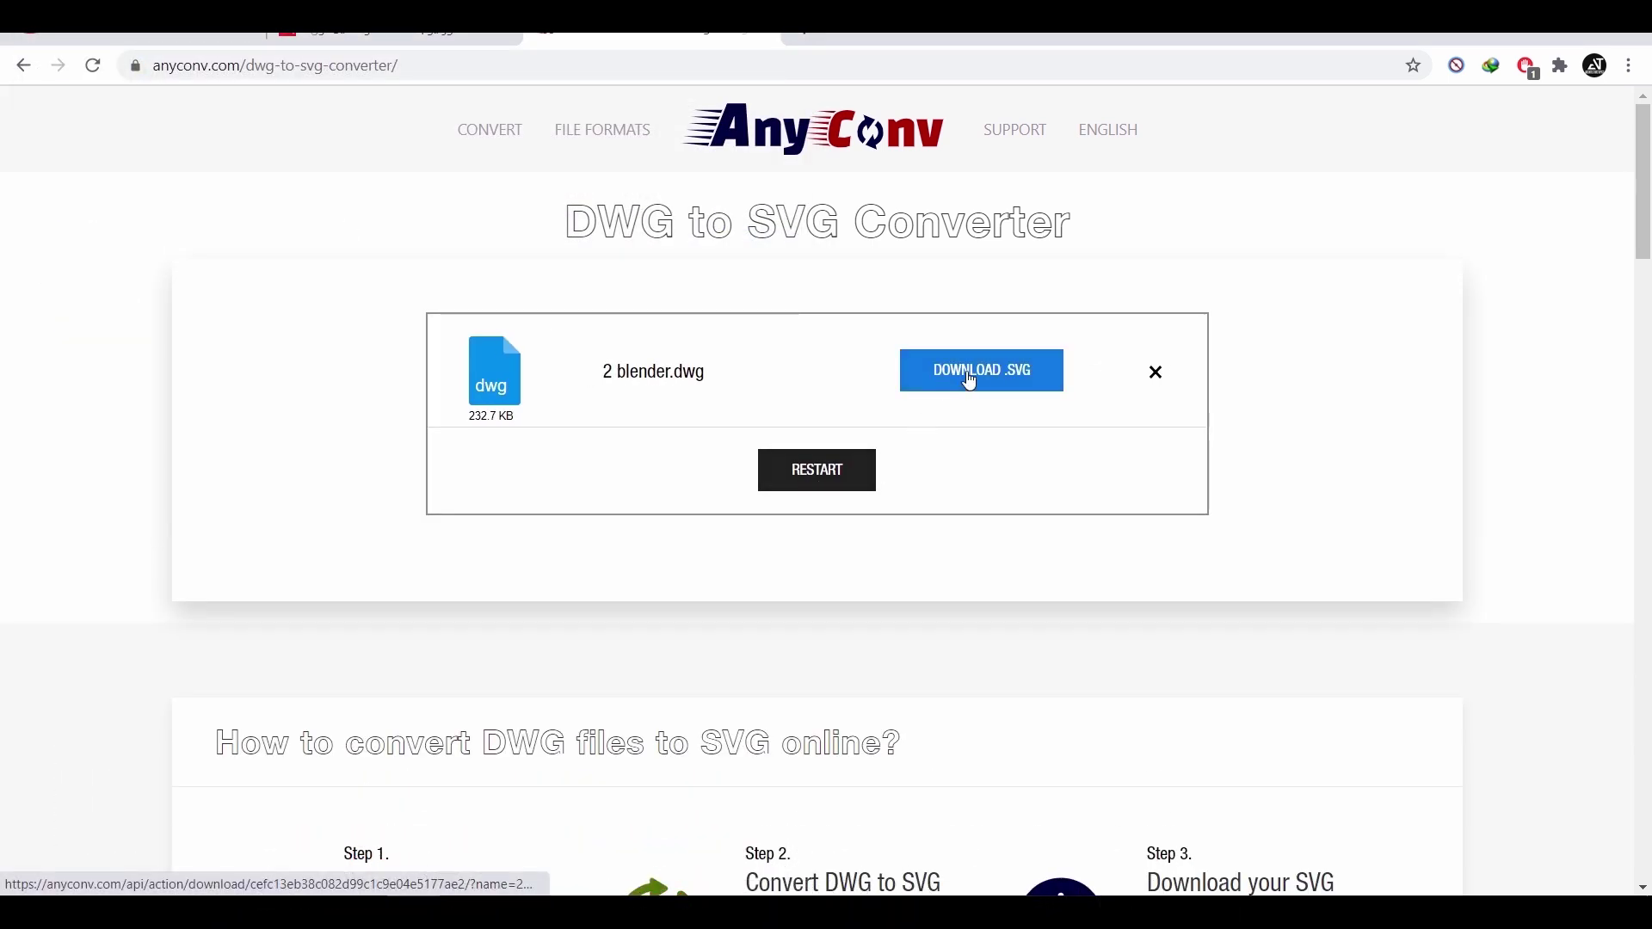
pyautogui.click(1016, 377)
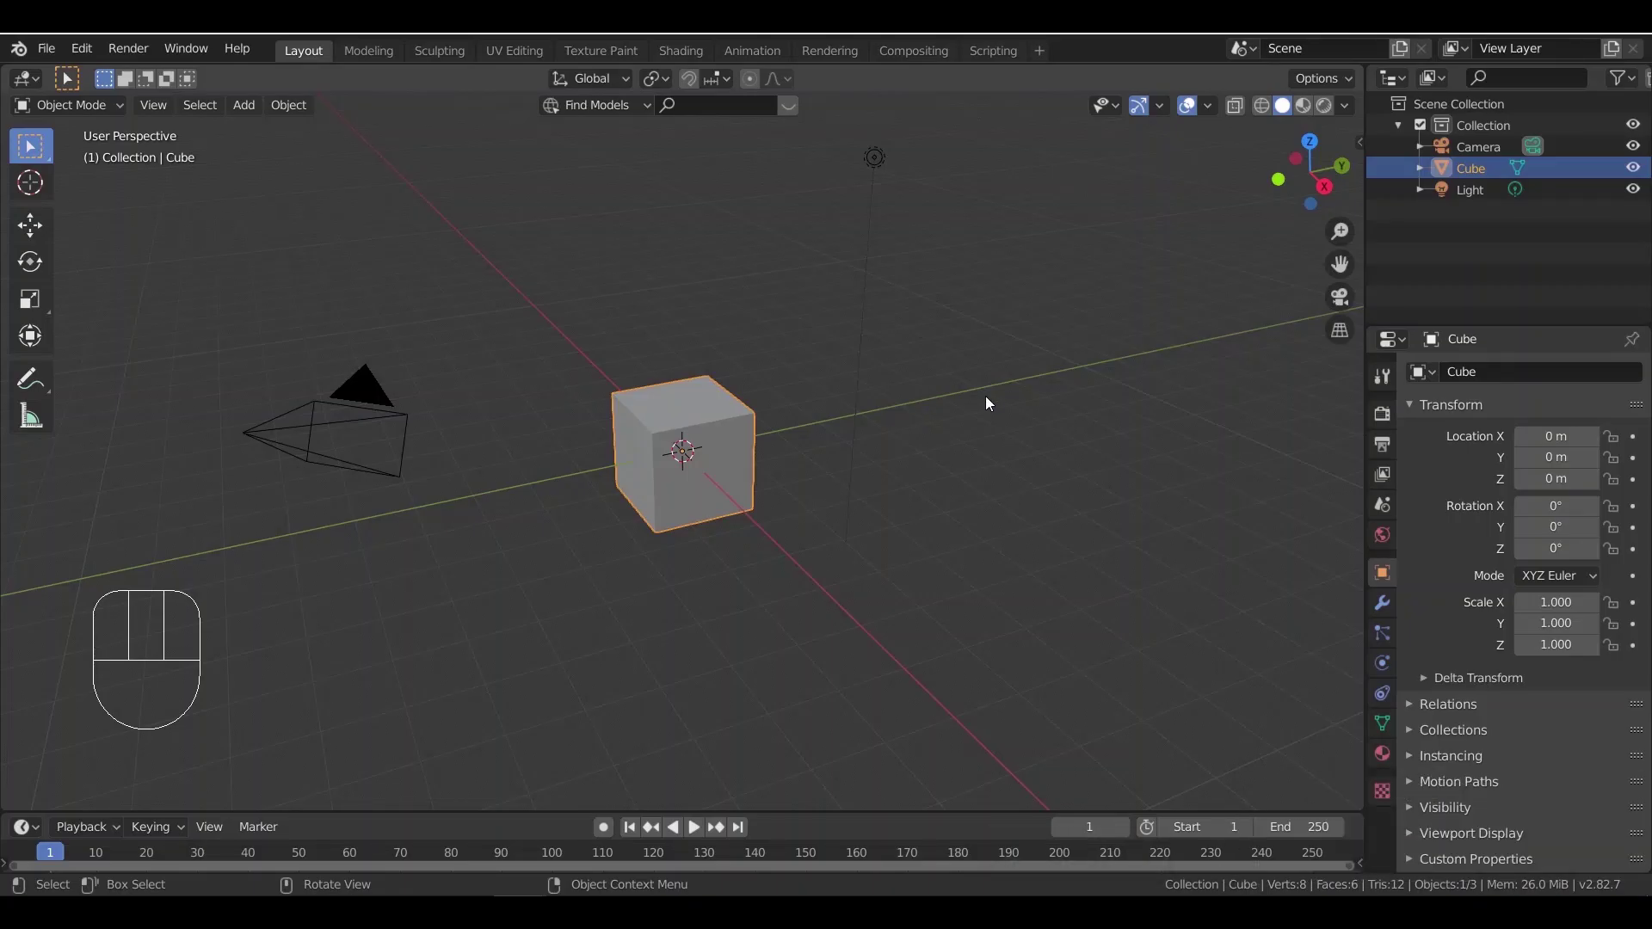
# - Delete the default camera, cube and light, then switch to top view
pyautogui.moveTo(936, 265); pyautogui.dragTo(359, 576)
pyautogui.press('x')
pyautogui.click(509, 540)
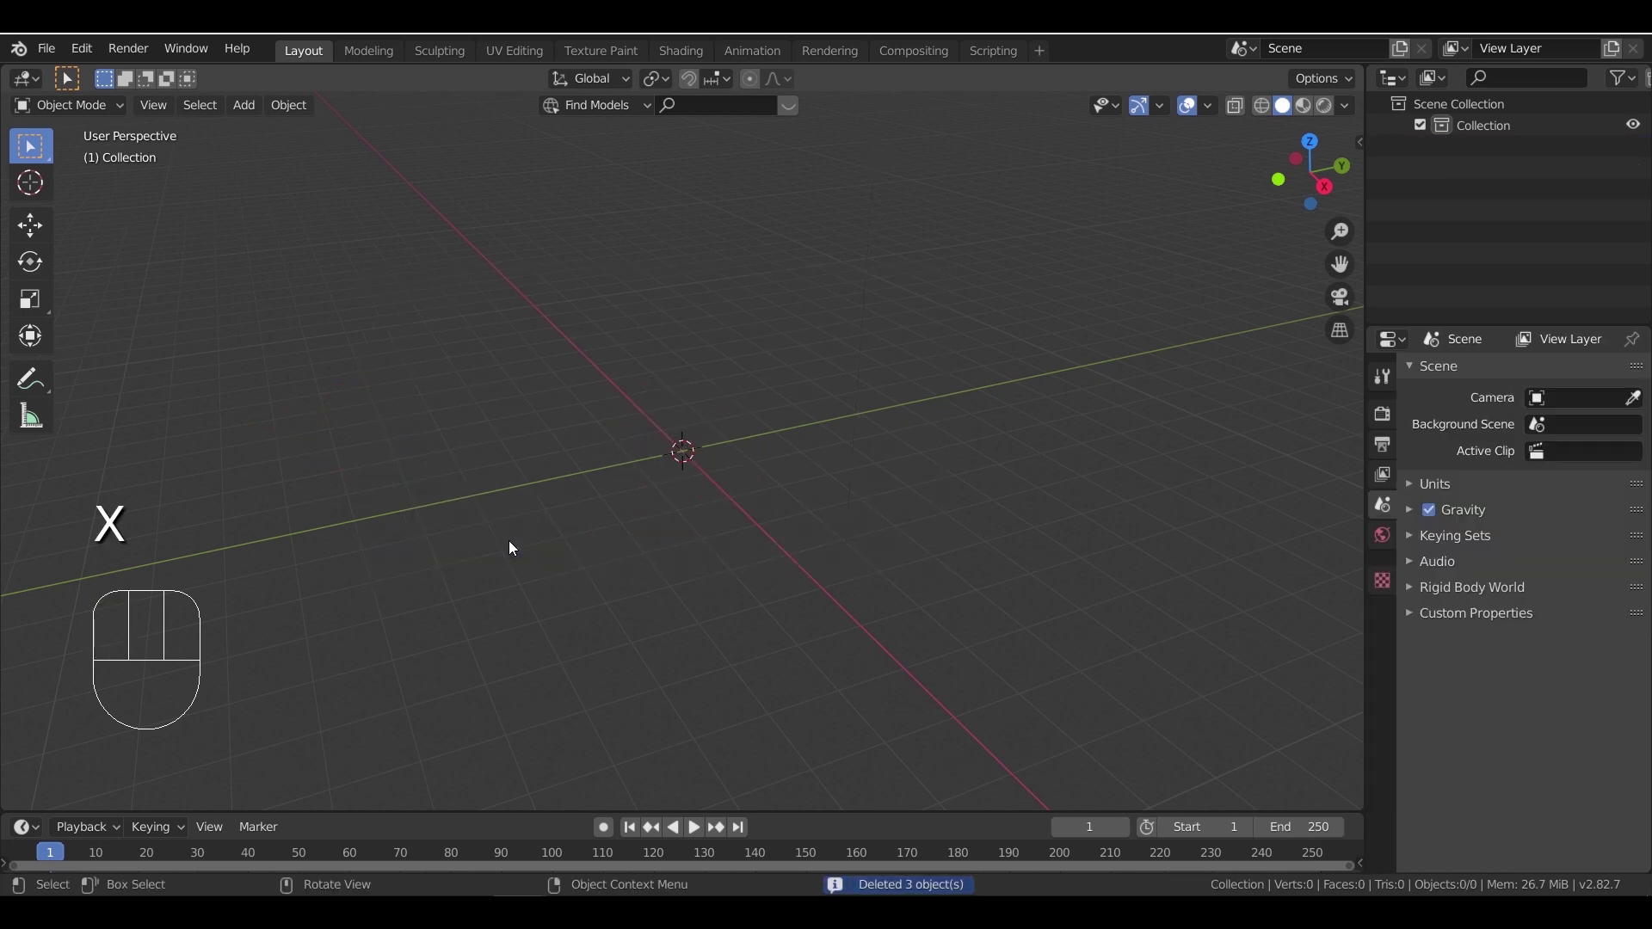
pyautogui.press('KP_7')
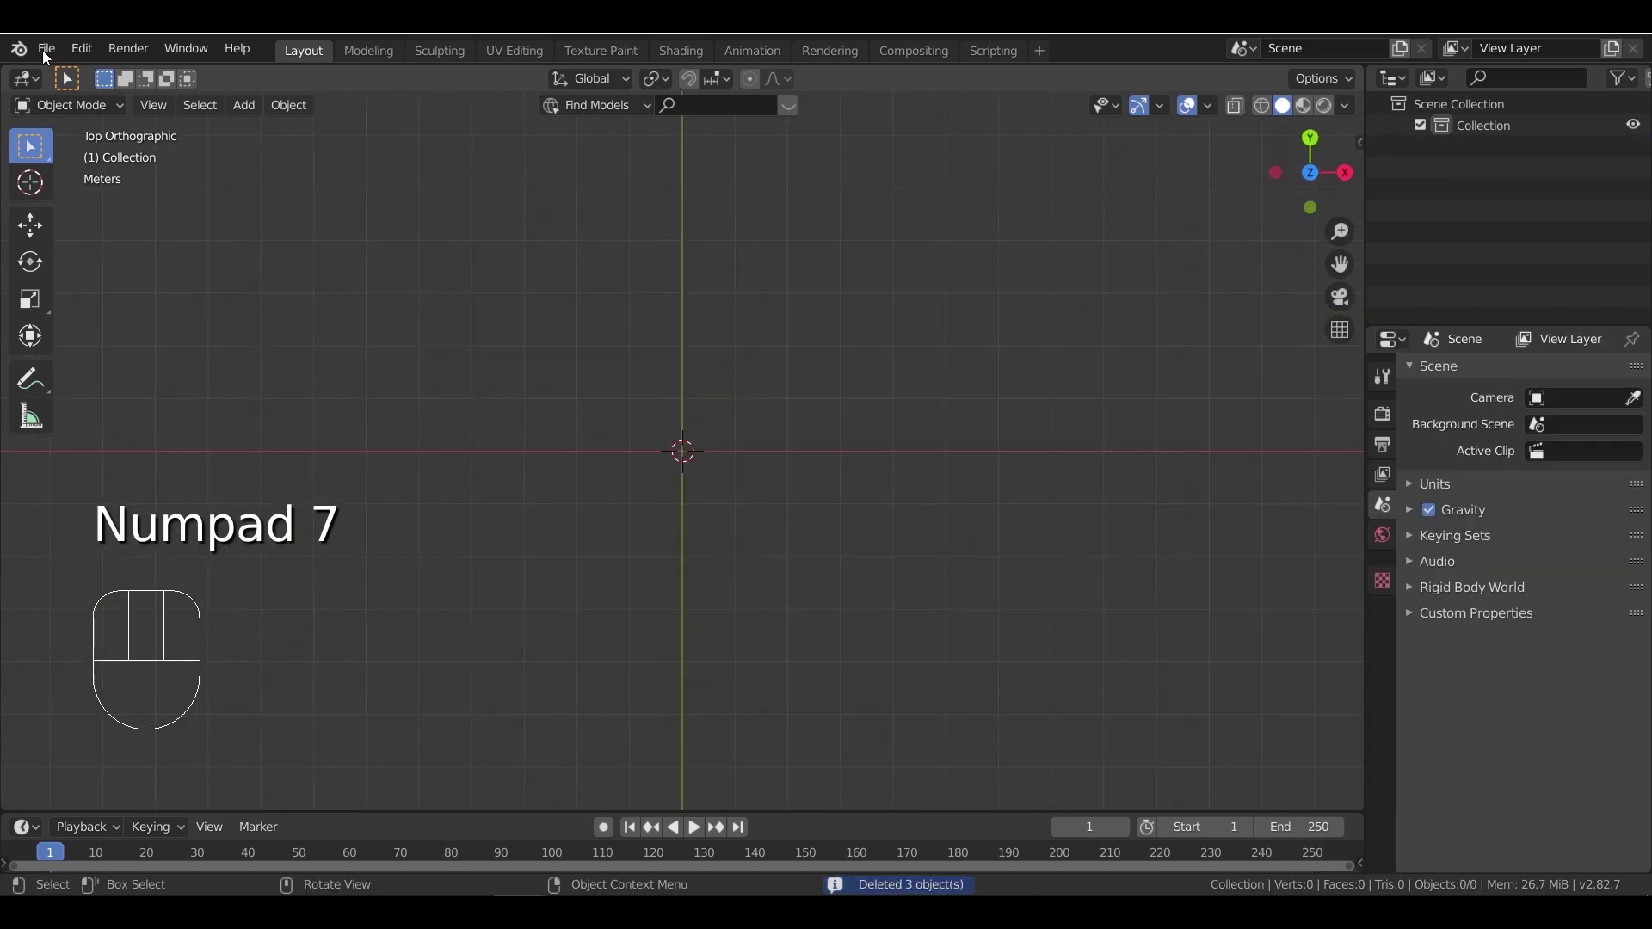
# - Import the converted AnyConv '2 blender' SVG file as curves
pyautogui.click(45, 49)
pyautogui.click(119, 340)
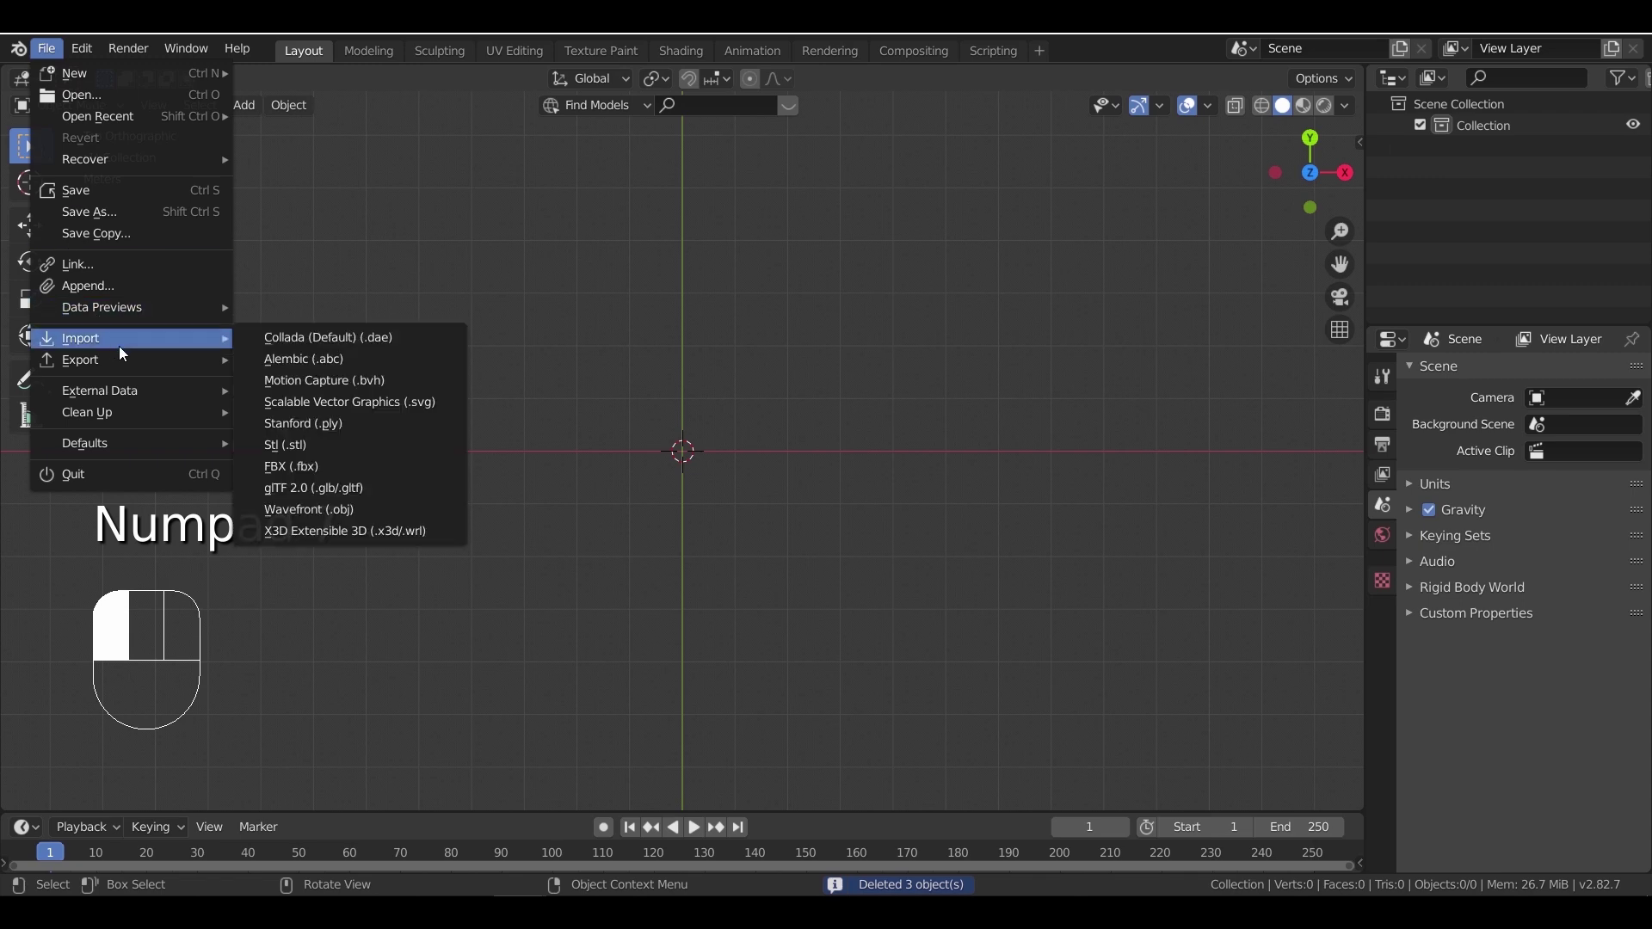
pyautogui.click(409, 403)
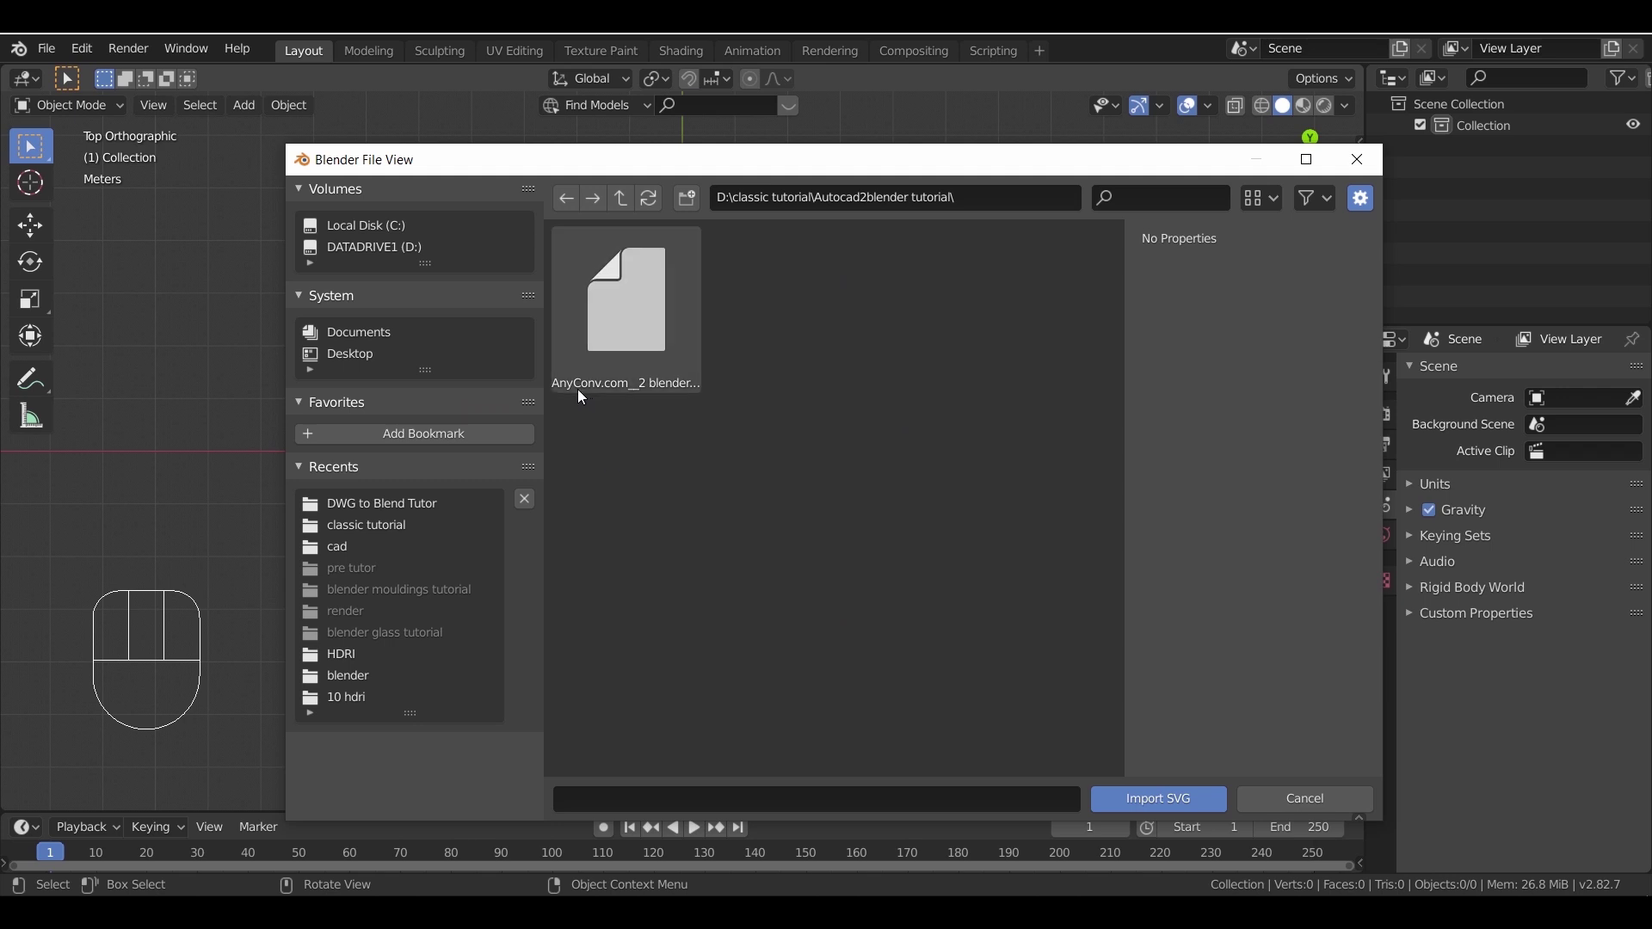
pyautogui.doubleClick(611, 348)
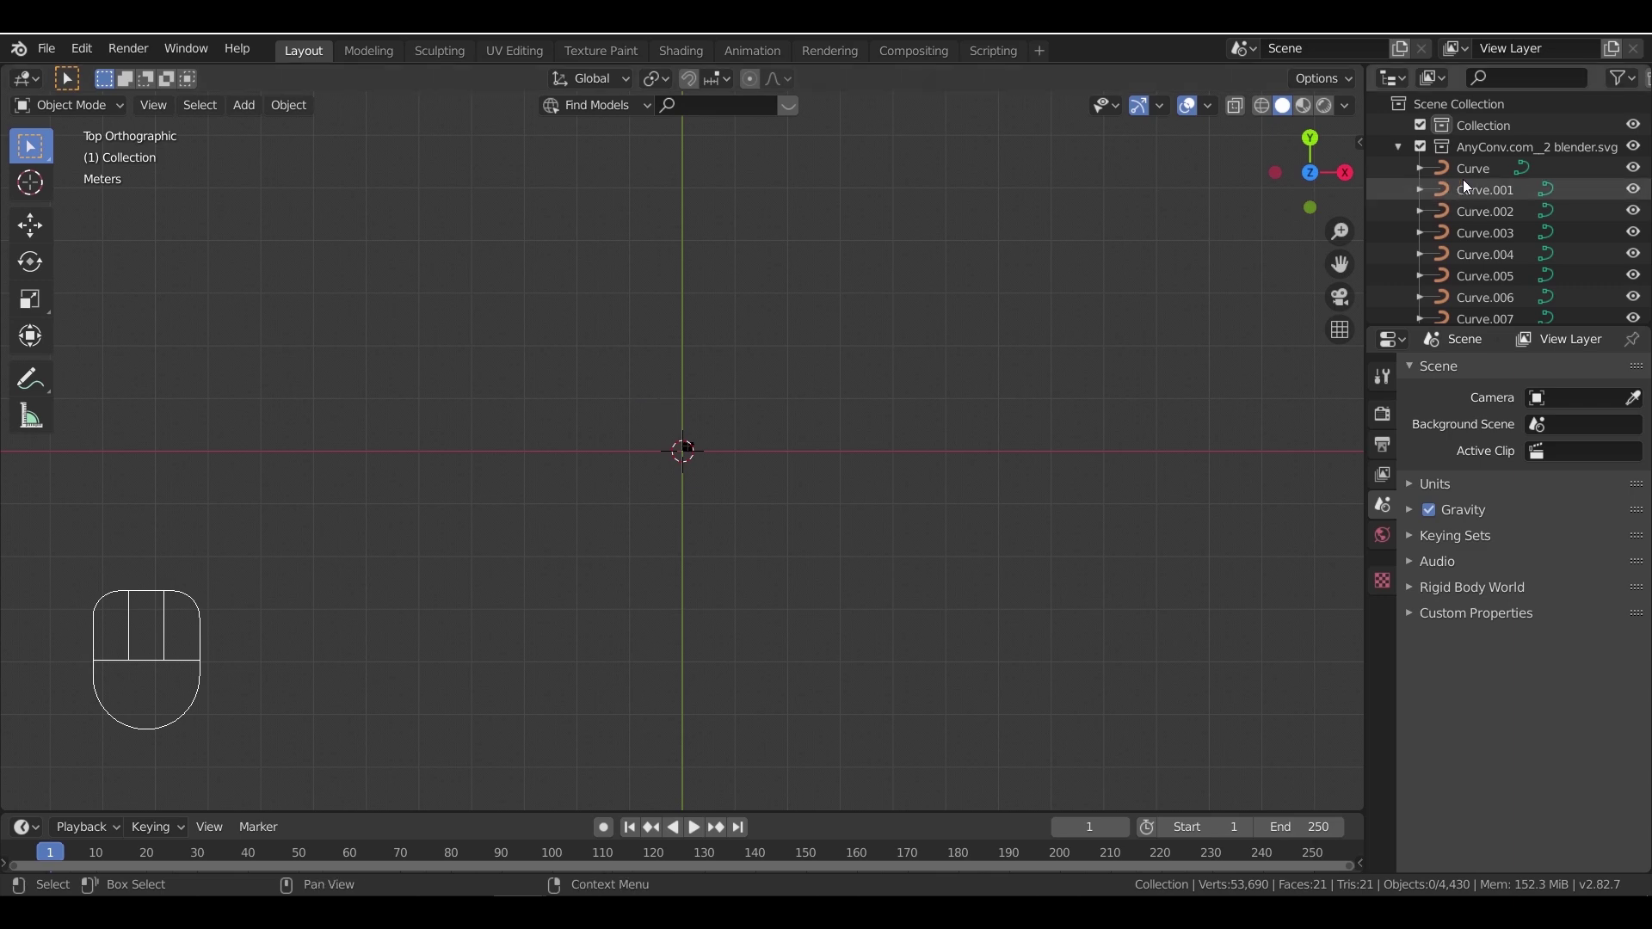
# - Select the first imported curve and frame the house drawings in the view
pyautogui.click(1470, 167)
pyautogui.press('KP_Decimal')
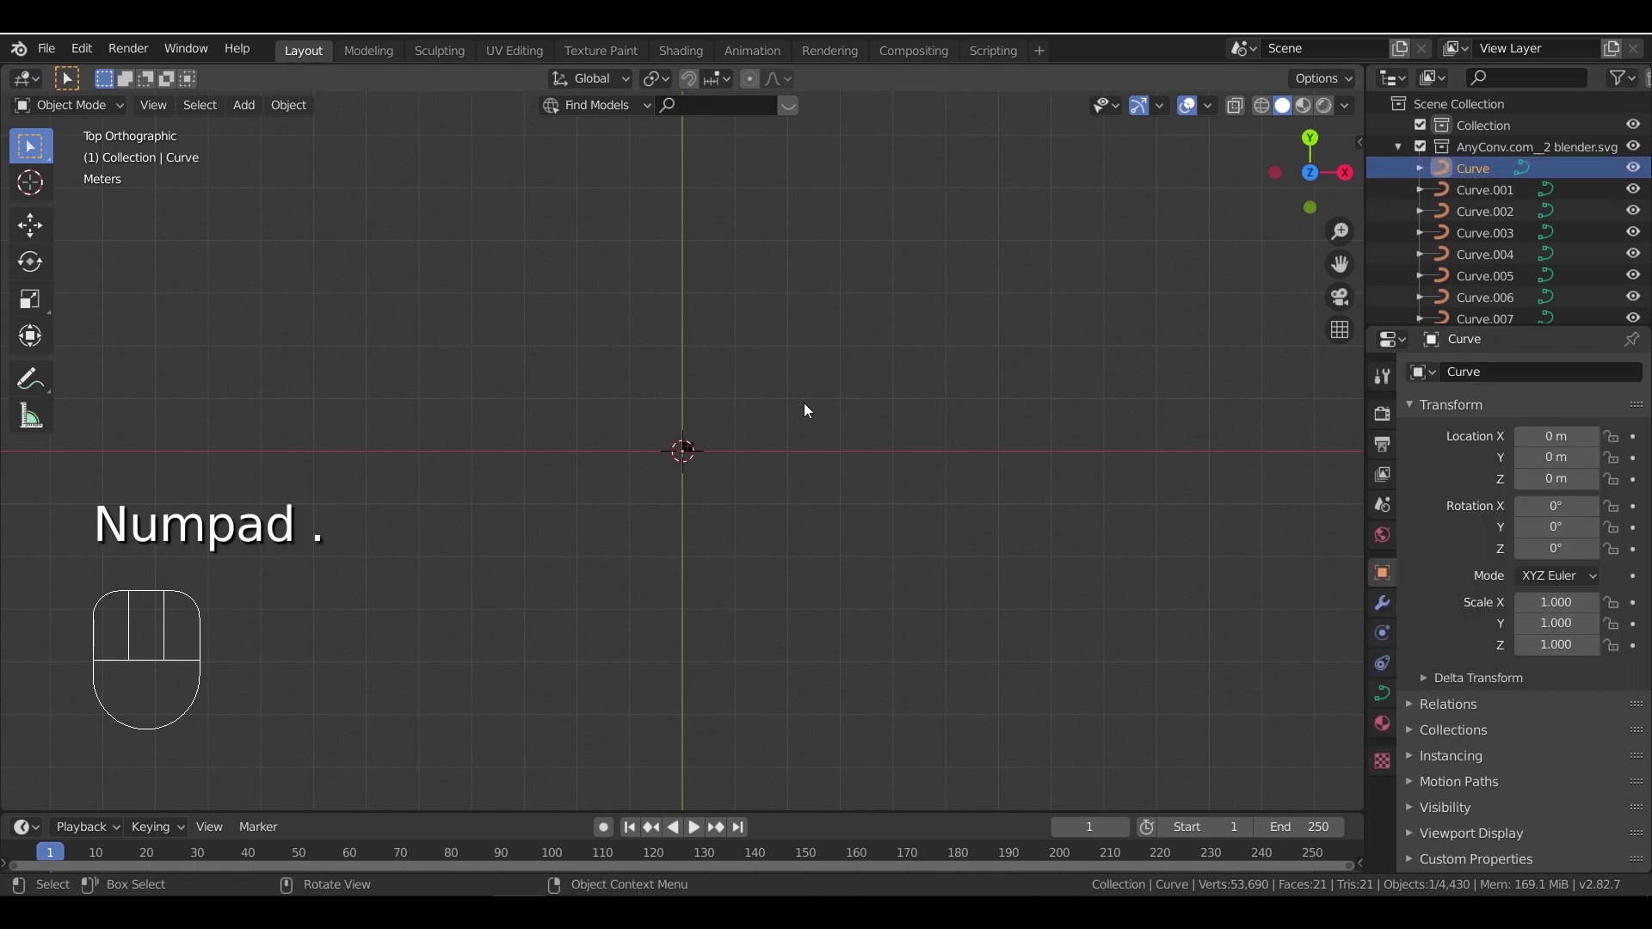
pyautogui.press('KP_Decimal')
pyautogui.scroll(-10, 693, 434)
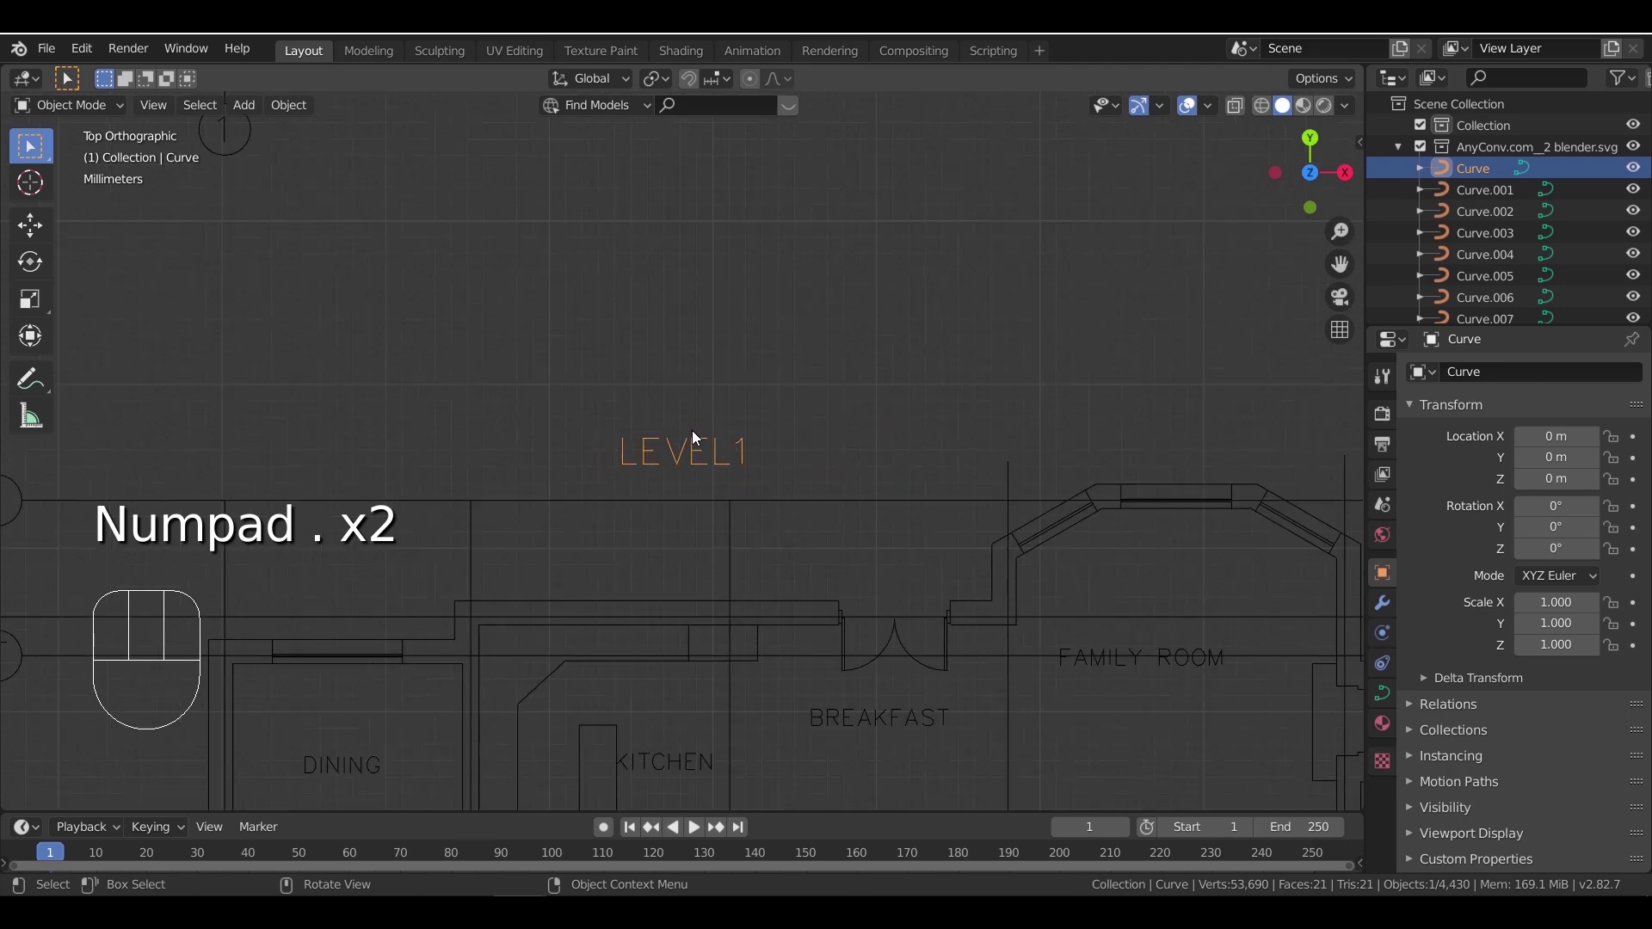
pyautogui.keyDown('shift'); pyautogui.moveTo(904, 430); pyautogui.dragTo(758, 427, button='middle'); pyautogui.keyUp('shift')
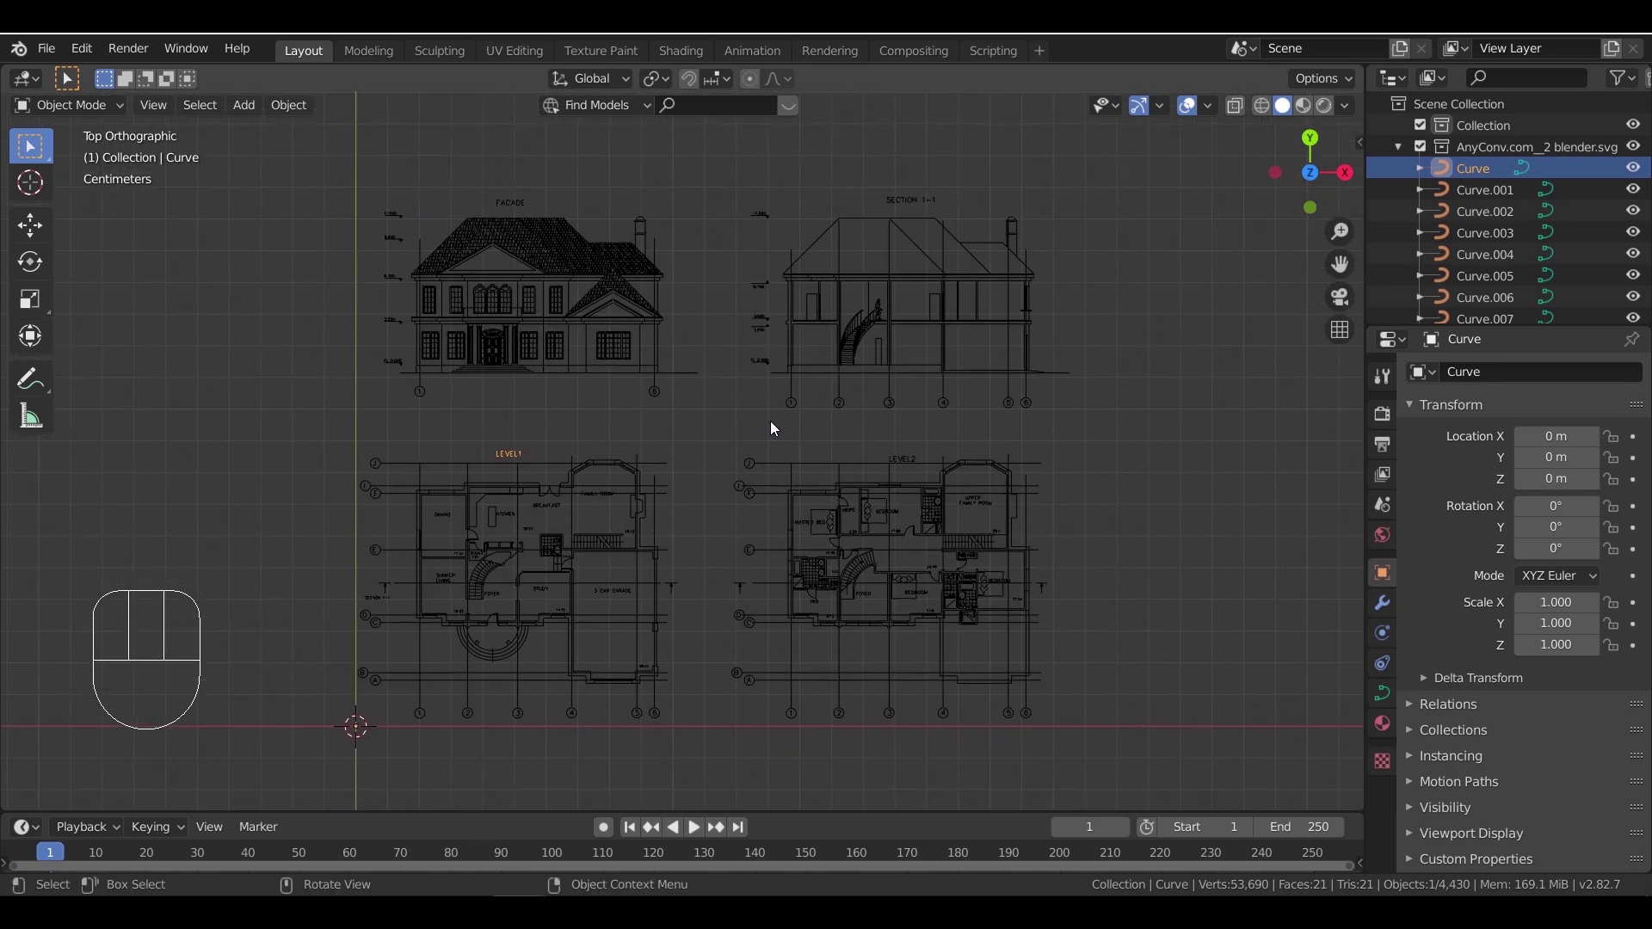
pyautogui.keyDown('shift'); pyautogui.moveTo(736, 289); pyautogui.dragTo(714, 327, button='middle'); pyautogui.keyUp('shift')
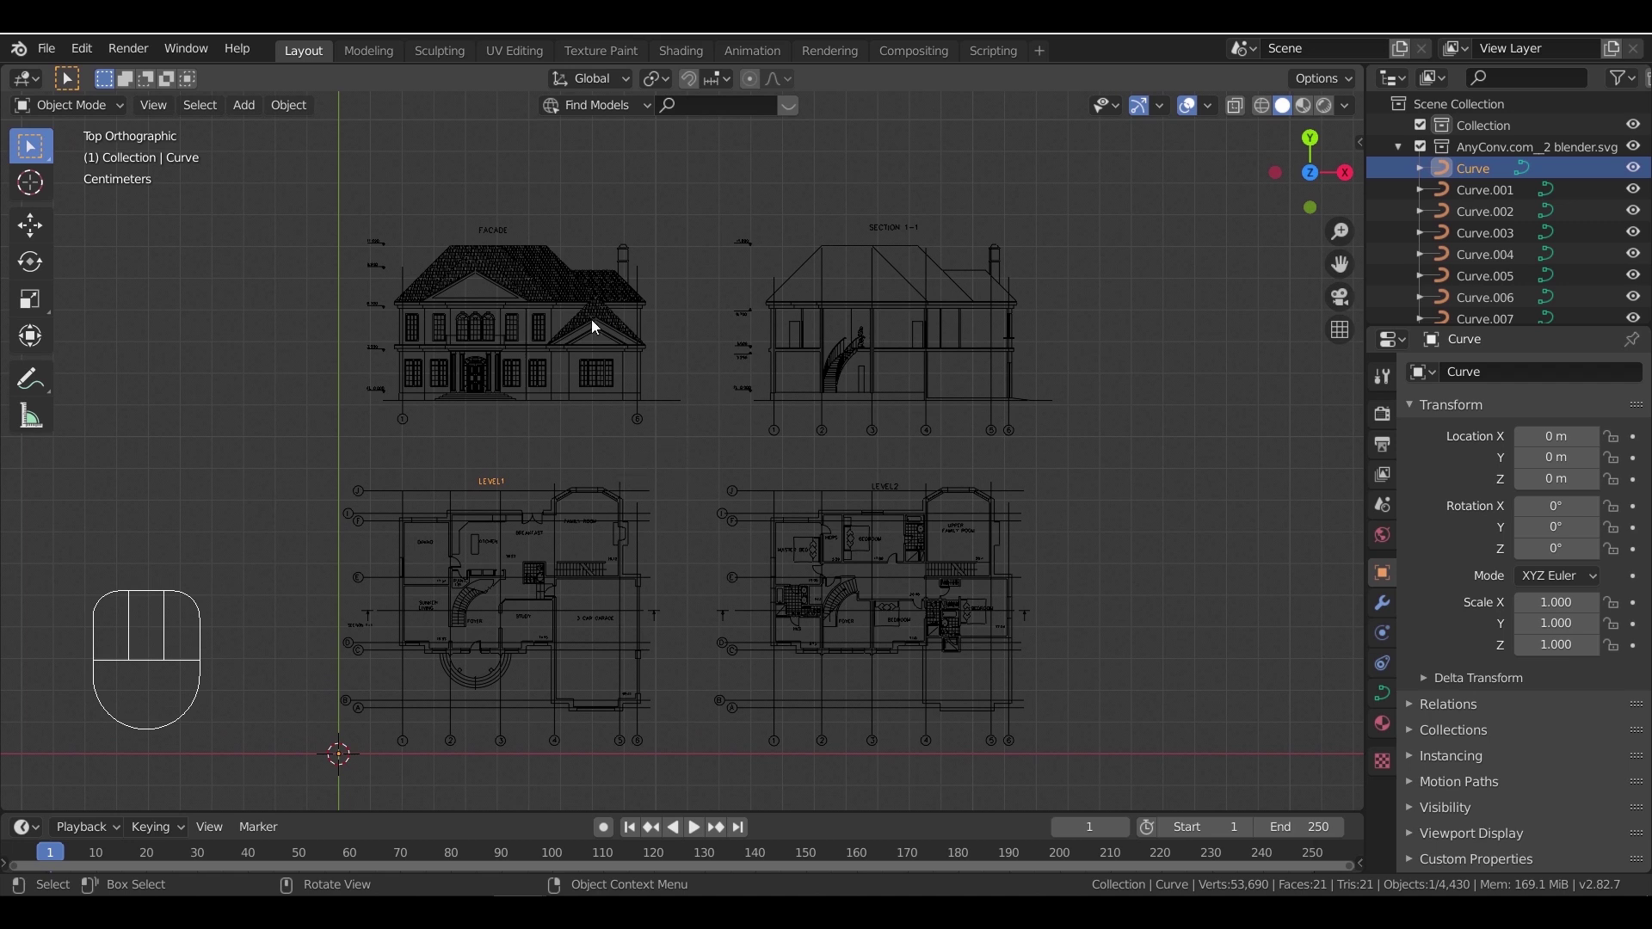
# - Select the facade's roof section and zoom in from the top view
pyautogui.click(606, 400)
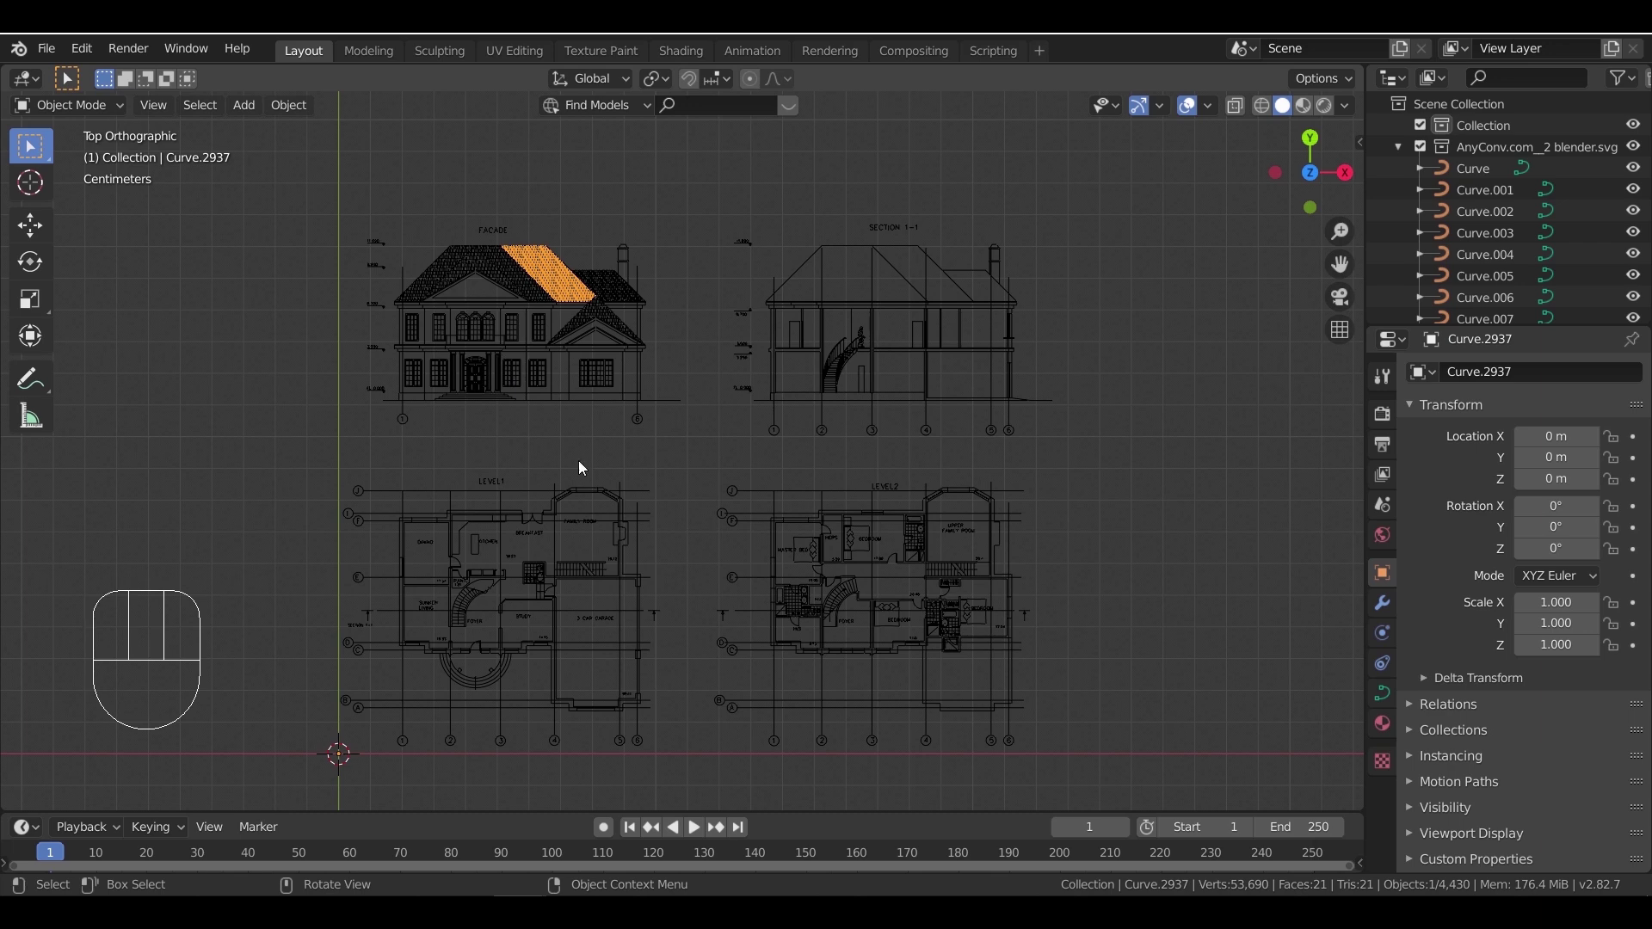
pyautogui.moveTo(659, 466); pyautogui.dragTo(777, 525, button='middle')
pyautogui.press('KP_7')
pyautogui.scroll(9, 689, 492)
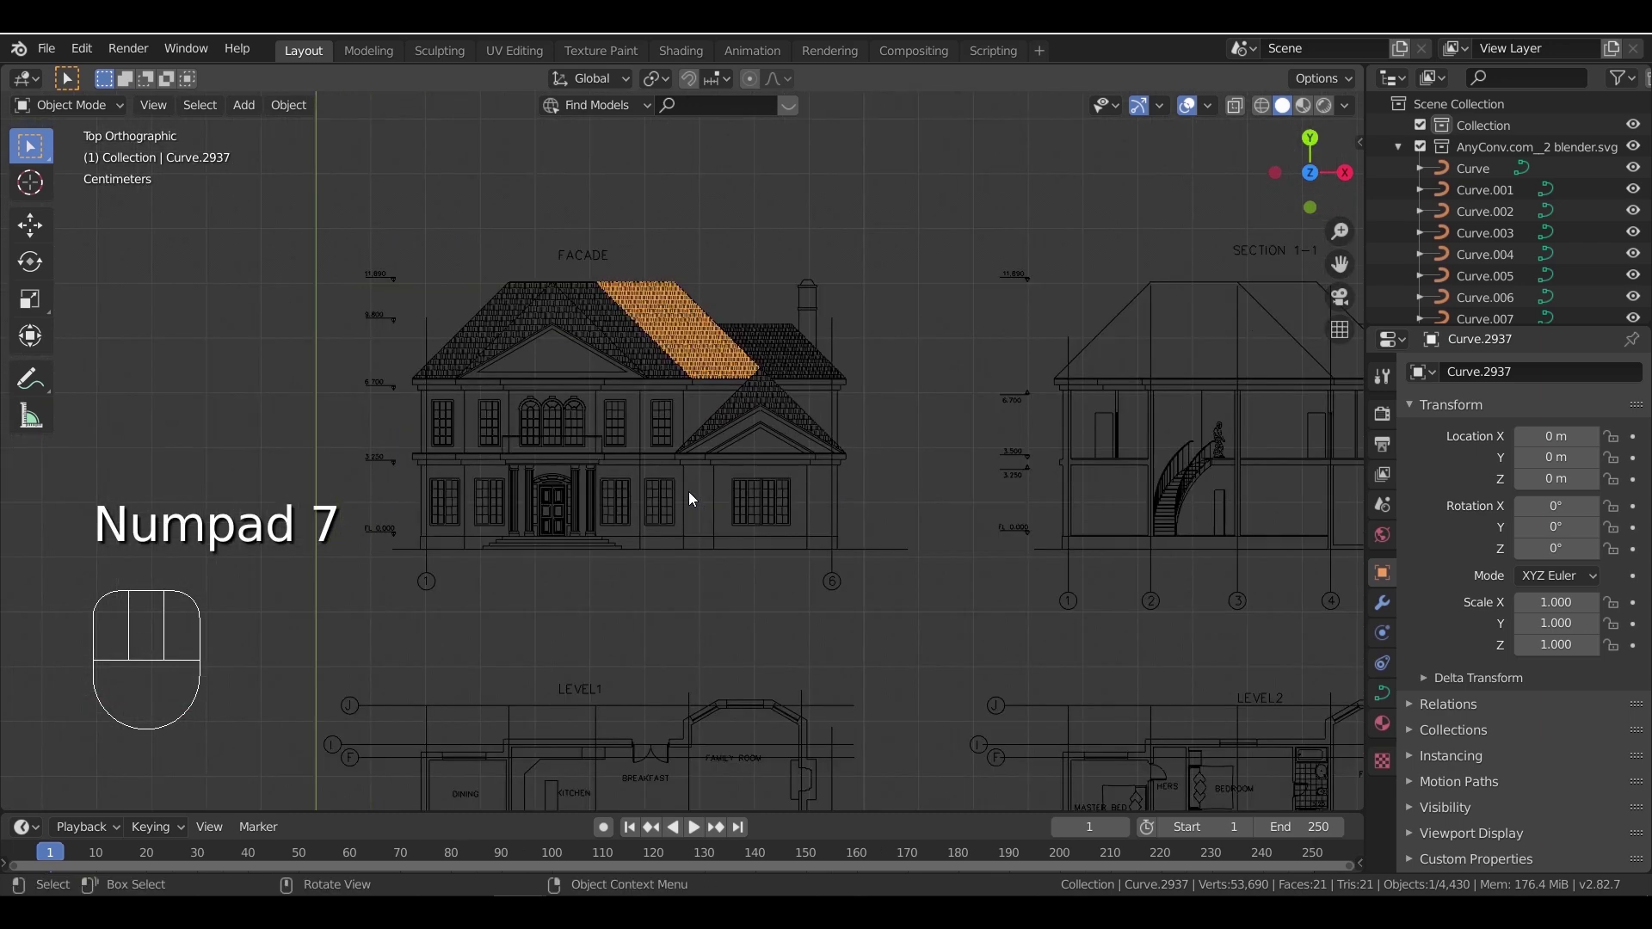
pyautogui.scroll(1, 688, 497)
pyautogui.click(625, 411)
pyautogui.keyDown('shift'); pyautogui.moveTo(625, 411); pyautogui.dragTo(675, 463, button='middle'); pyautogui.keyUp('shift')
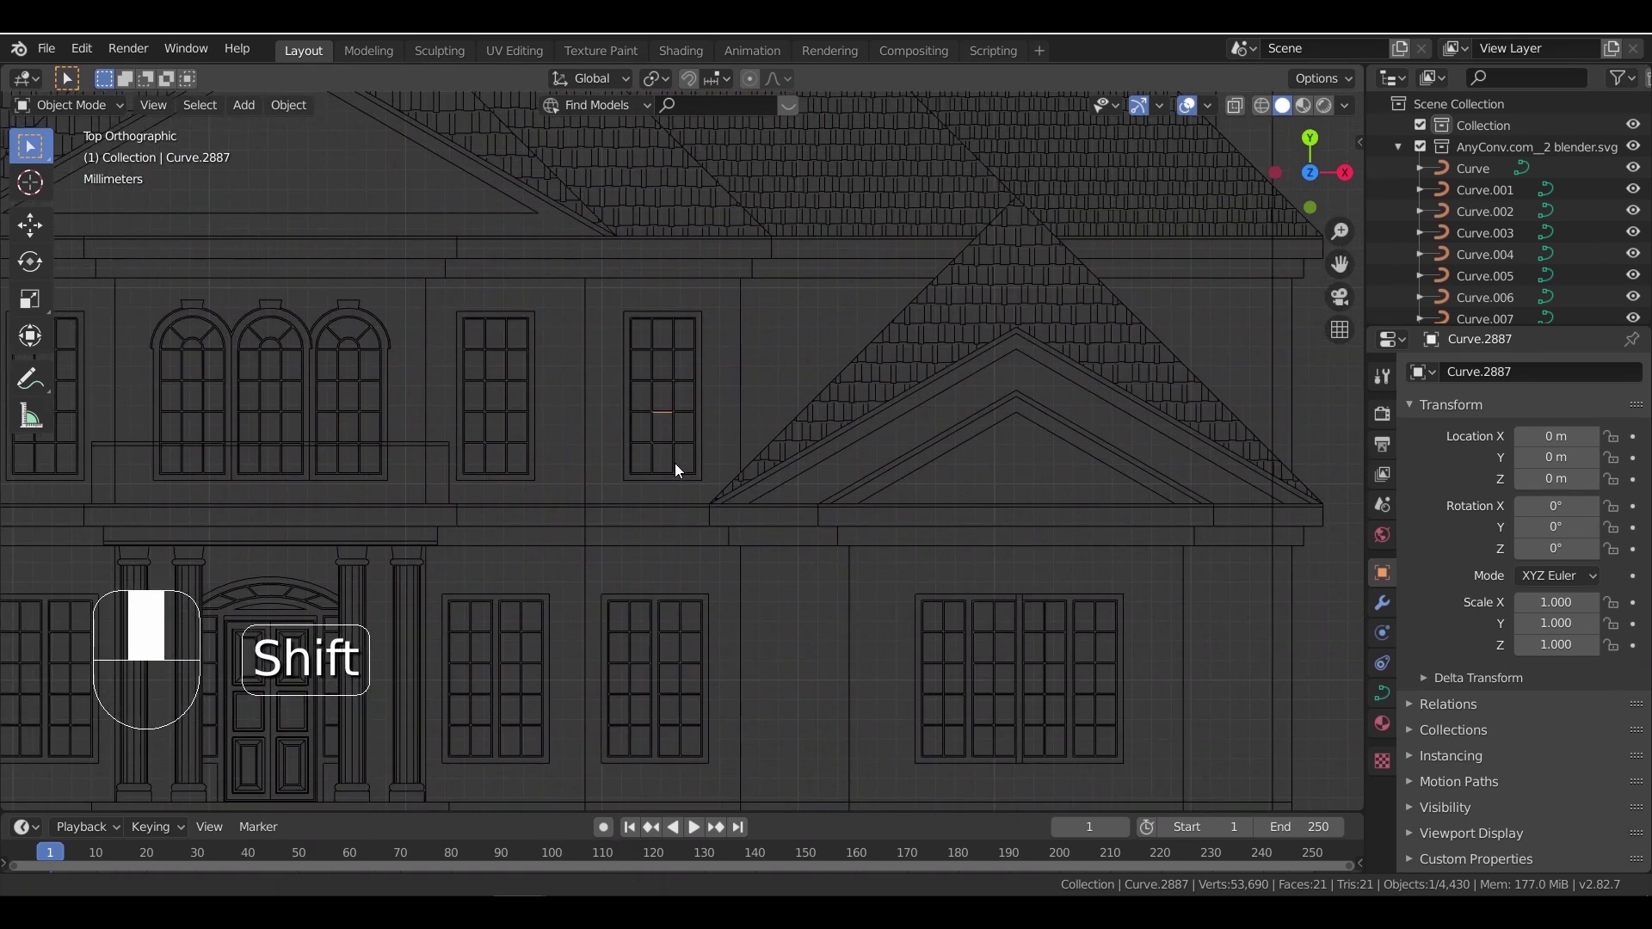
pyautogui.scroll(7, 683, 399)
pyautogui.scroll(1, 684, 400)
pyautogui.click(701, 287)
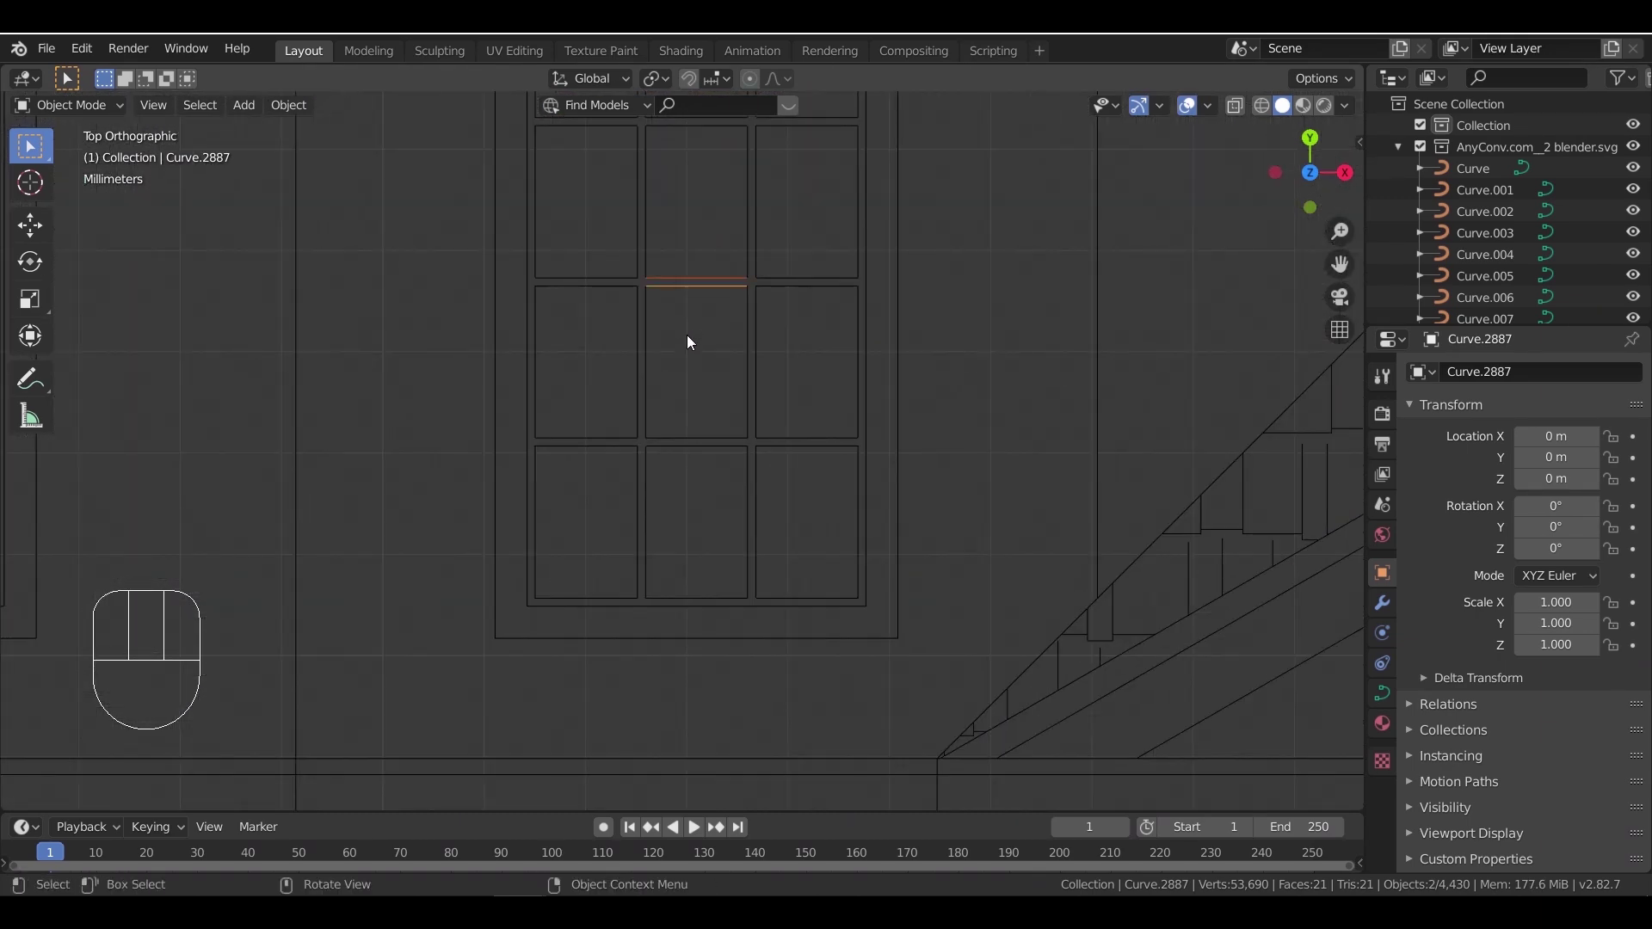
pyautogui.keyDown('shift'); pyautogui.click(600, 278); pyautogui.keyUp('shift')
pyautogui.moveTo(590, 413); pyautogui.dragTo(578, 533)
pyautogui.moveTo(660, 505); pyautogui.dragTo(634, 522)
pyautogui.scroll(-3, 633, 521)
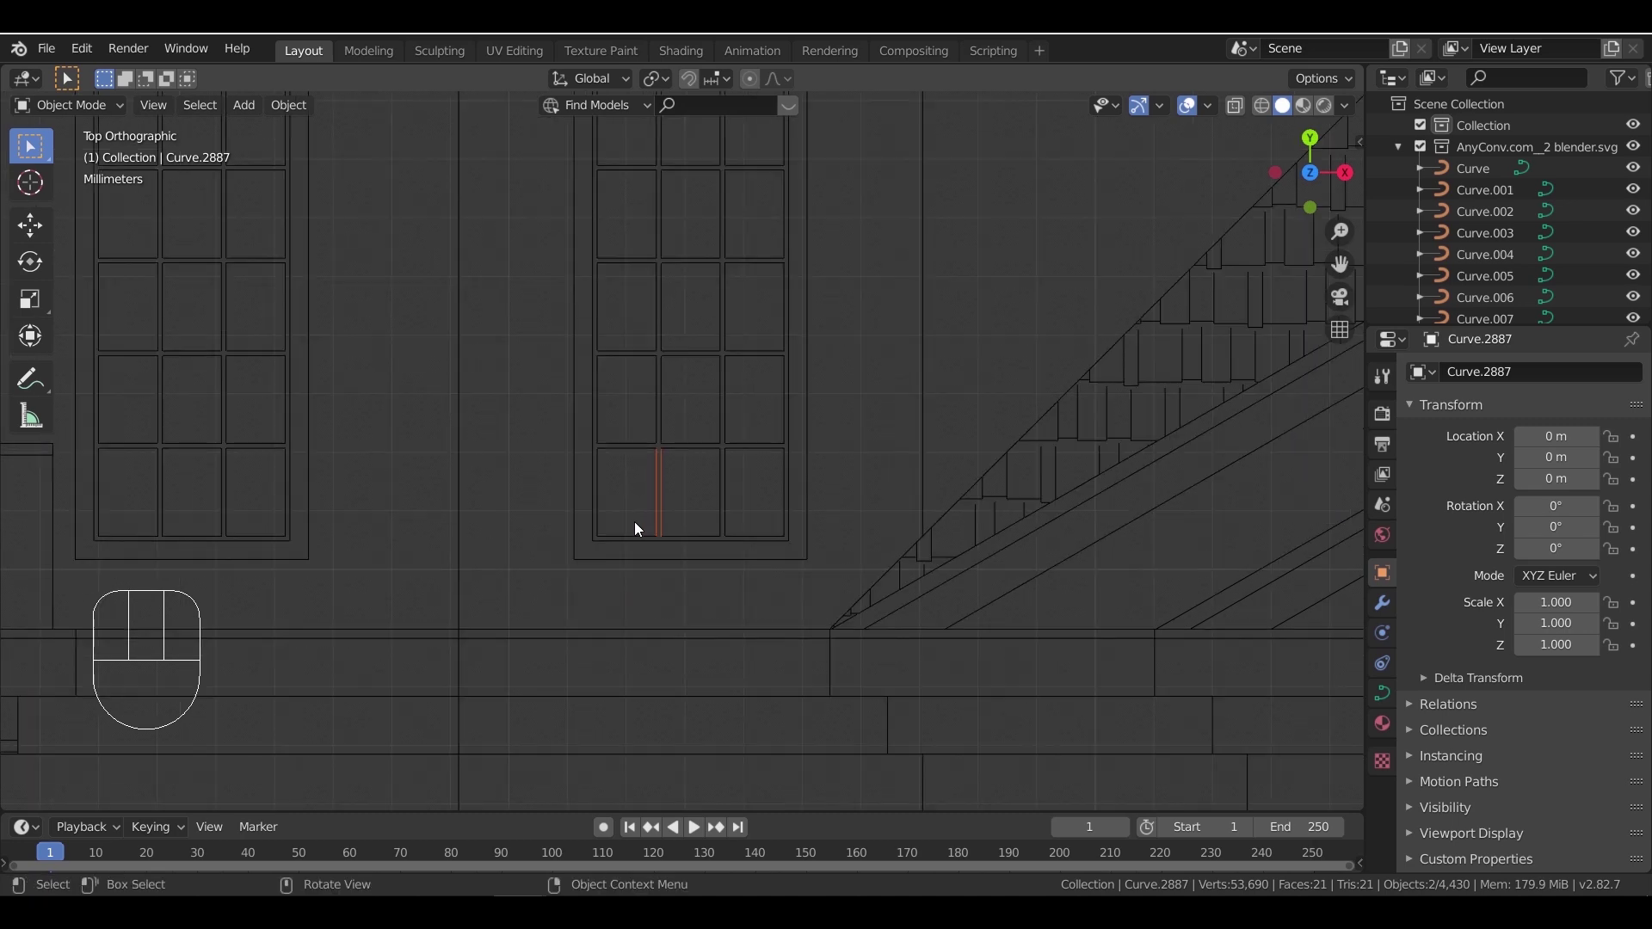
pyautogui.keyDown('shift'); pyautogui.moveTo(633, 521); pyautogui.dragTo(907, 560, button='middle'); pyautogui.keyUp('shift')
pyautogui.scroll(-1, 907, 560)
pyautogui.scroll(-2, 531, 528)
pyautogui.keyDown('shift'); pyautogui.moveTo(531, 527); pyautogui.dragTo(994, 430, button='middle'); pyautogui.keyUp('shift')
pyautogui.moveTo(543, 330); pyautogui.dragTo(529, 381)
pyautogui.moveTo(602, 353)
pyautogui.keyDown('shift'); pyautogui.mouseDown(button='middle')
pyautogui.moveTo(607, 478)
pyautogui.moveTo(486, 501)
pyautogui.moveTo(358, 424)
pyautogui.mouseUp(button='middle'); pyautogui.keyUp('shift')
pyautogui.scroll(-1, 358, 424)
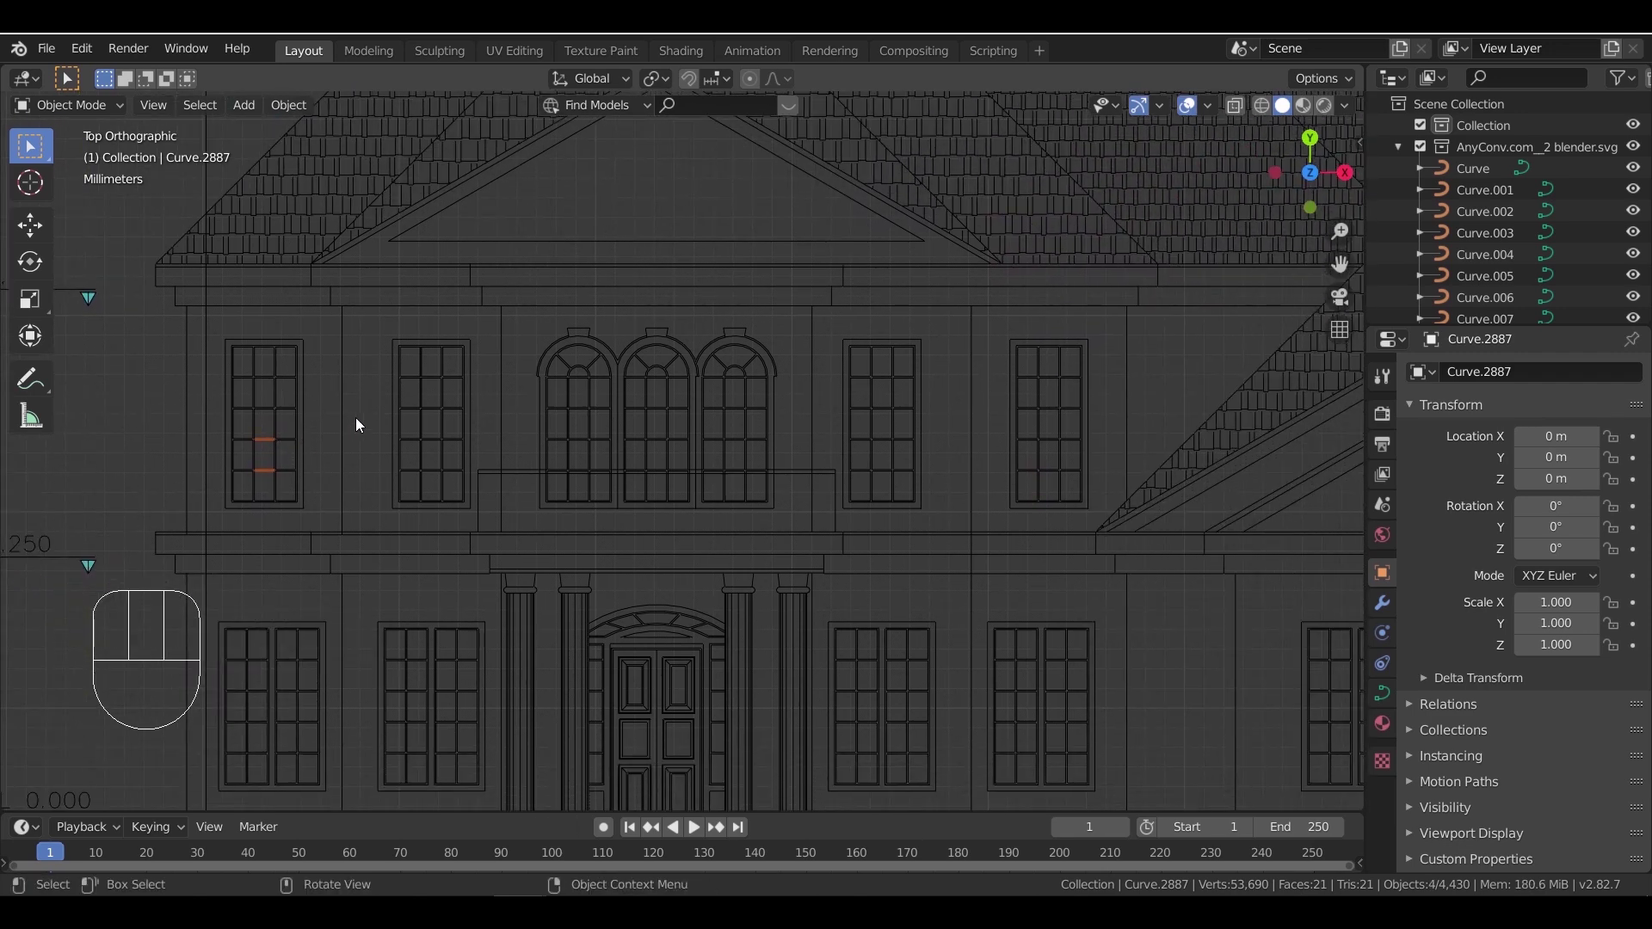
pyautogui.scroll(-3, 572, 461)
pyautogui.moveTo(737, 535)
pyautogui.keyDown('shift'); pyautogui.mouseDown(button='middle')
pyautogui.moveTo(315, 332)
pyautogui.moveTo(129, 216)
pyautogui.mouseUp(button='middle'); pyautogui.keyUp('shift')
pyautogui.scroll(-2, 553, 405)
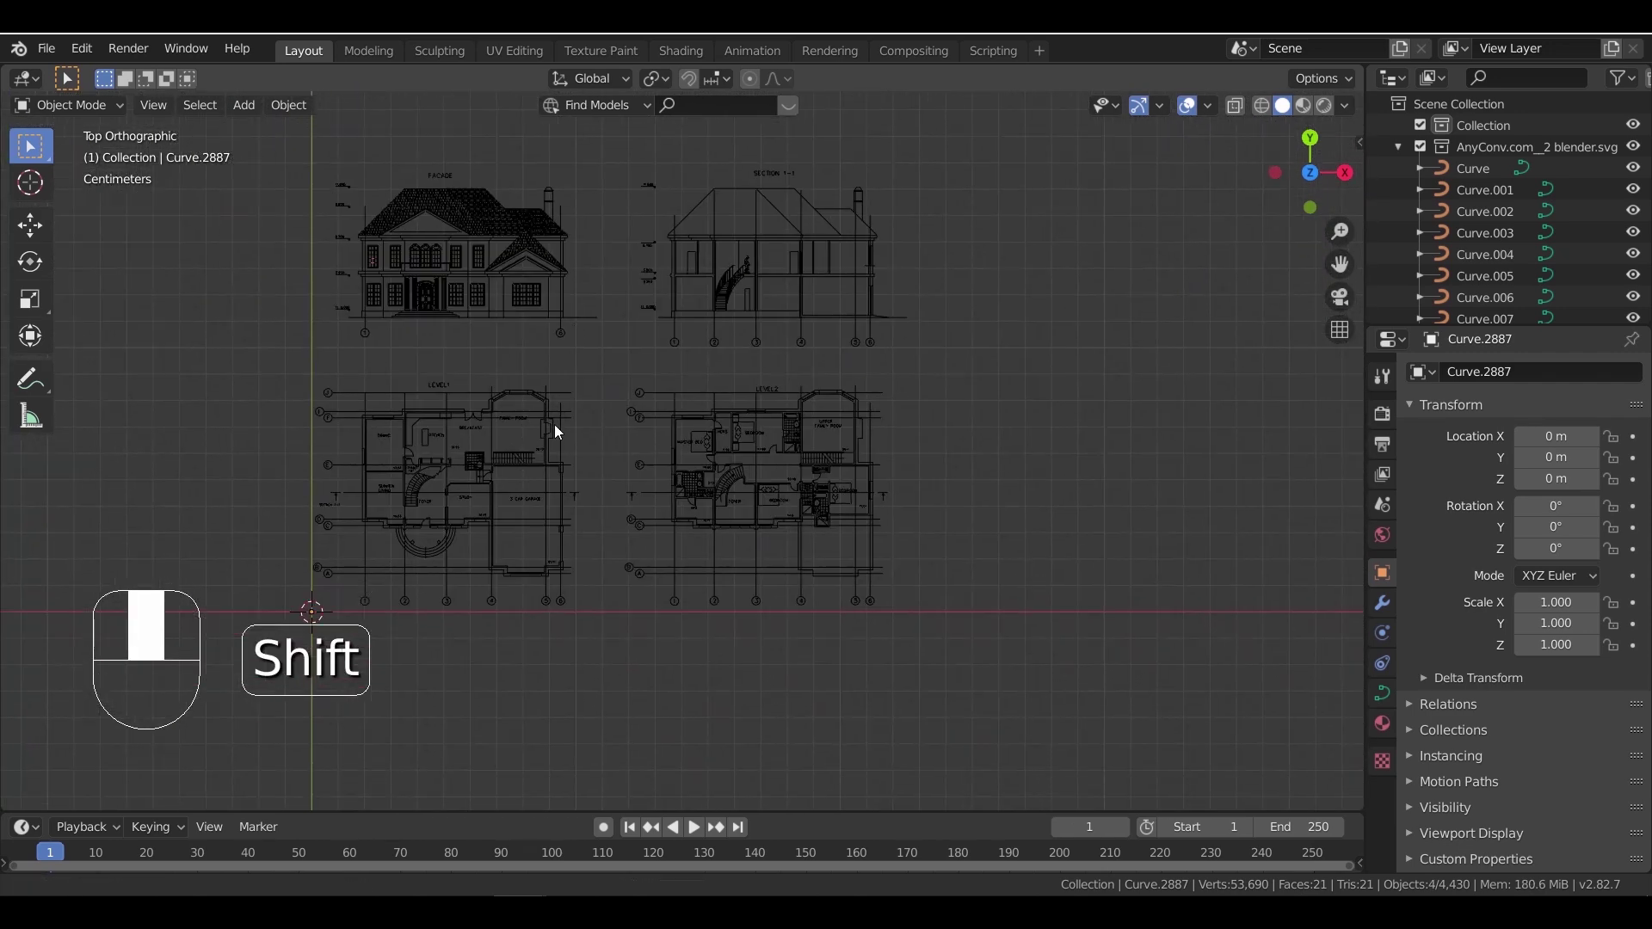
pyautogui.scroll(6, 555, 432)
pyautogui.keyDown('shift'); pyautogui.moveTo(568, 591); pyautogui.dragTo(848, 575, button='middle'); pyautogui.keyUp('shift')
pyautogui.scroll(3, 848, 575)
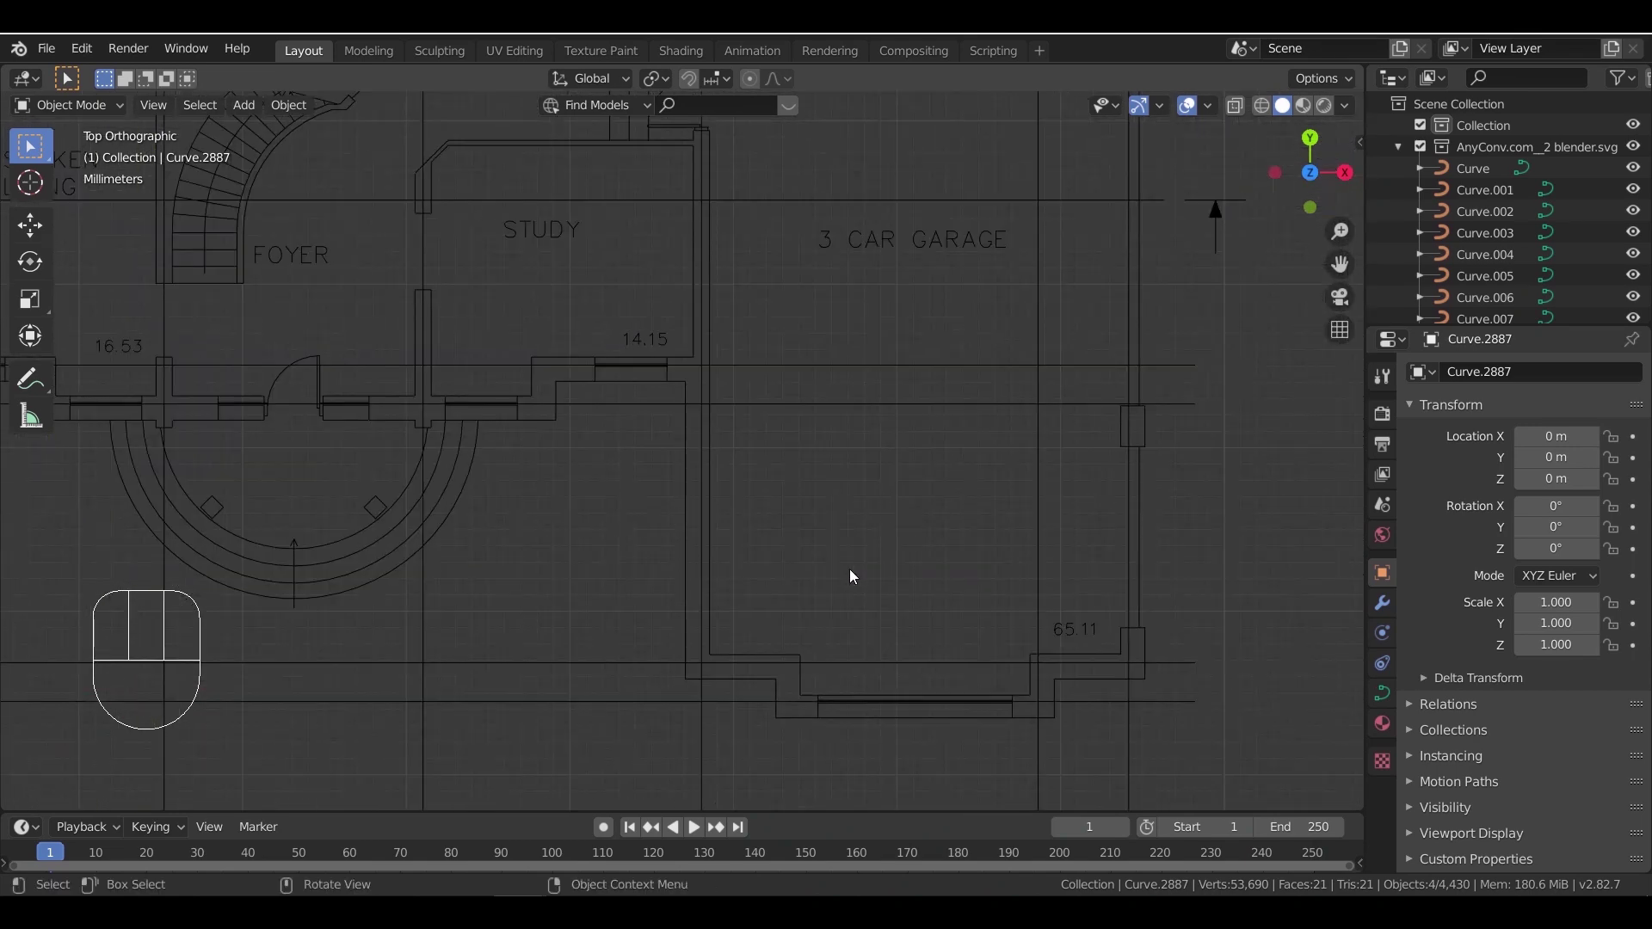
pyautogui.scroll(-3, 849, 569)
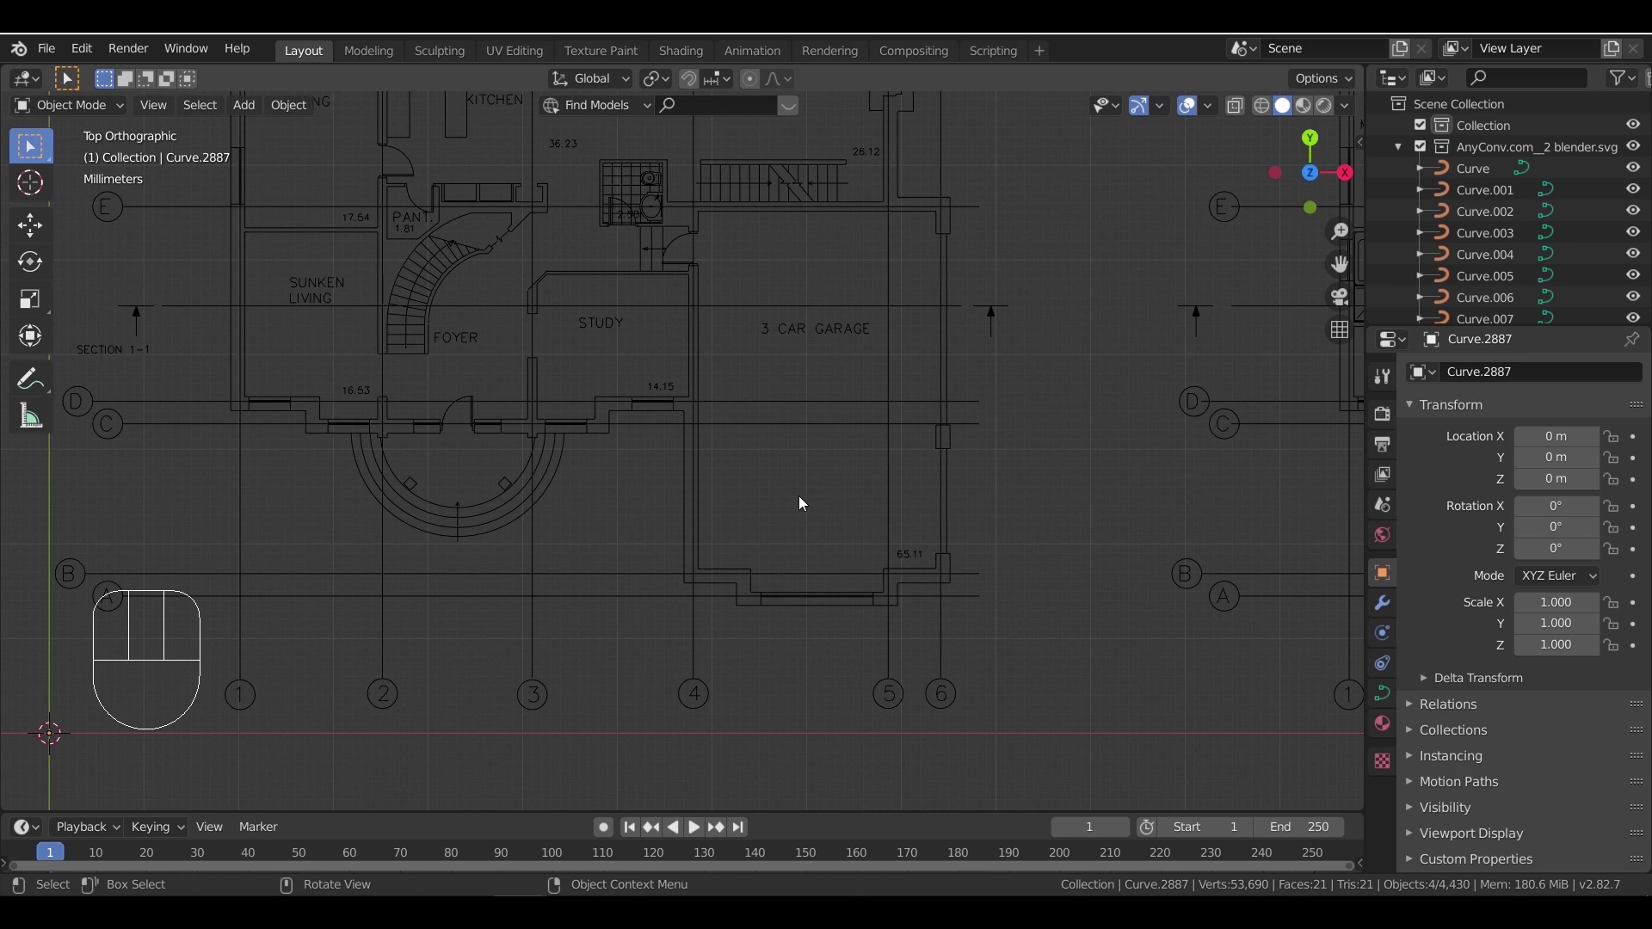
pyautogui.keyDown('shift'); pyautogui.moveTo(663, 443); pyautogui.dragTo(642, 565, button='middle'); pyautogui.keyUp('shift')
pyautogui.scroll(-2, 637, 437)
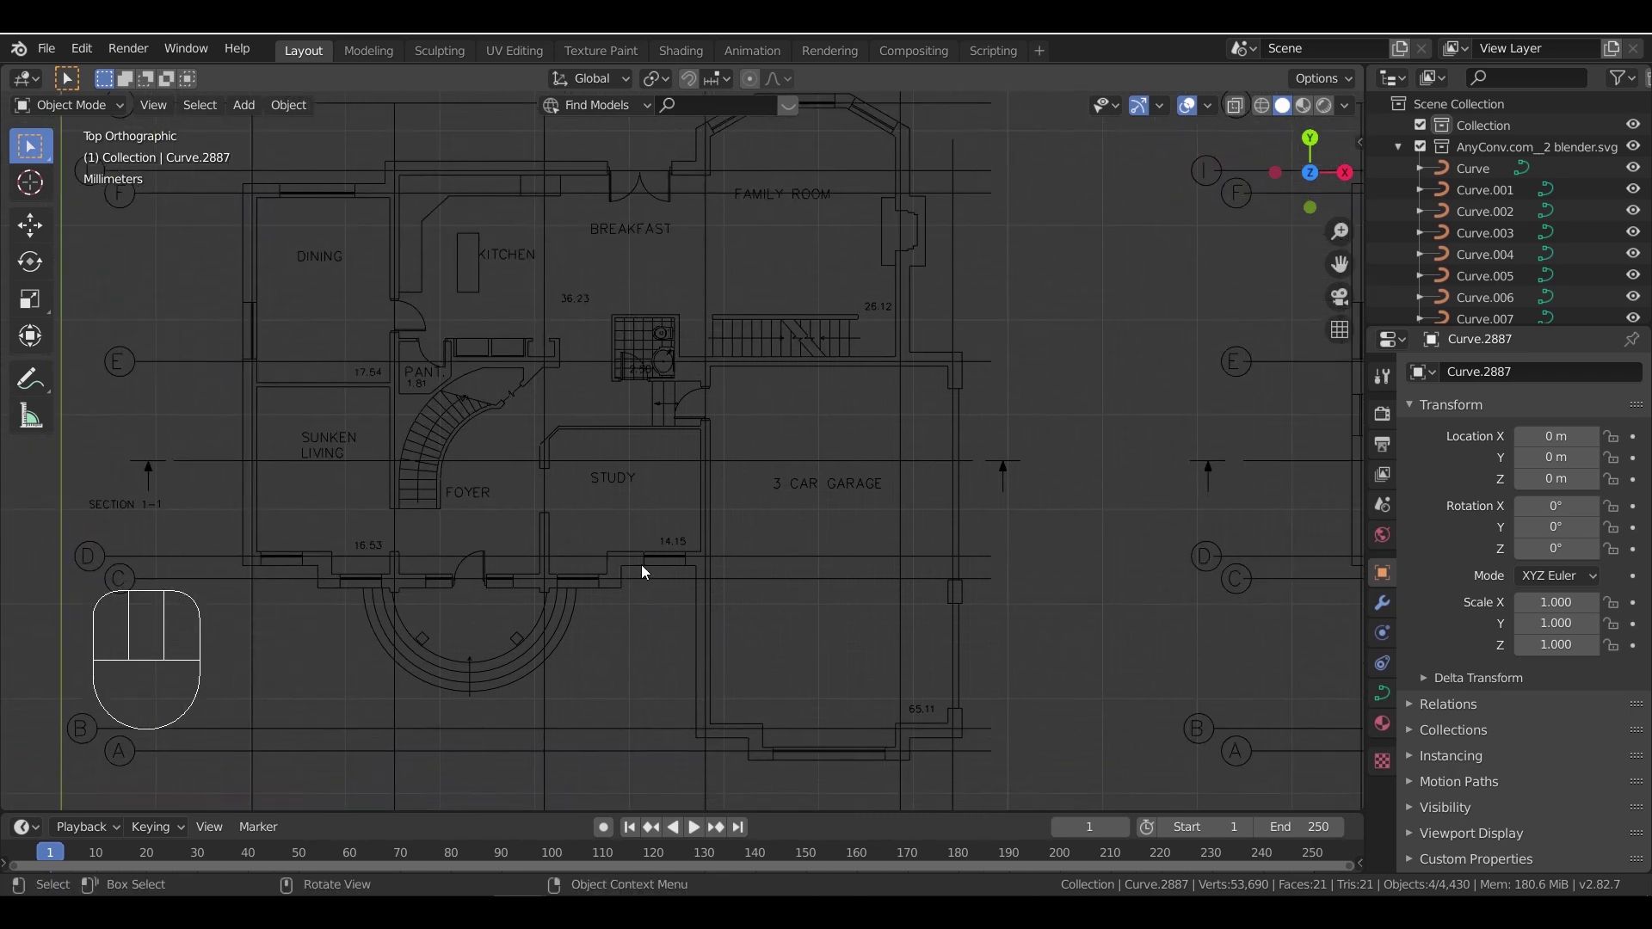
pyautogui.scroll(1, 466, 541)
pyautogui.click(293, 539)
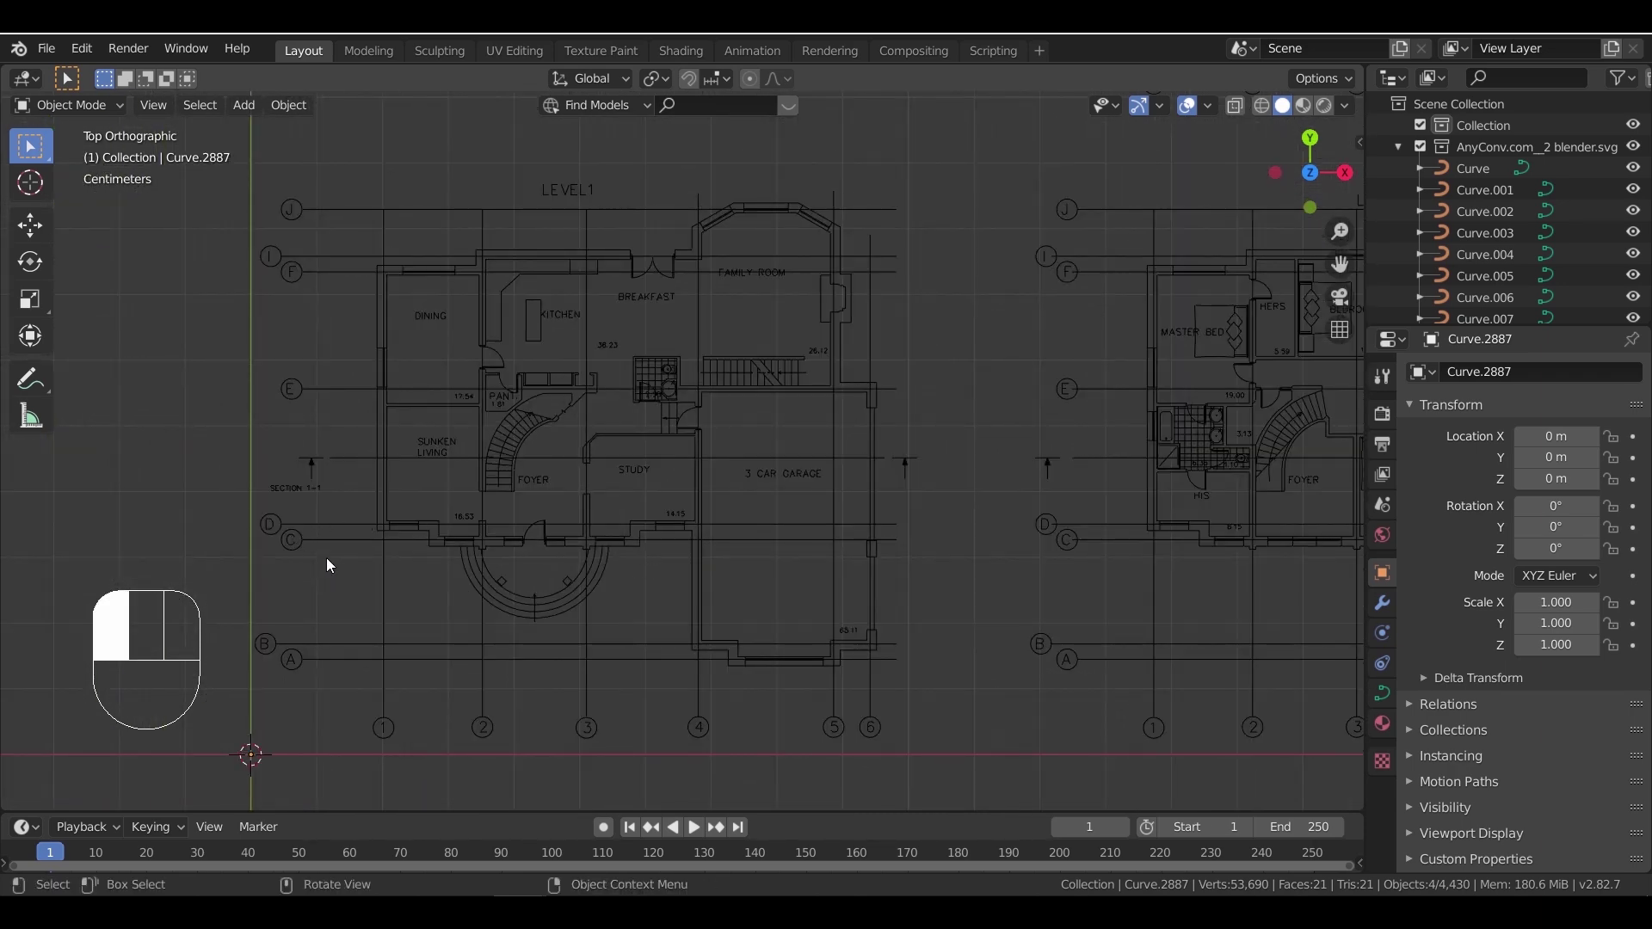
pyautogui.scroll(-3, 516, 603)
pyautogui.keyDown('shift'); pyautogui.moveTo(824, 666); pyautogui.dragTo(901, 607, button='middle'); pyautogui.keyUp('shift')
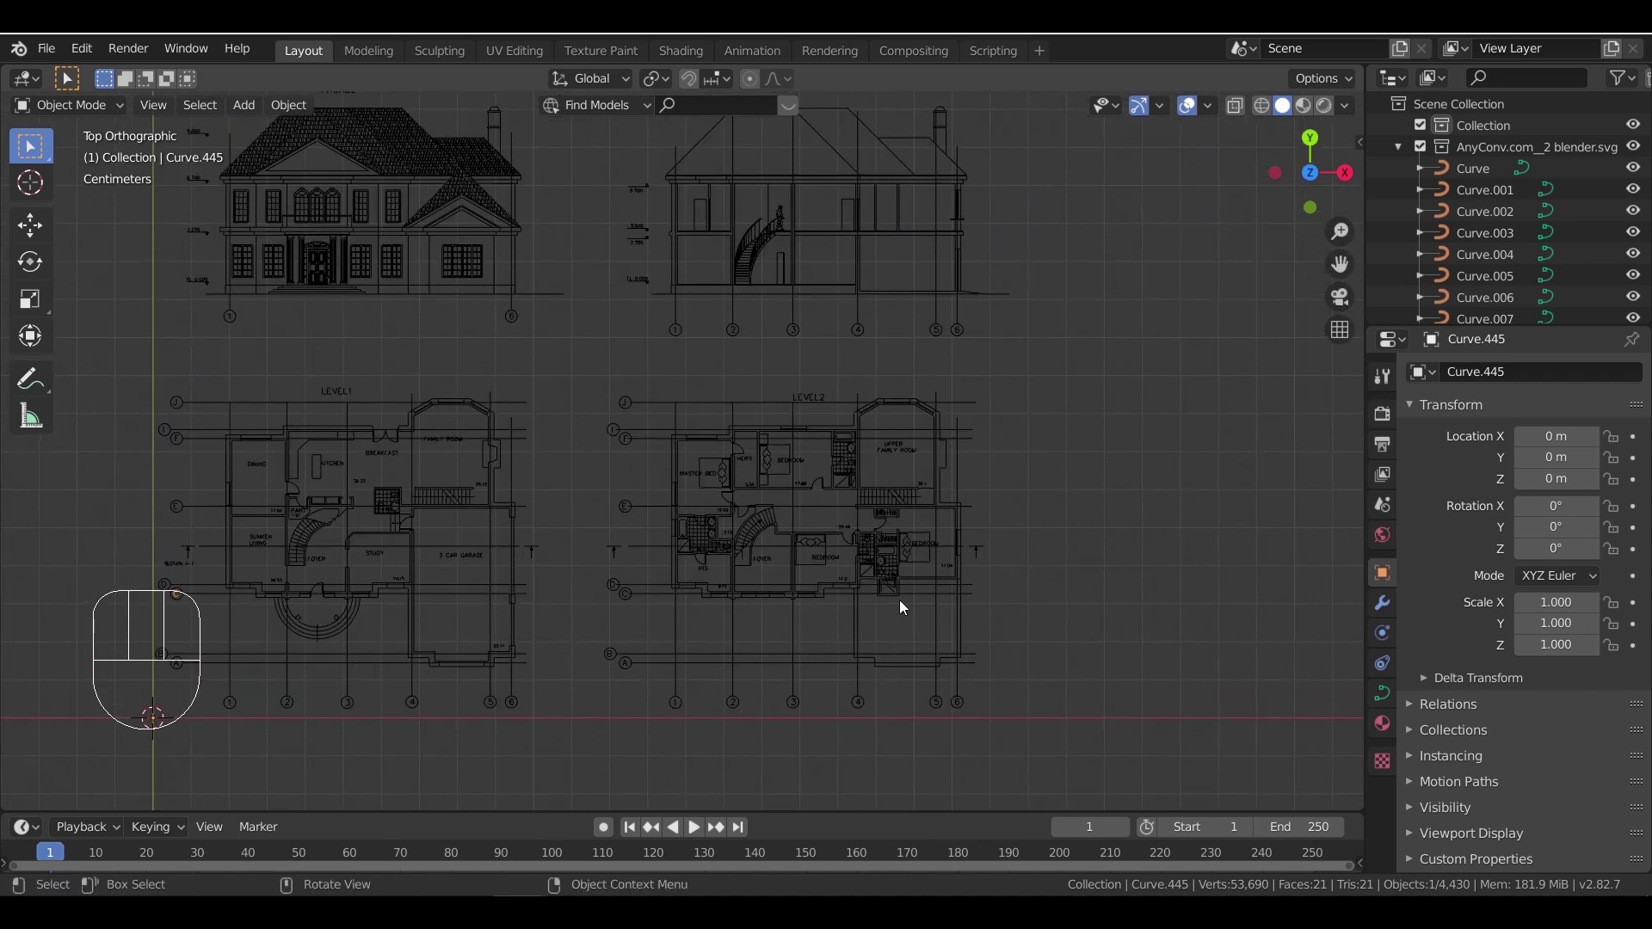
pyautogui.scroll(-1, 873, 425)
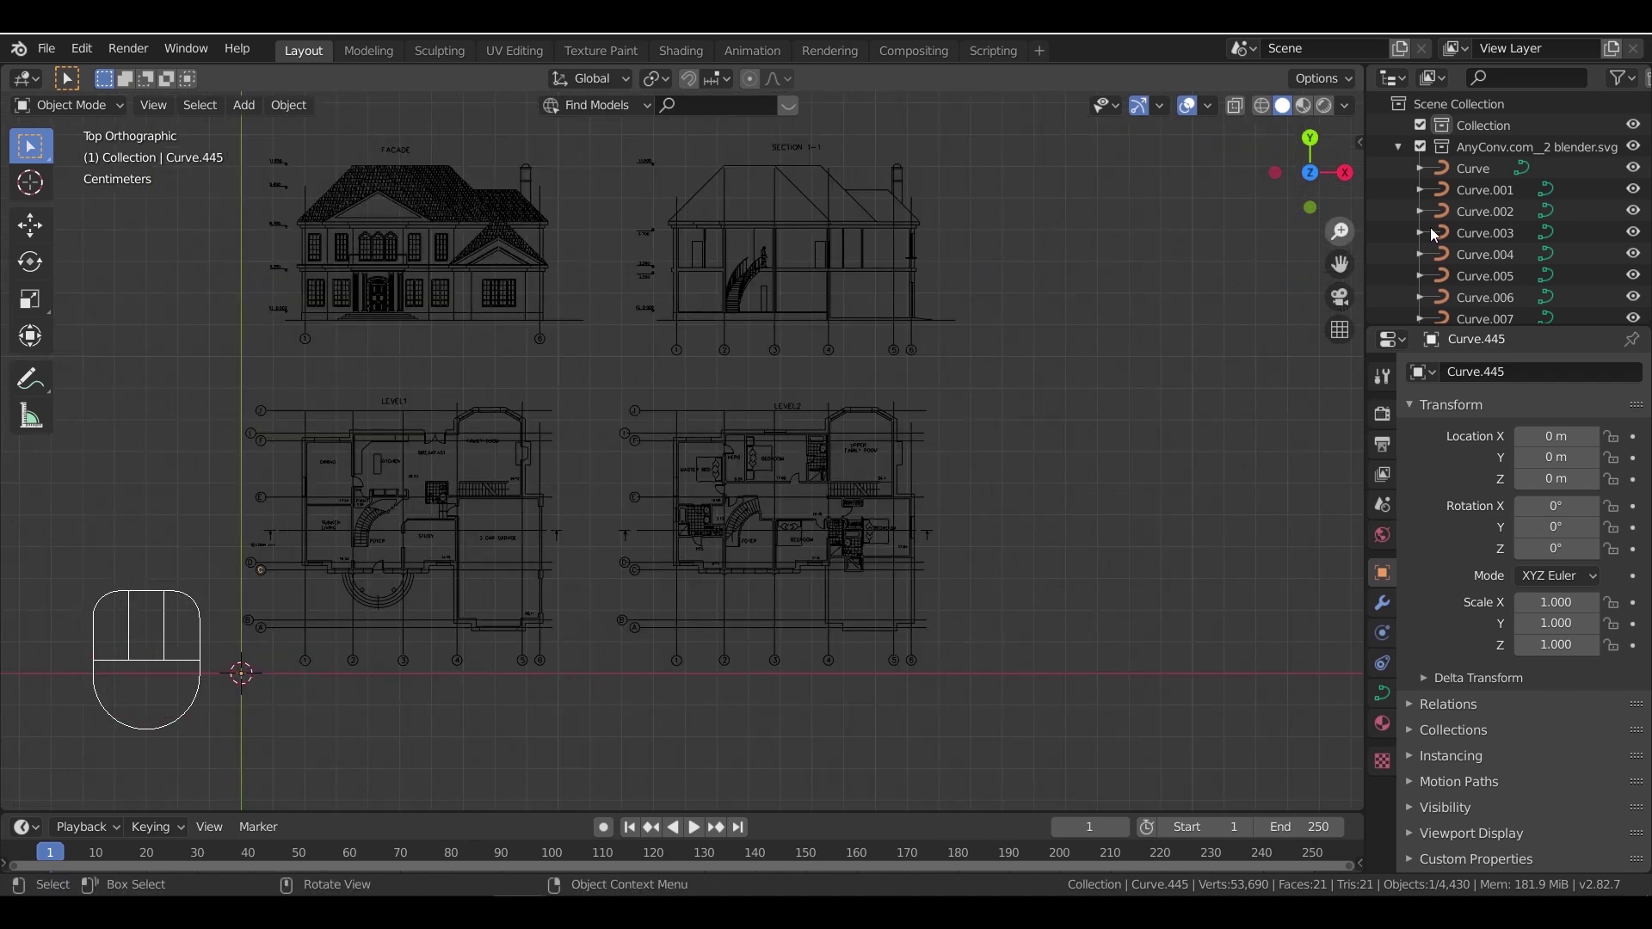
pyautogui.scroll(-20, 1520, 240)
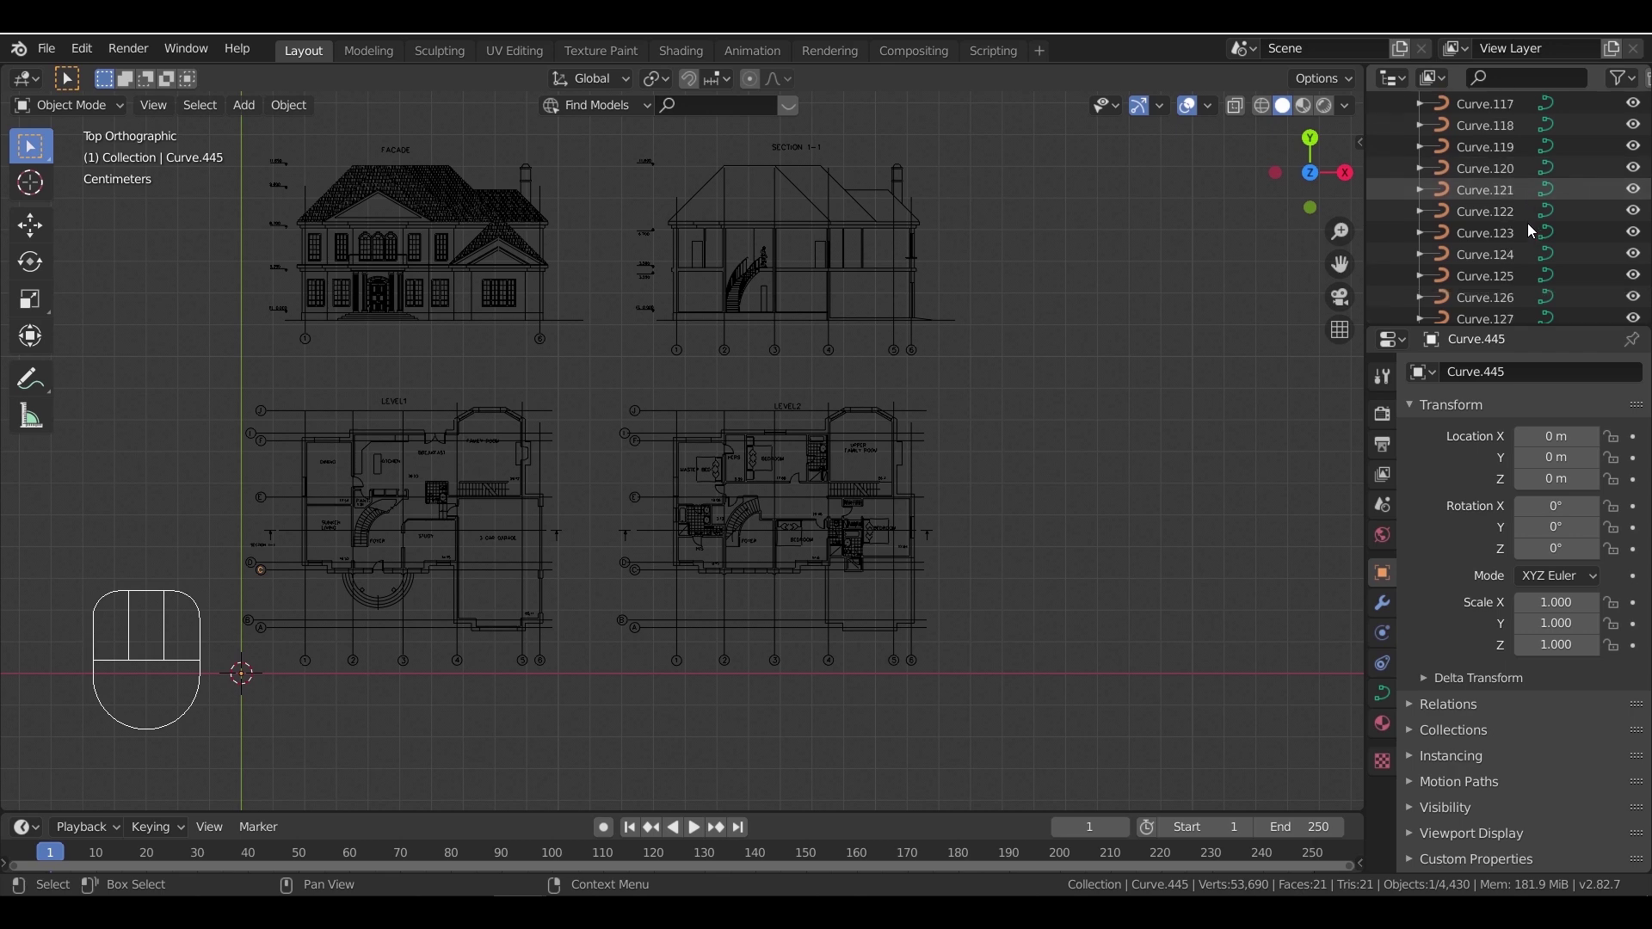
pyautogui.scroll(-15, 1527, 222)
pyautogui.click(444, 300)
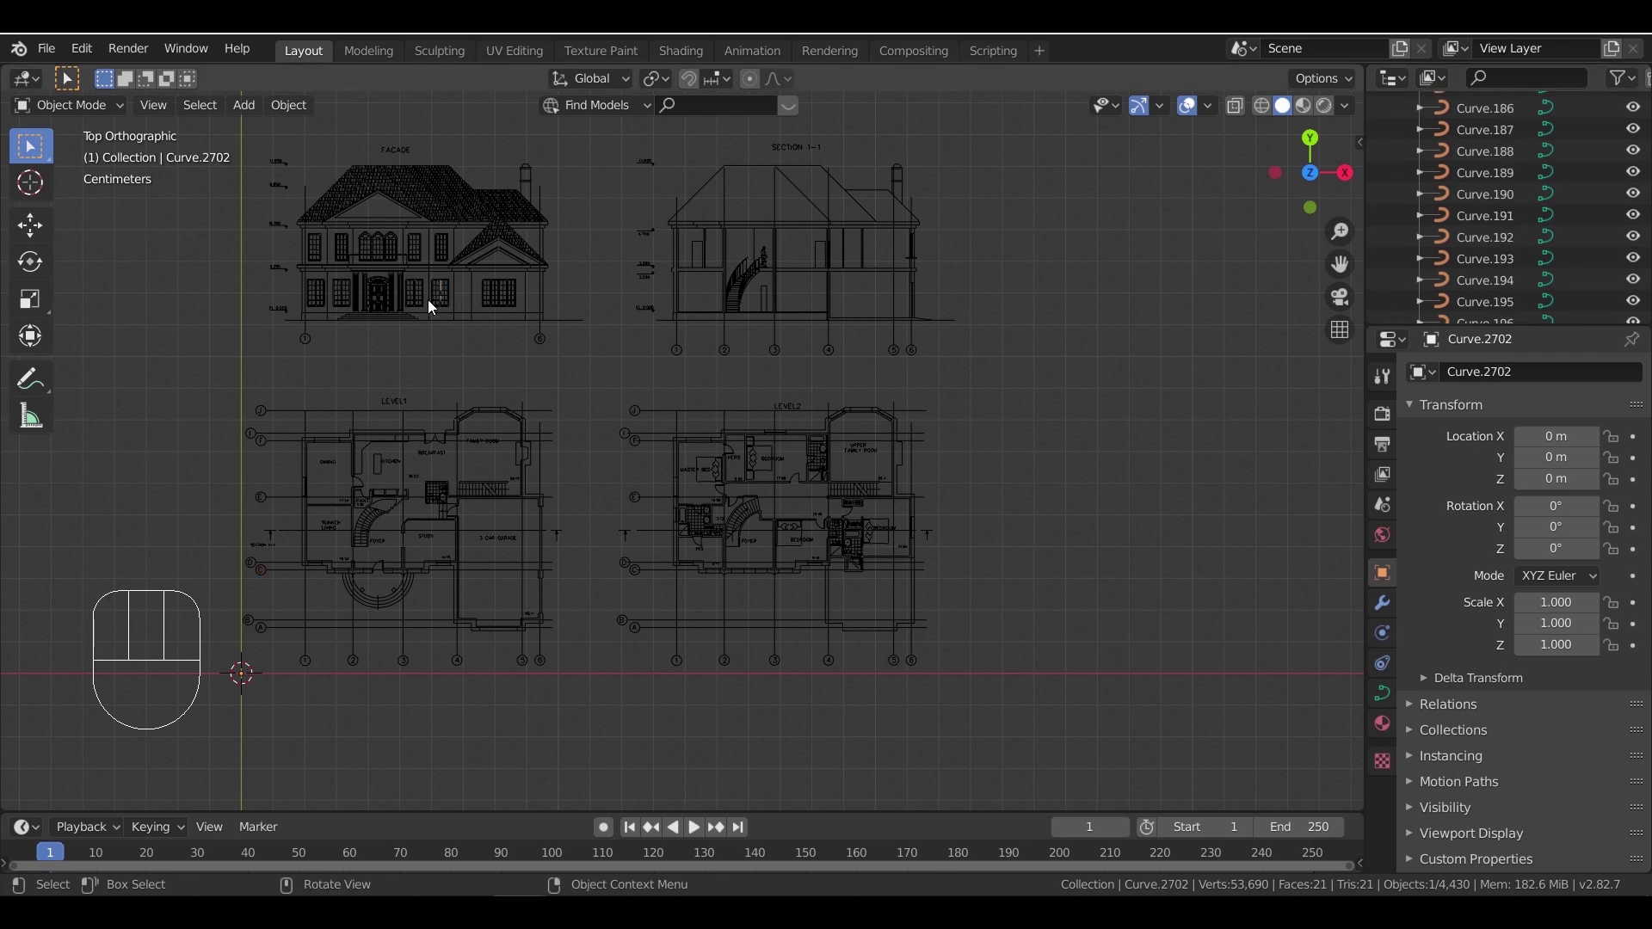
pyautogui.press('KP_Decimal')
pyautogui.click(760, 336)
pyautogui.scroll(-15, 762, 332)
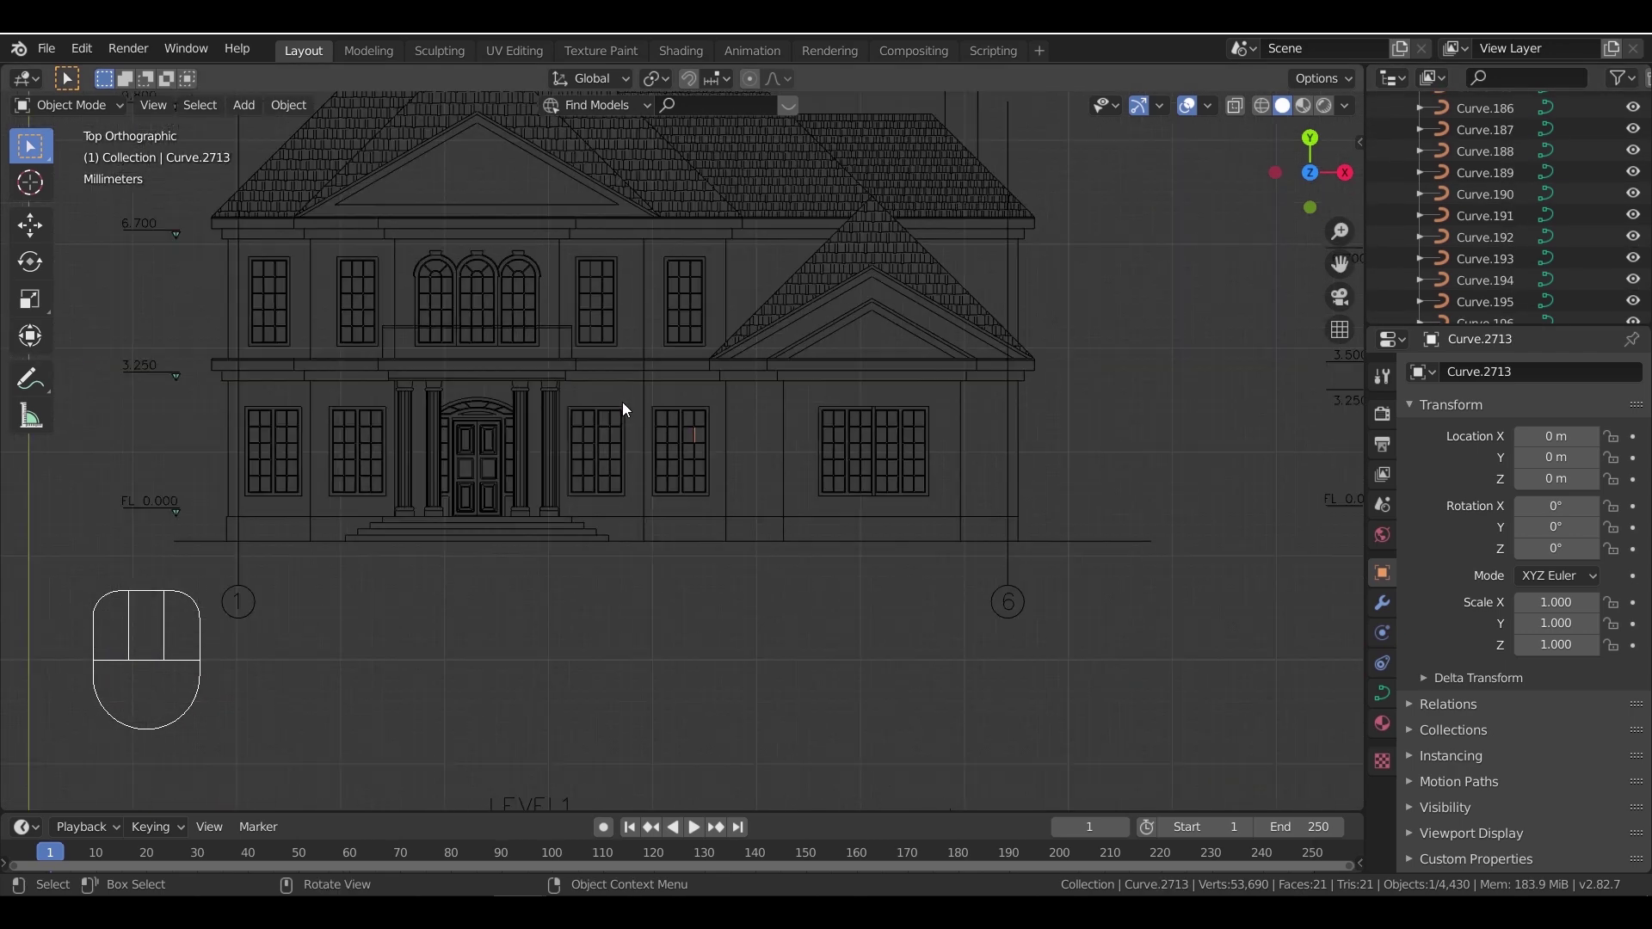
pyautogui.scroll(-3, 663, 460)
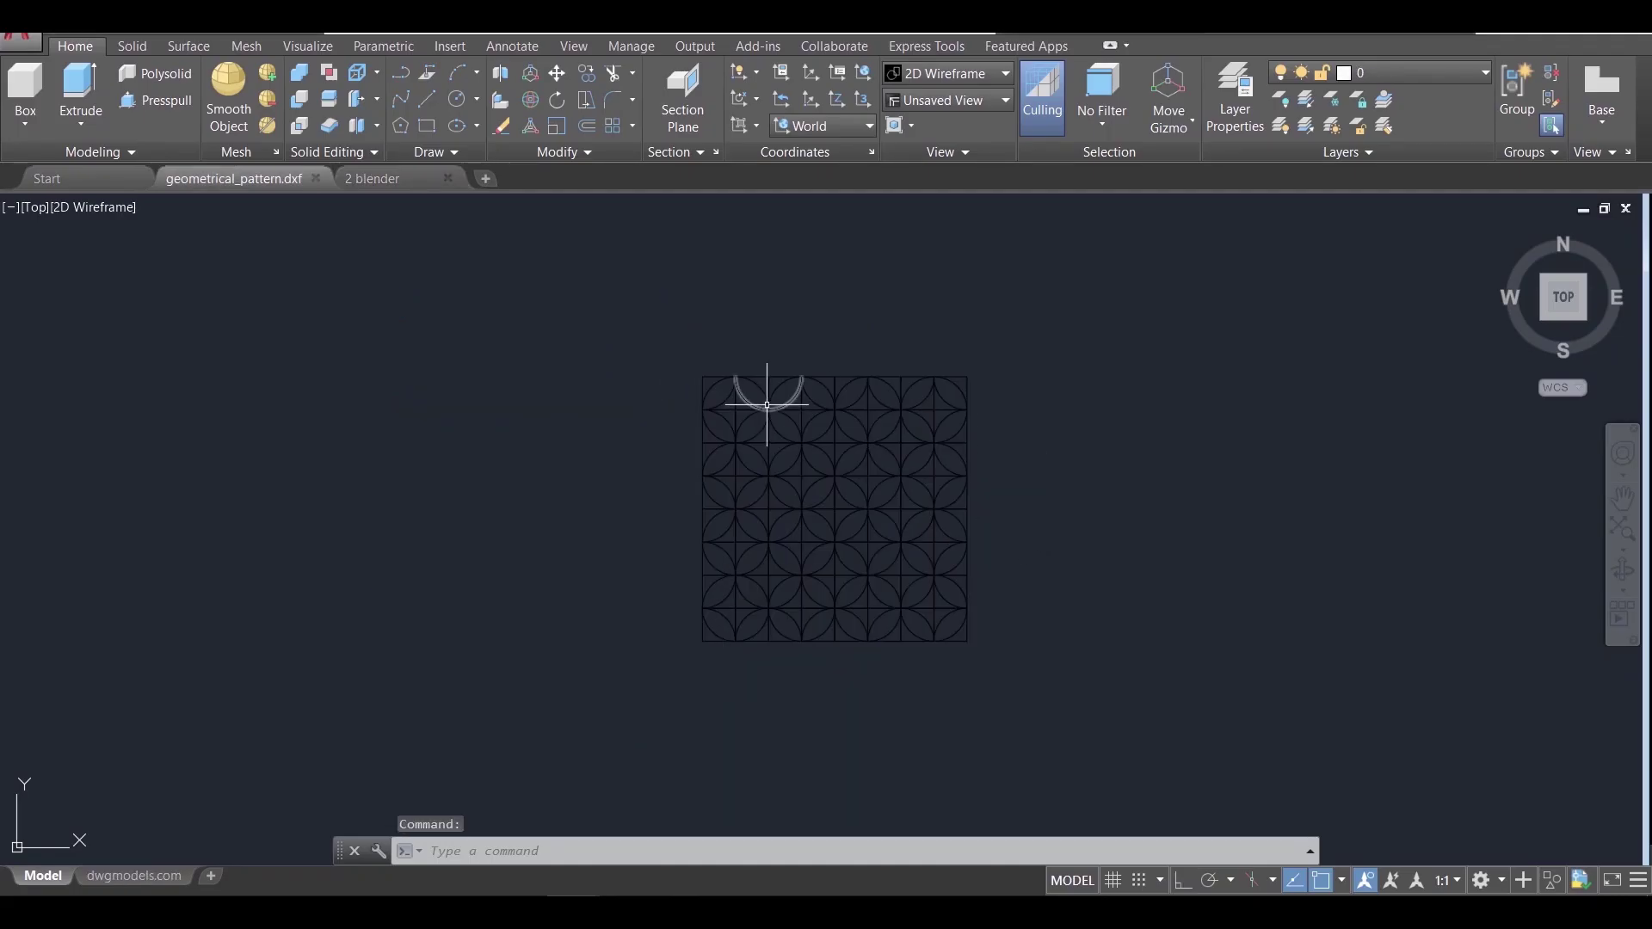
# - Save the selected circle-grid pattern as geometrical_pattern.dxf (2010 DXF) in the Autocad2blender tutorial folder
pyautogui.click(672, 332)
pyautogui.click(1037, 721)
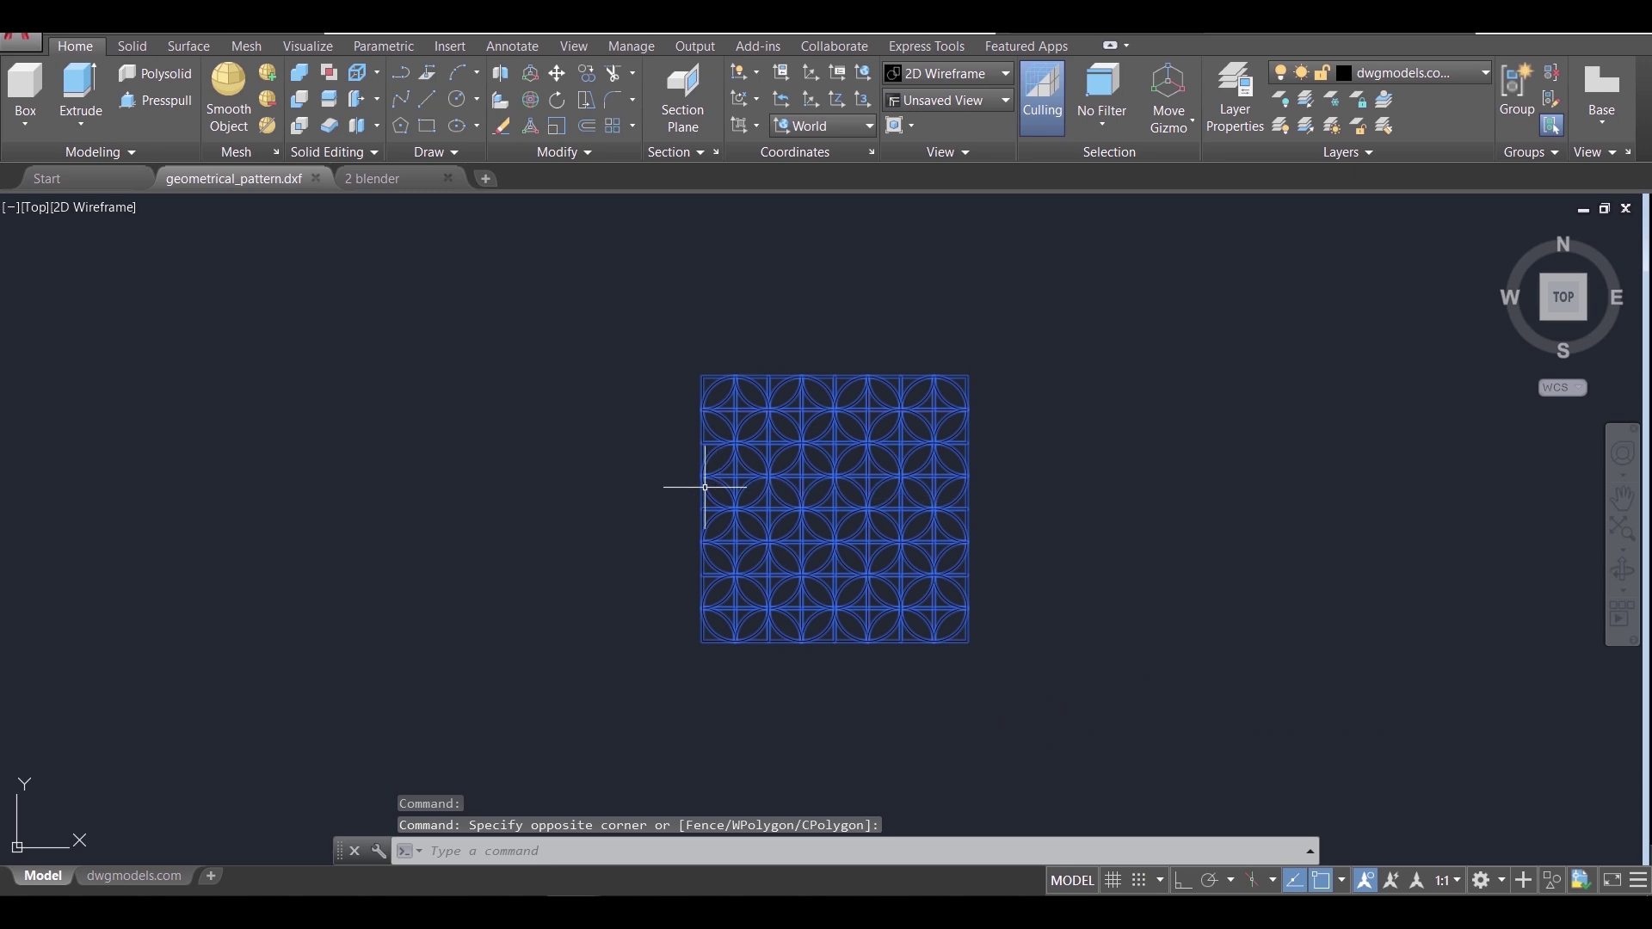
pyautogui.click(32, 43)
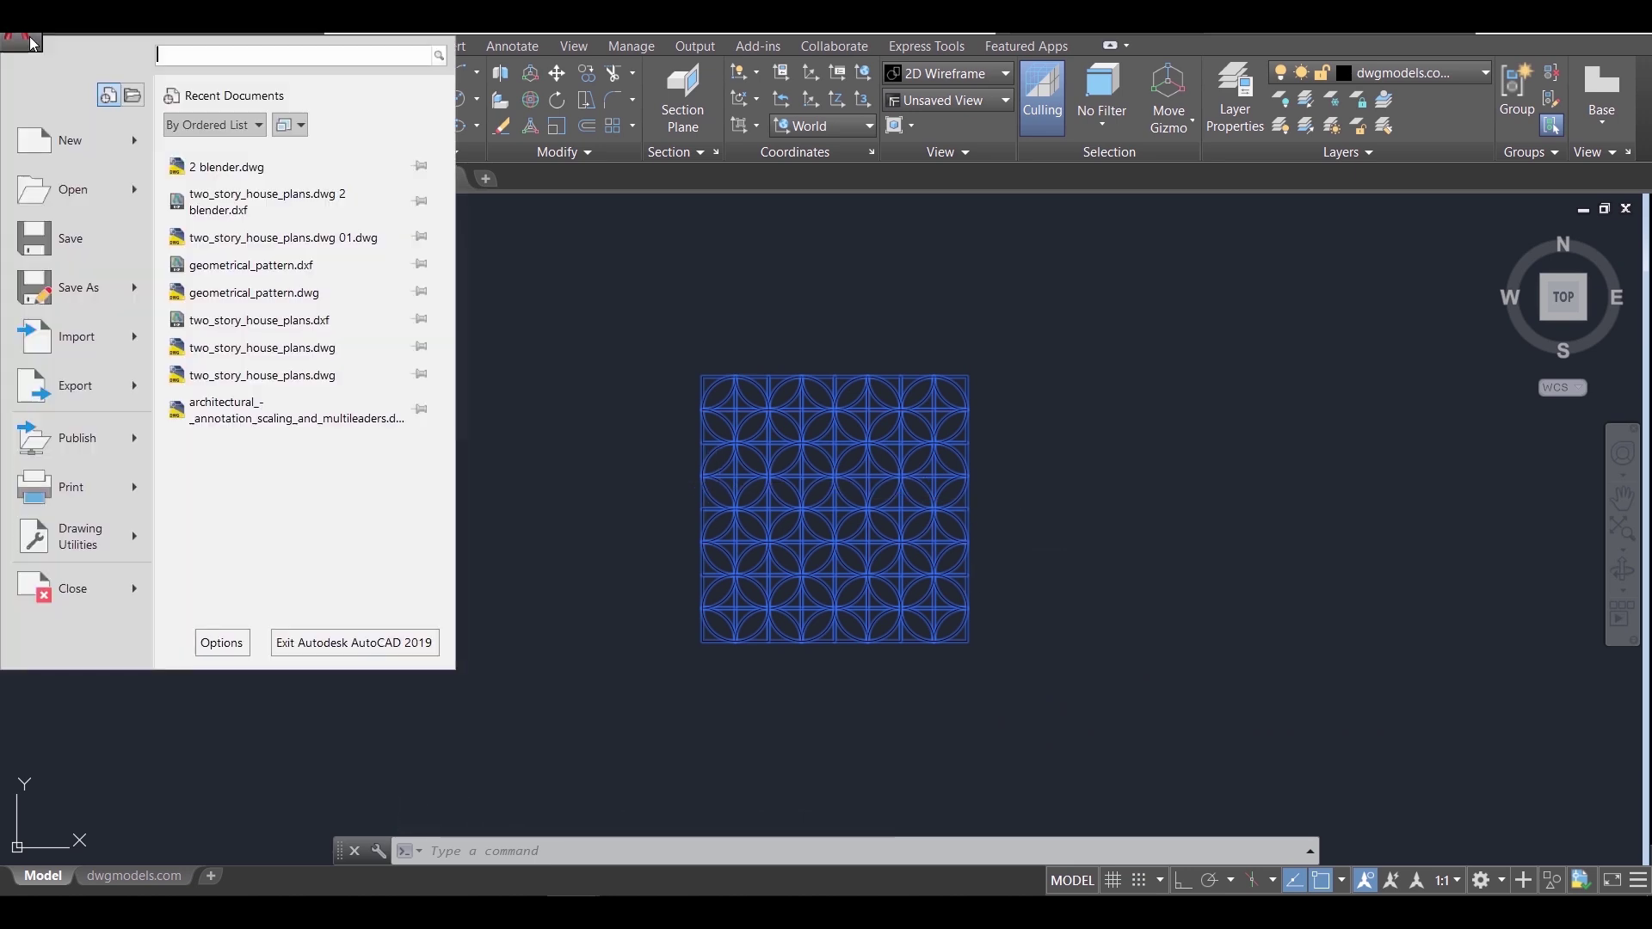
pyautogui.click(73, 287)
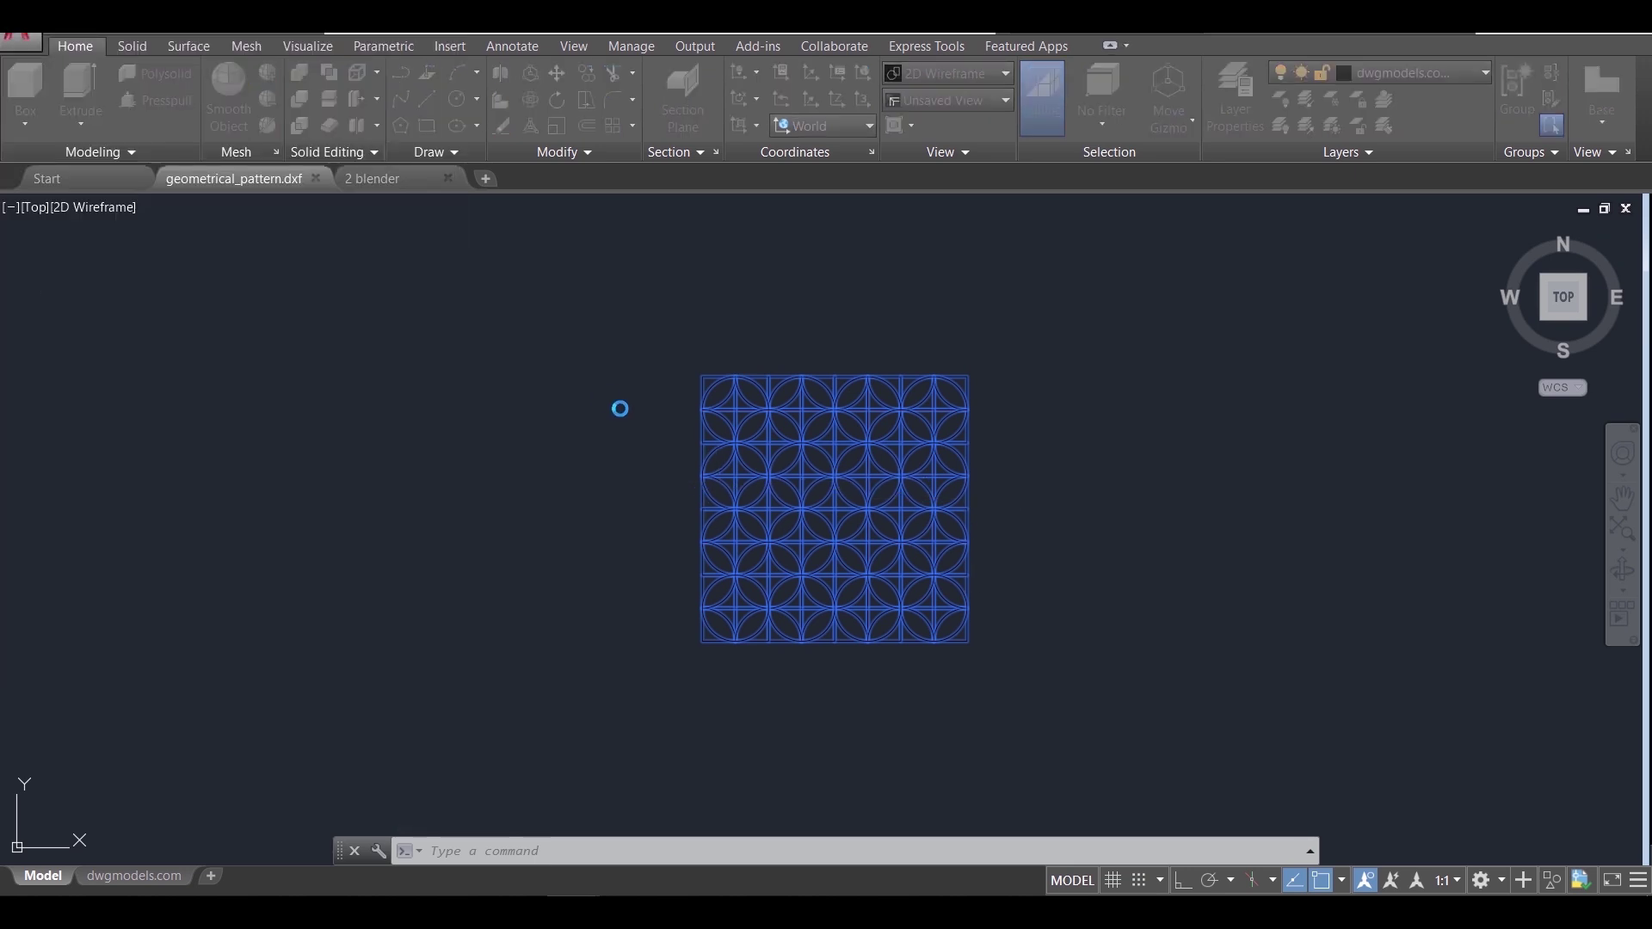
pyautogui.click(880, 695)
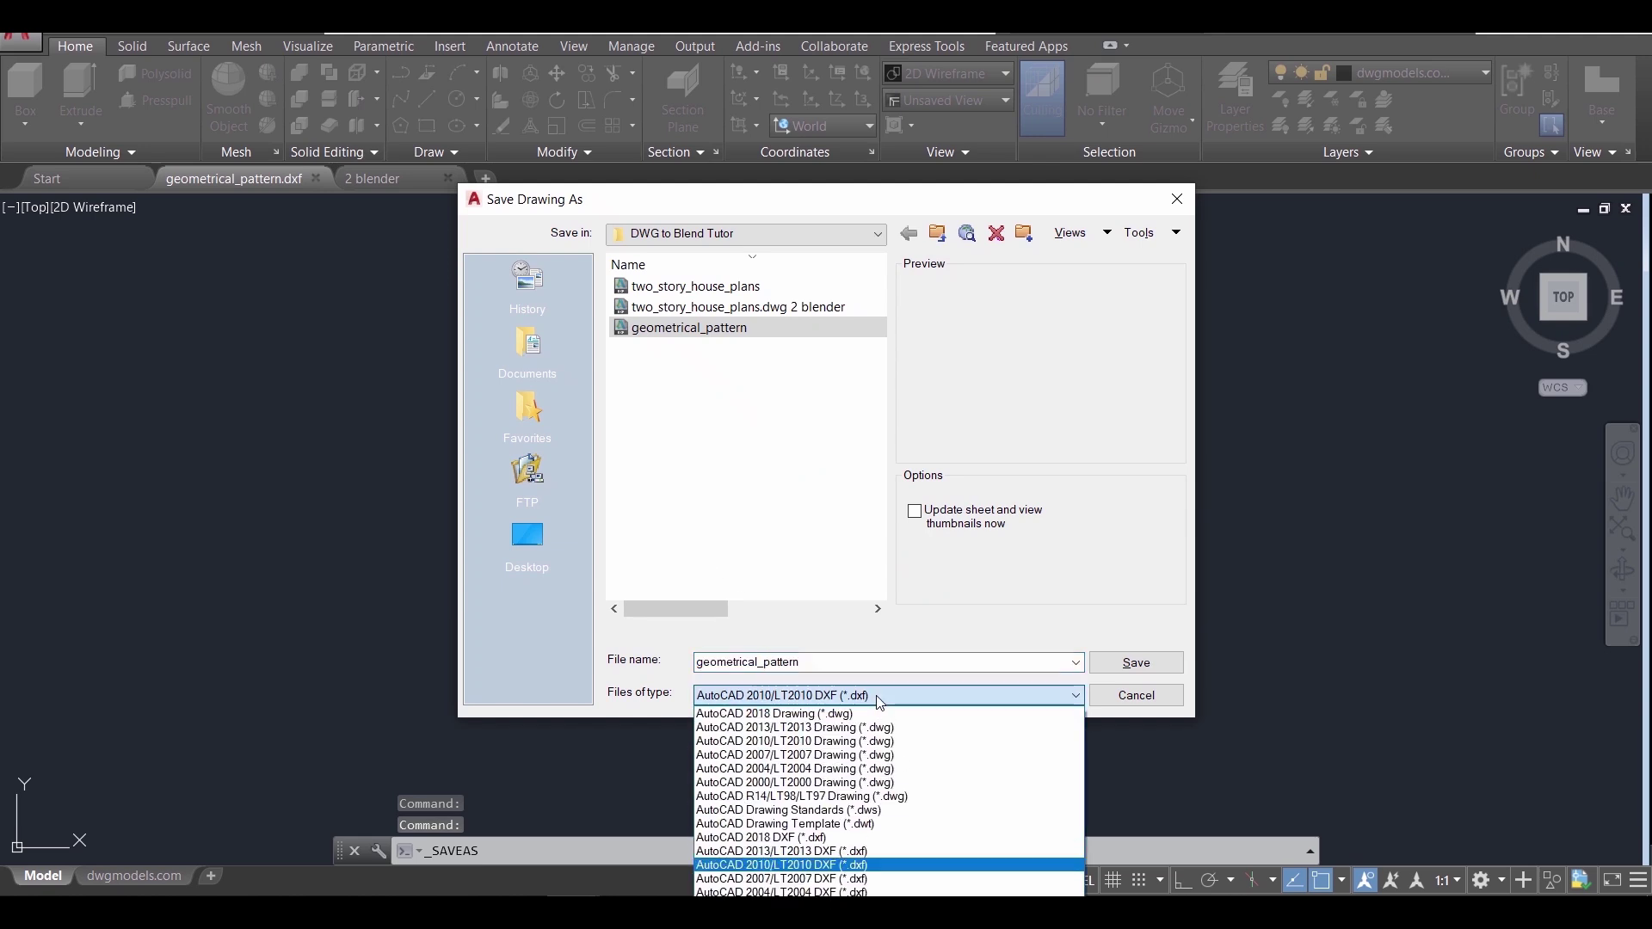
pyautogui.click(858, 867)
pyautogui.click(937, 233)
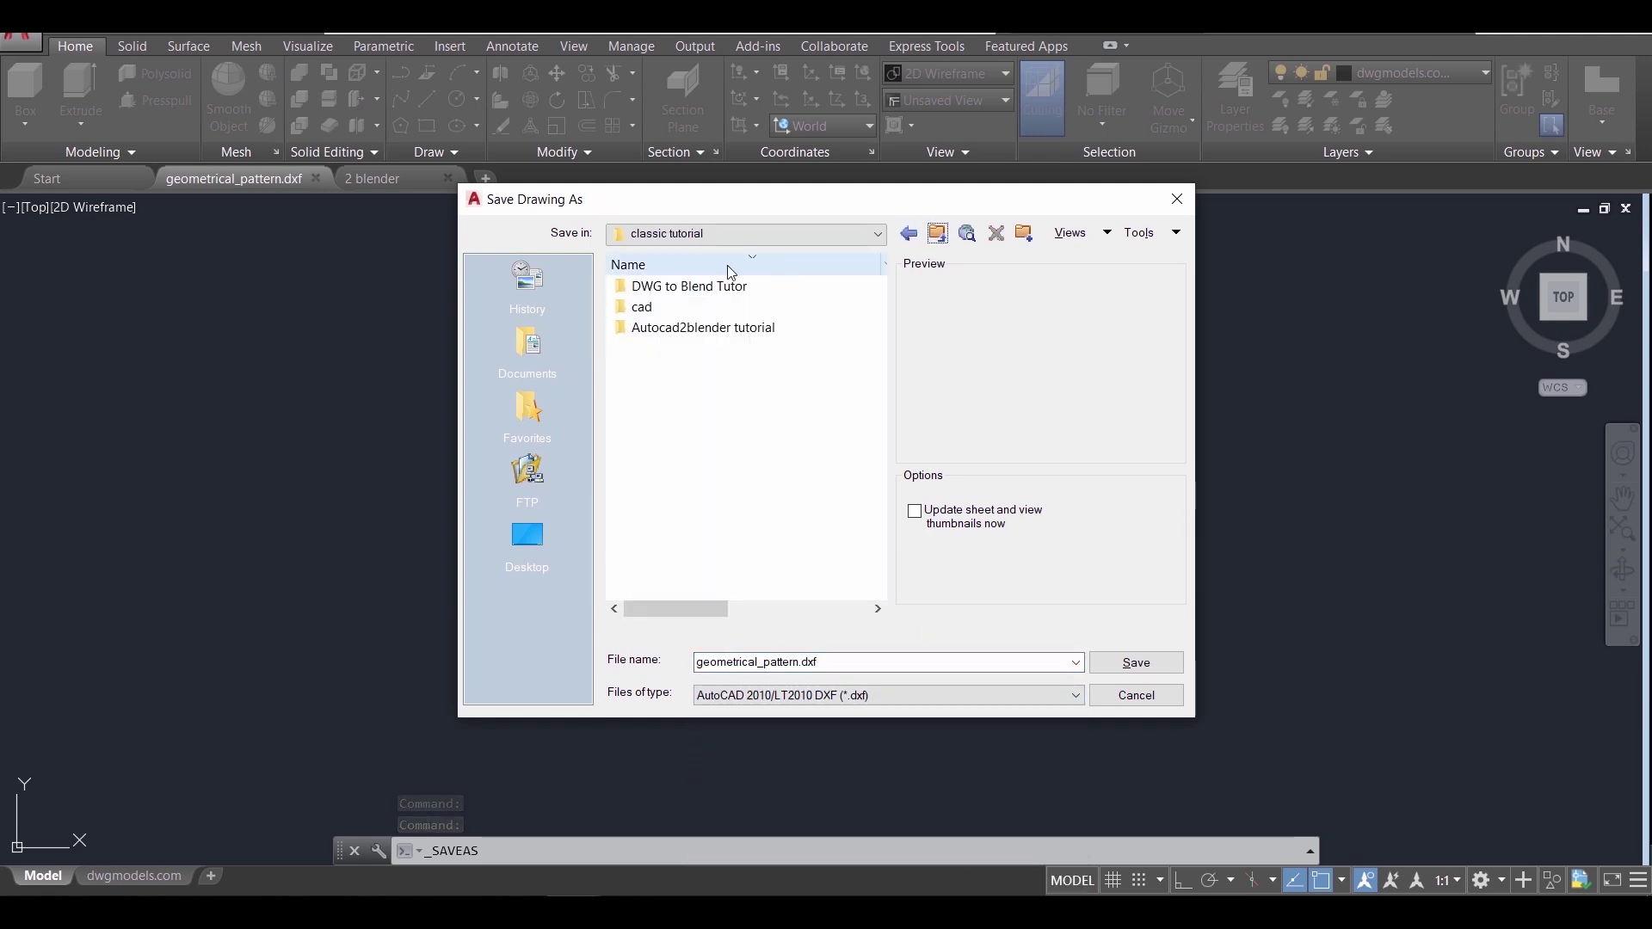
pyautogui.doubleClick(704, 330)
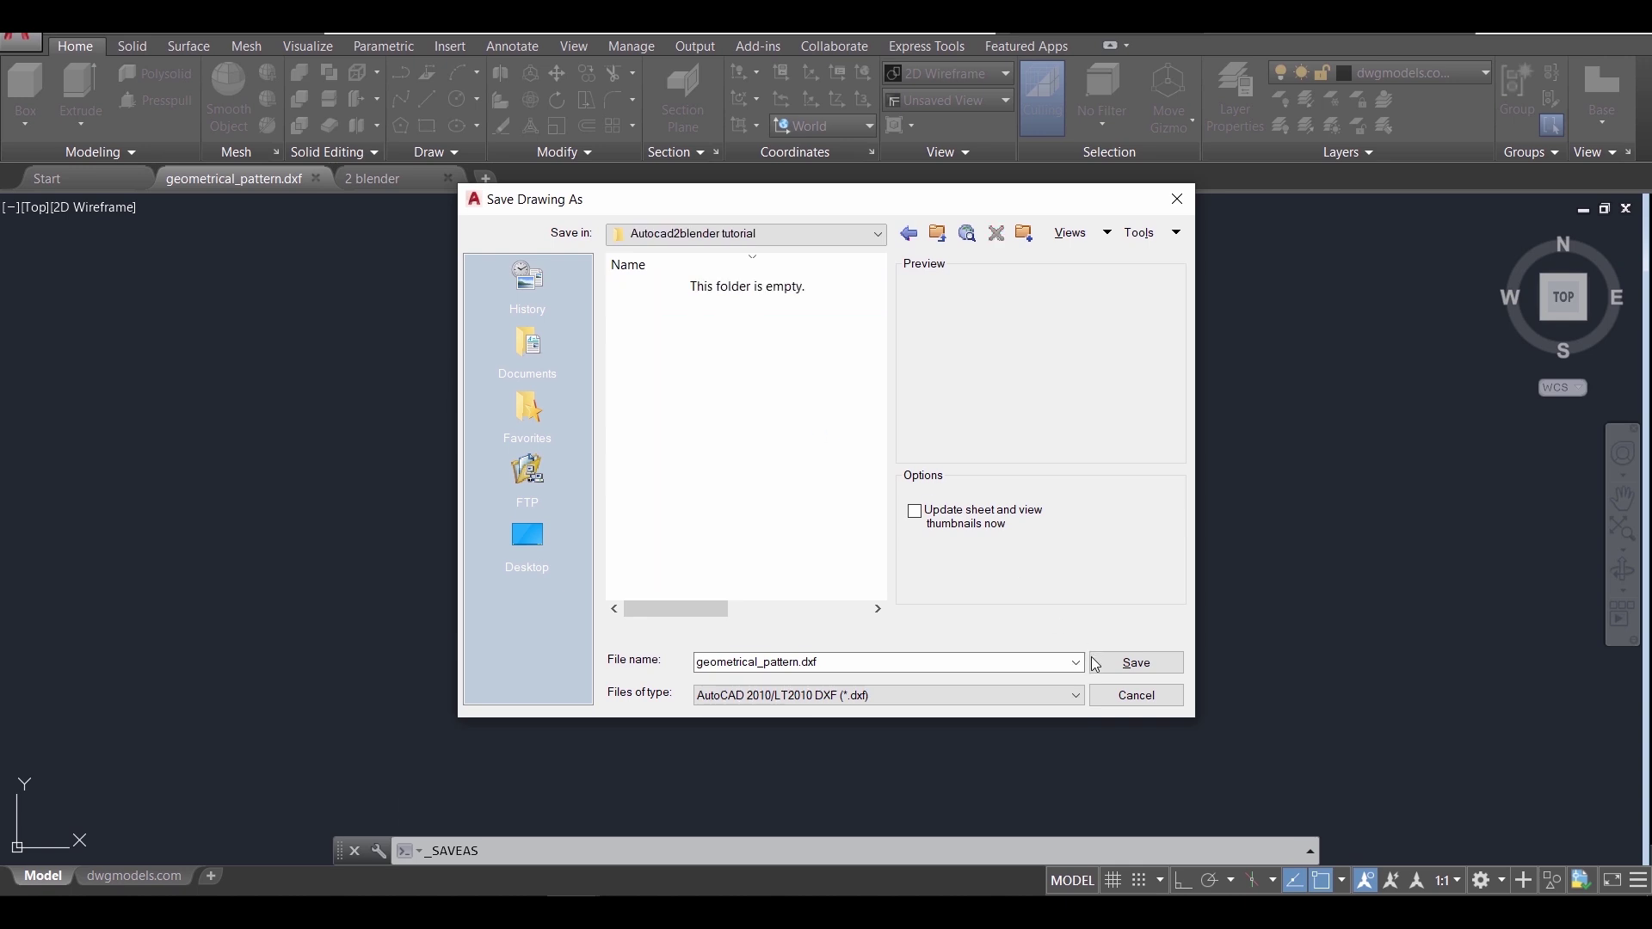
pyautogui.click(1110, 665)
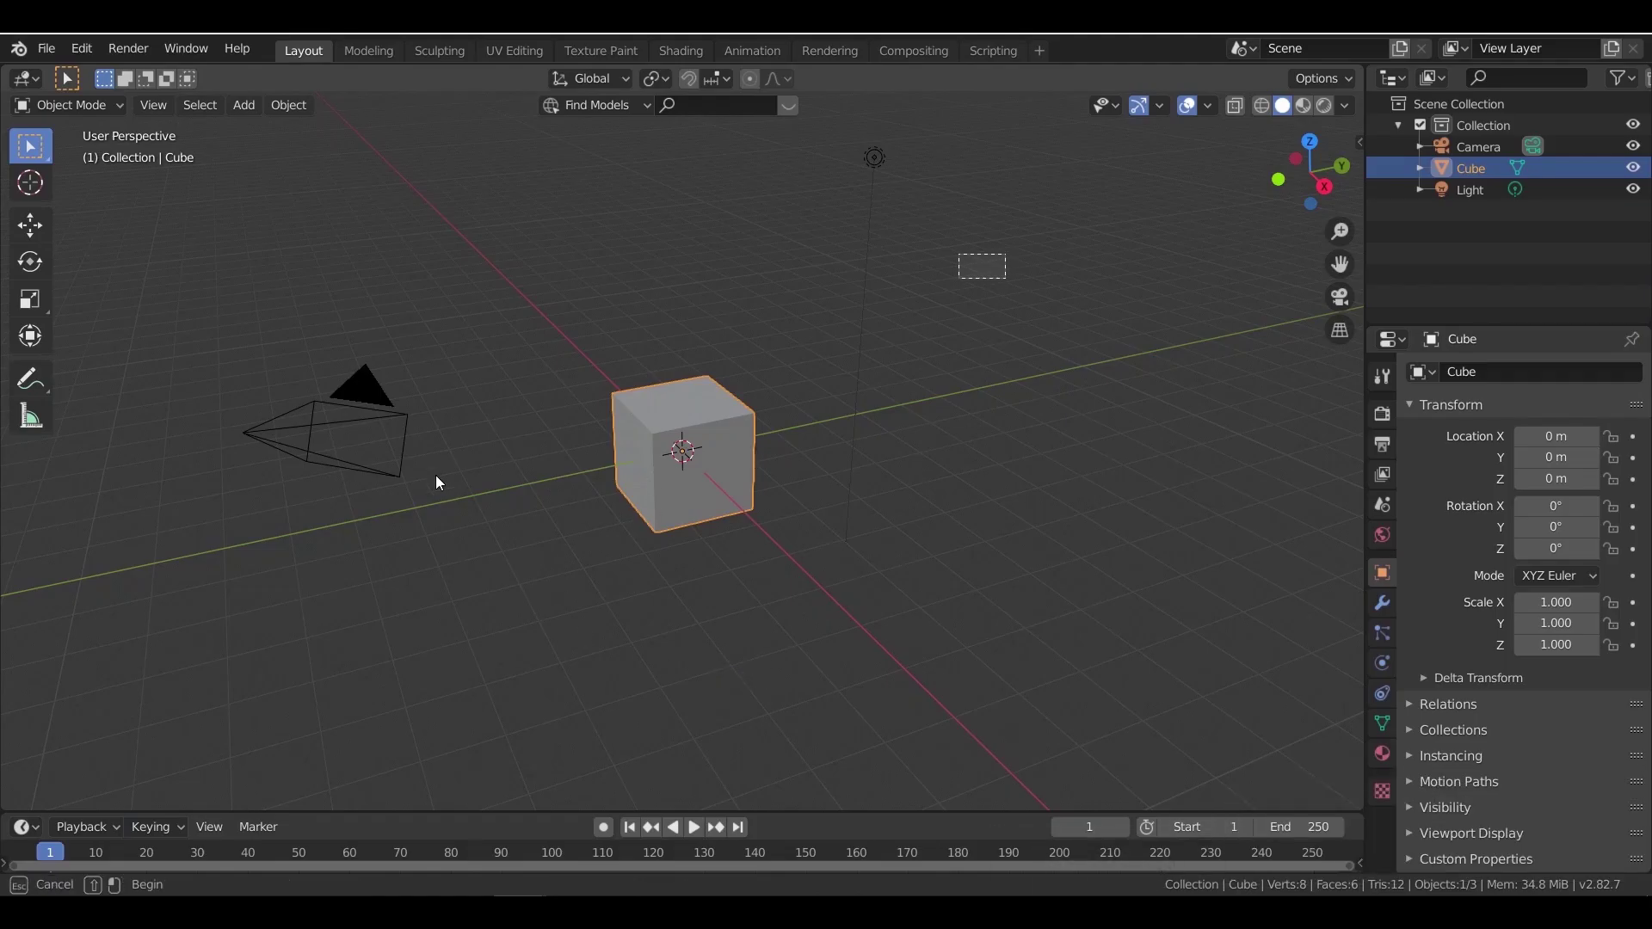
# - Delete all default scene objects and switch to top view
pyautogui.press('a')
pyautogui.press('Delete')
pyautogui.press('KP_8')
pyautogui.press('KP_7')
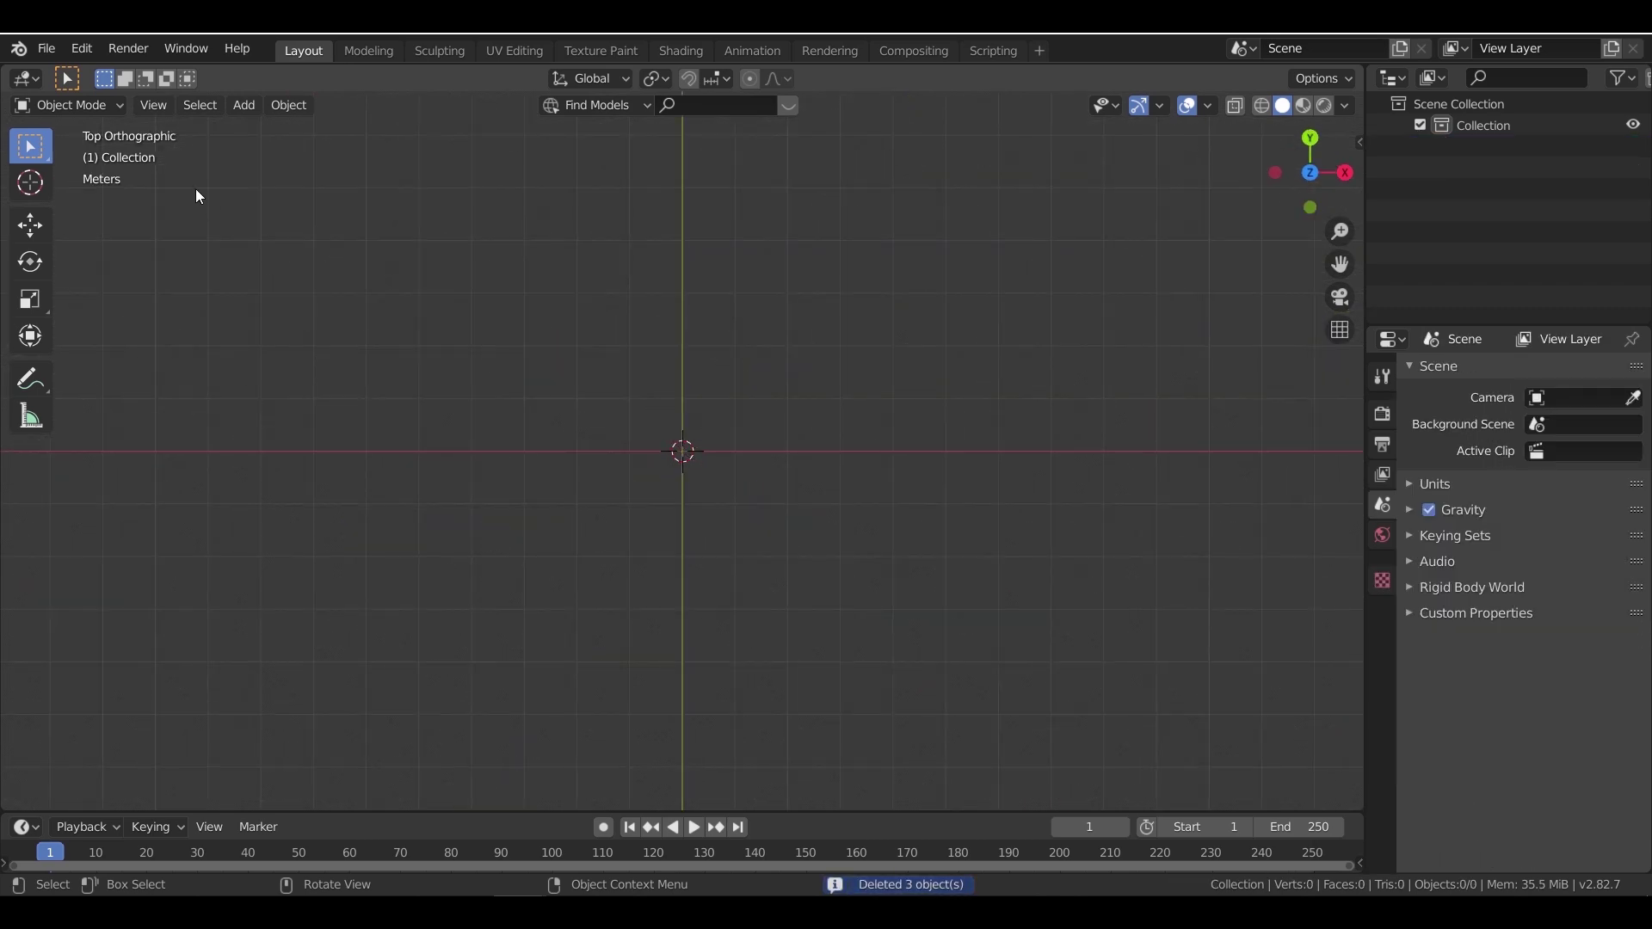
# - Import geometrical_pattern.dxf from the Autocad2blender tutorial folder and select the imported curve
pyautogui.click(48, 49)
pyautogui.moveTo(172, 341)
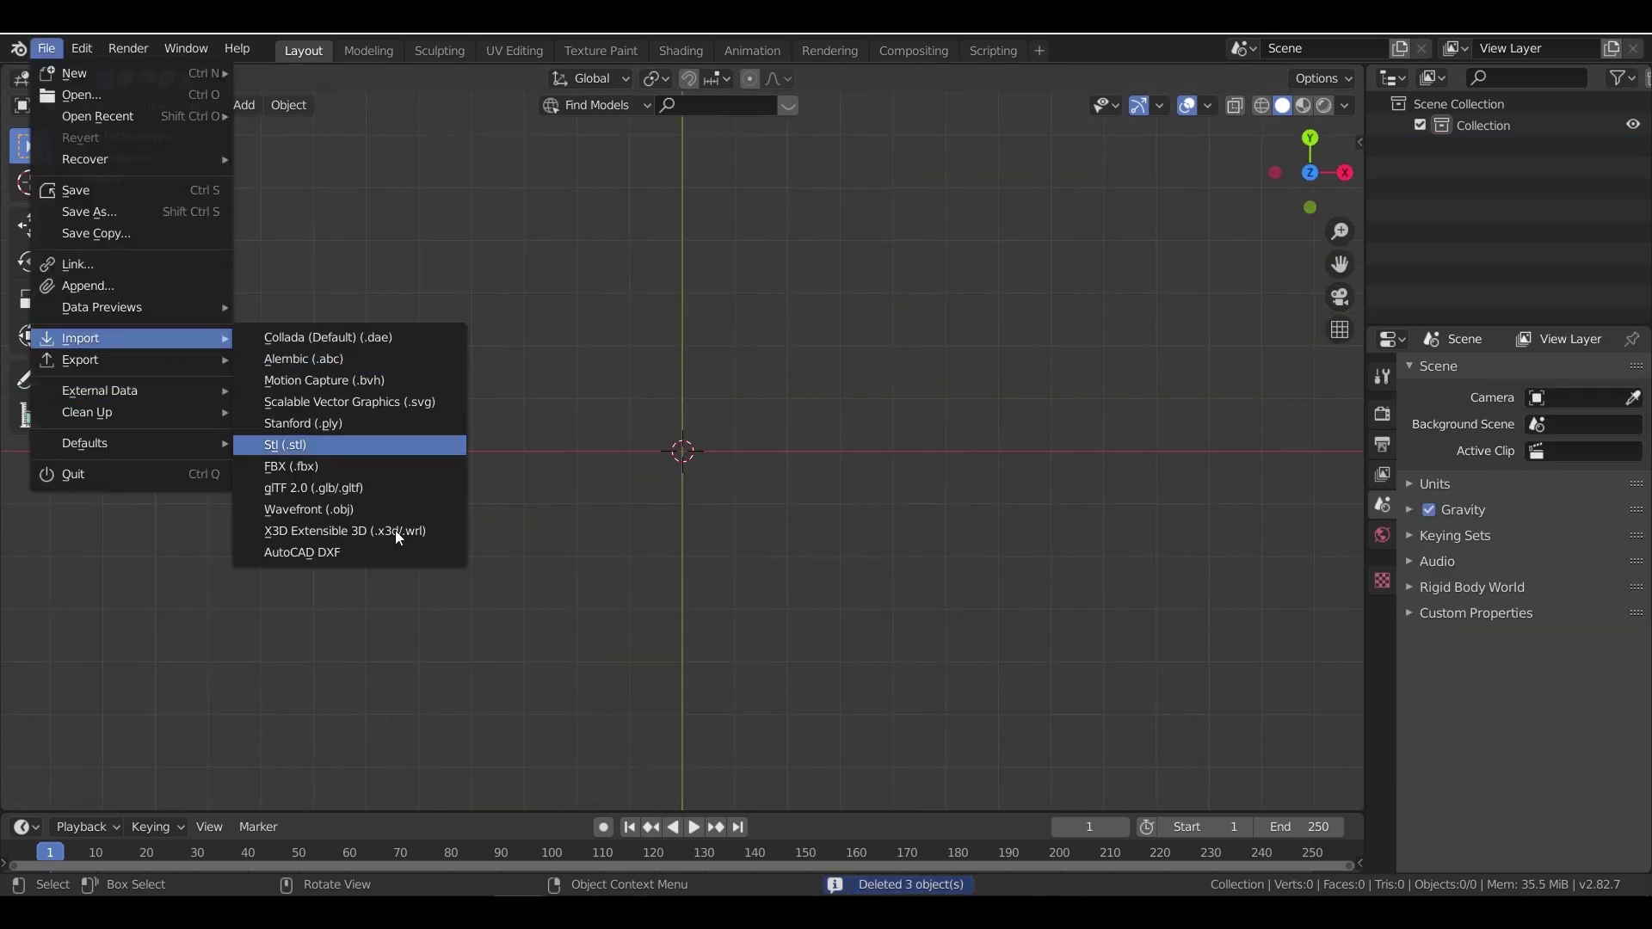
pyautogui.click(371, 556)
pyautogui.click(383, 504)
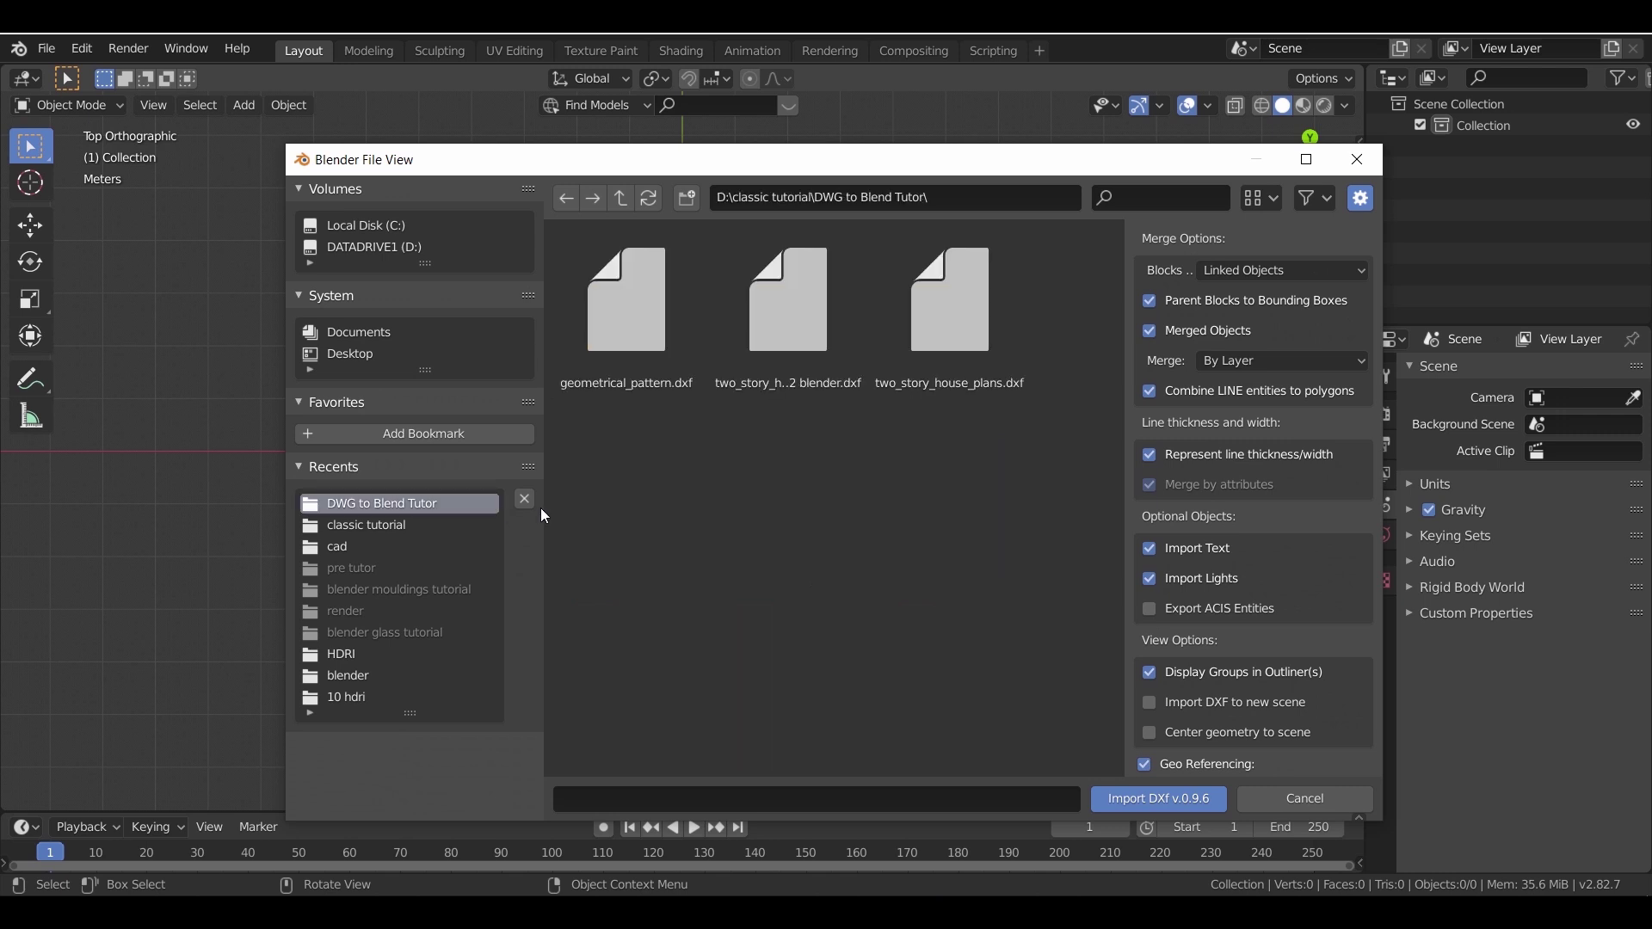
pyautogui.click(621, 198)
pyautogui.doubleClick(625, 291)
pyautogui.click(644, 351)
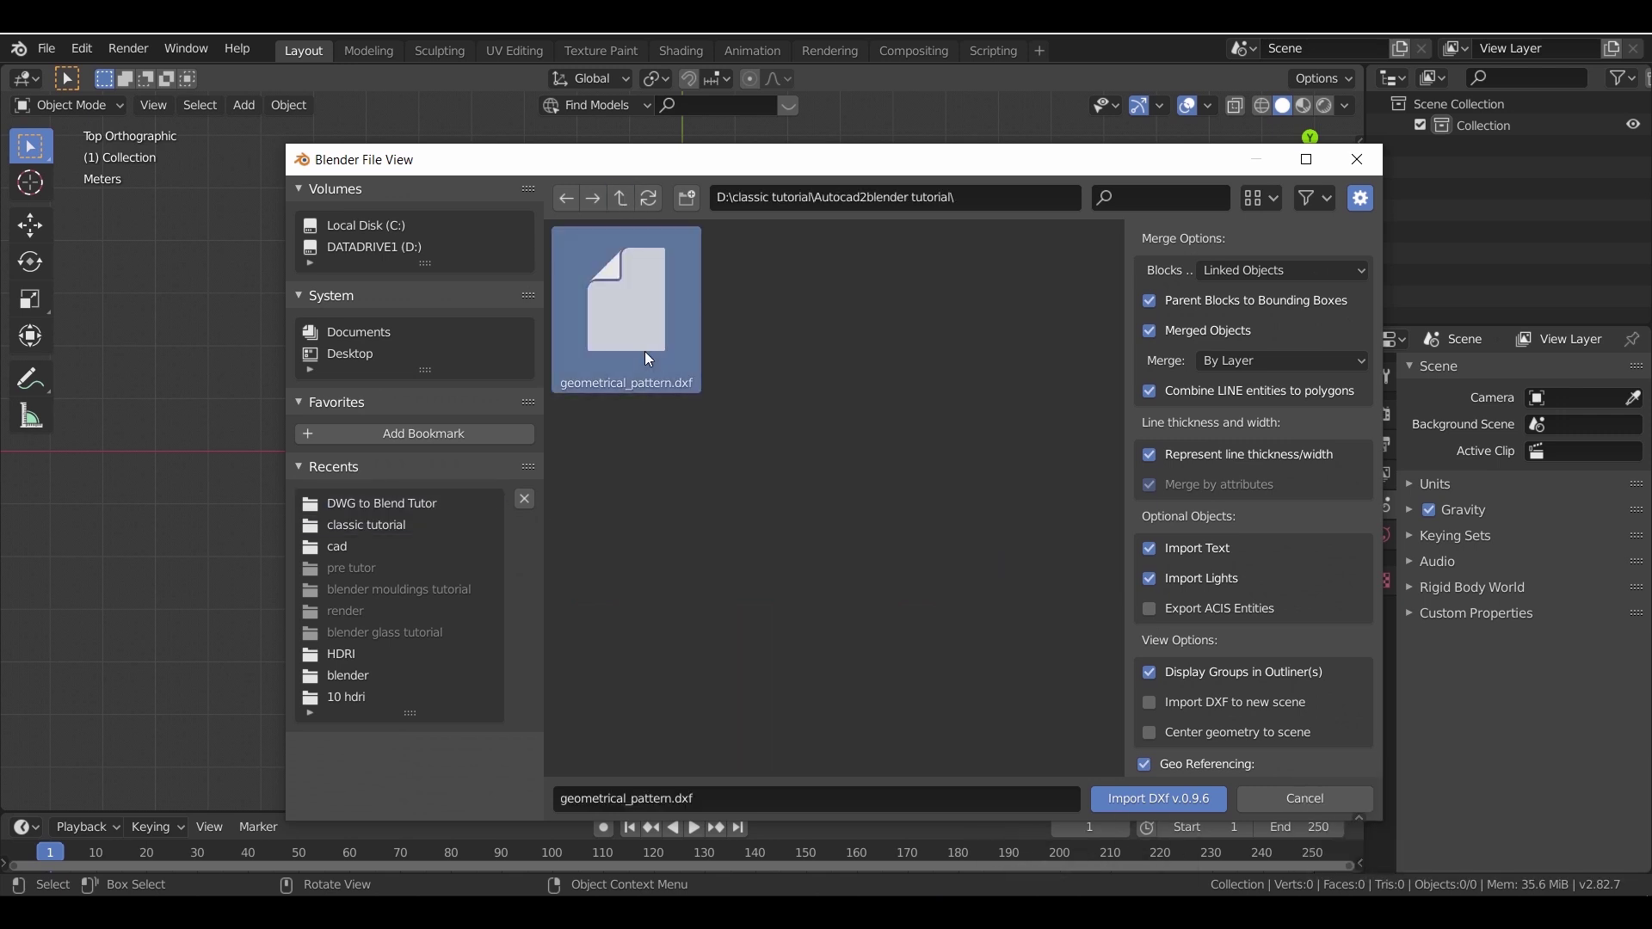
pyautogui.click(1134, 803)
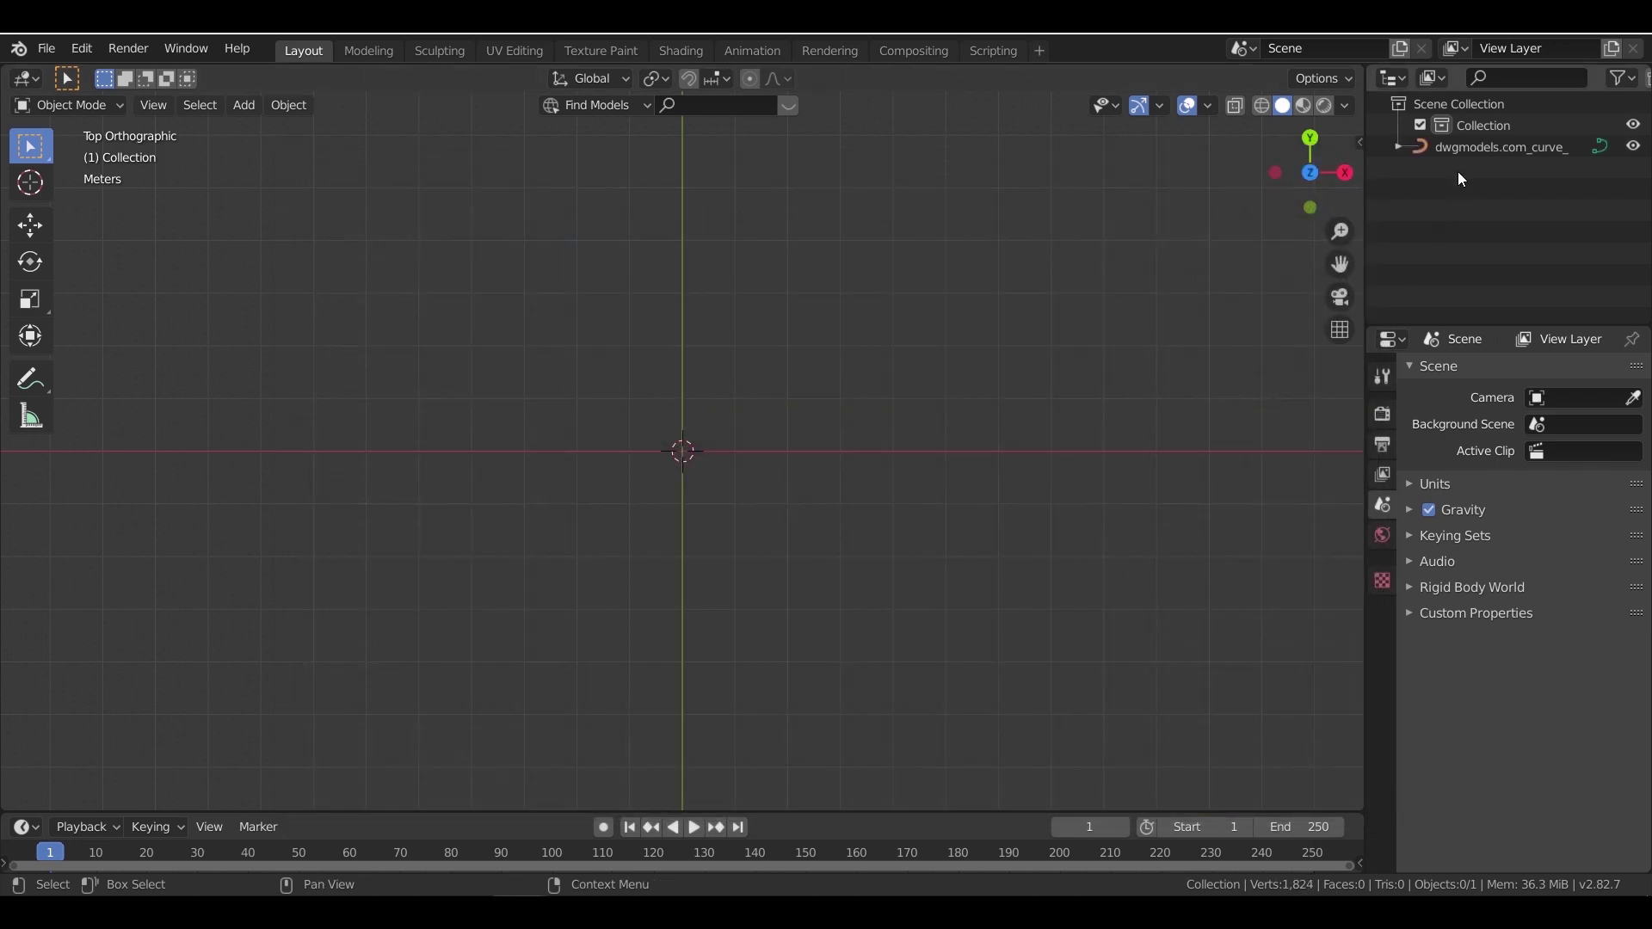
pyautogui.click(1481, 147)
# - Scale the imported pattern down to 0.032
pyautogui.press('KP_Decimal')
pyautogui.scroll(-9, 778, 528)
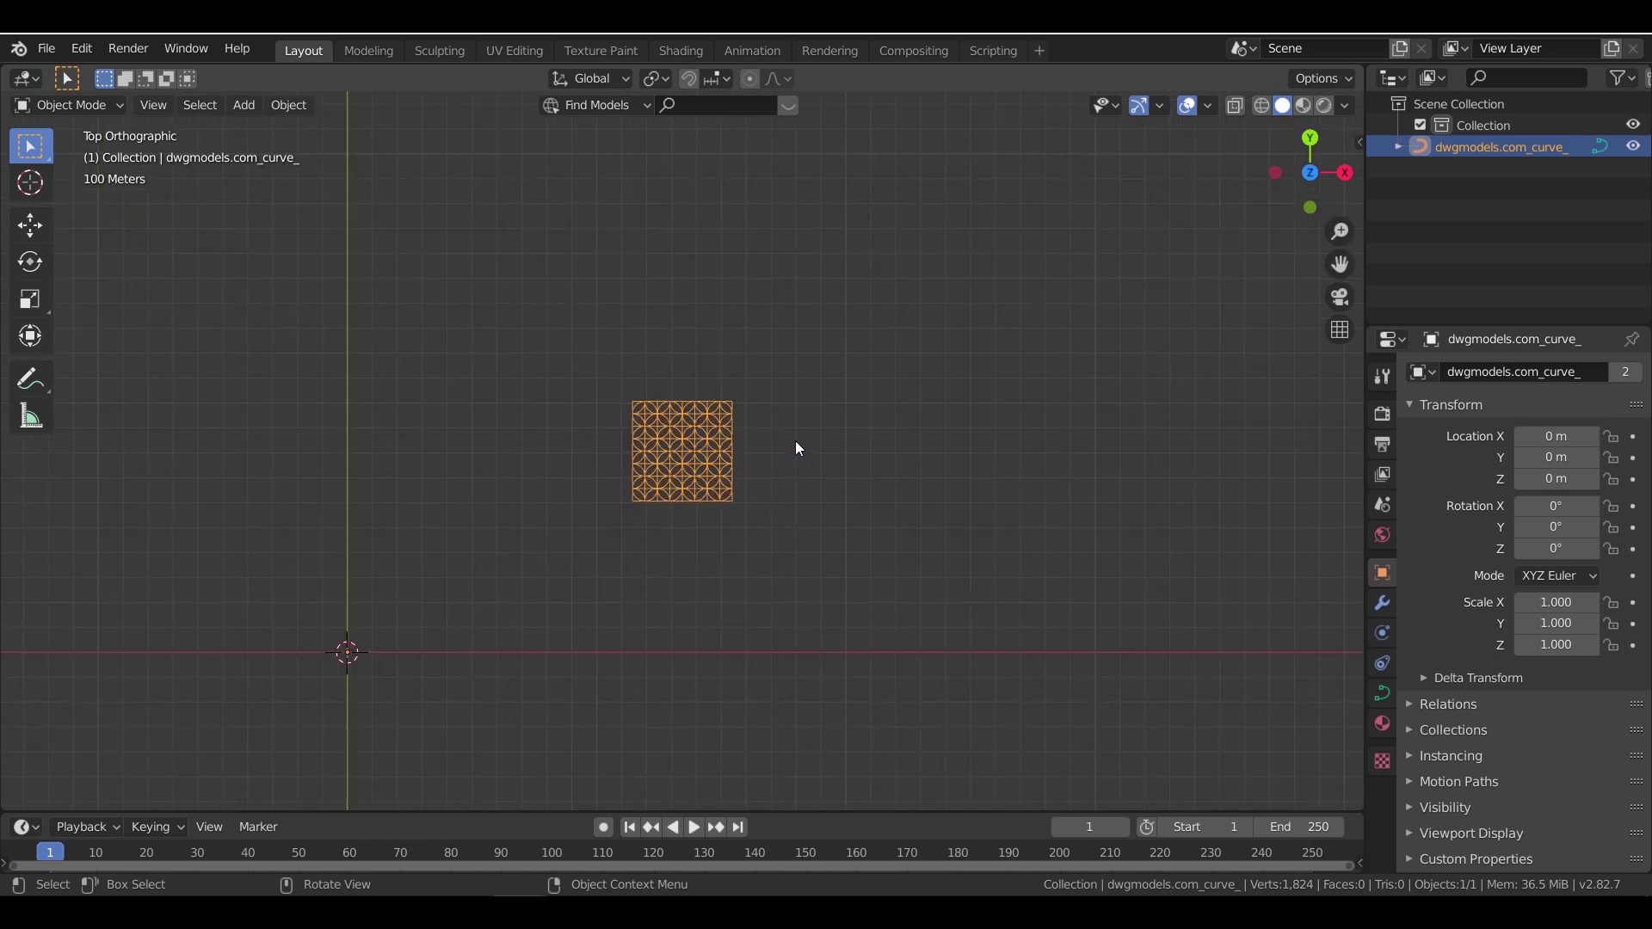
pyautogui.press('s')
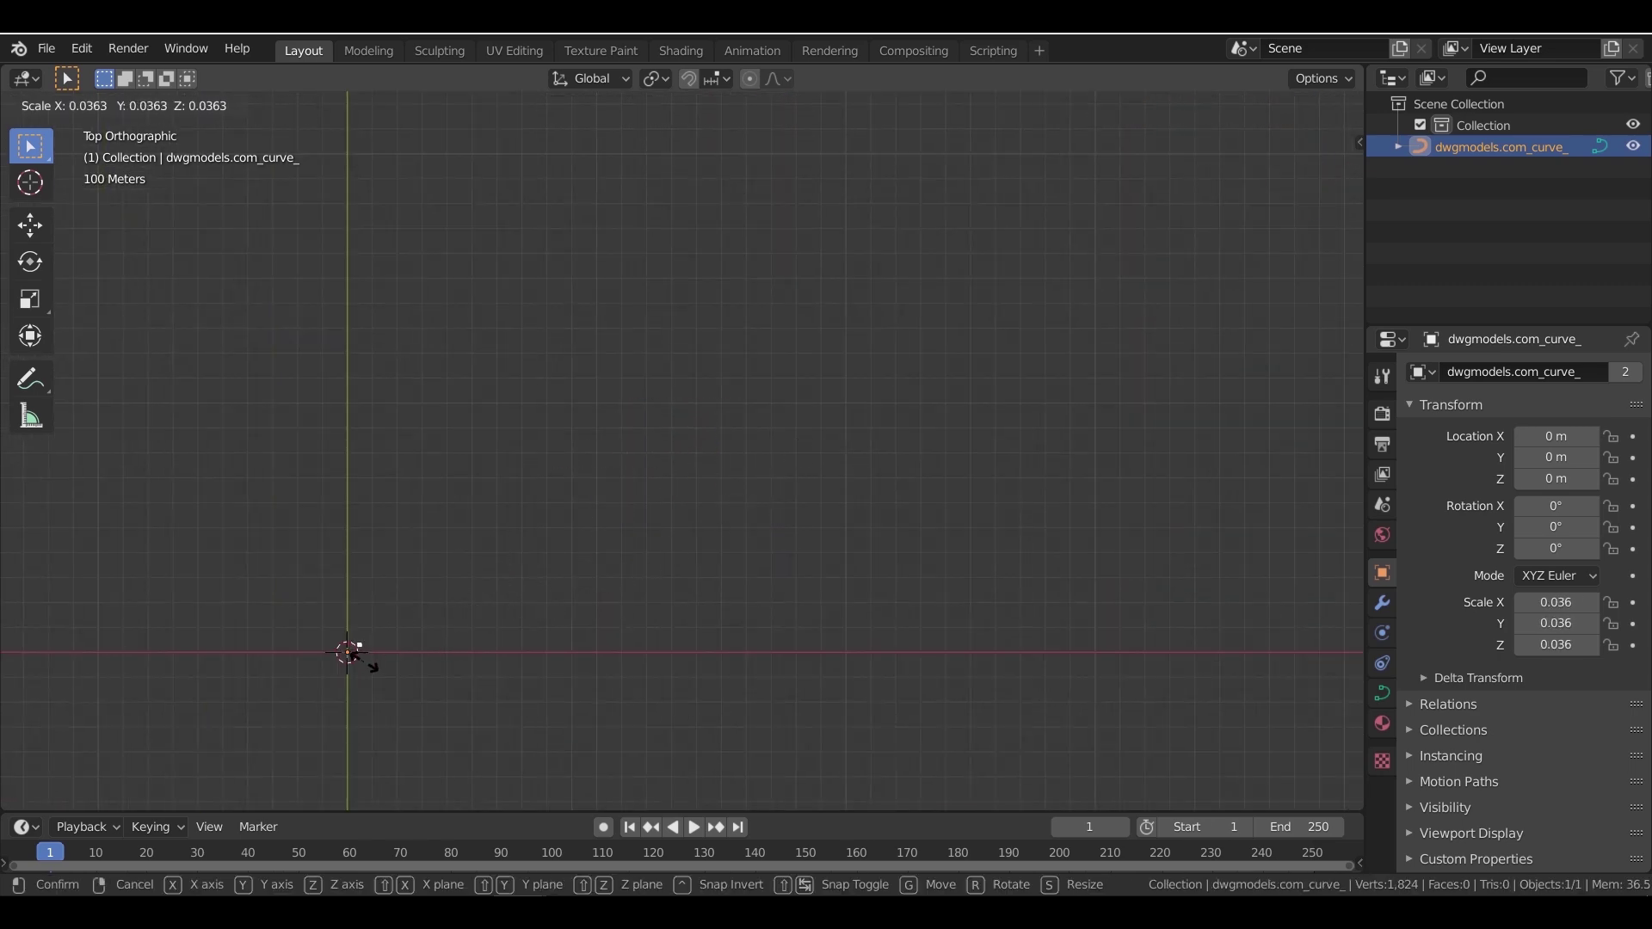
pyautogui.click(355, 658)
# - Set the pattern's origin to its geometry
pyautogui.press('KP_Decimal')
pyautogui.scroll(-8, 706, 609)
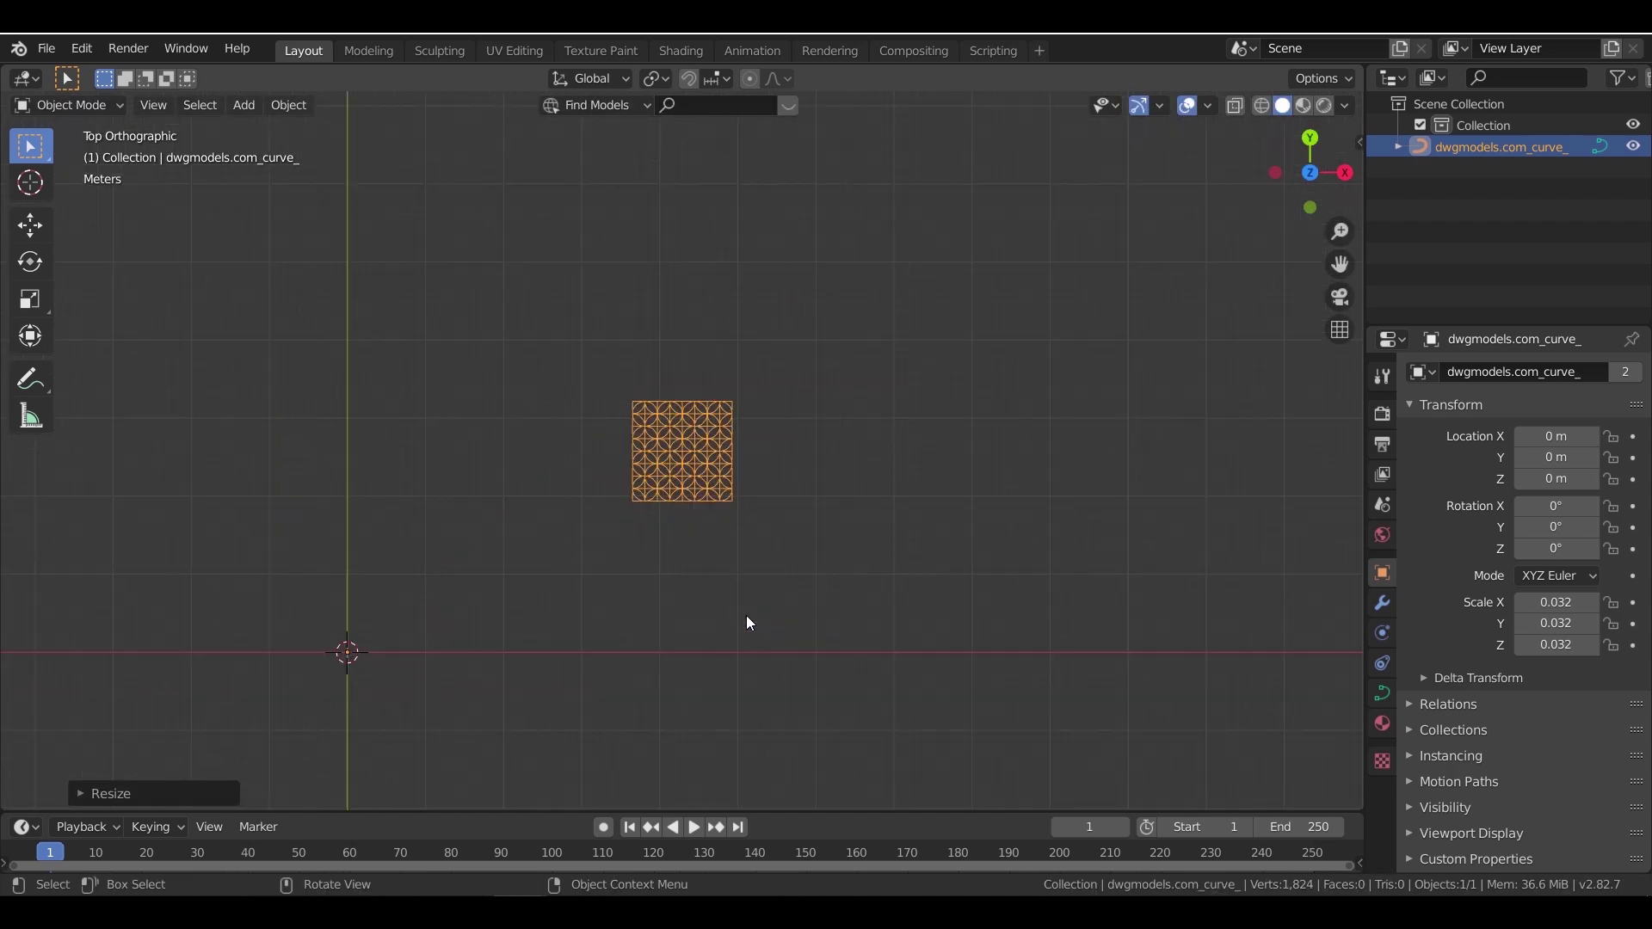
pyautogui.click(288, 105)
pyautogui.moveTo(344, 151)
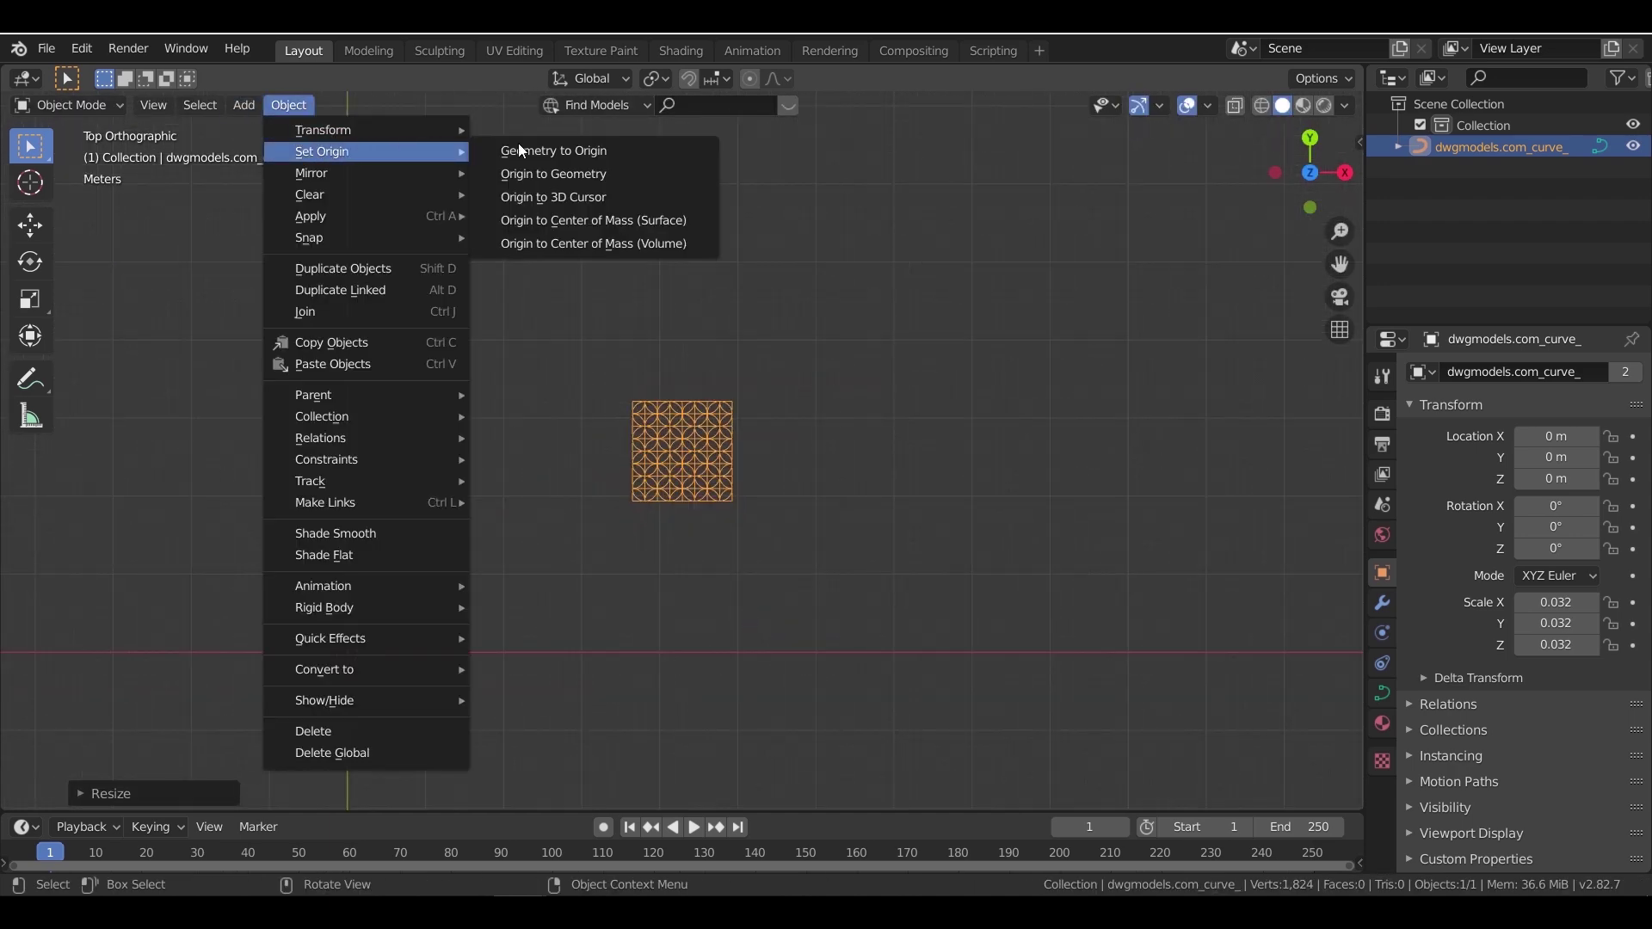
pyautogui.click(560, 168)
# - Move the pattern on the ground plane so it sits centred on the world origin
pyautogui.press('g')
pyautogui.hotkey('shift', 'z')
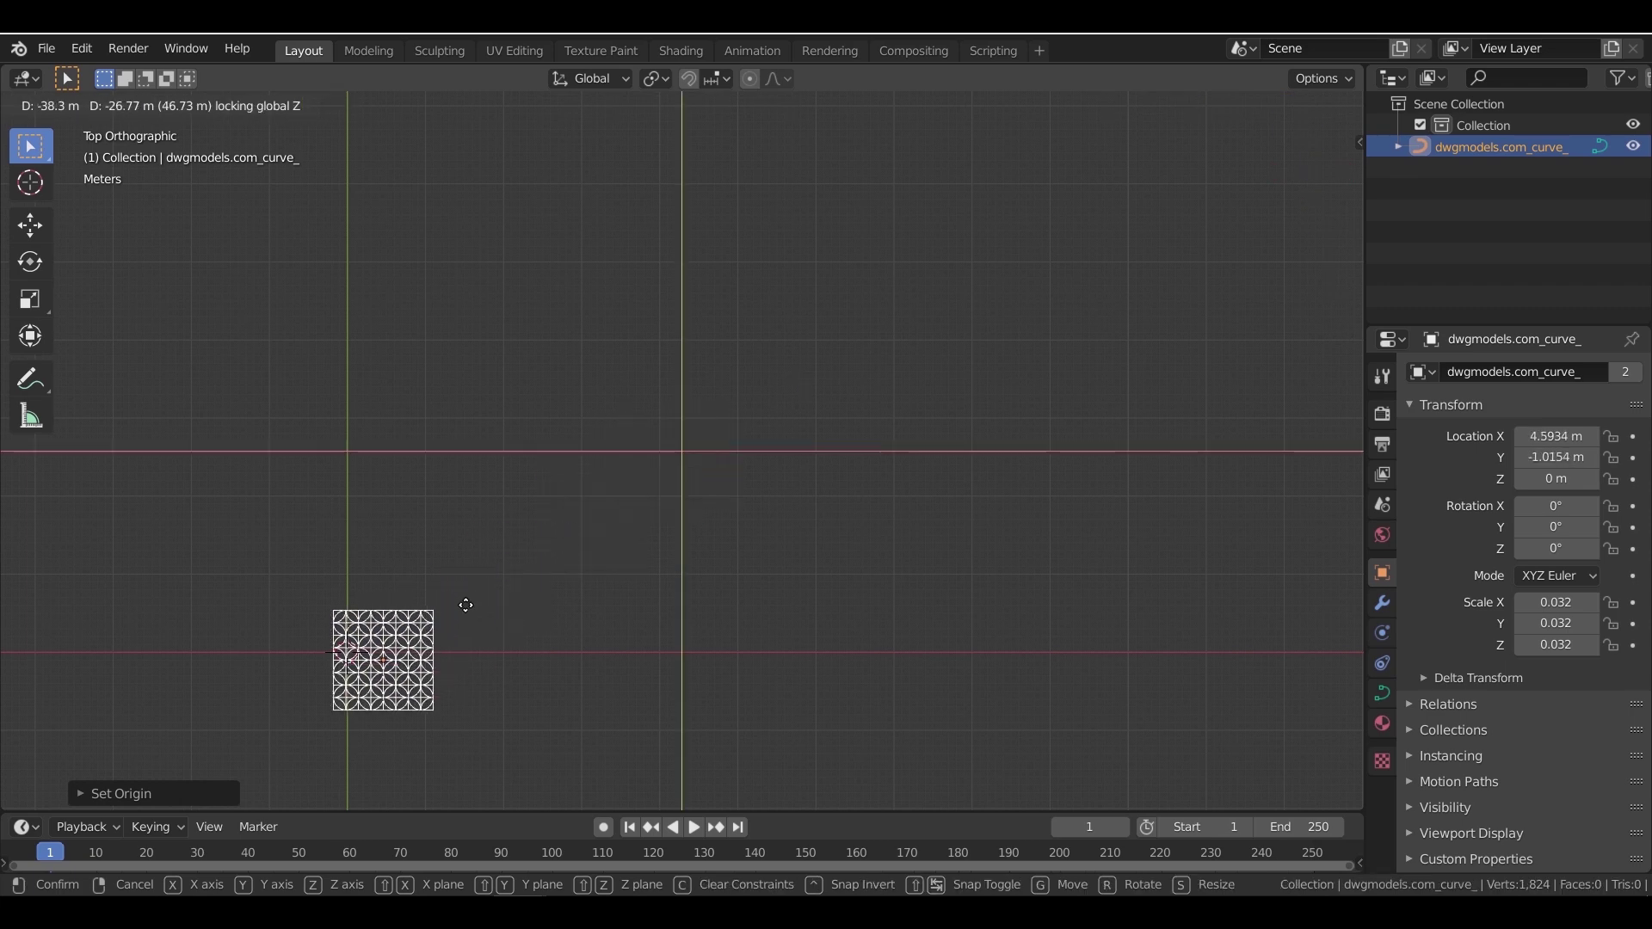
pyautogui.click(464, 586)
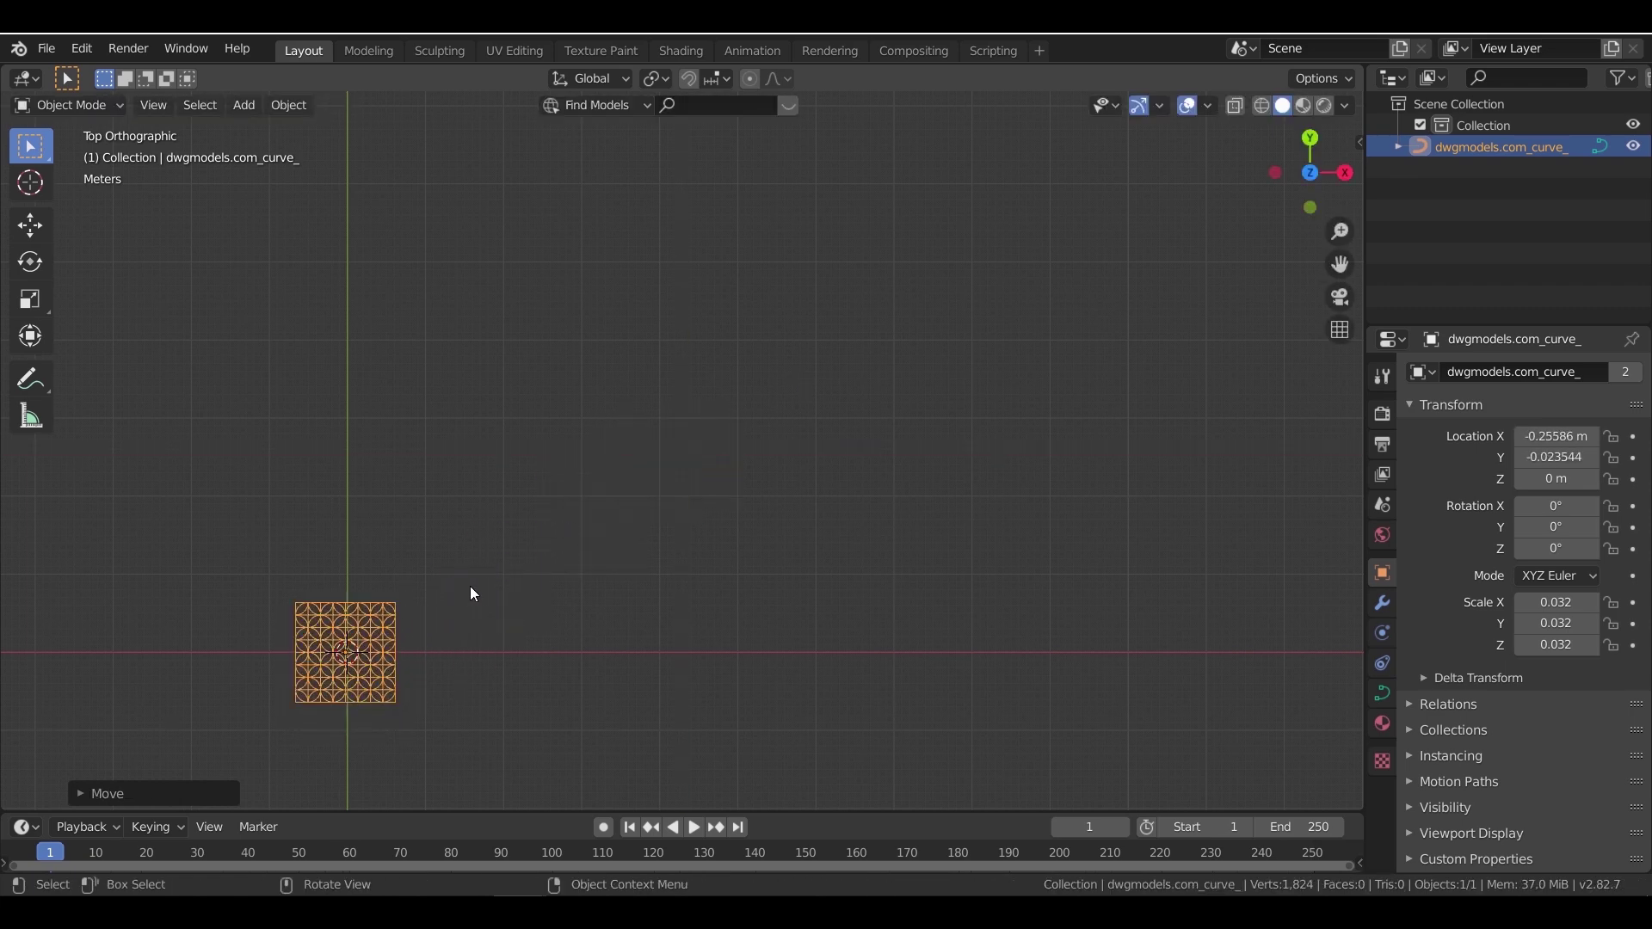
pyautogui.press('KP_Decimal')
pyautogui.press('g')
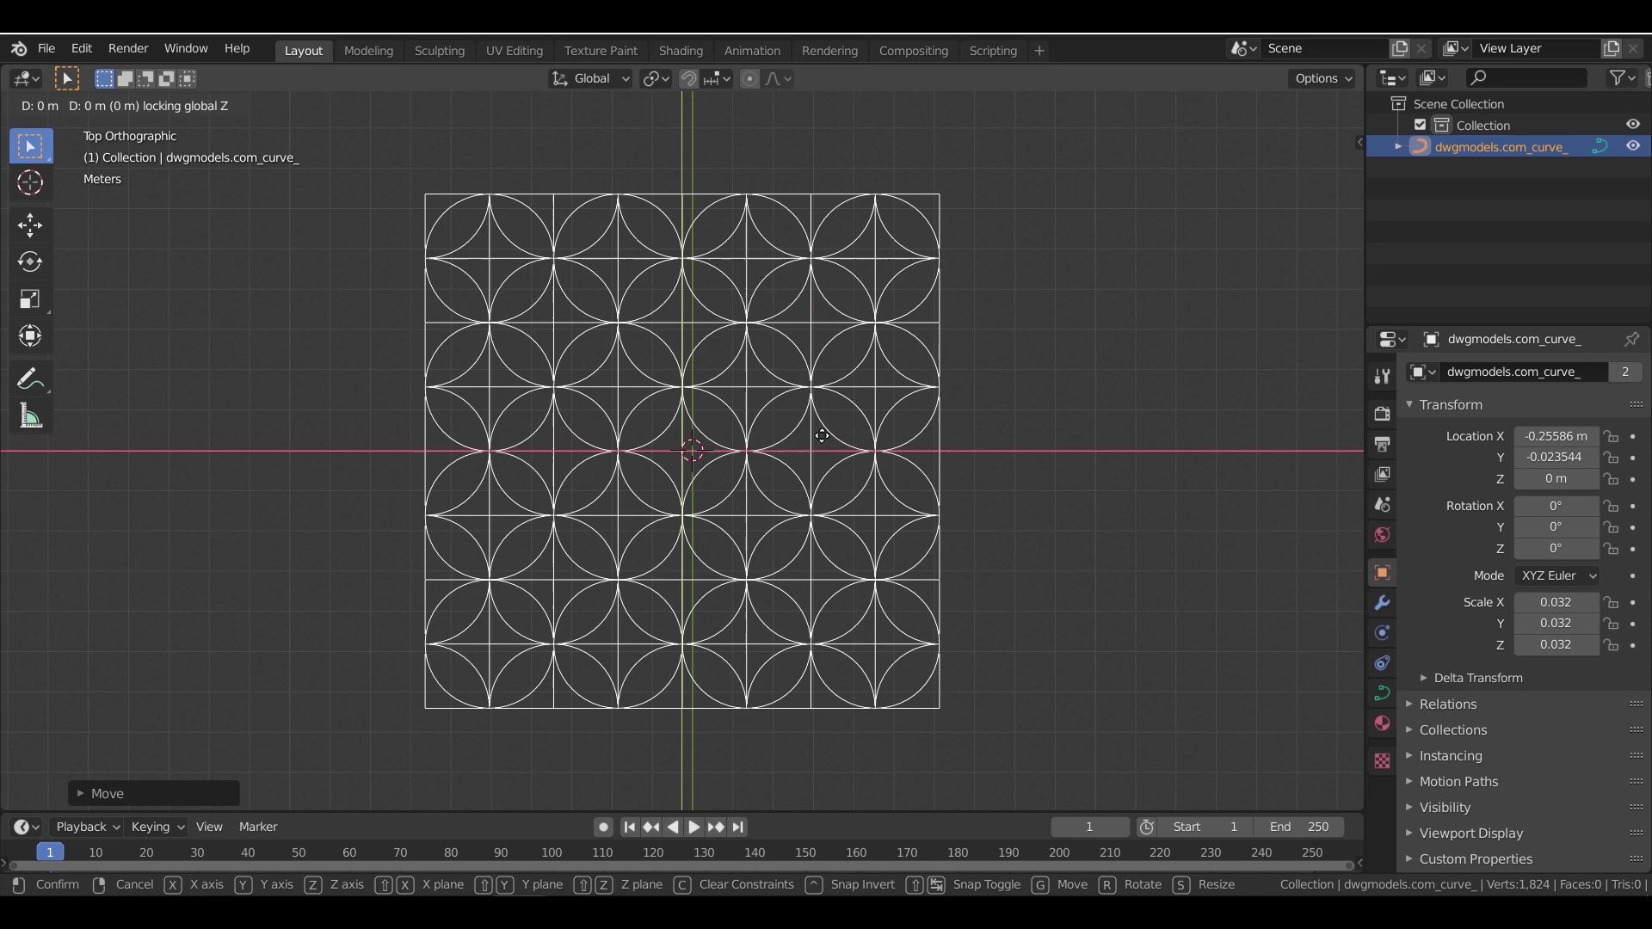
pyautogui.click(833, 422)
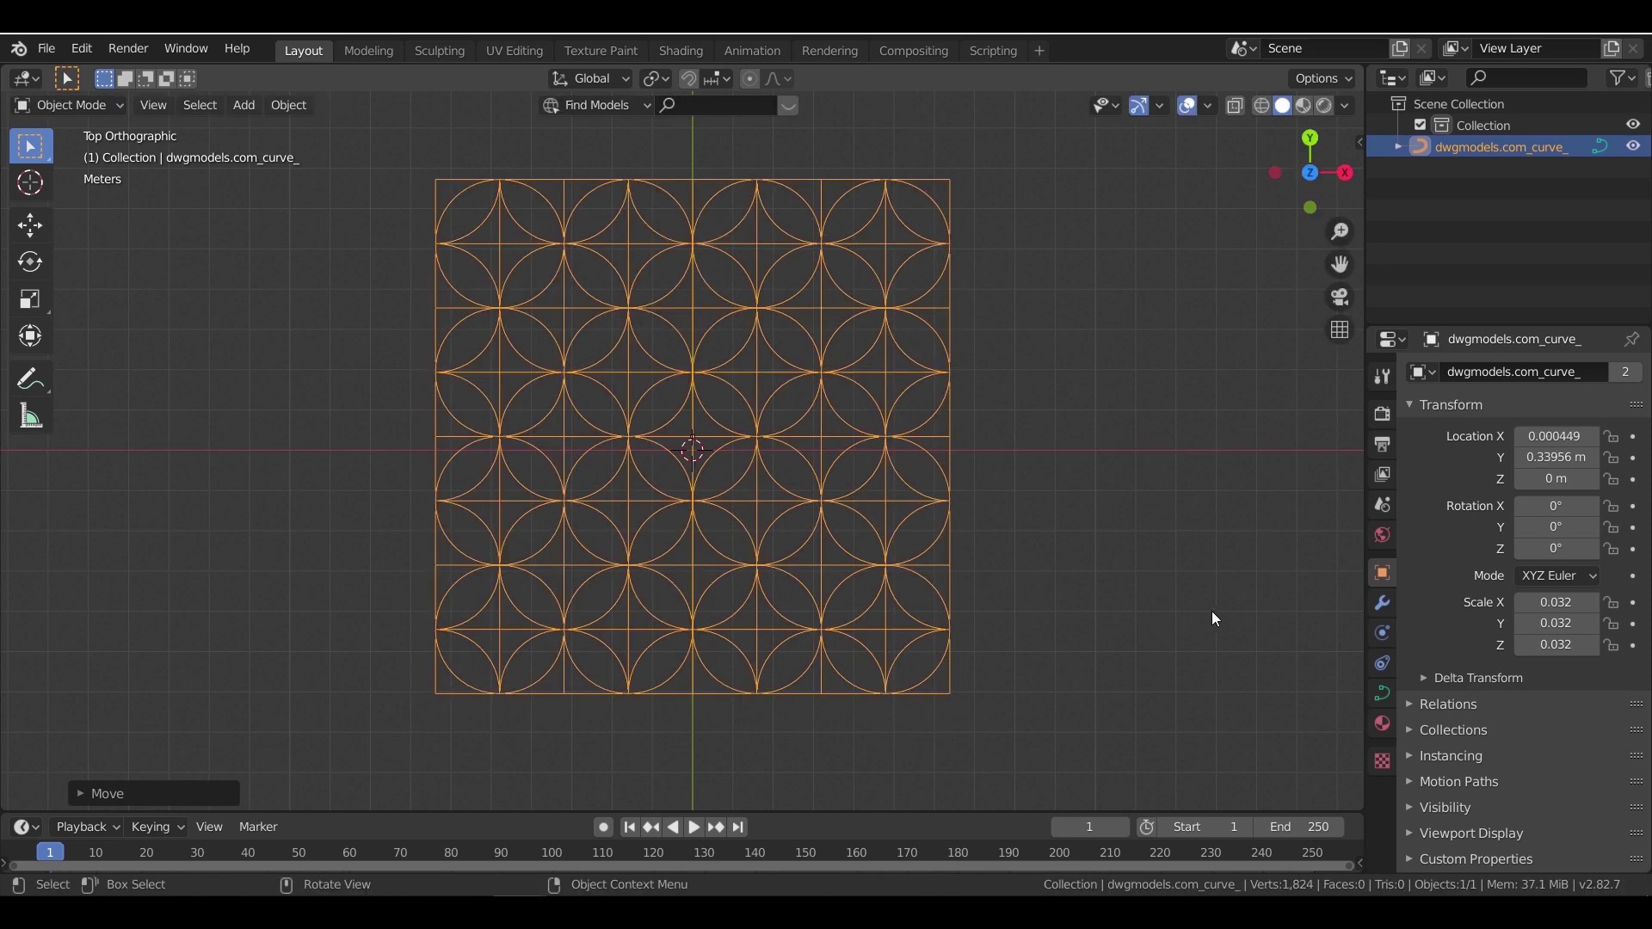
# - Give the curve a bevel depth of 1.5 m in the Geometry > Bevel settings
pyautogui.click(1382, 693)
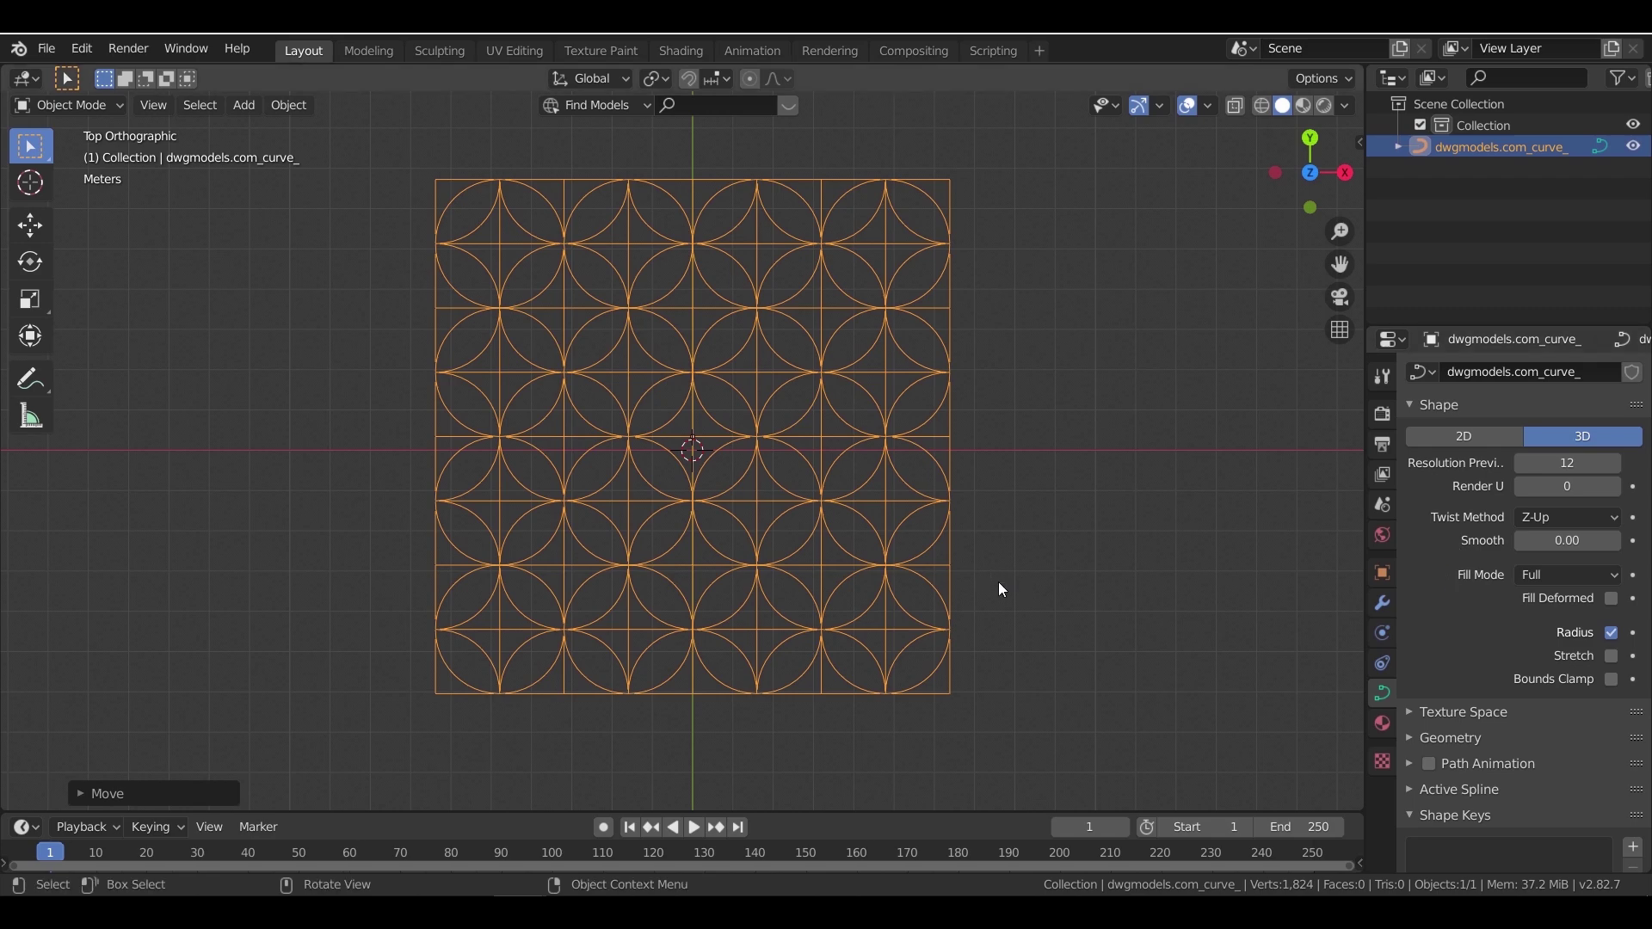
pyautogui.moveTo(998, 582); pyautogui.dragTo(855, 439, button='middle')
pyautogui.scroll(3, 856, 439)
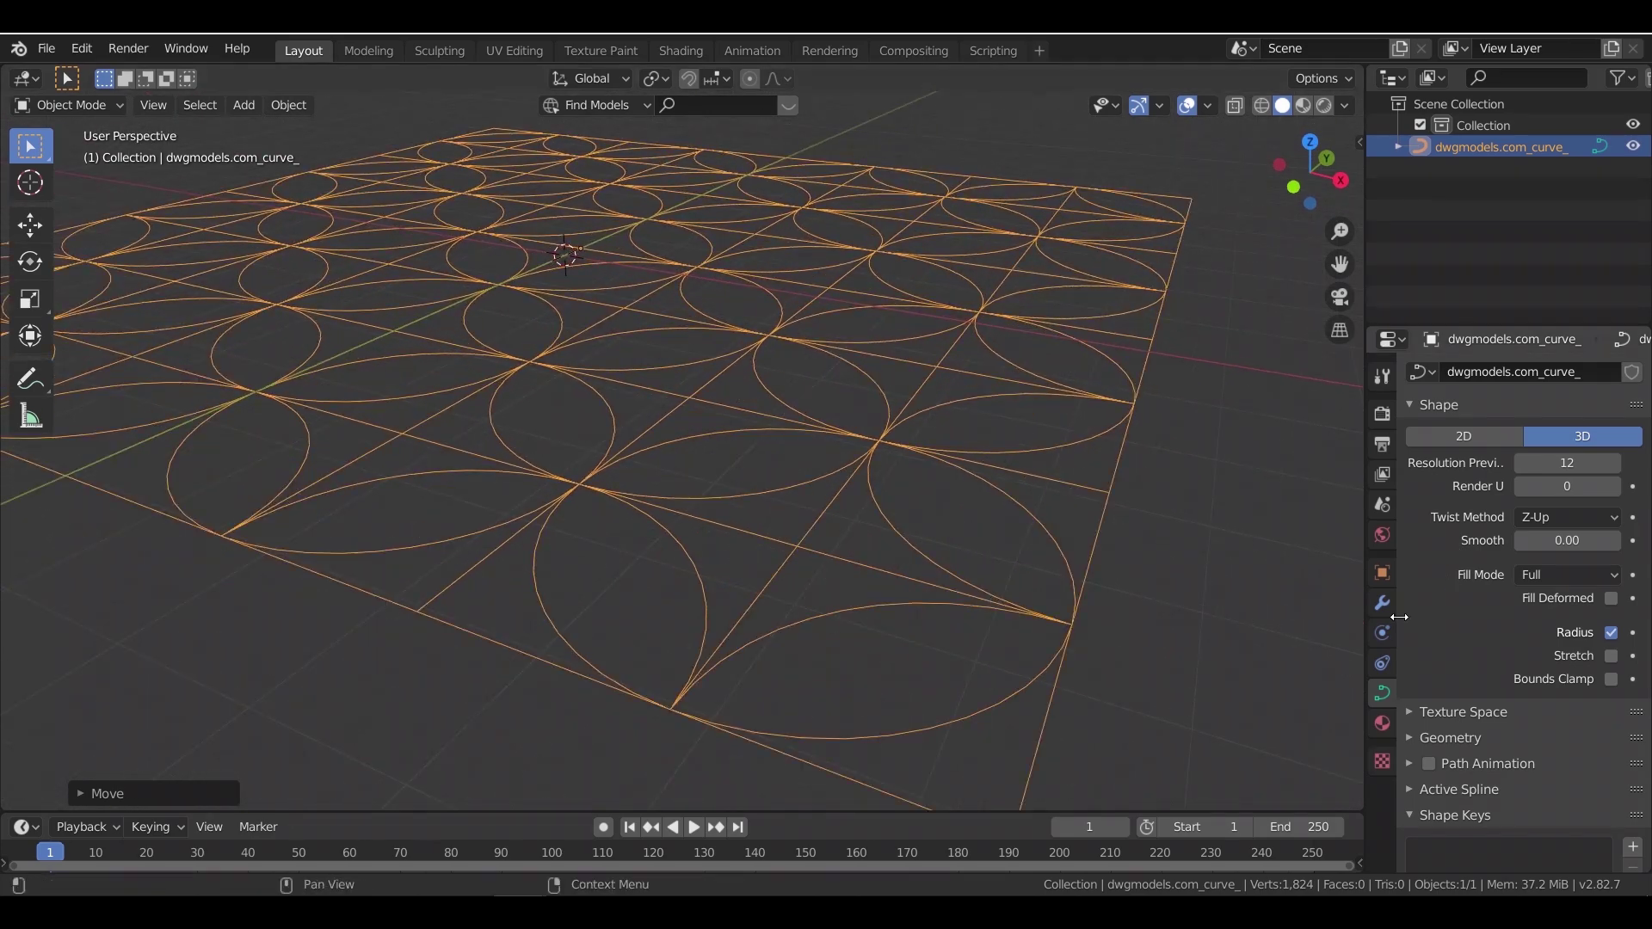
pyautogui.click(1456, 737)
pyautogui.scroll(-6, 1463, 706)
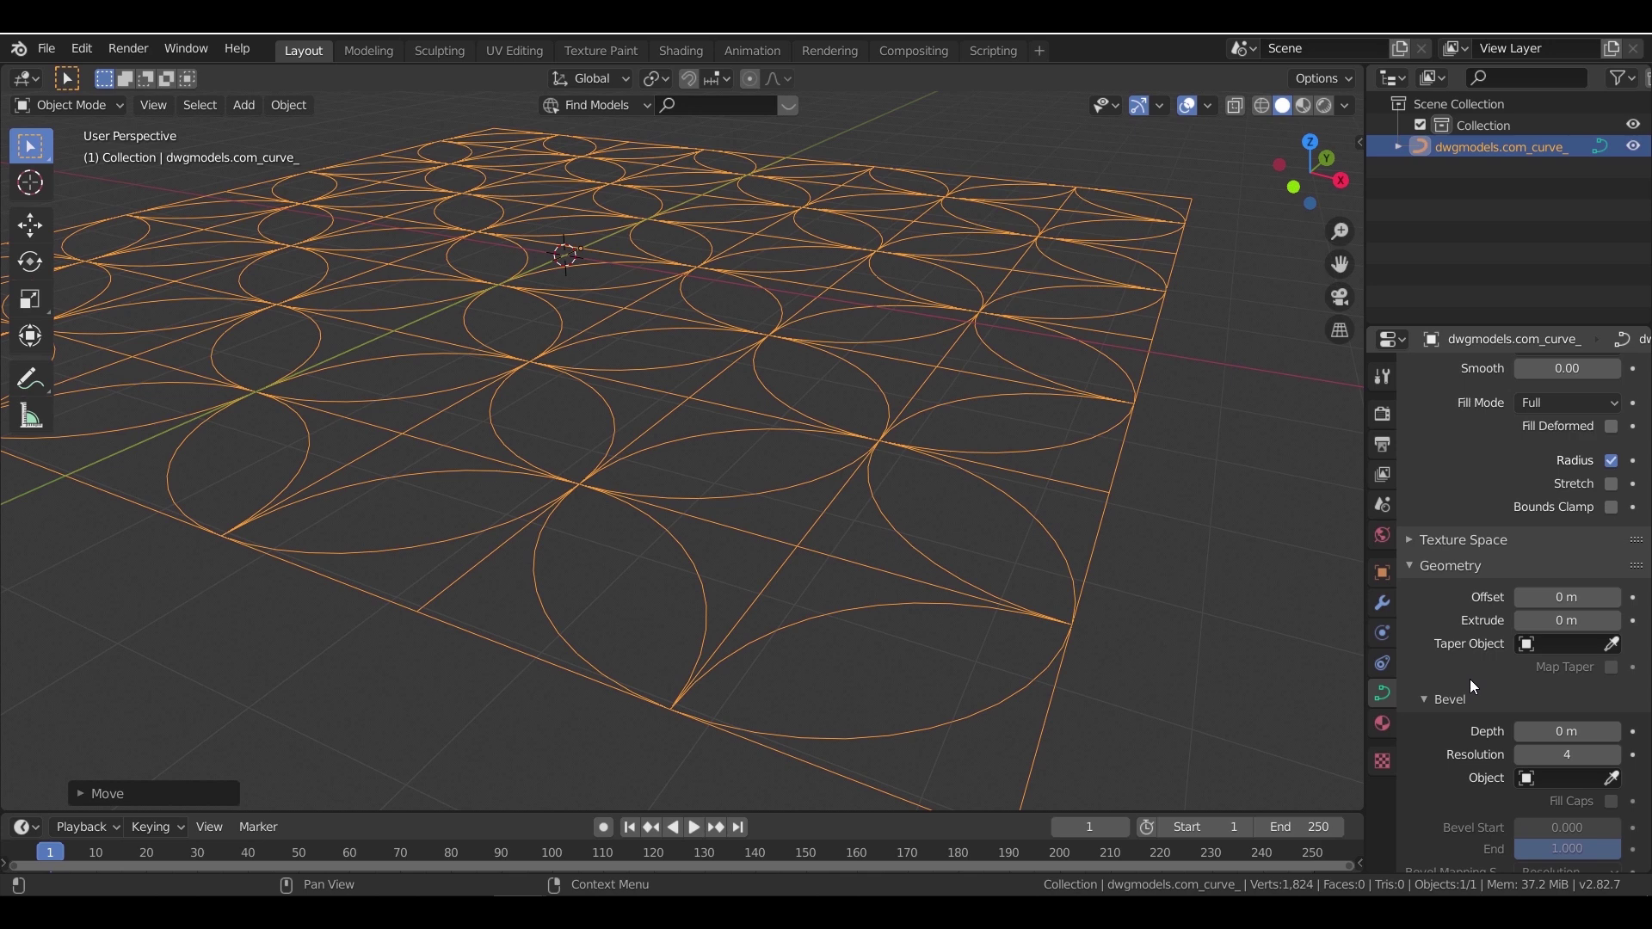
pyautogui.click(1586, 666)
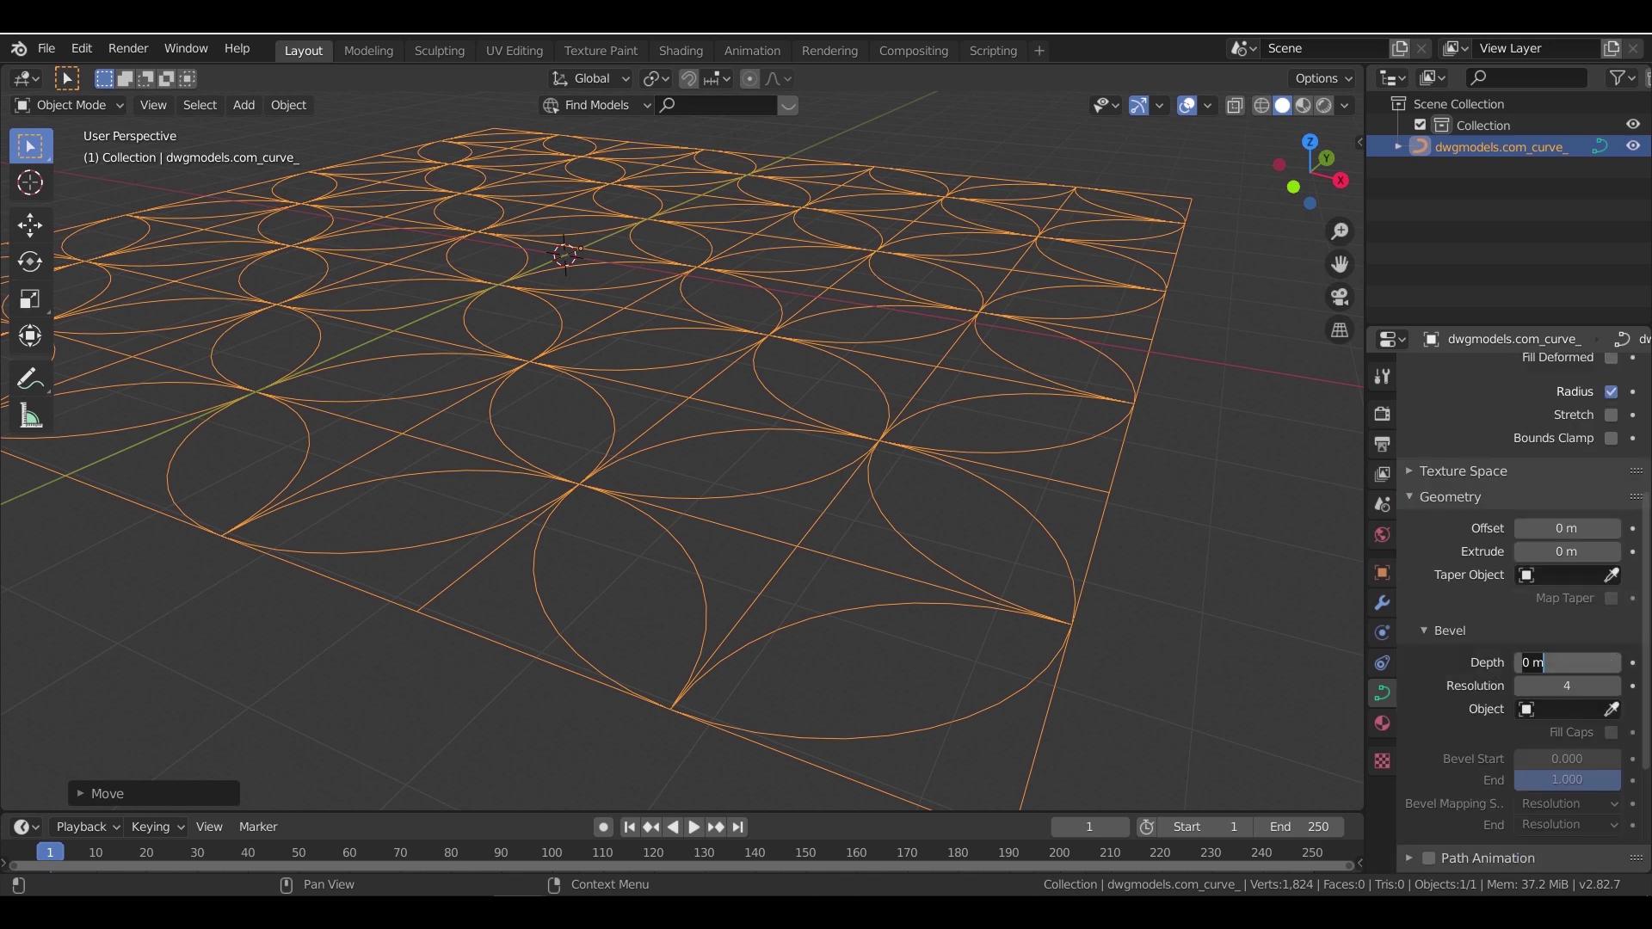
pyautogui.press('Return')
pyautogui.moveTo(1152, 623); pyautogui.dragTo(1410, 680, button='middle')
pyautogui.click(1519, 662)
pyautogui.write('1.5')
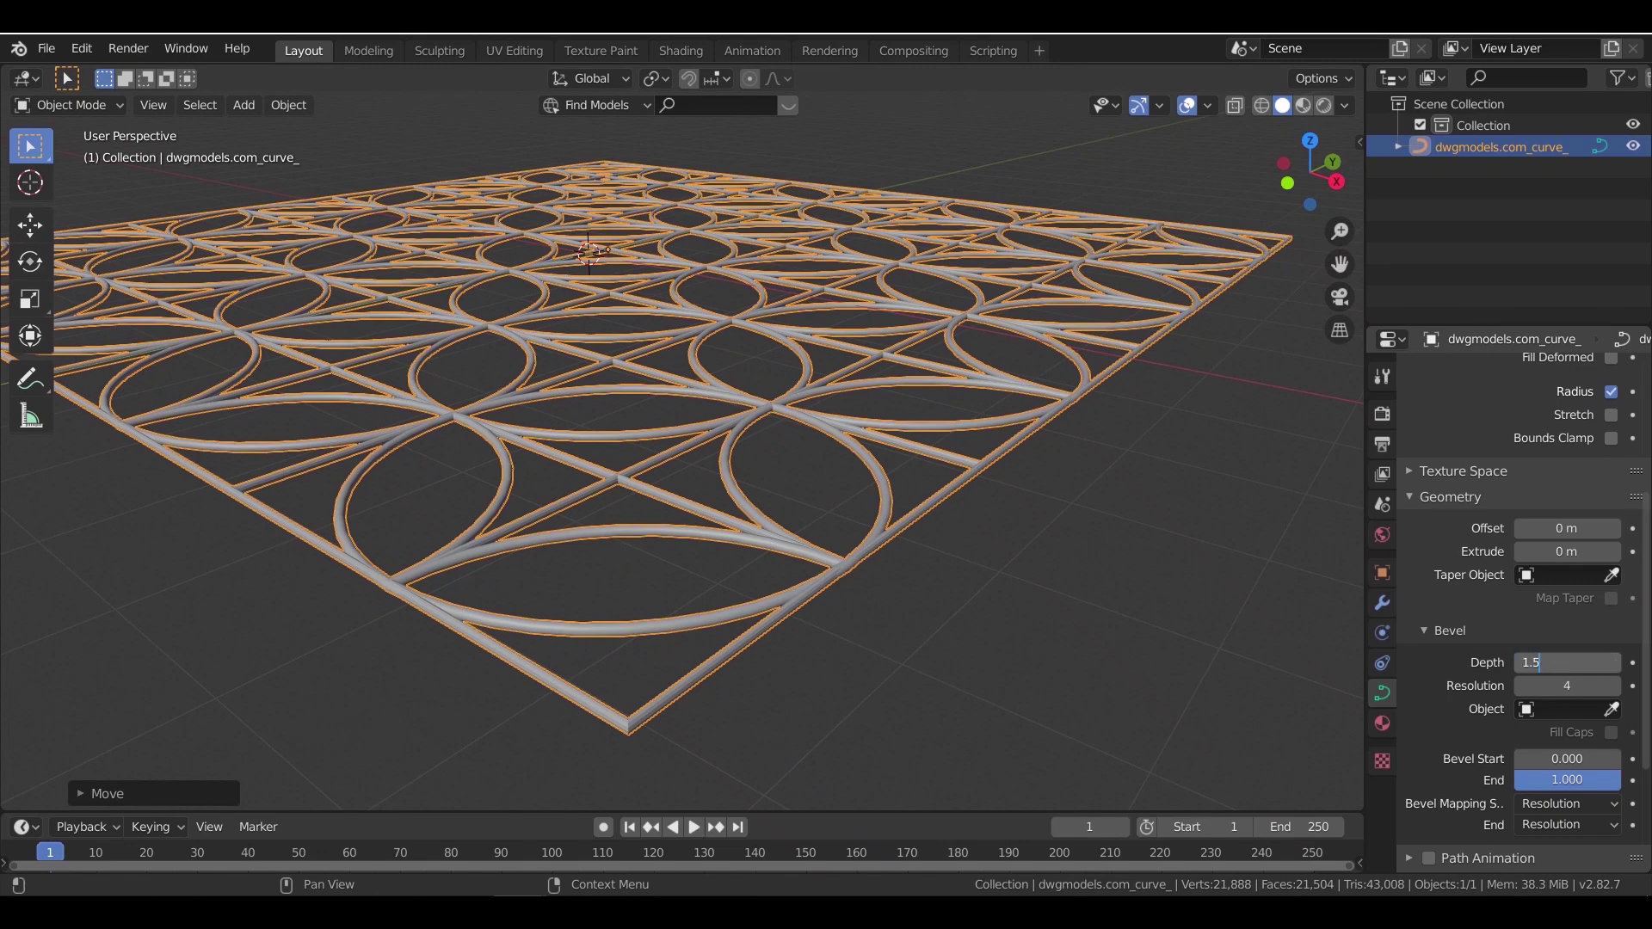
pyautogui.press('Return')
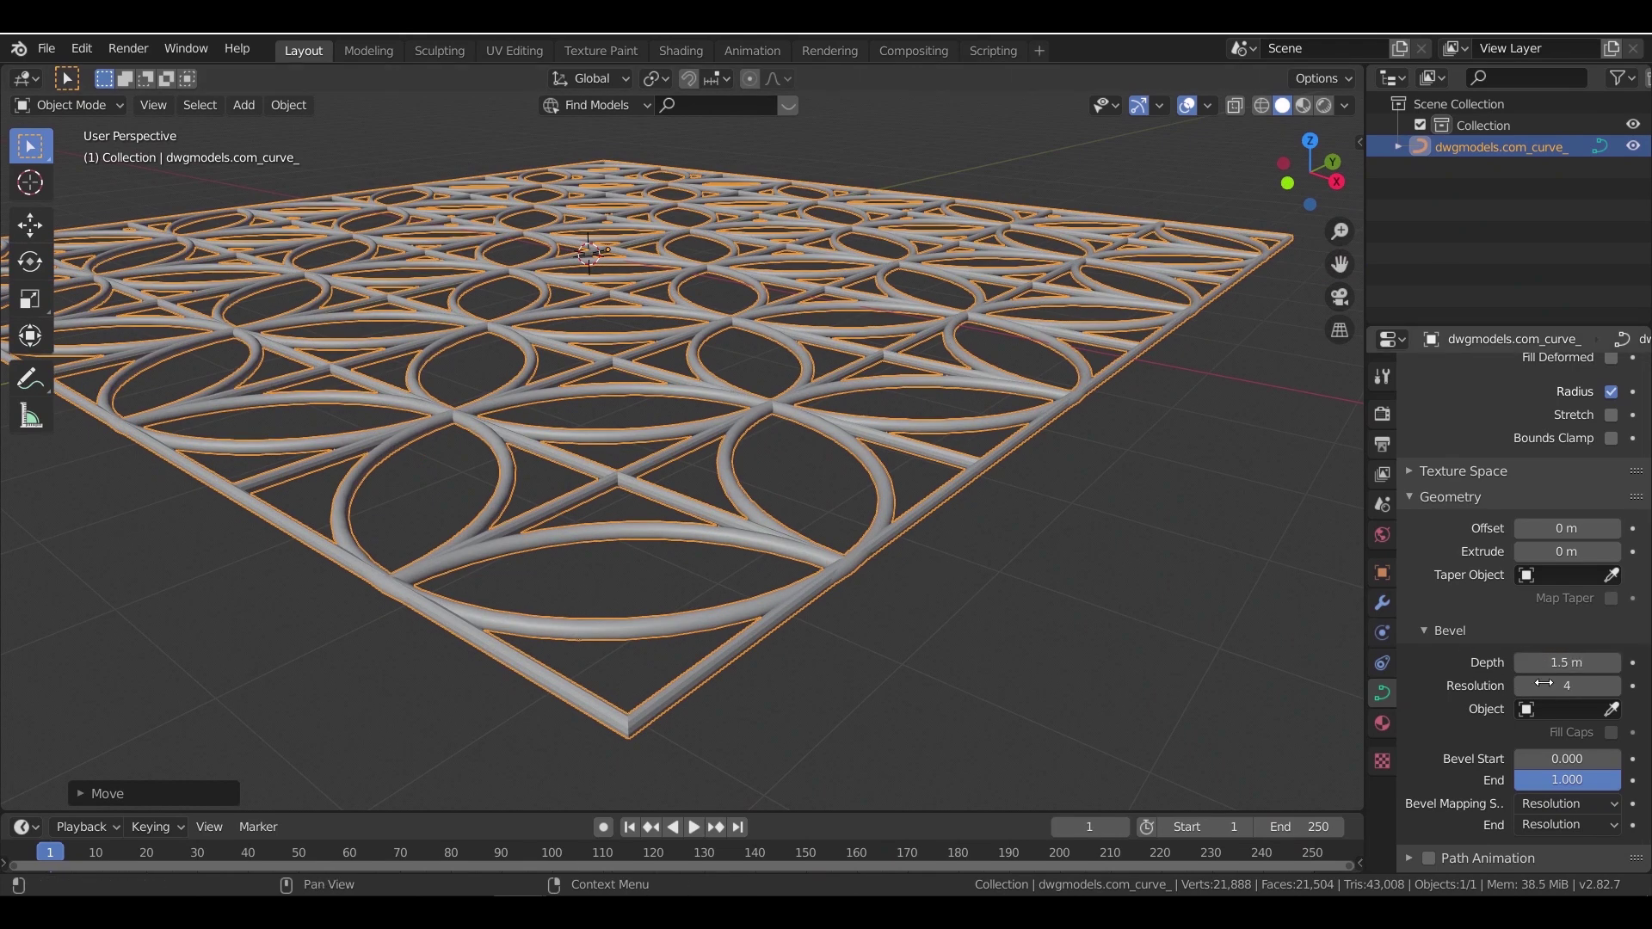
pyautogui.click(1572, 686)
# - Set bevel resolution to 6 and curve preview resolution U to 36
pyautogui.write('6')
pyautogui.press('Return')
pyautogui.scroll(6, 1451, 559)
pyautogui.click(1562, 463)
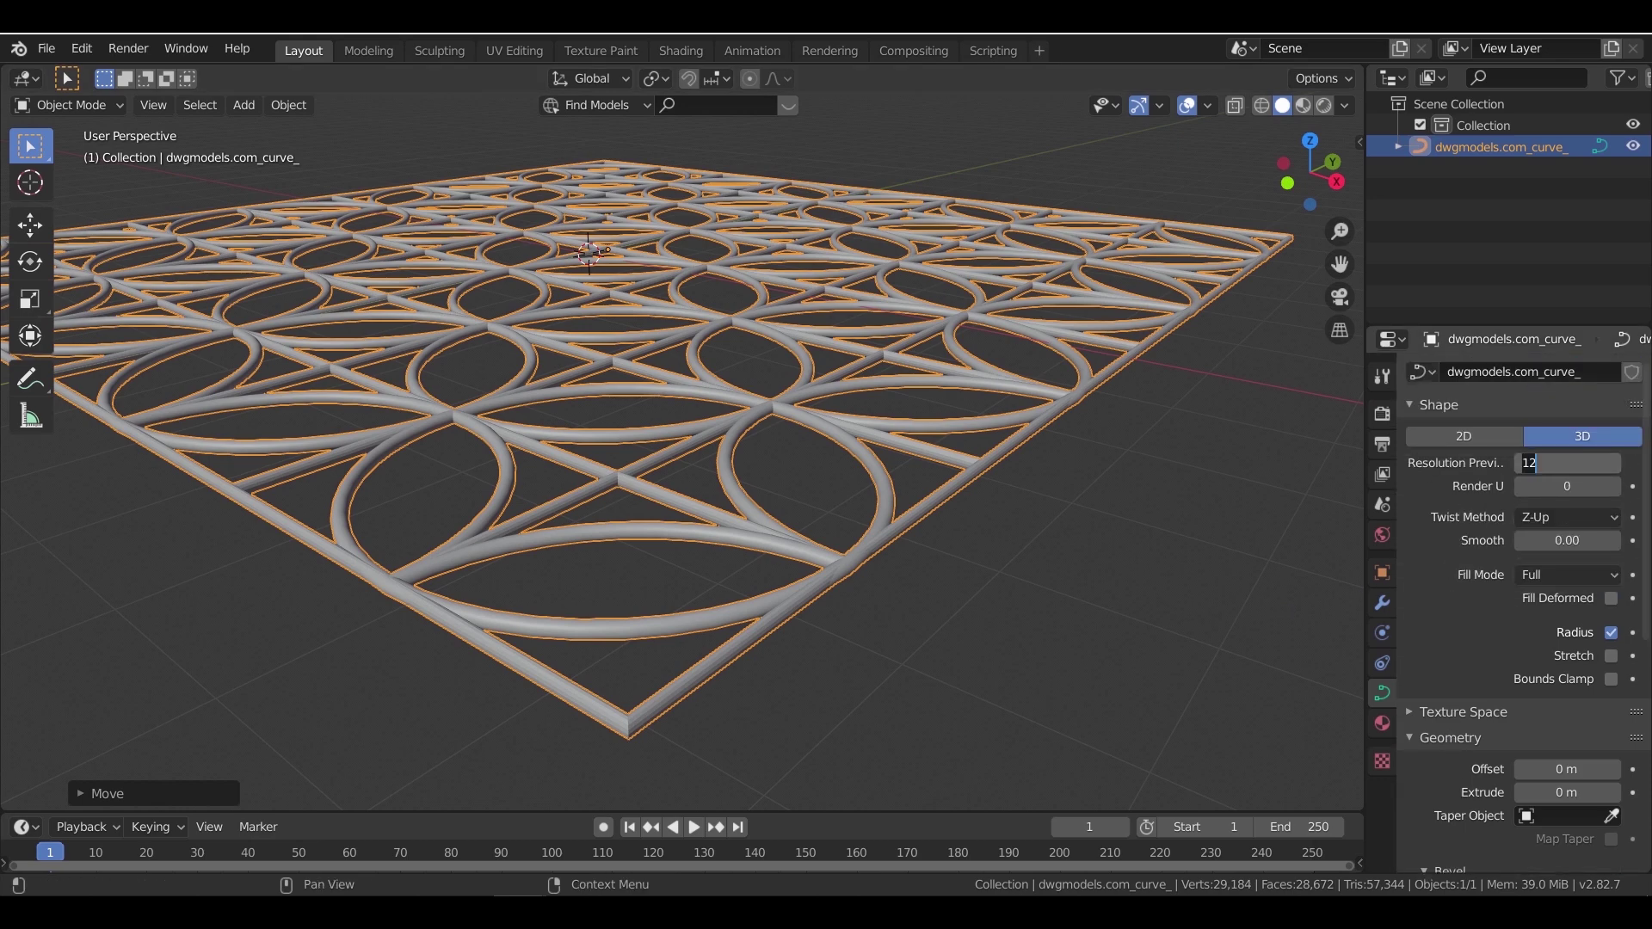
pyautogui.write('36')
pyautogui.press('Return')
# - Raise the bevel resolution to 12
pyautogui.moveTo(1010, 597); pyautogui.dragTo(1000, 635, button='middle')
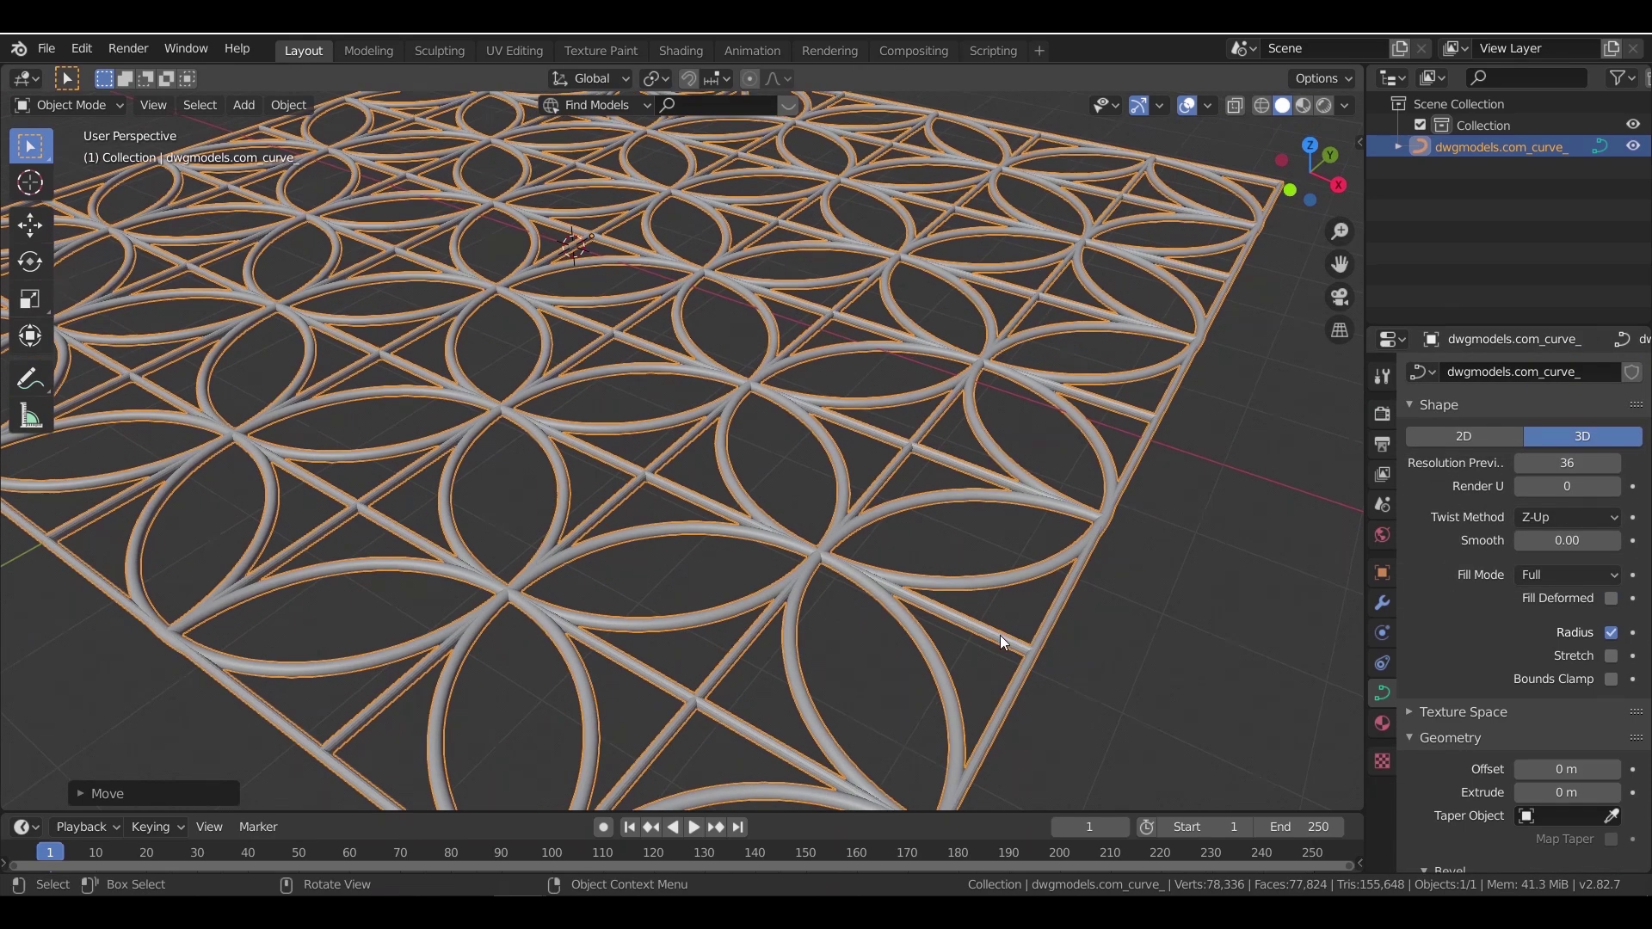
pyautogui.scroll(5, 1000, 635)
pyautogui.scroll(3, 852, 613)
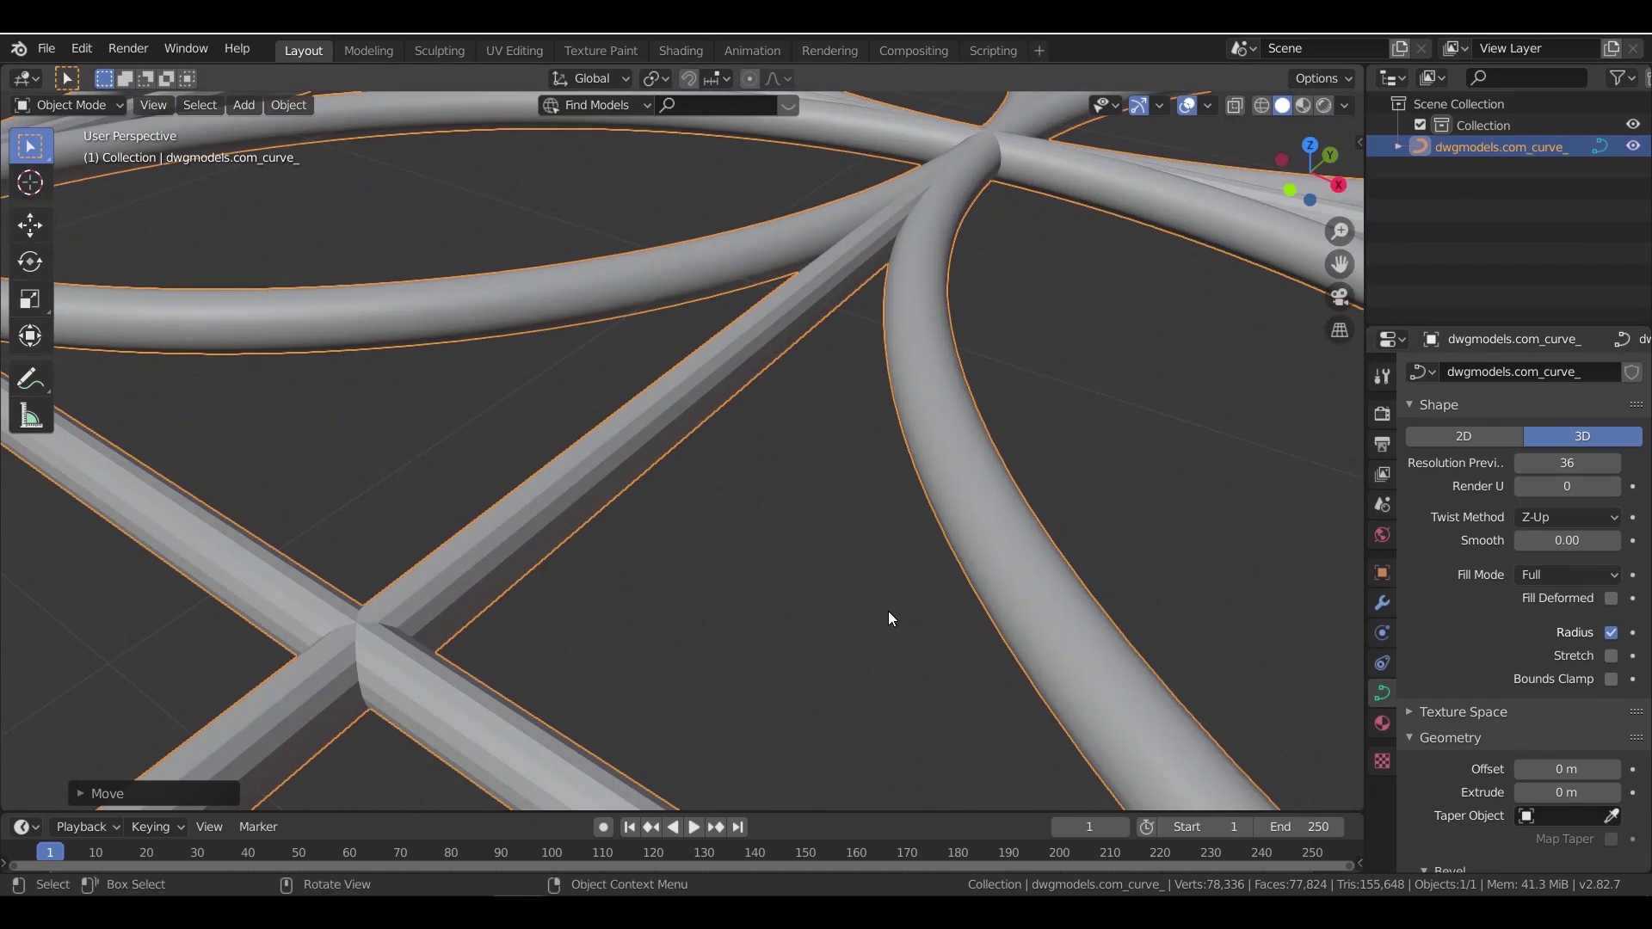
pyautogui.scroll(-3, 1541, 731)
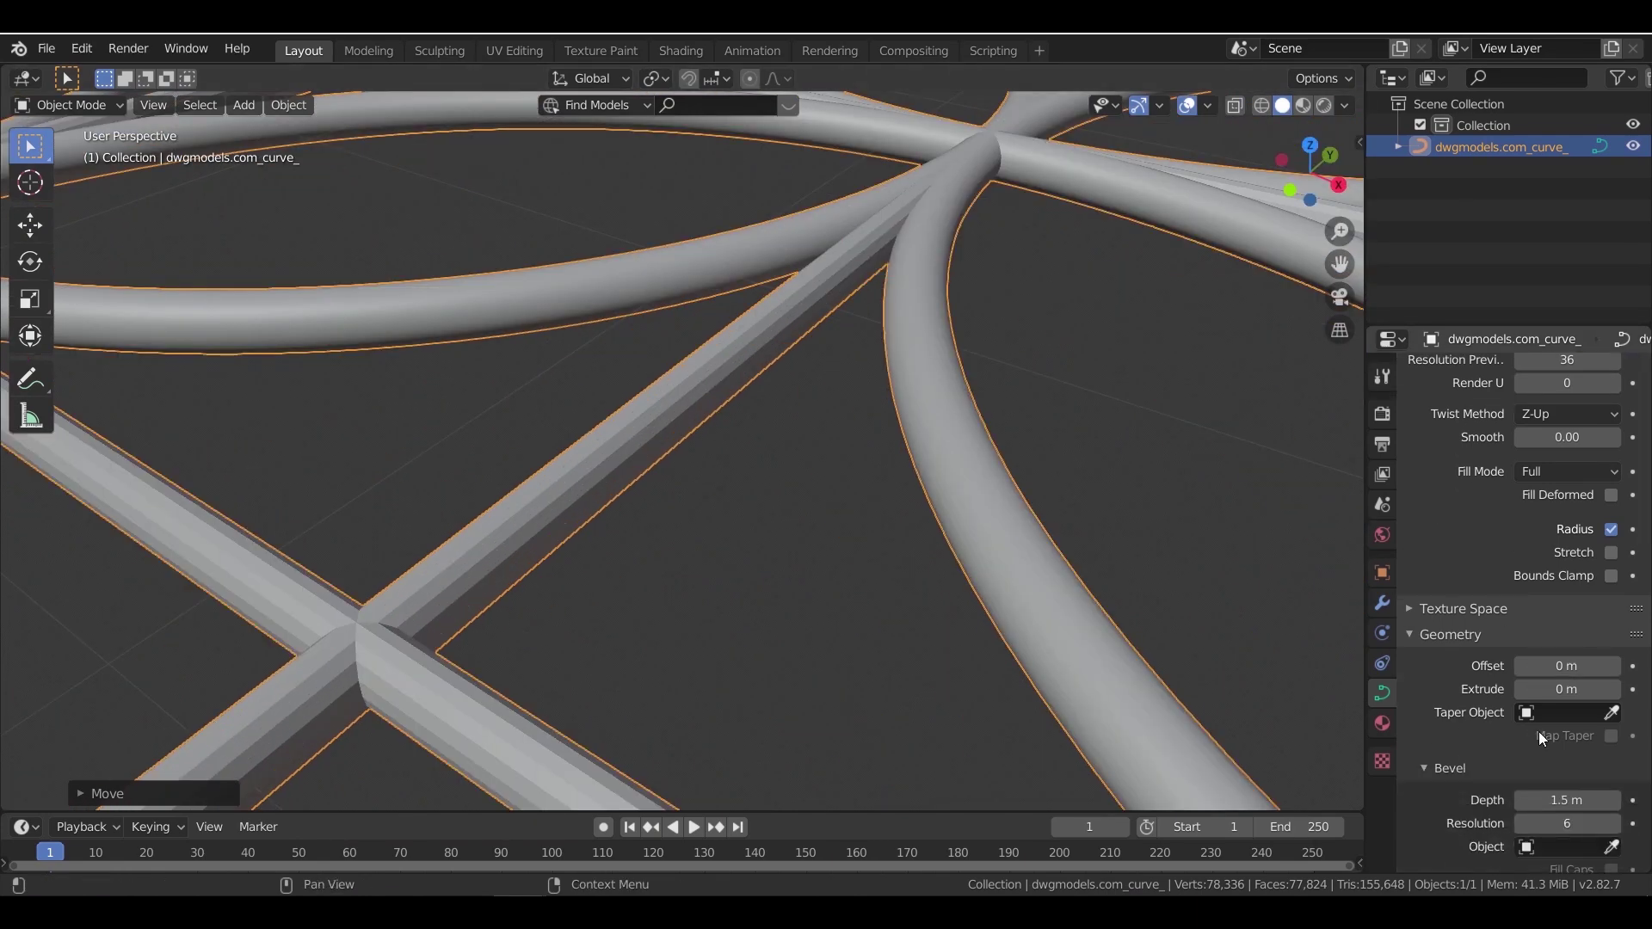
pyautogui.click(1567, 823)
pyautogui.write('12')
pyautogui.press('Return')
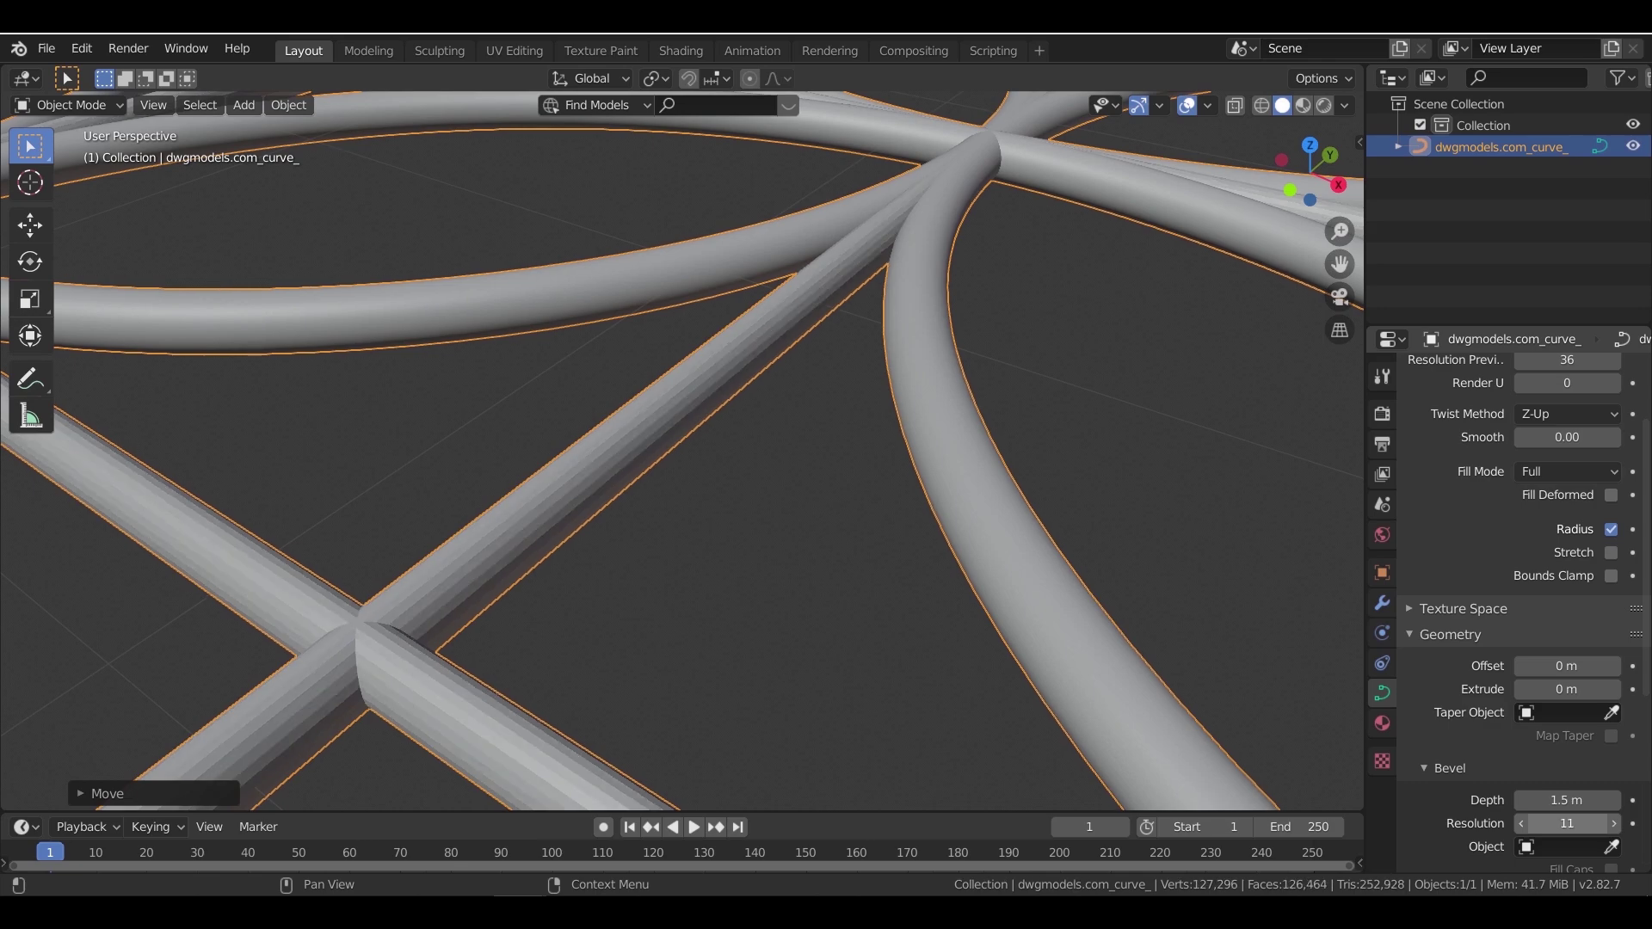
# - Inspect the smoothed pattern in top orthographic view, then orbit to perspective and deselect it
pyautogui.scroll(-5, 689, 534)
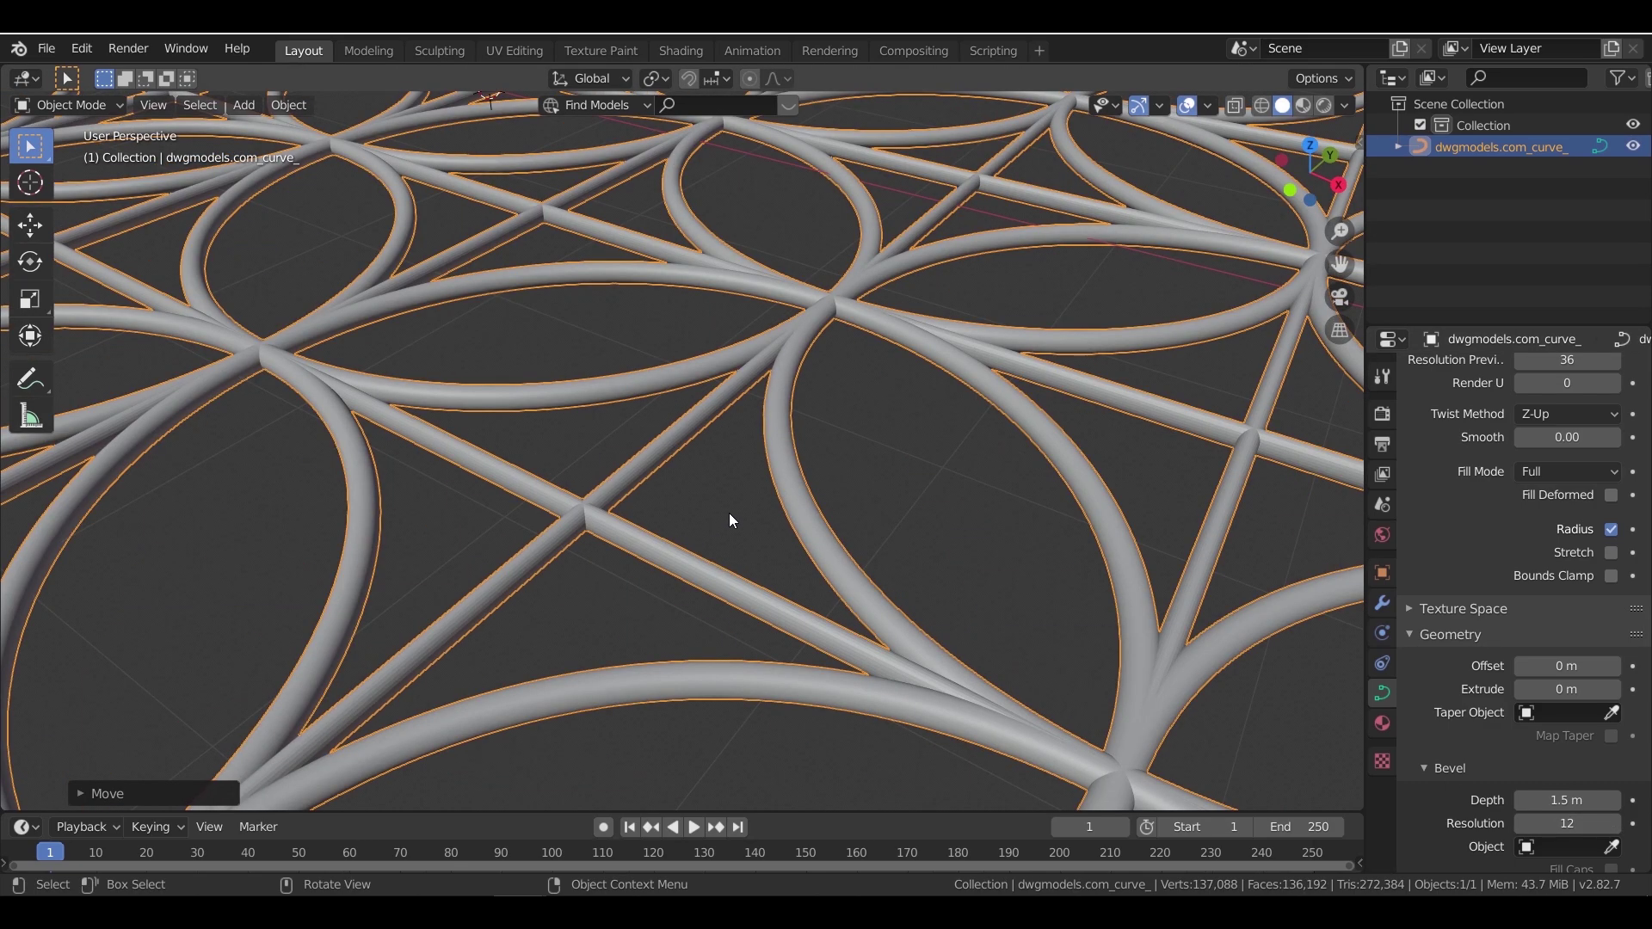
pyautogui.scroll(-5, 733, 515)
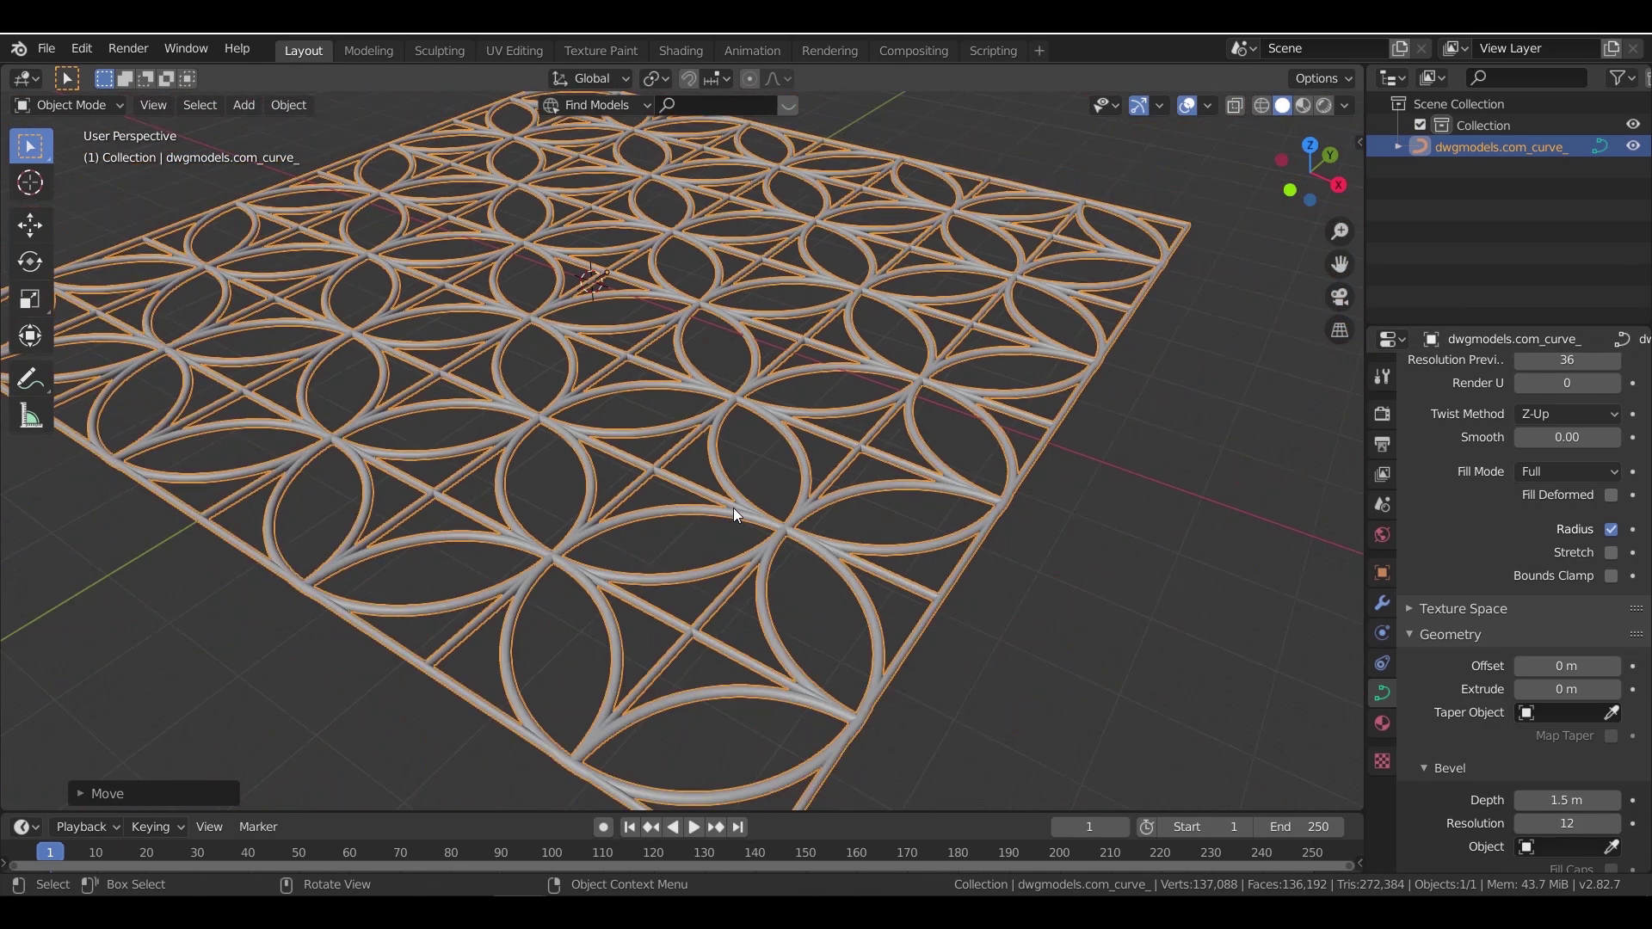
pyautogui.scroll(3, 733, 515)
pyautogui.press('KP_5')
pyautogui.press('KP_7')
pyautogui.keyDown('shift'); pyautogui.moveTo(736, 494); pyautogui.dragTo(910, 597, button='middle'); pyautogui.keyUp('shift')
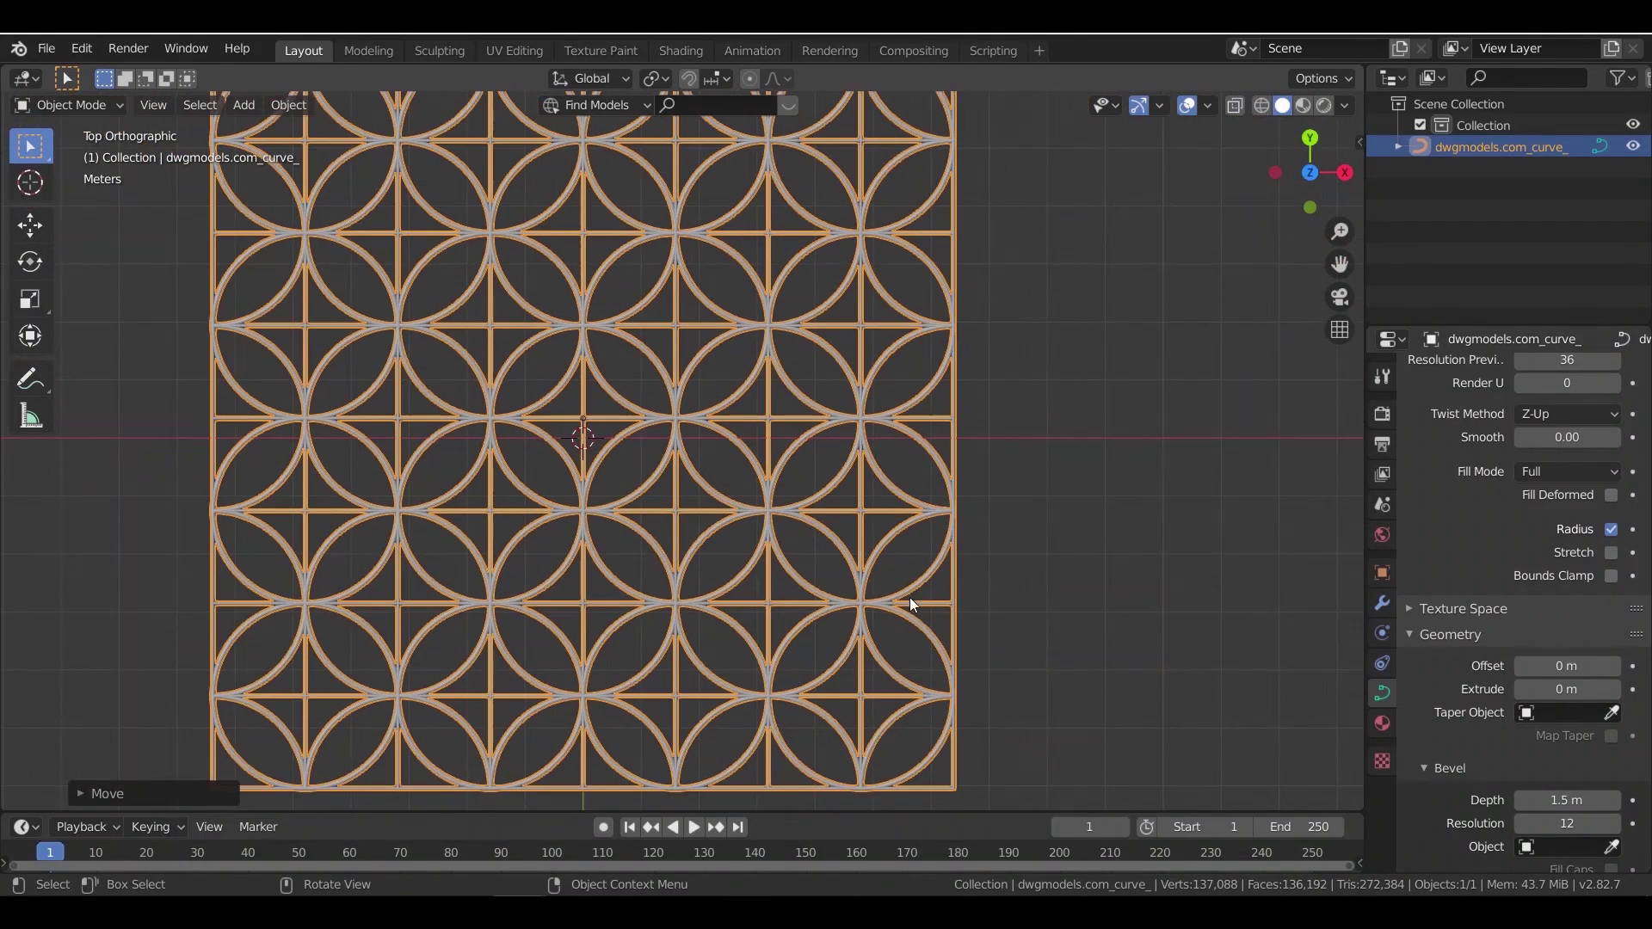
pyautogui.keyDown('shift'); pyautogui.moveTo(716, 487); pyautogui.dragTo(777, 529, button='middle'); pyautogui.keyUp('shift')
pyautogui.scroll(-2, 777, 529)
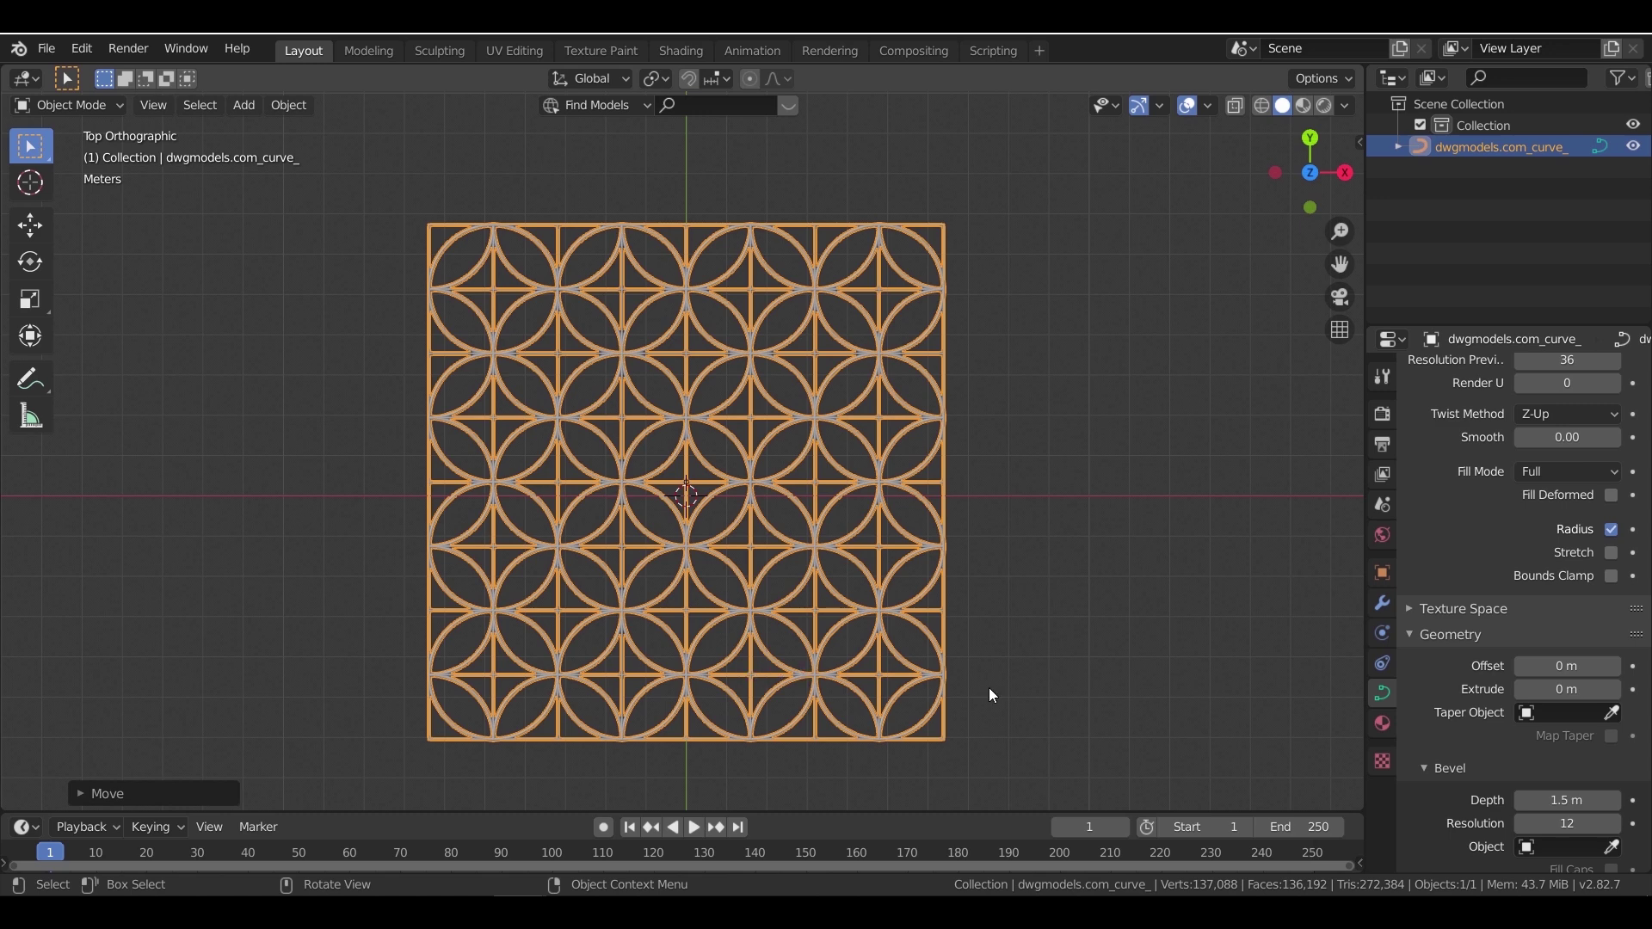
pyautogui.scroll(-4, 1459, 761)
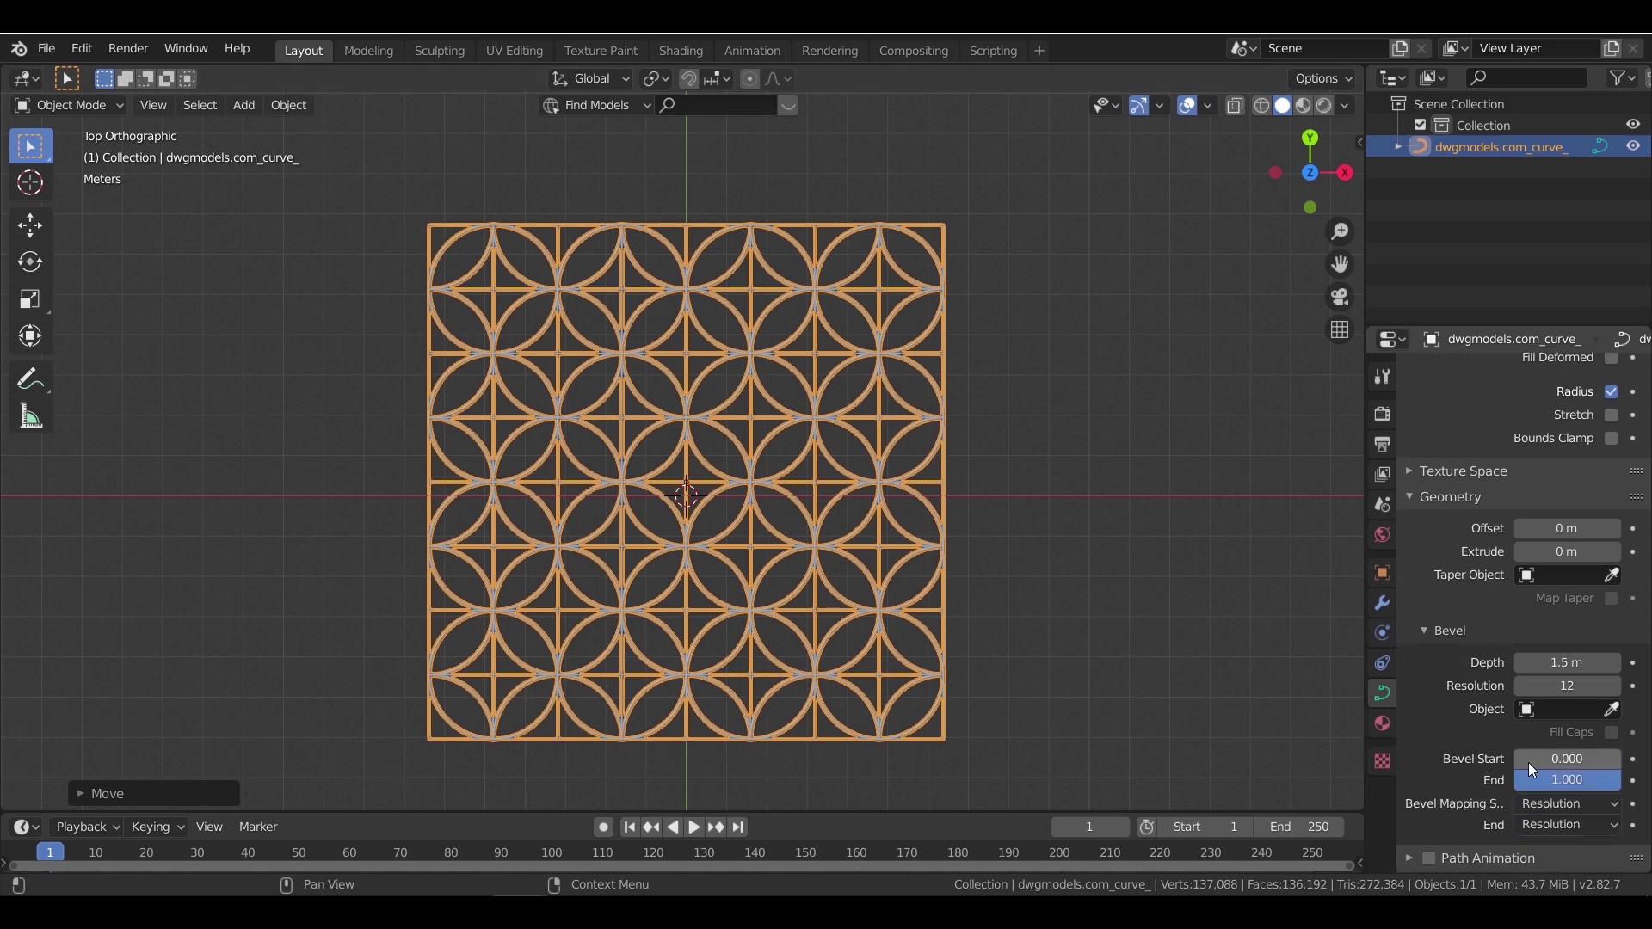
pyautogui.moveTo(1523, 759)
pyautogui.mouseDown()
pyautogui.moveTo(1621, 759)
pyautogui.moveTo(1515, 759)
pyautogui.mouseUp()
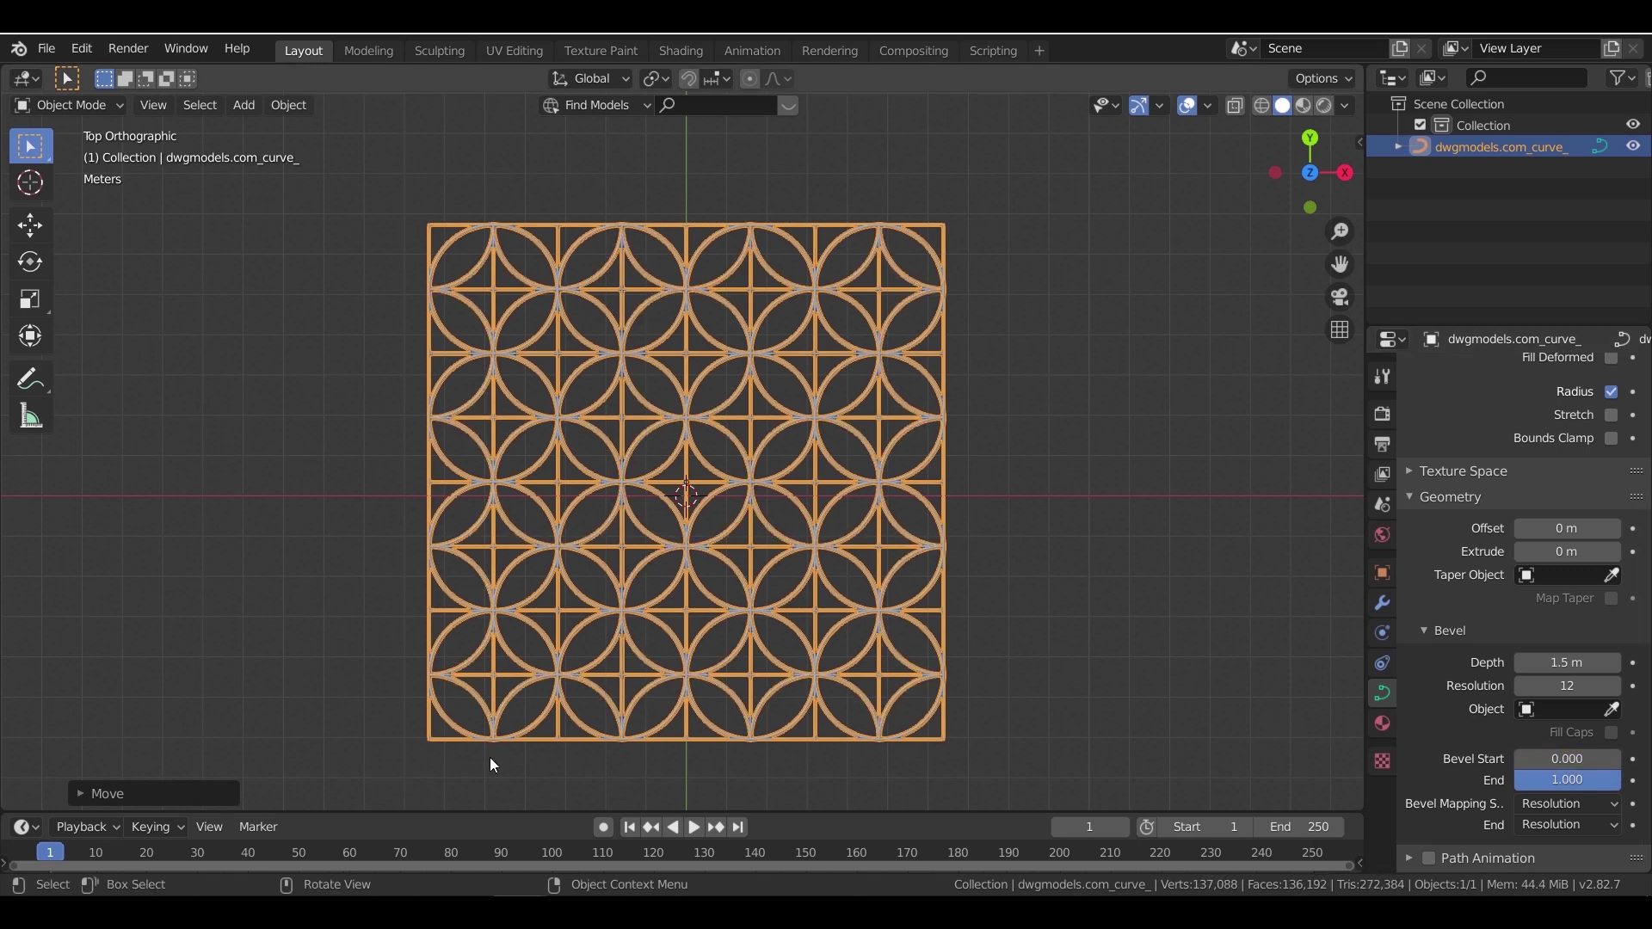
pyautogui.moveTo(848, 641); pyautogui.dragTo(796, 587, button='middle')
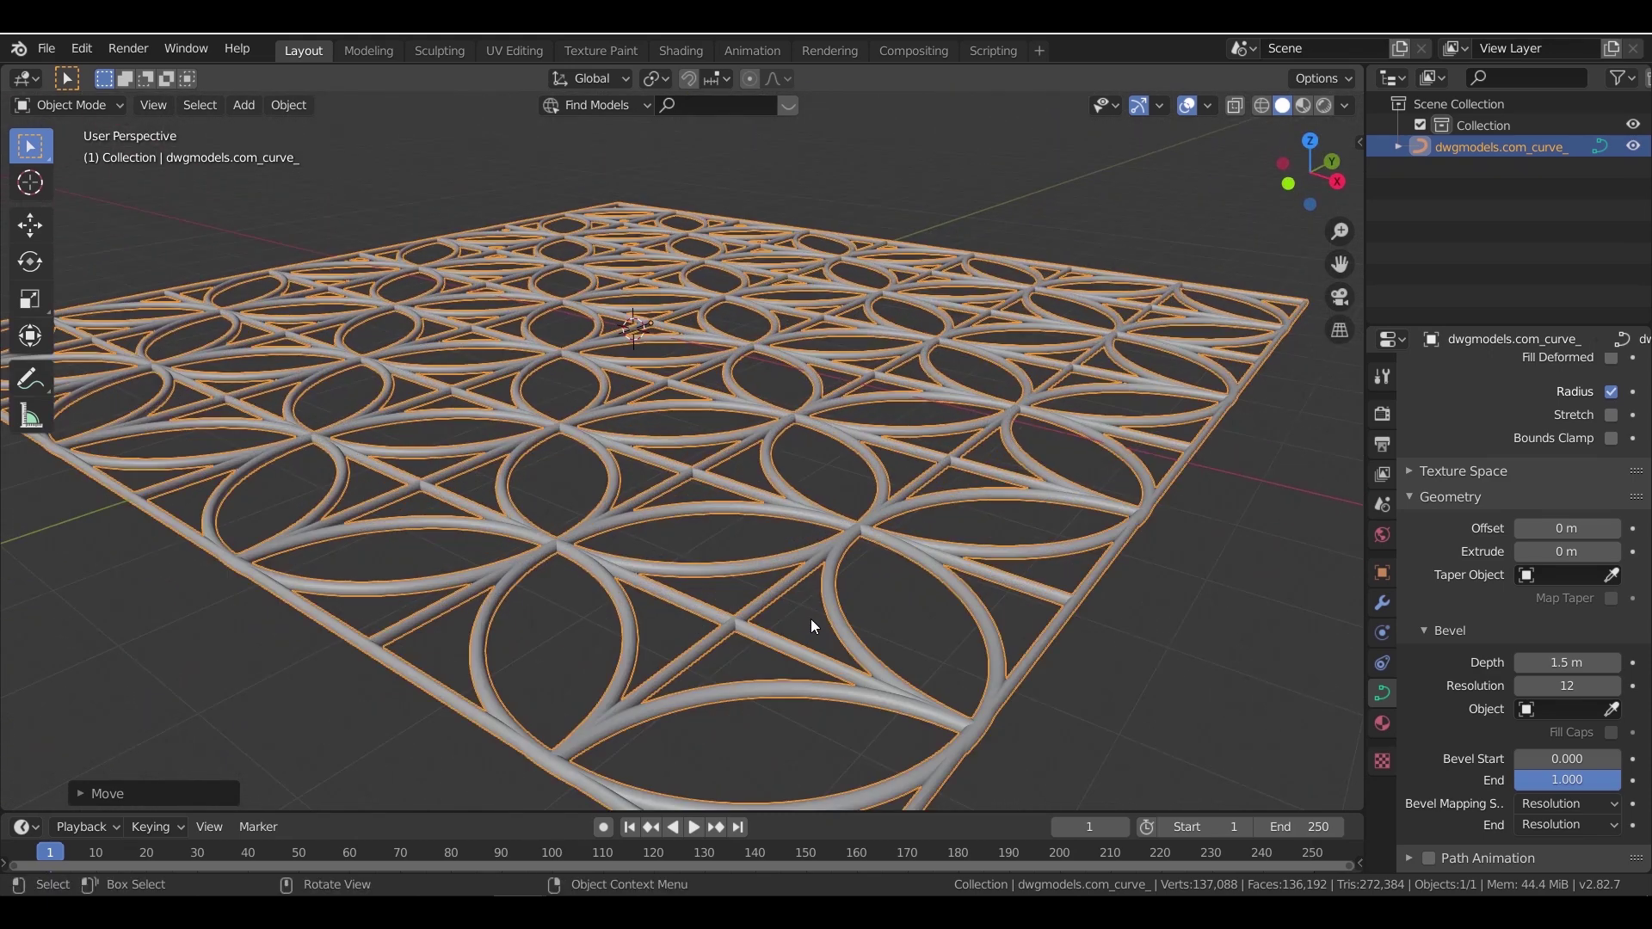
pyautogui.click(1091, 685)
# - Convert the bevelled curve pattern to a mesh via Object > Convert to Mesh
pyautogui.click(947, 493)
pyautogui.scroll(1, 946, 493)
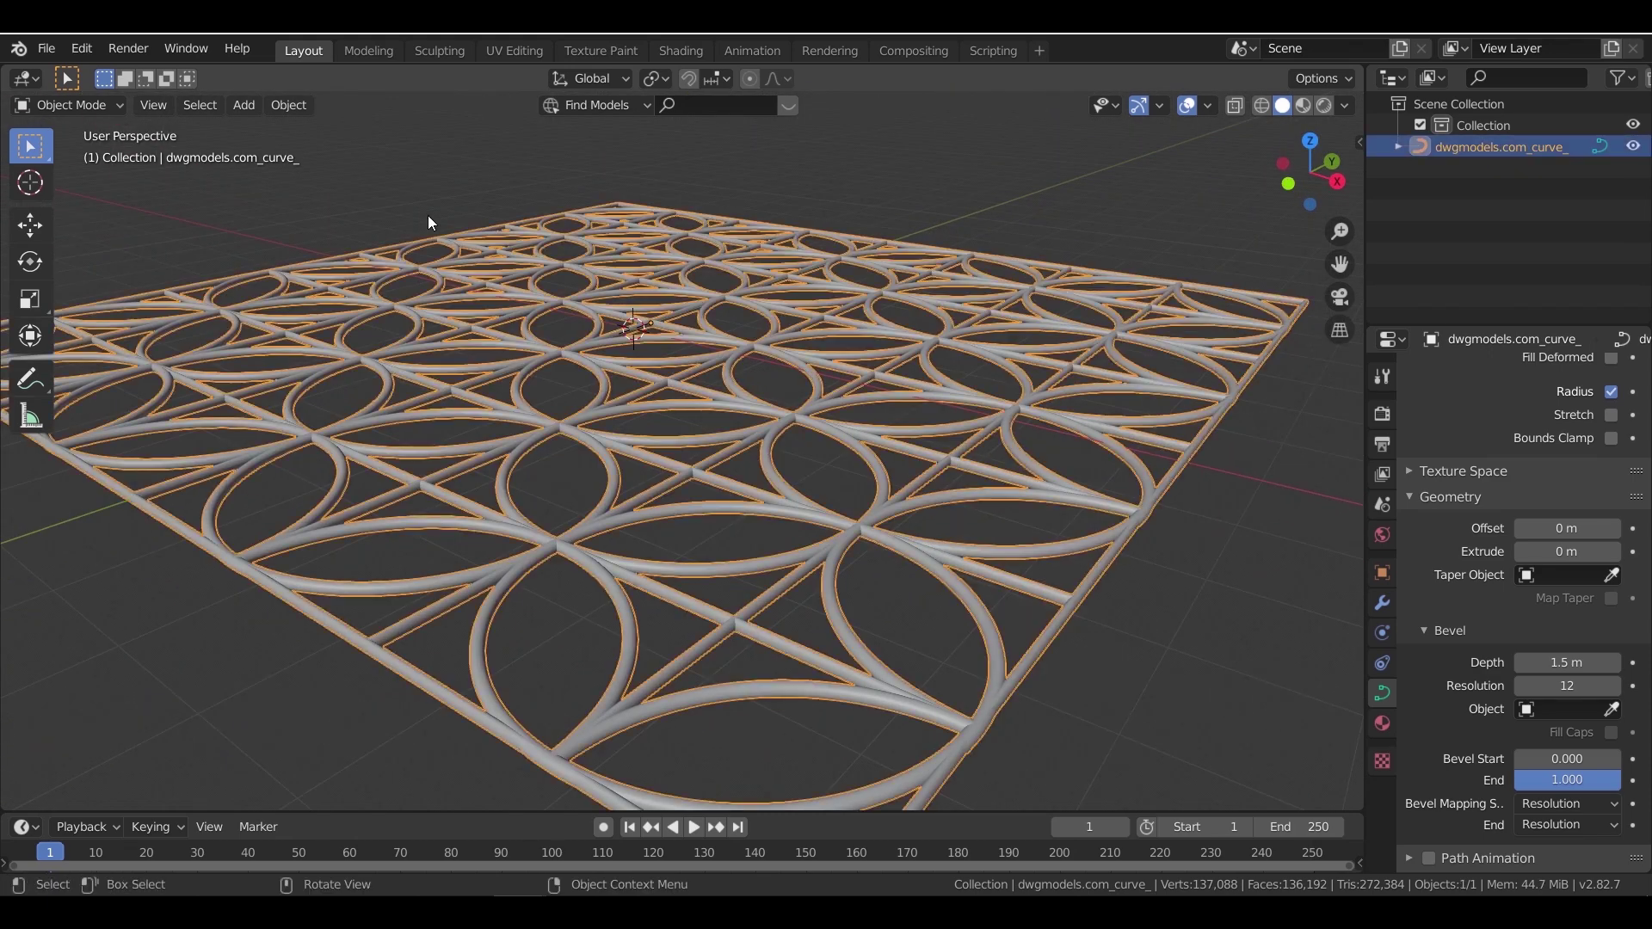
pyautogui.click(301, 106)
pyautogui.moveTo(388, 664)
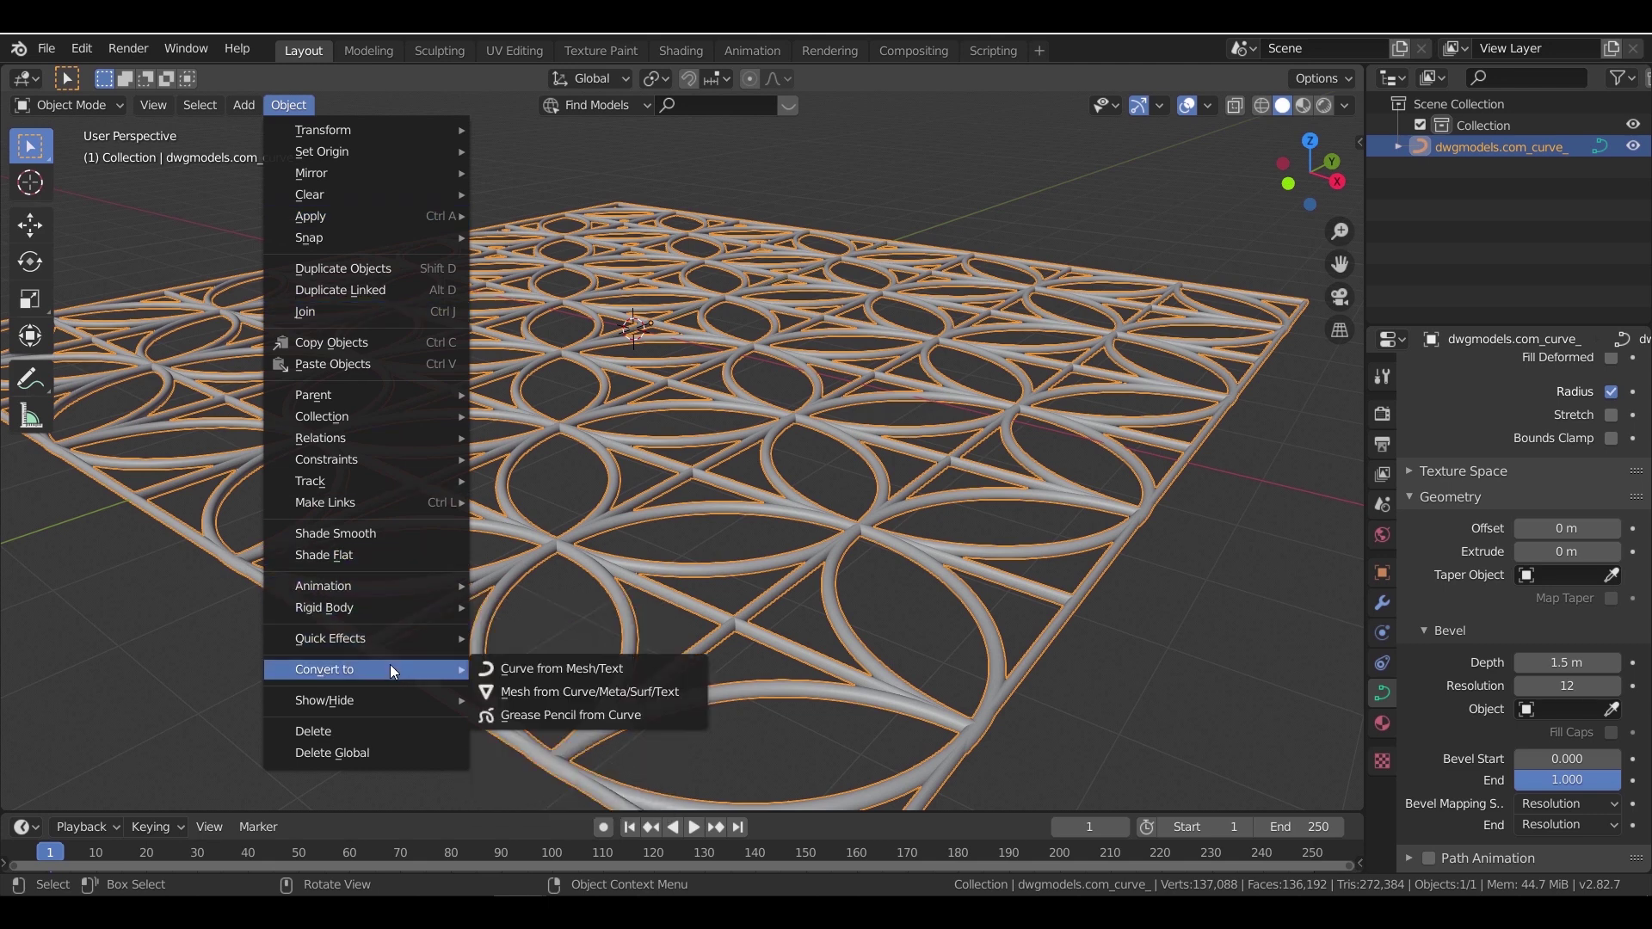
pyautogui.click(551, 694)
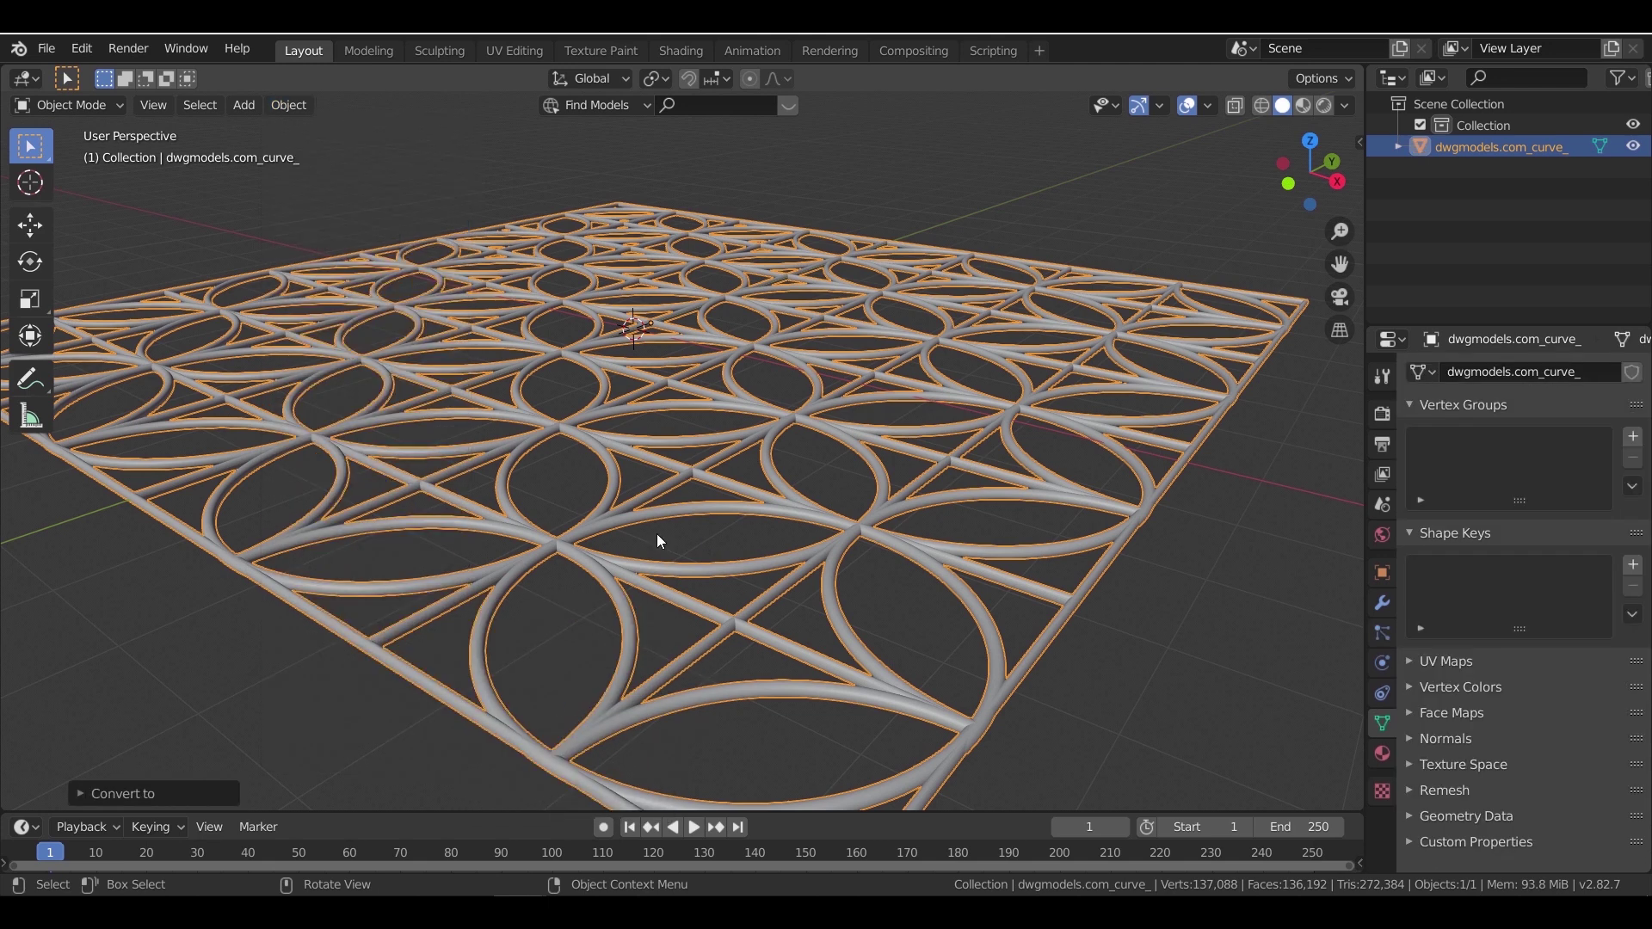
# - Inspect the new mesh's wireframe in Edit Mode, then return to Object Mode
pyautogui.click(1251, 643)
pyautogui.click(1076, 600)
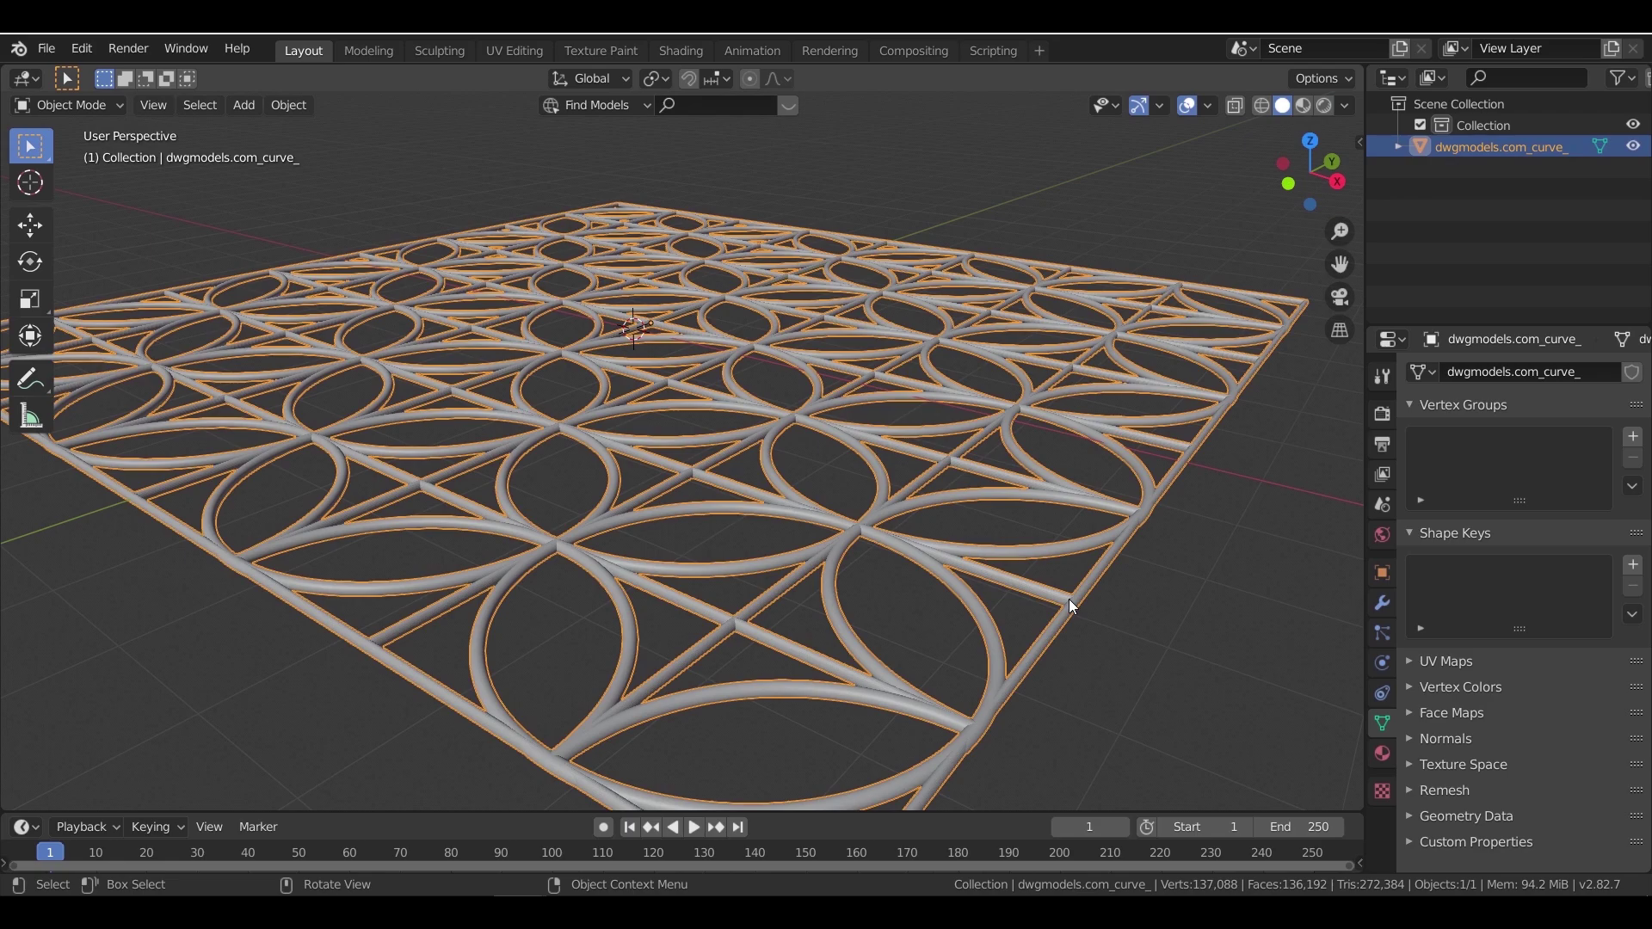
pyautogui.press('Tab')
pyautogui.moveTo(959, 533); pyautogui.dragTo(904, 712, button='middle')
pyautogui.scroll(4, 756, 573)
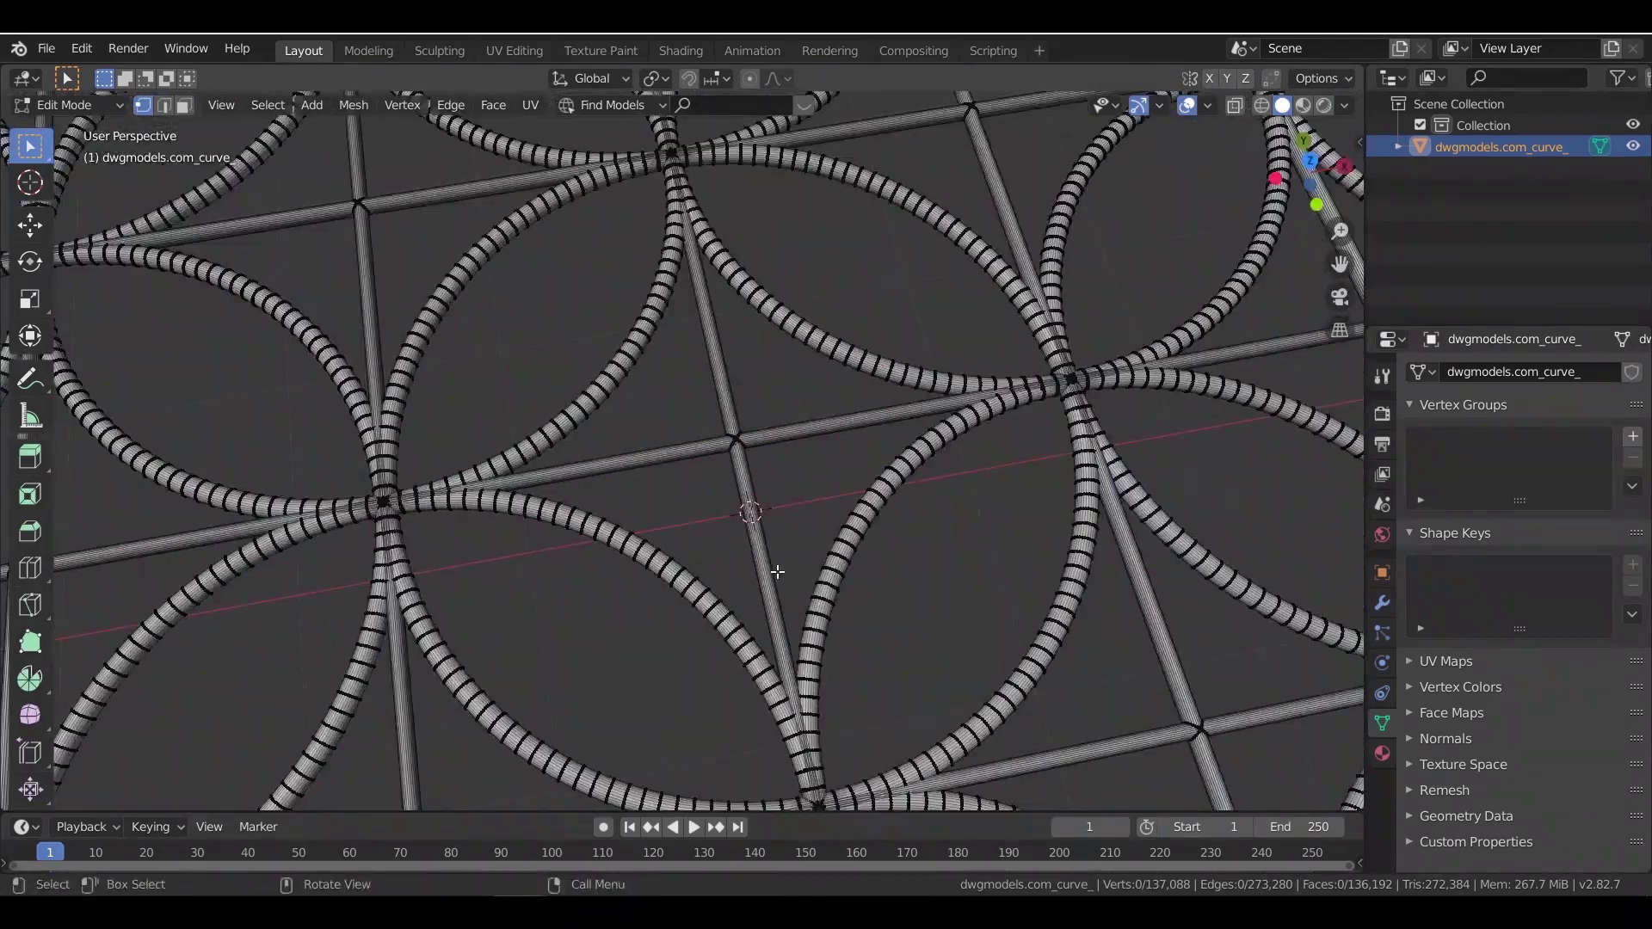
pyautogui.scroll(4, 777, 572)
pyautogui.scroll(-6, 774, 445)
pyautogui.moveTo(781, 442); pyautogui.dragTo(801, 340, button='middle')
pyautogui.scroll(-4, 809, 344)
pyautogui.press('Tab')
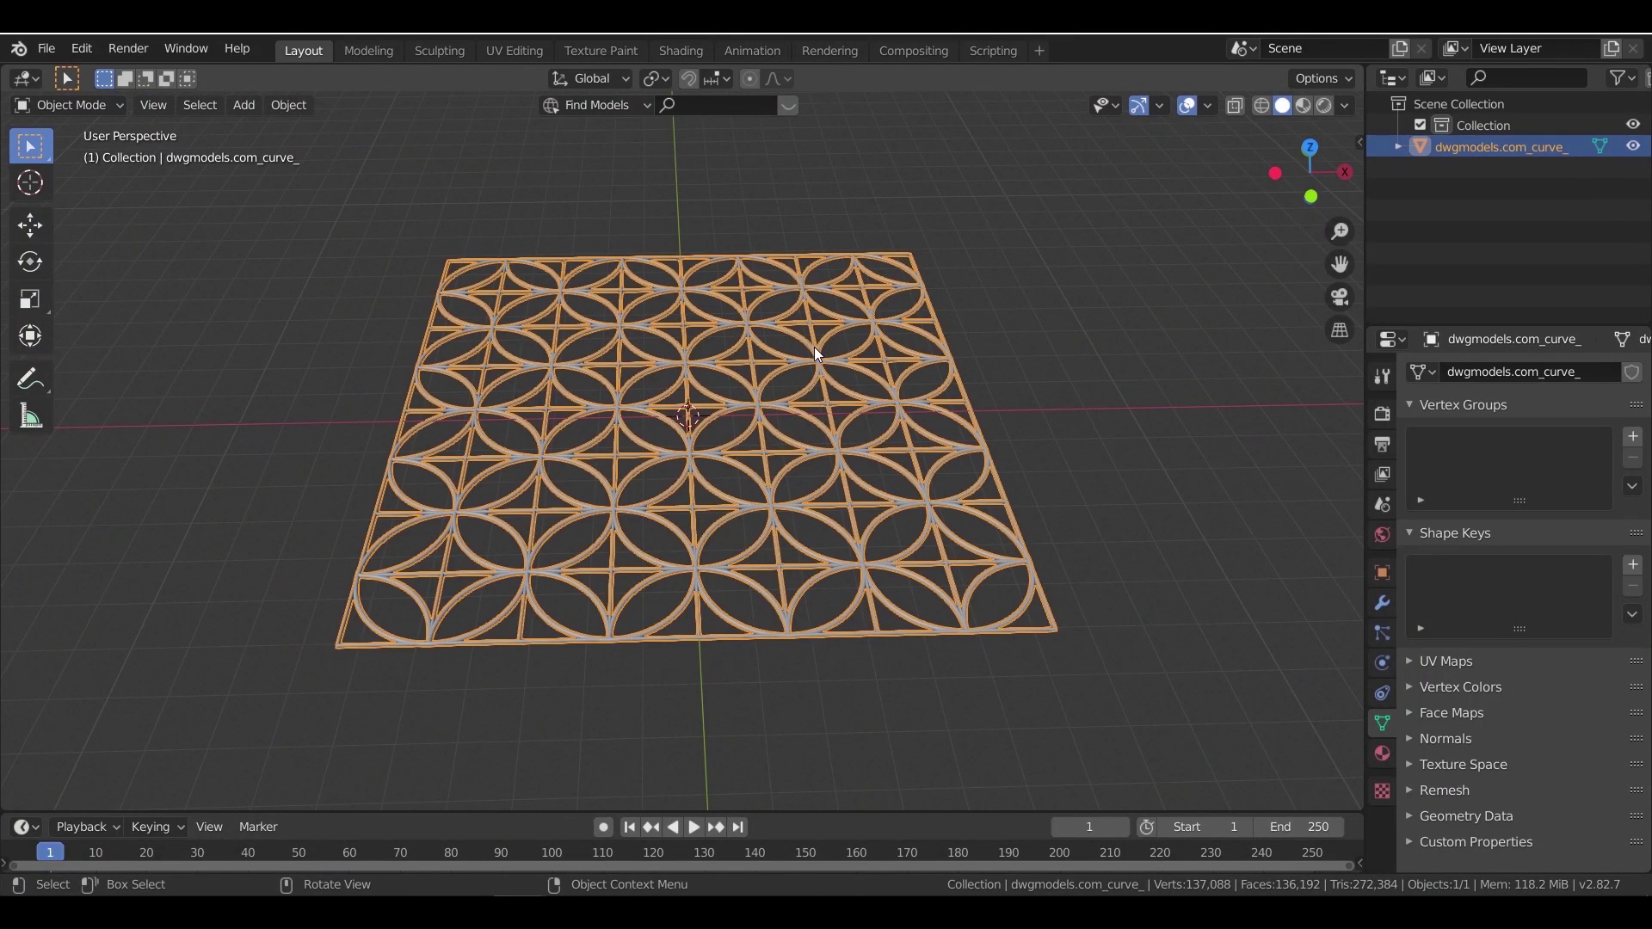